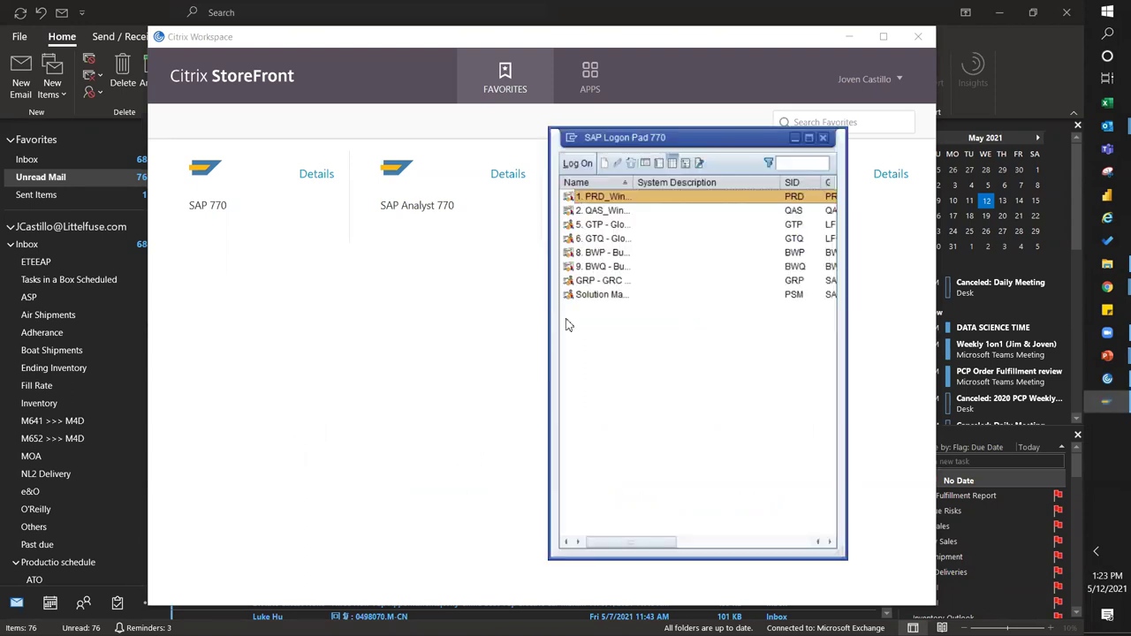
# Log on to the PRD system from the SAP Logon Pad and open transaction SQ01 in a new session
pyautogui.doubleClick(611, 197)
pyautogui.press('Return')
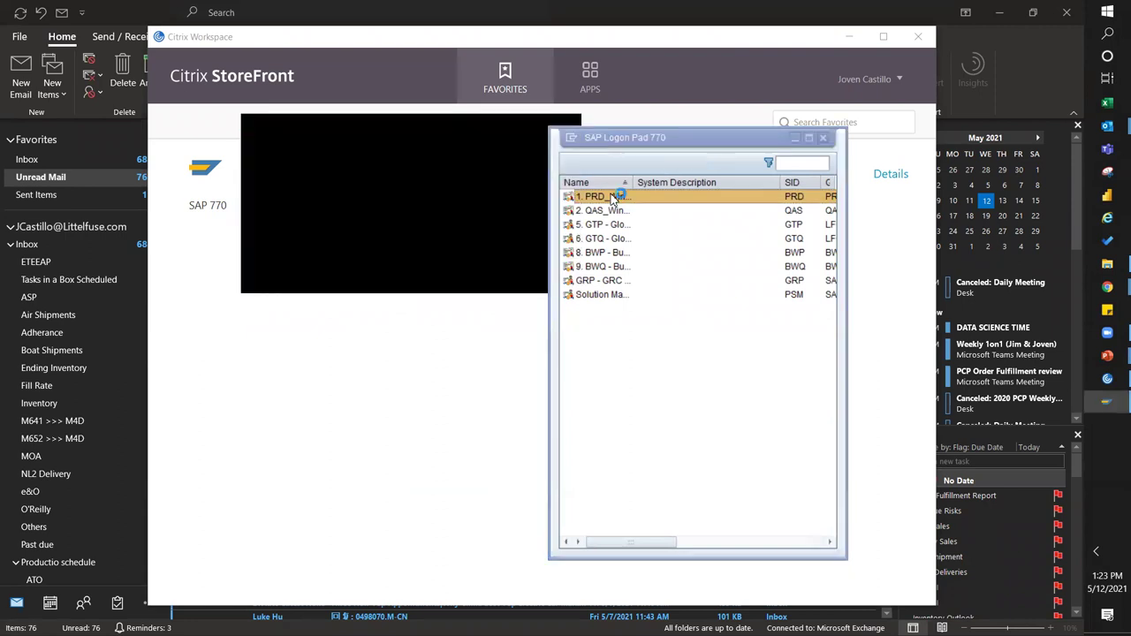
pyautogui.click(91, 39)
pyautogui.write('/osq01')
pyautogui.press('Return')
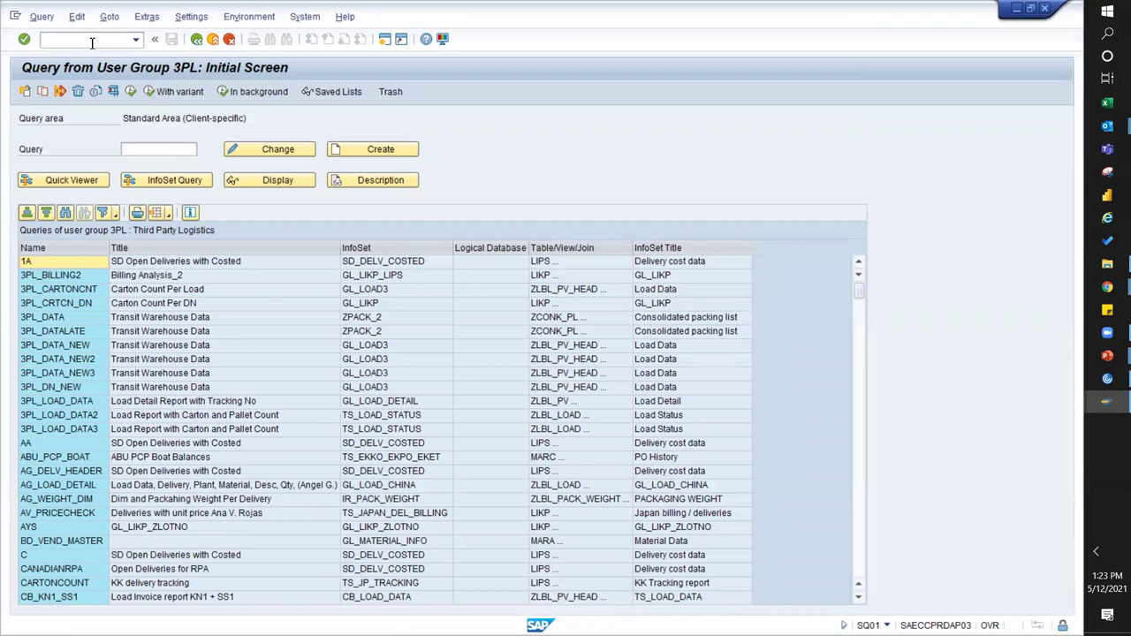
# Open transaction MD04, the stock/requirements list, in a new session
pyautogui.write('m0')
pyautogui.press('BackSpace')
pyautogui.write('/omd04')
pyautogui.press('Return')
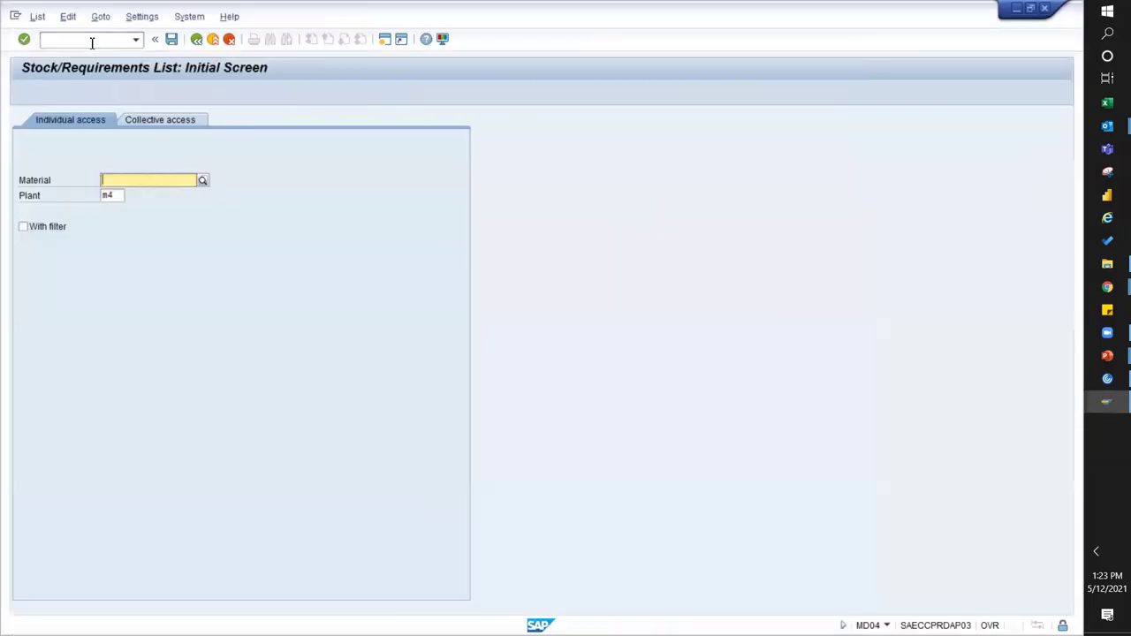
# Display the stock/requirements list for the previously used material 02400104P in plant M4
pyautogui.press('Down')
pyautogui.press('Down')
pyautogui.press('Down')
pyautogui.press('Down')
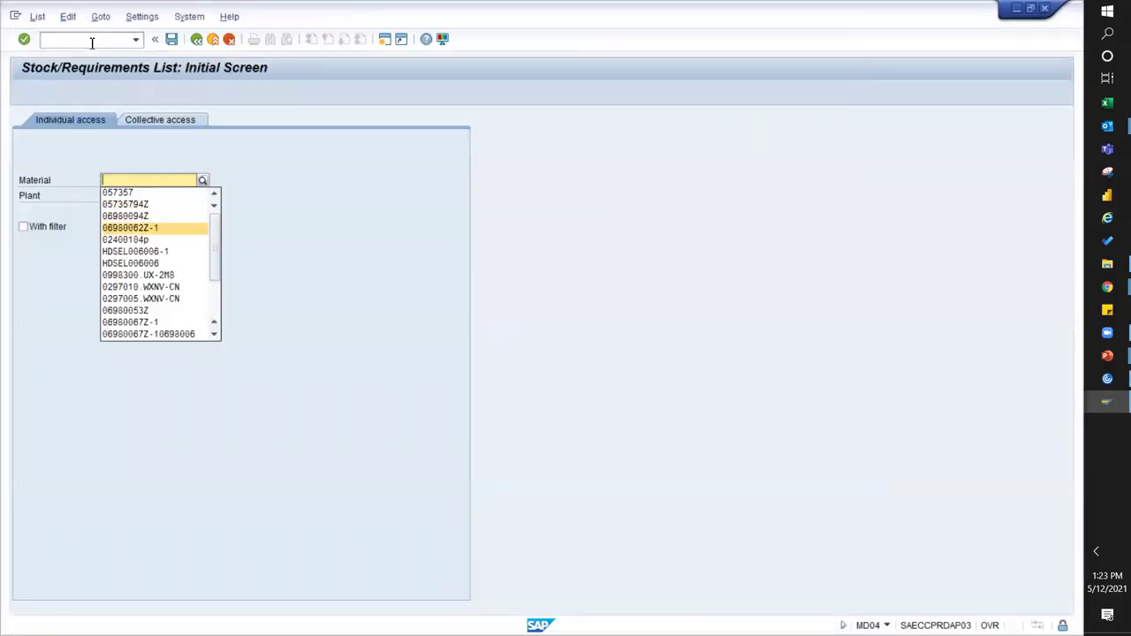
pyautogui.press('Down')
pyautogui.press('Return')
pyautogui.press('Return')
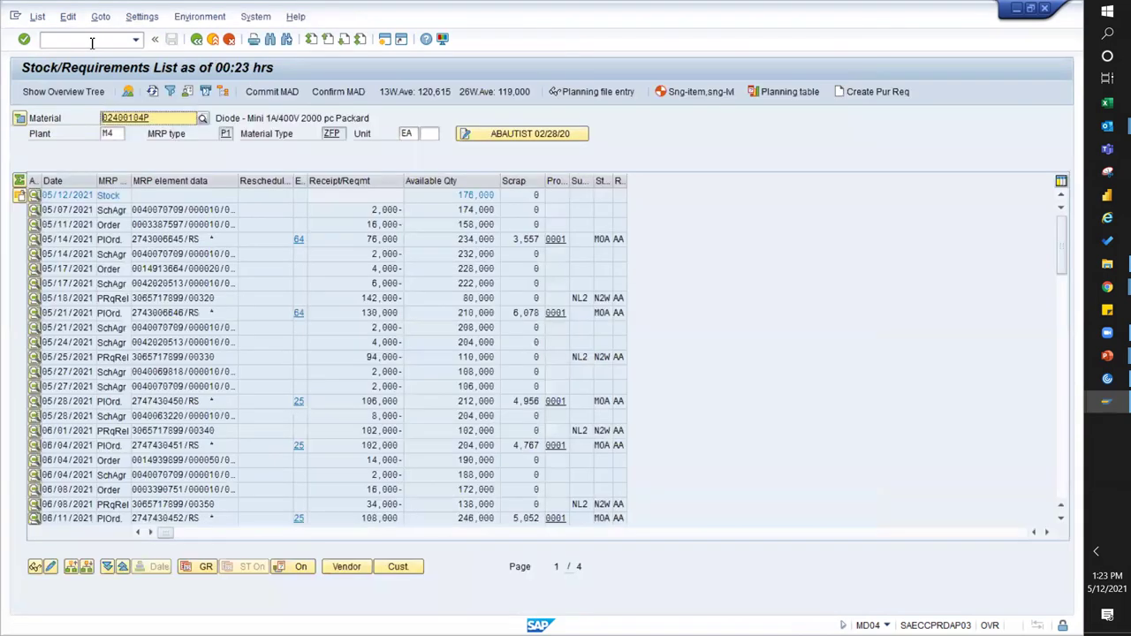
# Switch the stock/requirements list of material 02400104P to plant F1
pyautogui.press('Tab')
pyautogui.write('F1')
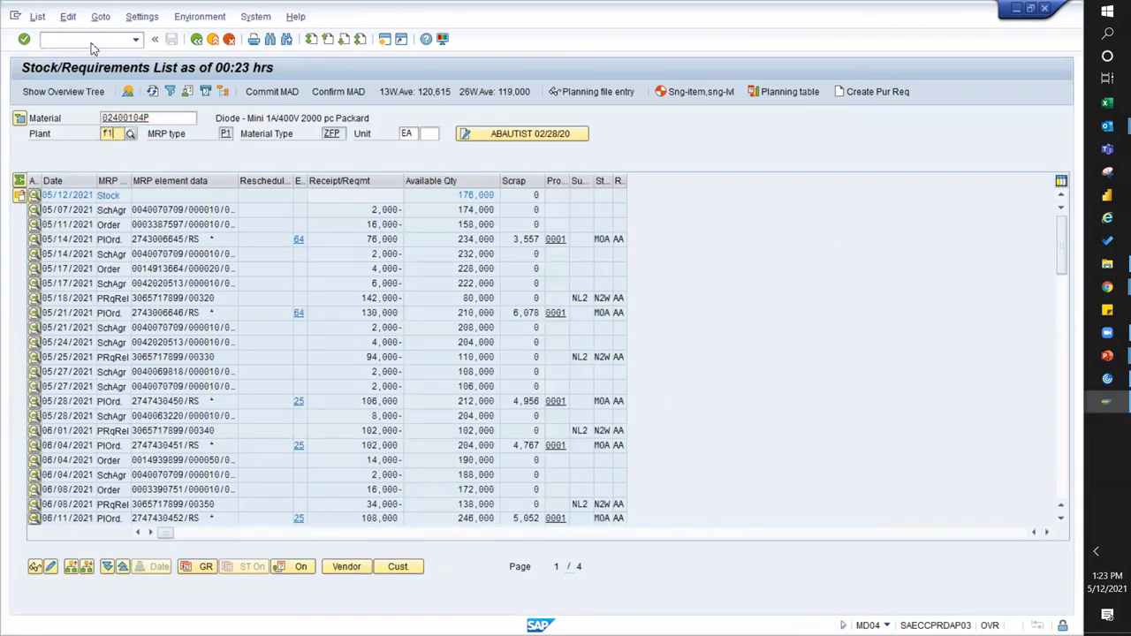
pyautogui.press('Return')
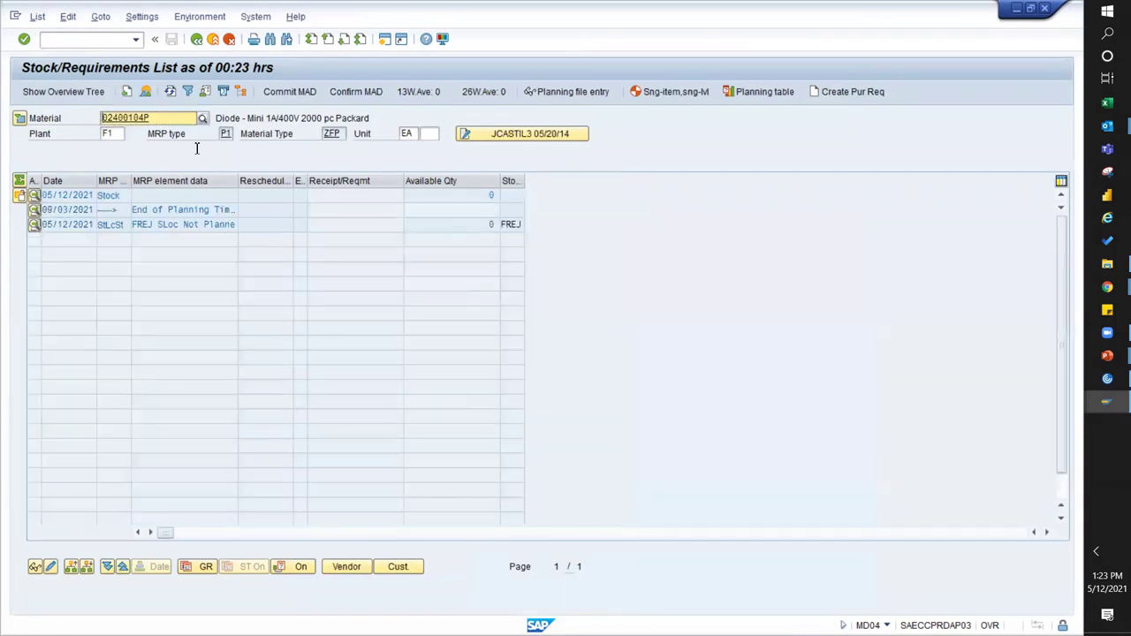
# Expand the header details, check the material's ABC indicator, and collapse the details again
pyautogui.click(18, 120)
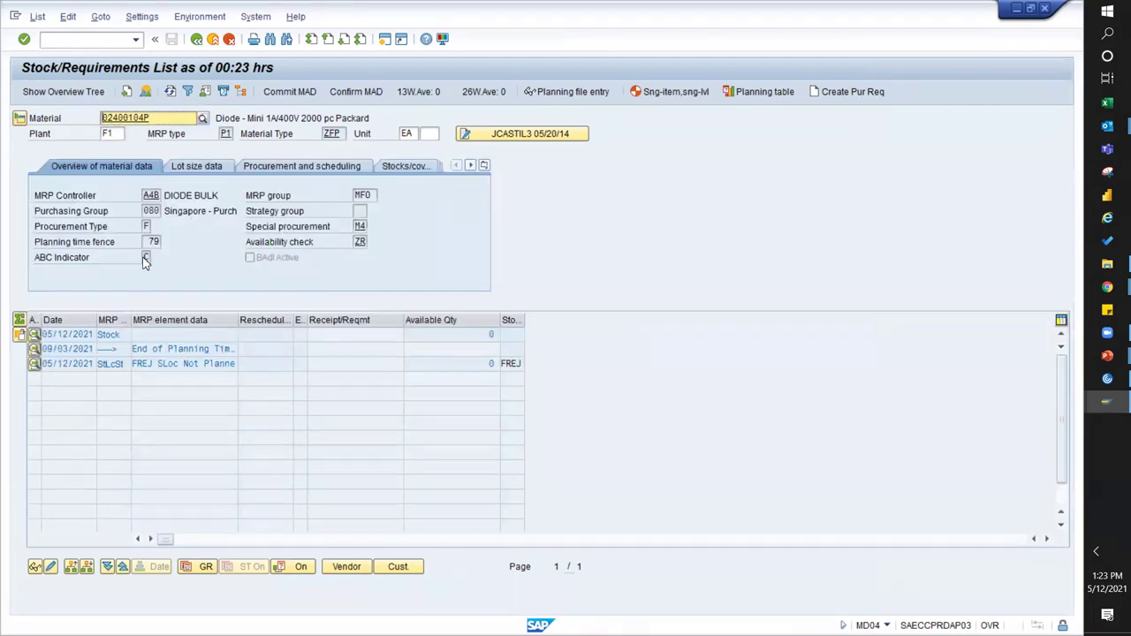
pyautogui.click(146, 257)
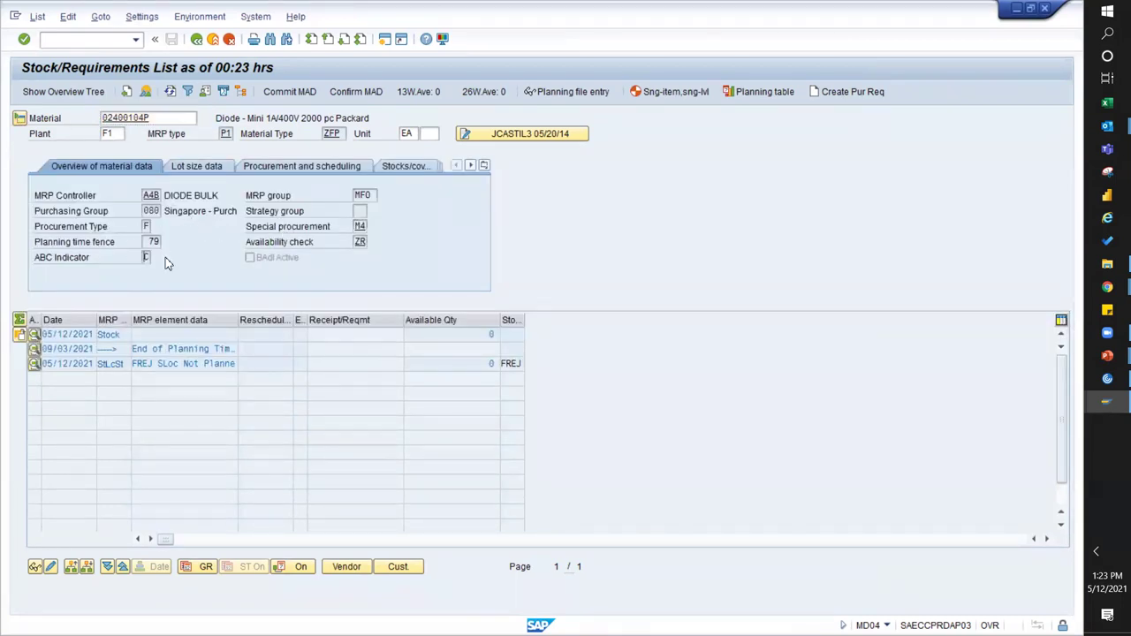
pyautogui.click(146, 257)
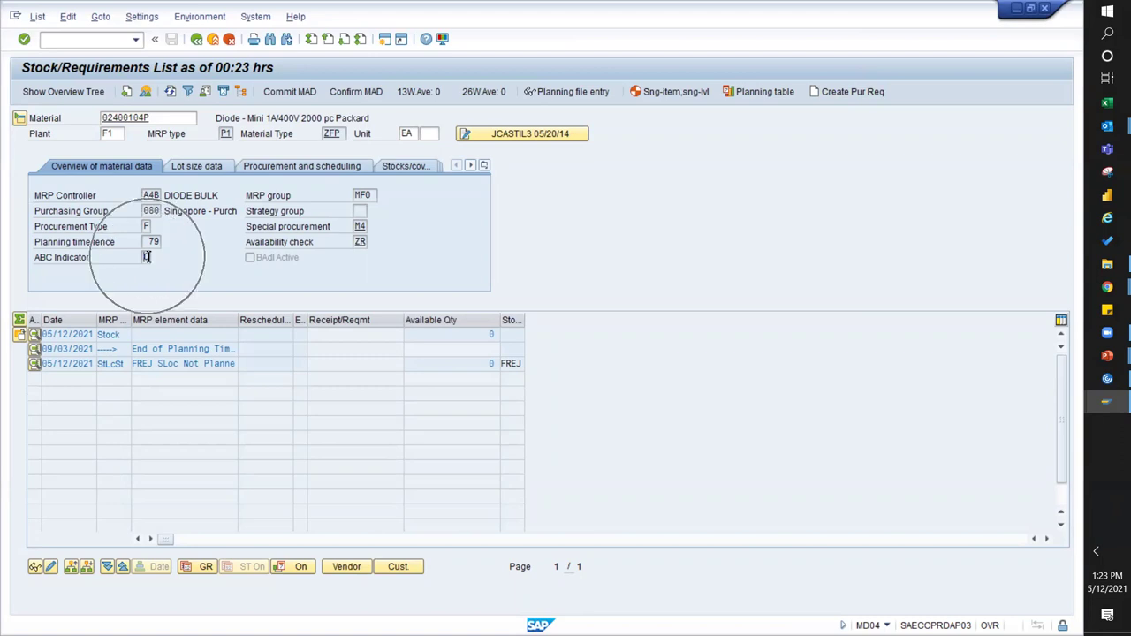
pyautogui.click(19, 117)
# Open the material master display from the list and show the field help for Safety Stock in the MRP 2 view
pyautogui.doubleClick(146, 117)
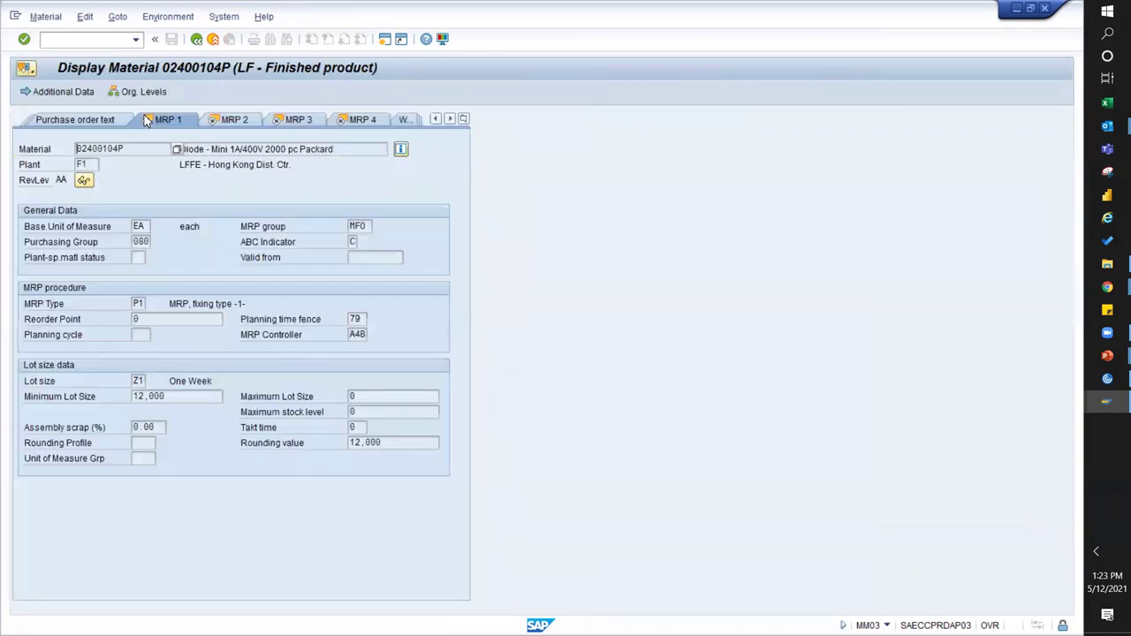
pyautogui.click(230, 120)
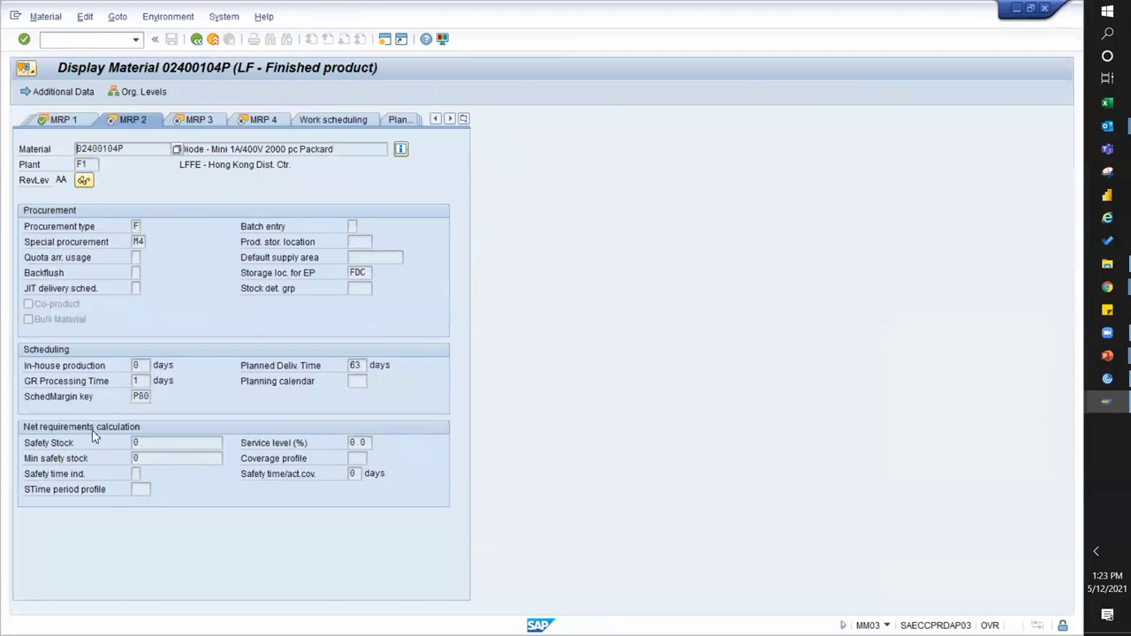
pyautogui.click(148, 447)
pyautogui.click(150, 442)
pyautogui.press('F1')
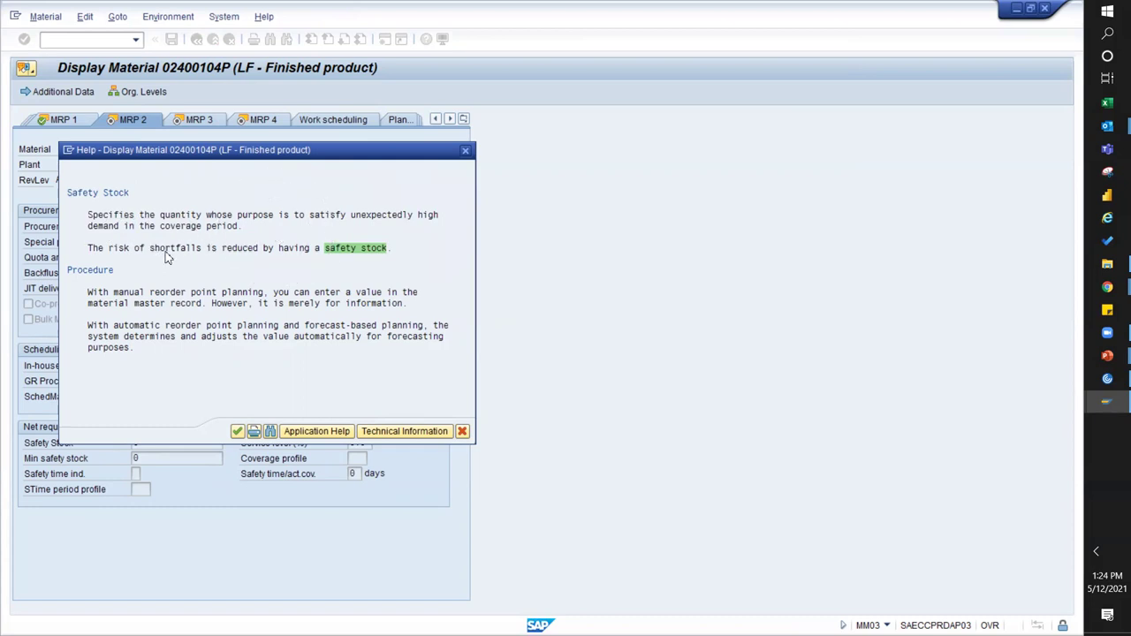
# Switch to the slide show, find the "Probabilistic Models and Safety Stock" slide for the reorder point formula, and return to SAP
pyautogui.hotkey('alt', 'Tab')
pyautogui.hotkey('alt', 'Tab')
pyautogui.hotkey('alt', 'Tab')
pyautogui.press('Down')
pyautogui.press('Left')
pyautogui.press('Left')
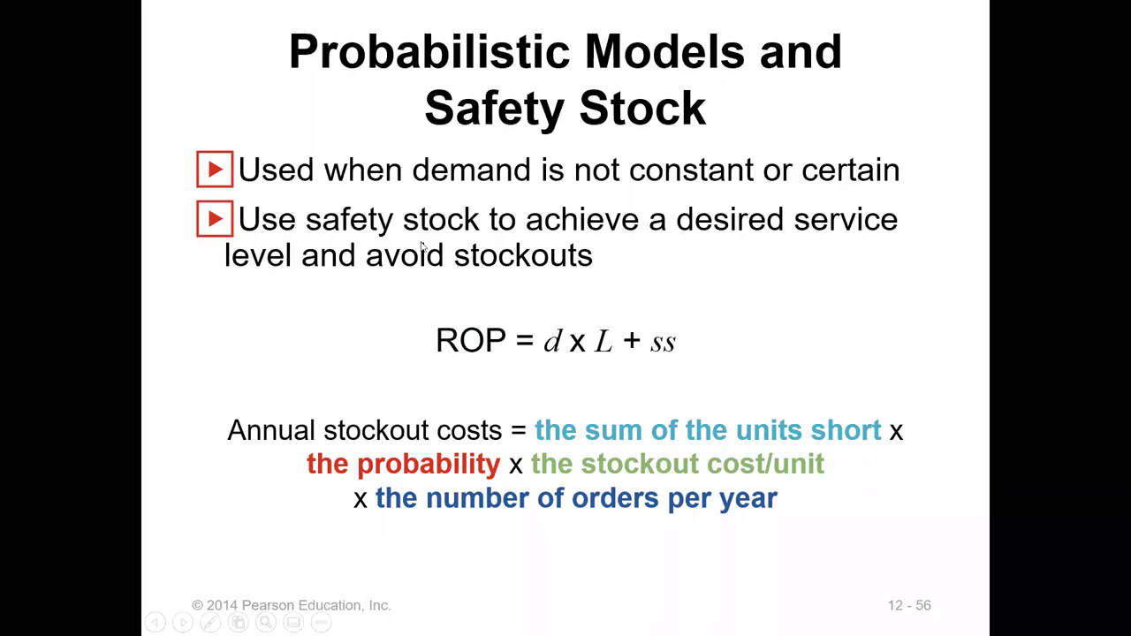
pyautogui.hotkey('alt', 'Tab')
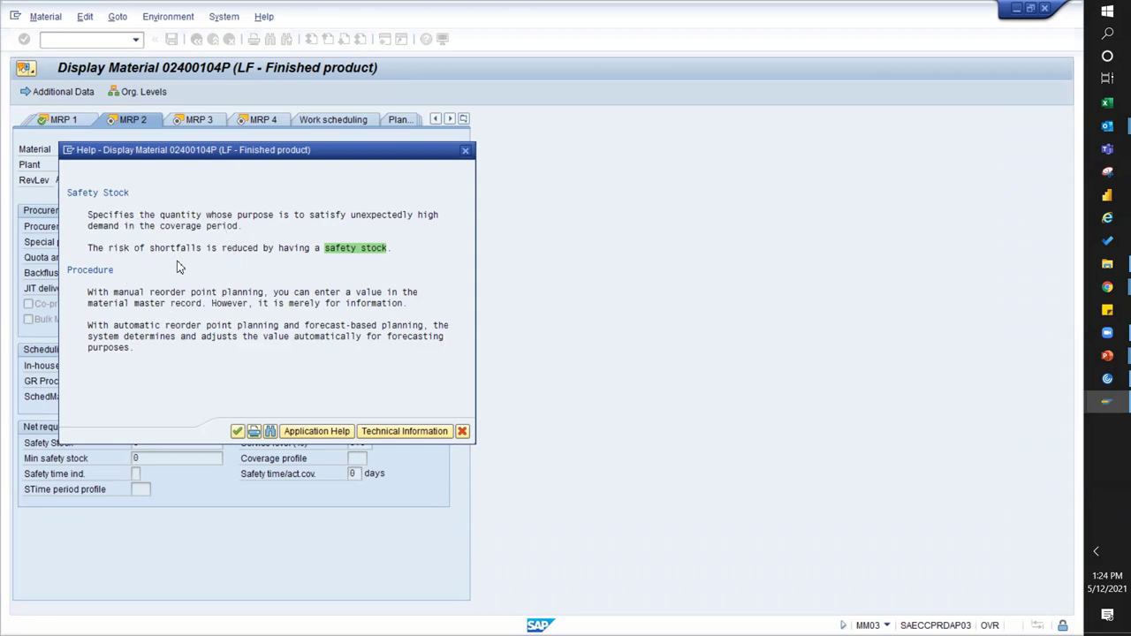
# Close the Safety Stock help and return to the stock/requirements list for plant F1
pyautogui.press('Escape')
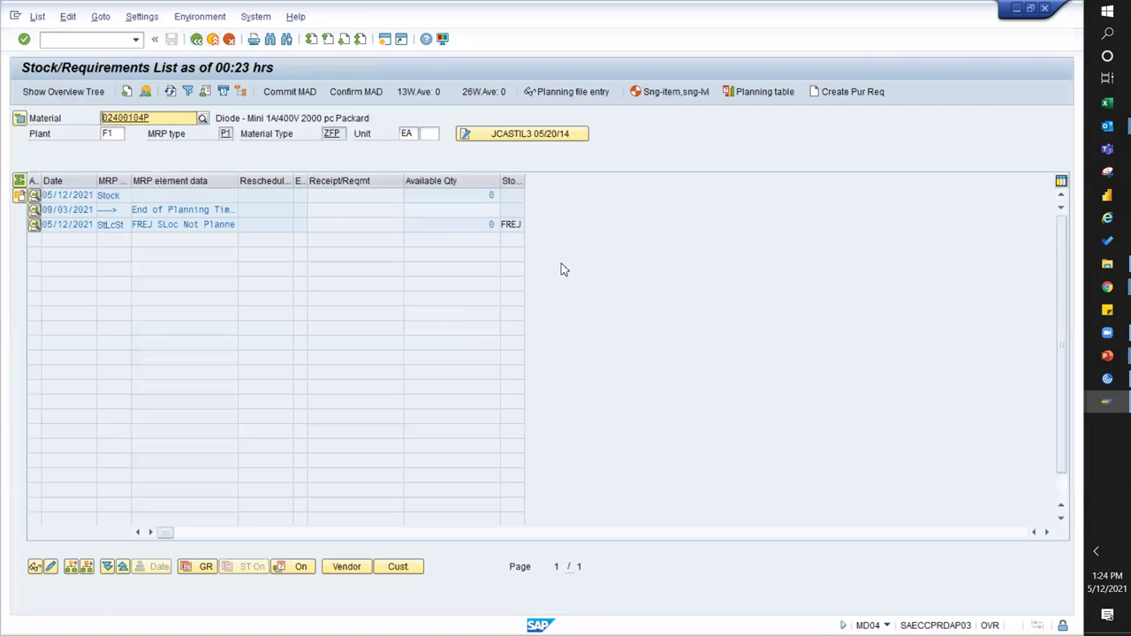
pyautogui.click(388, 243)
pyautogui.click(481, 195)
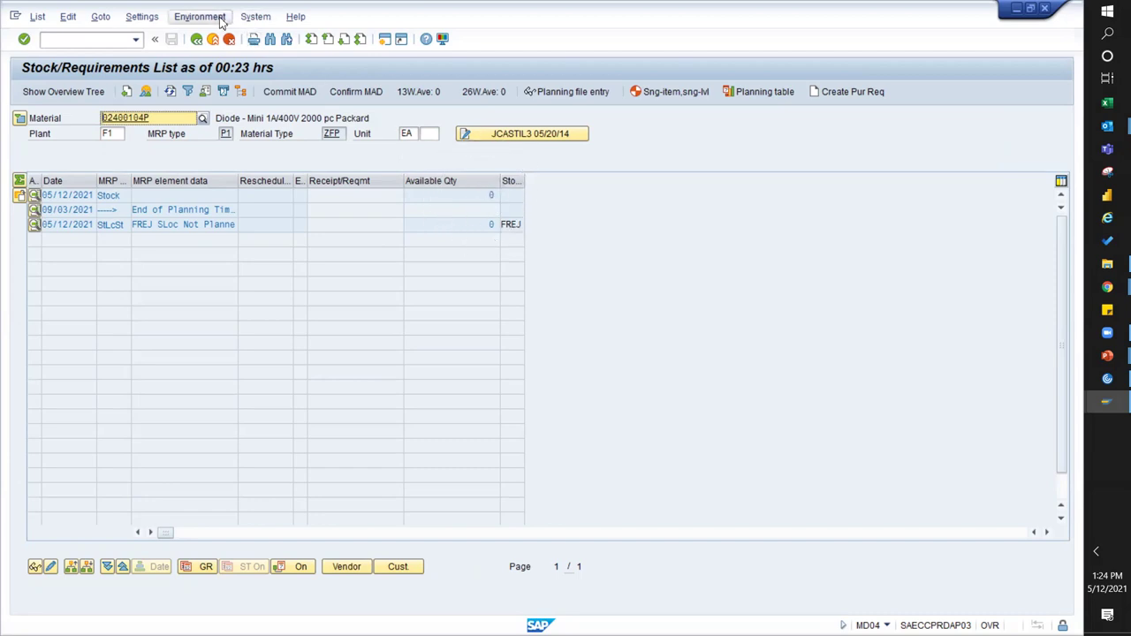
# Change the material master's MRP 2 data, setting the safety stock to 12000, save it, and refresh the stock/requirements list
pyautogui.click(199, 17)
pyautogui.click(226, 151)
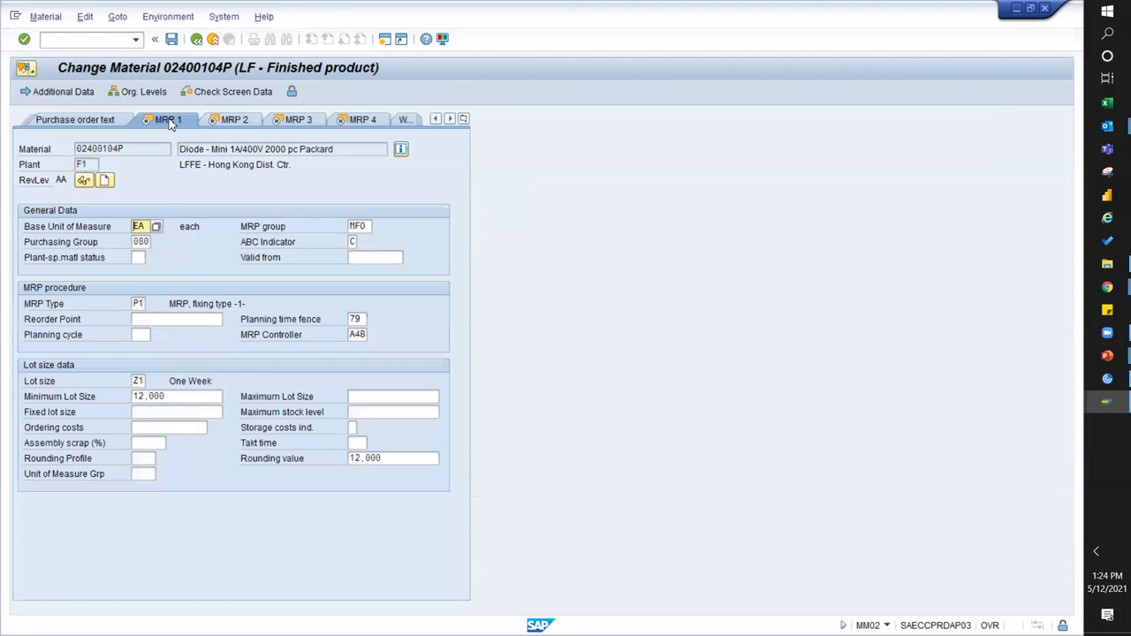
pyautogui.click(233, 125)
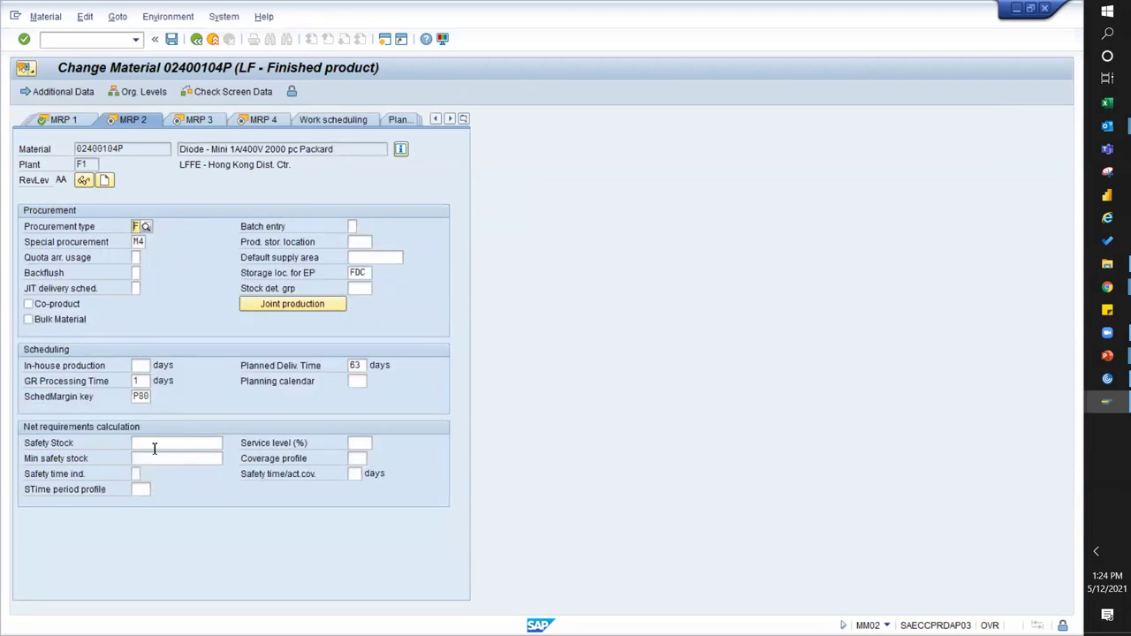
pyautogui.click(153, 445)
pyautogui.write('12000')
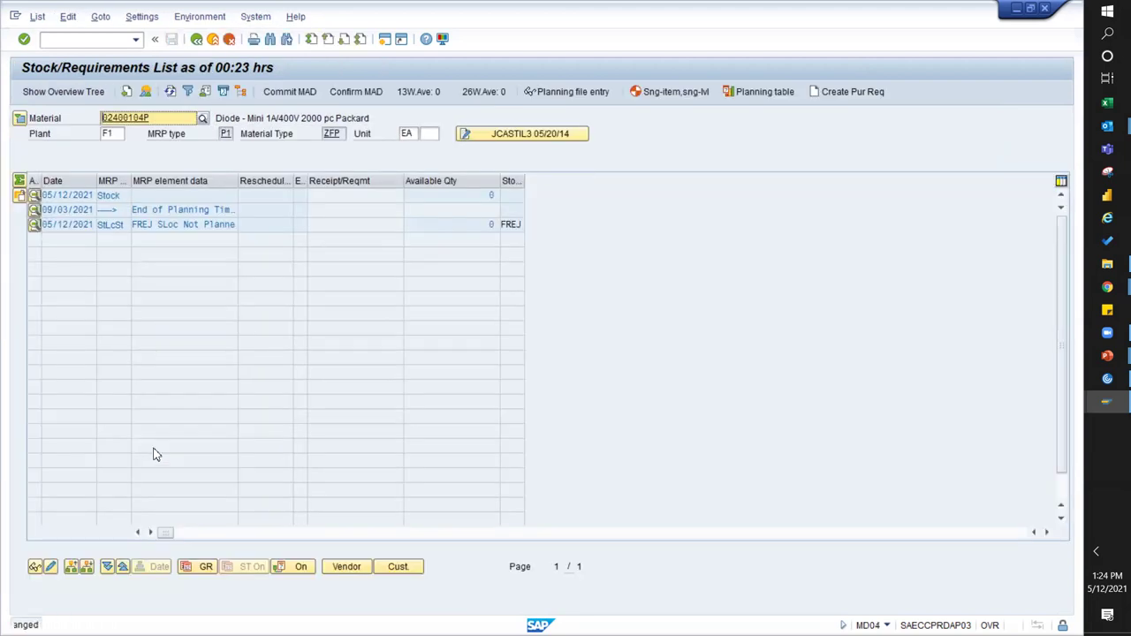
pyautogui.press('Return')
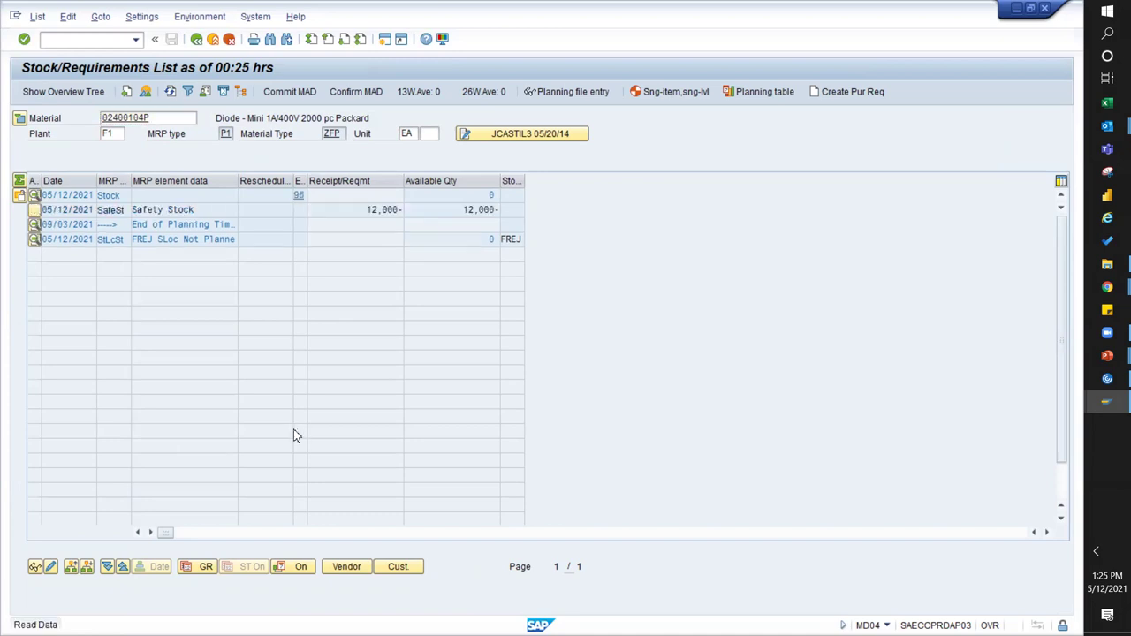
# Review the safety stock line and run single-item, single-level planning for material 02400104P in plant F1
pyautogui.click(141, 207)
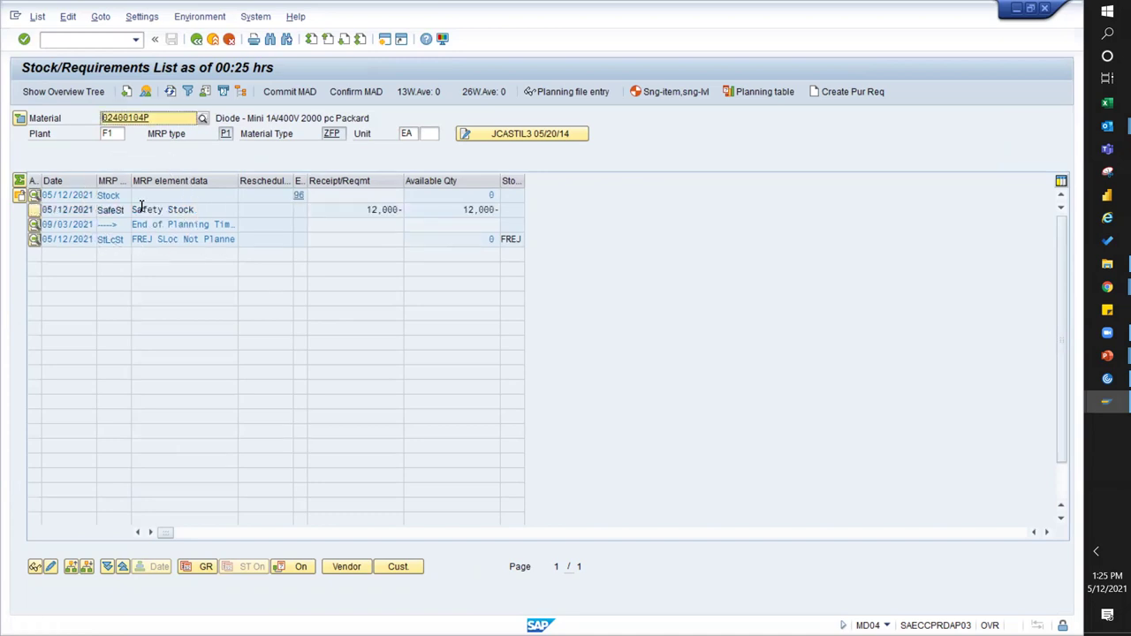
pyautogui.click(368, 212)
pyautogui.click(399, 209)
pyautogui.click(399, 209)
pyautogui.click(681, 107)
pyautogui.click(676, 95)
pyautogui.press('F3')
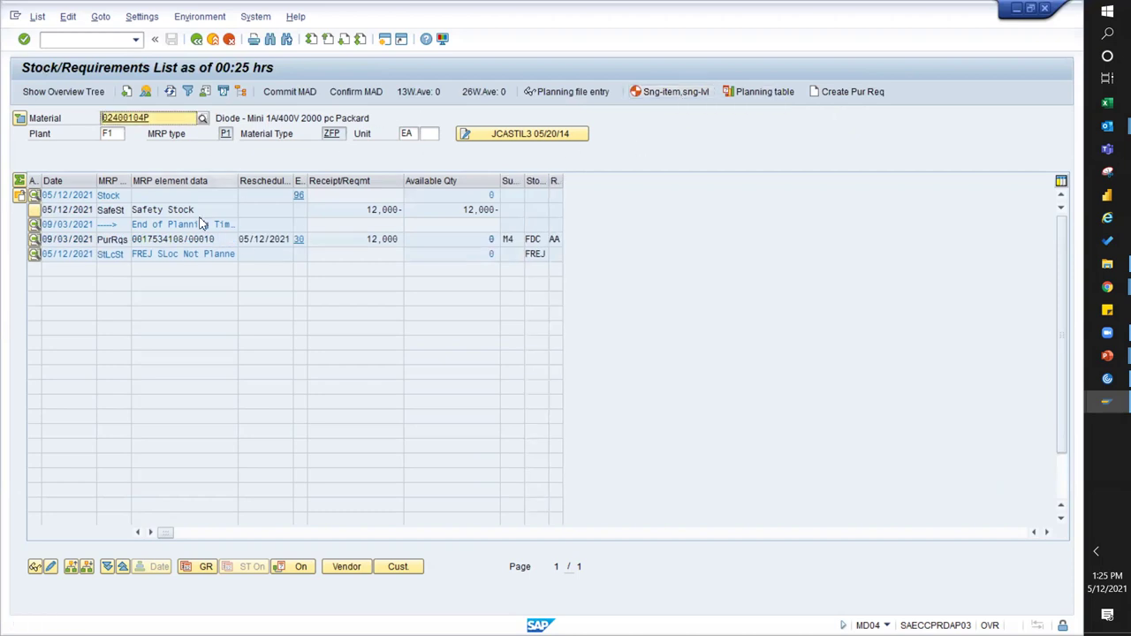
# Examine the safety stock and purchase requisition lines, comparing their quantities, available quantity and supplying plant
pyautogui.click(344, 211)
pyautogui.click(190, 246)
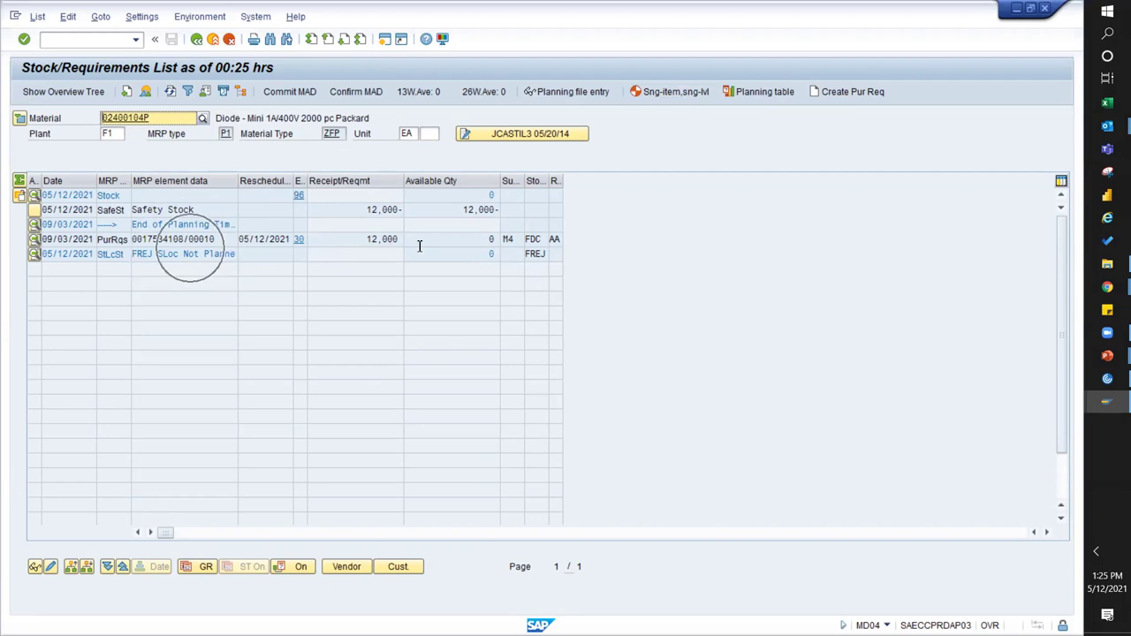
pyautogui.click(394, 243)
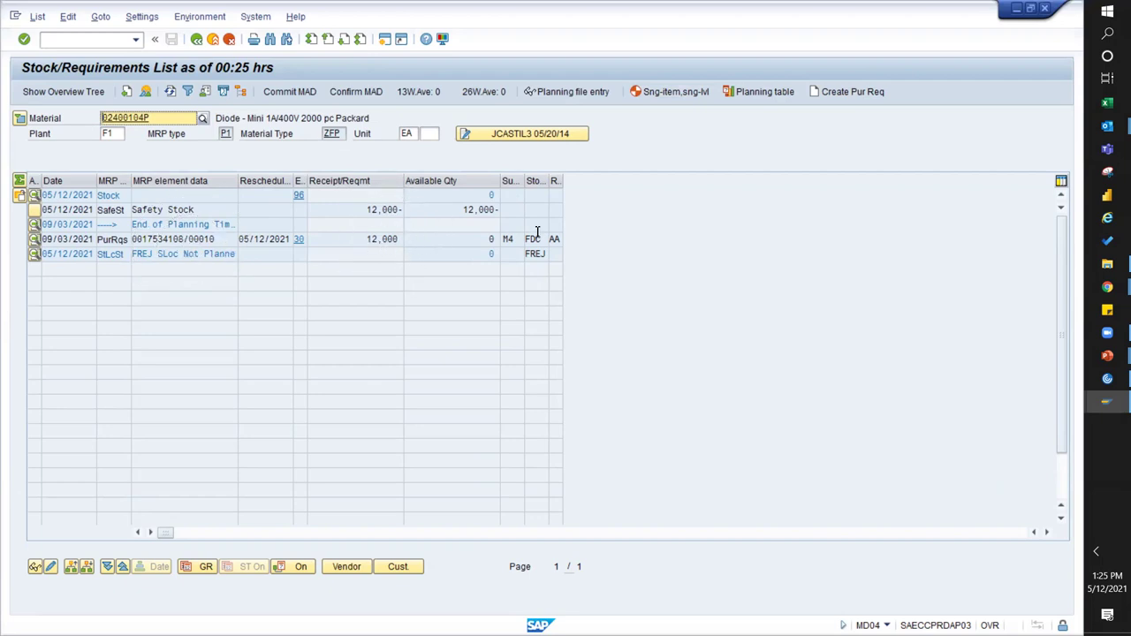
pyautogui.click(510, 238)
pyautogui.click(378, 245)
pyautogui.click(453, 215)
pyautogui.click(453, 216)
pyautogui.click(453, 215)
pyautogui.click(453, 215)
# Remove the safety stock from the material master's MRP 2 data, save it, and refresh the stock/requirements list
pyautogui.click(198, 18)
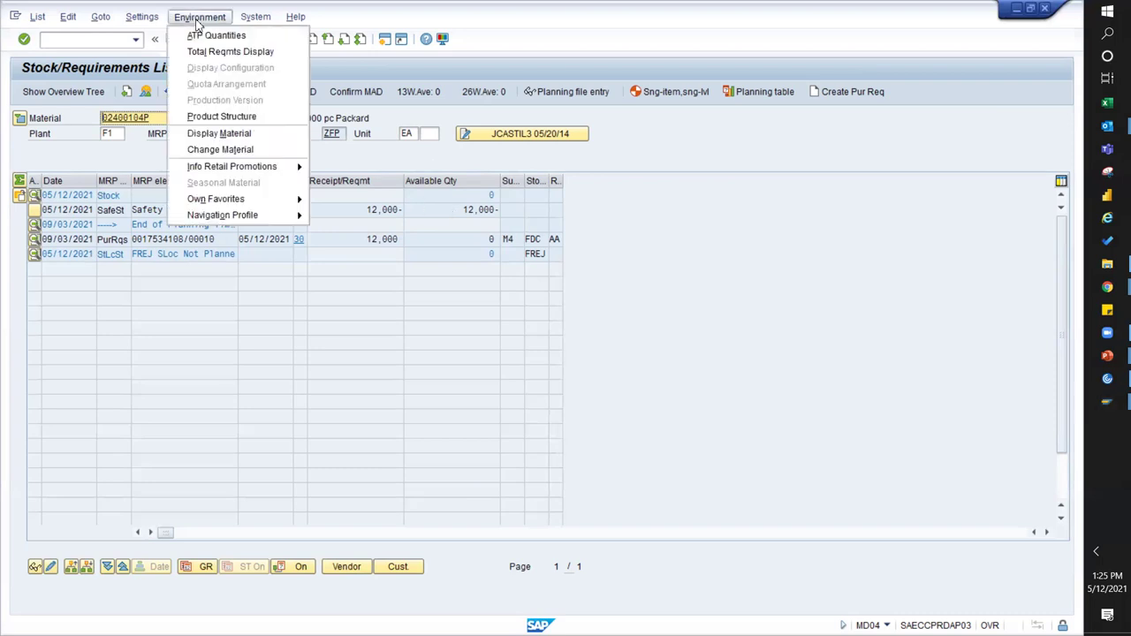
pyautogui.click(221, 150)
pyautogui.click(239, 124)
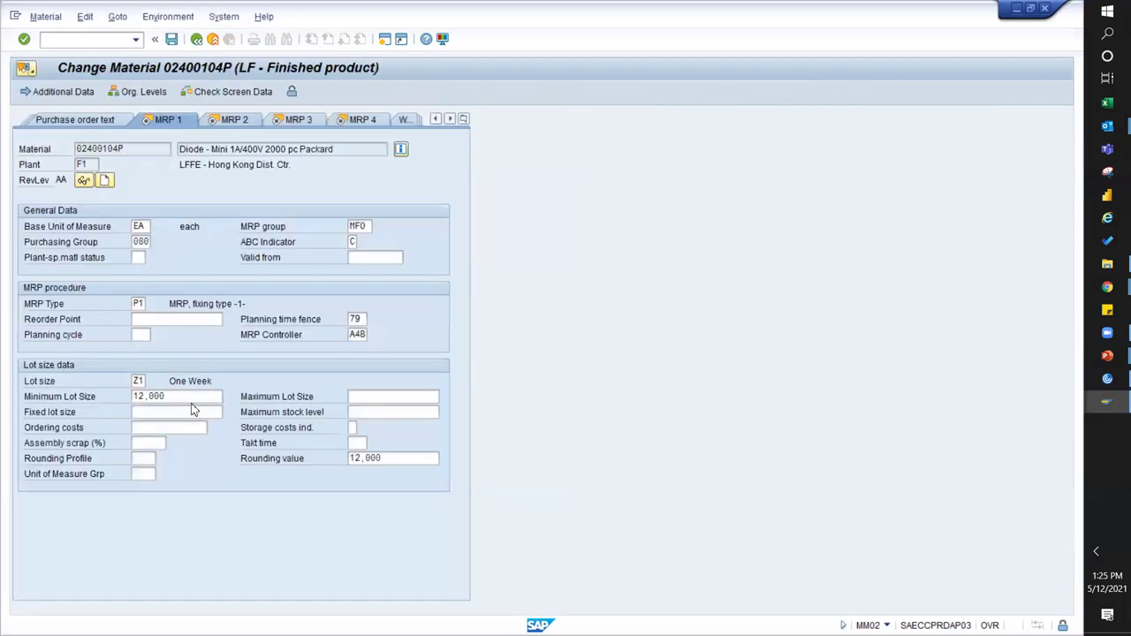
pyautogui.moveTo(183, 439); pyautogui.dragTo(121, 450)
pyautogui.write('1')
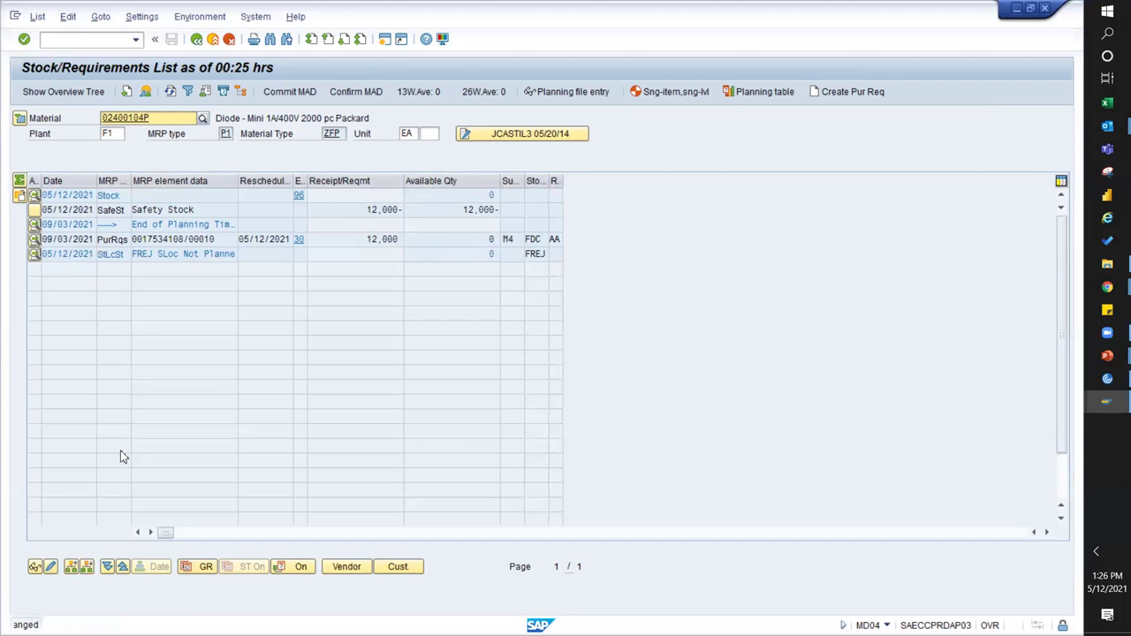
pyautogui.press('Return')
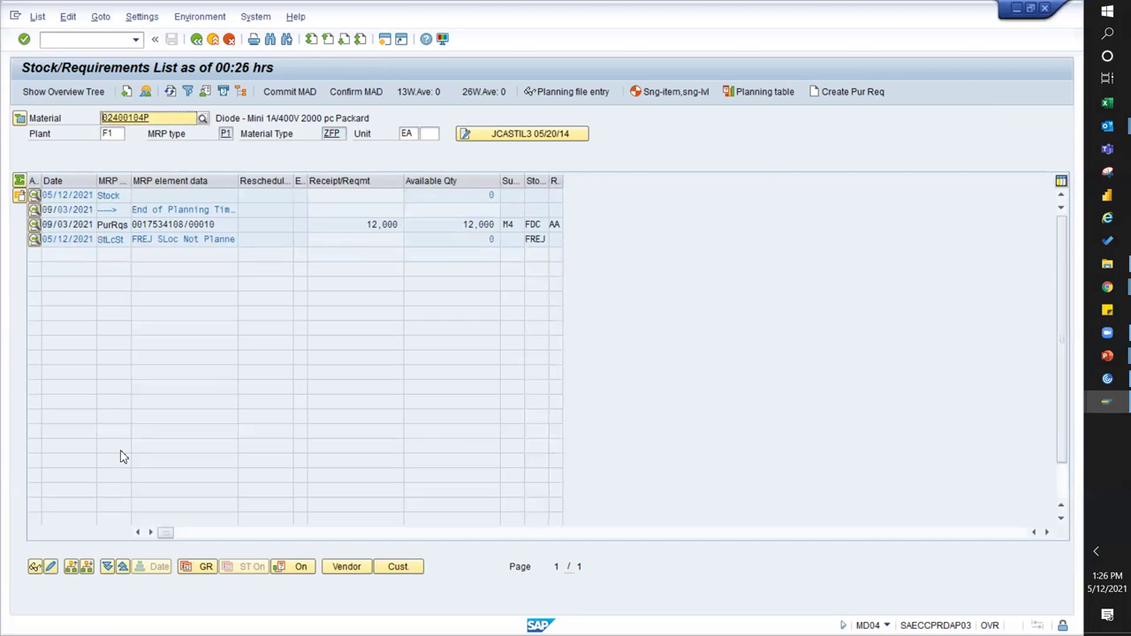
# Rerun single-item, single-level planning in plant F1 so the list reflects the removed safety stock
pyautogui.click(689, 93)
pyautogui.press('Return')
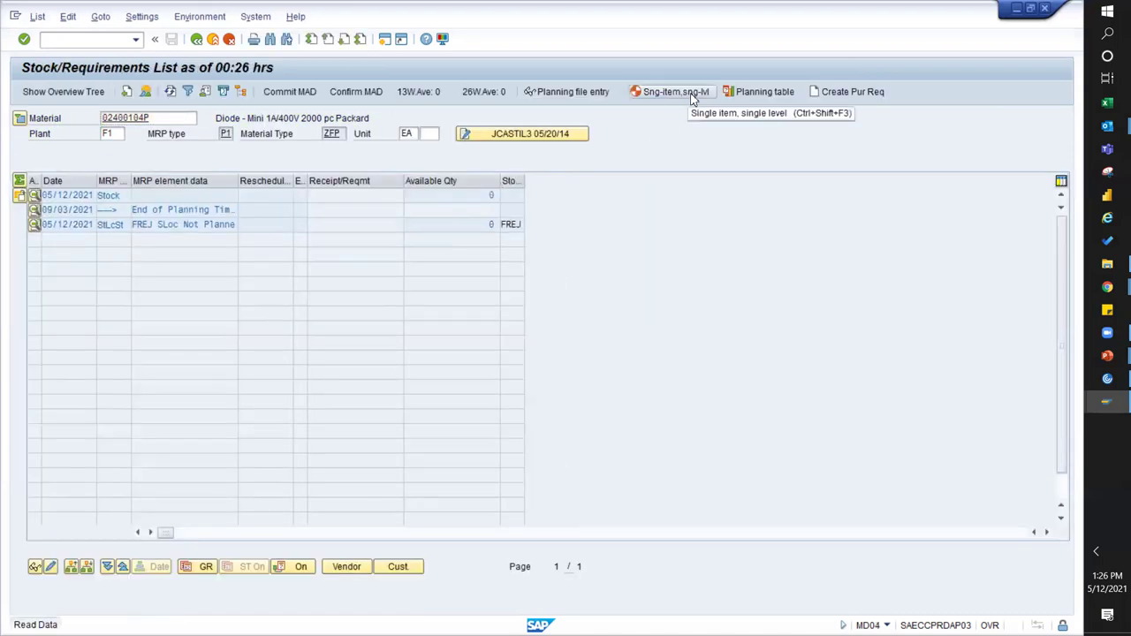
pyautogui.click(485, 268)
pyautogui.click(485, 266)
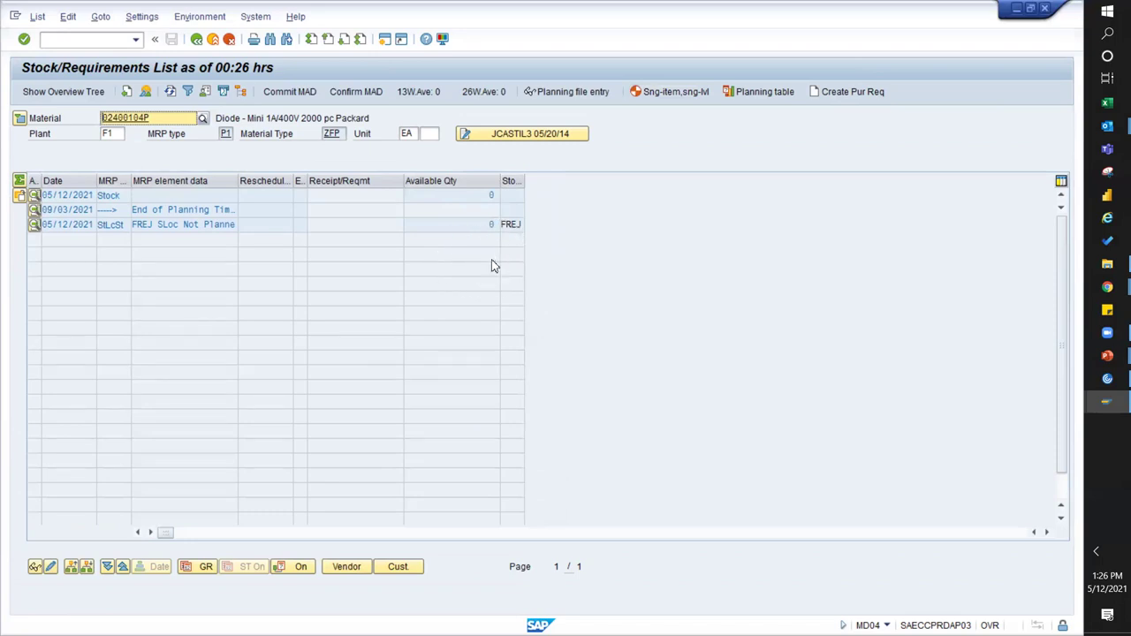
# Switch the list to plant M4 and expand the header details to examine the ABC indicator and weekly demand averages
pyautogui.press('Tab')
pyautogui.write('ff4')
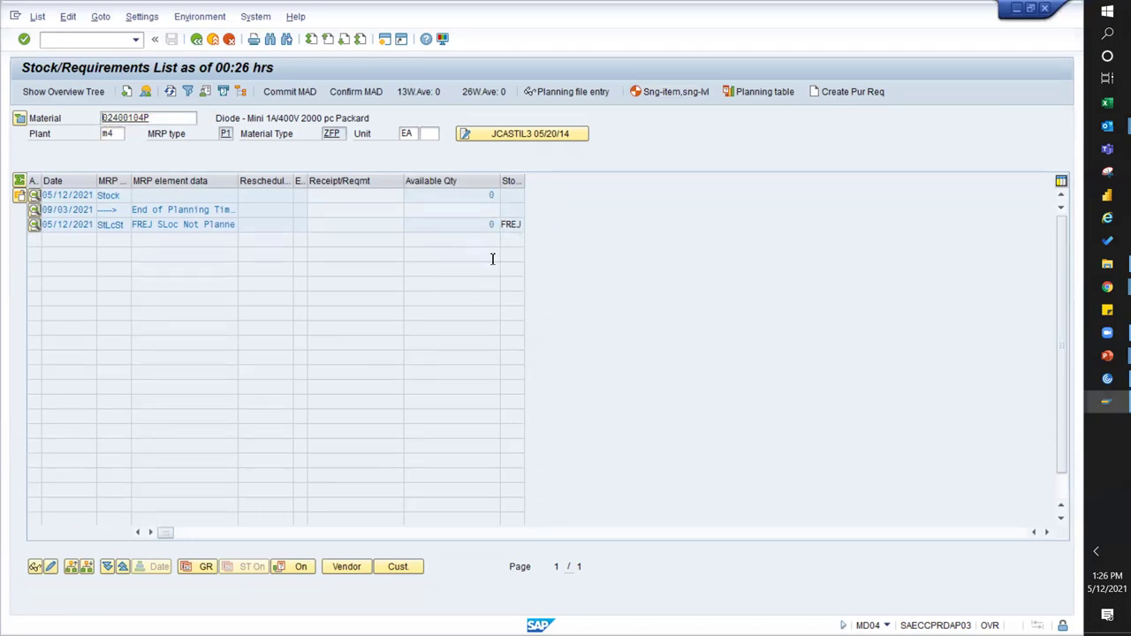
pyautogui.press('Return')
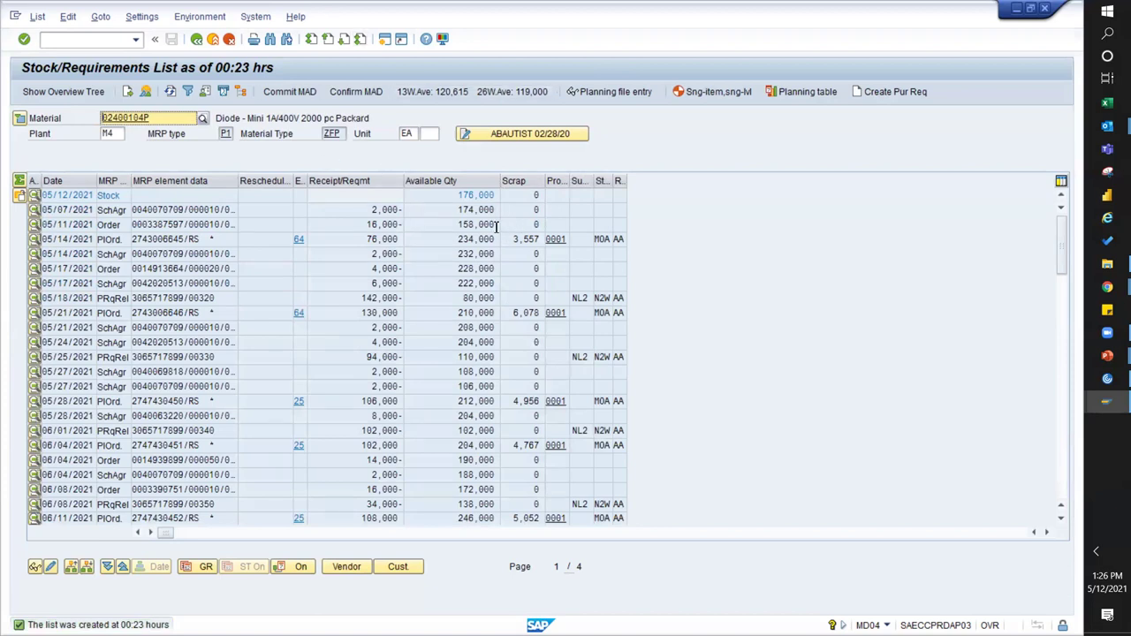
pyautogui.click(19, 120)
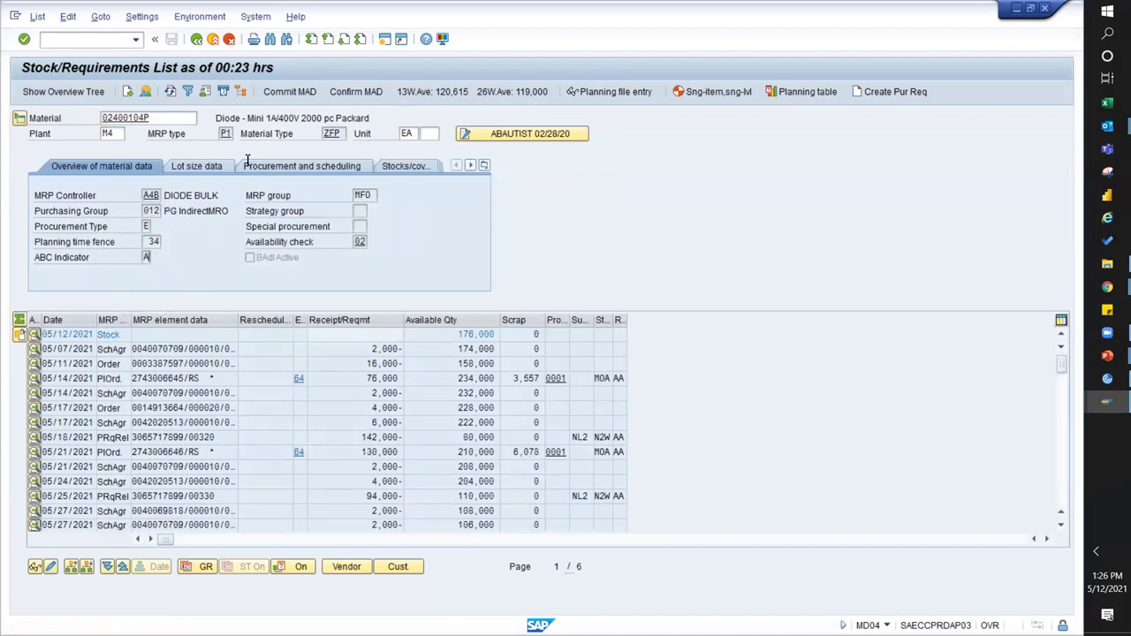
pyautogui.click(465, 95)
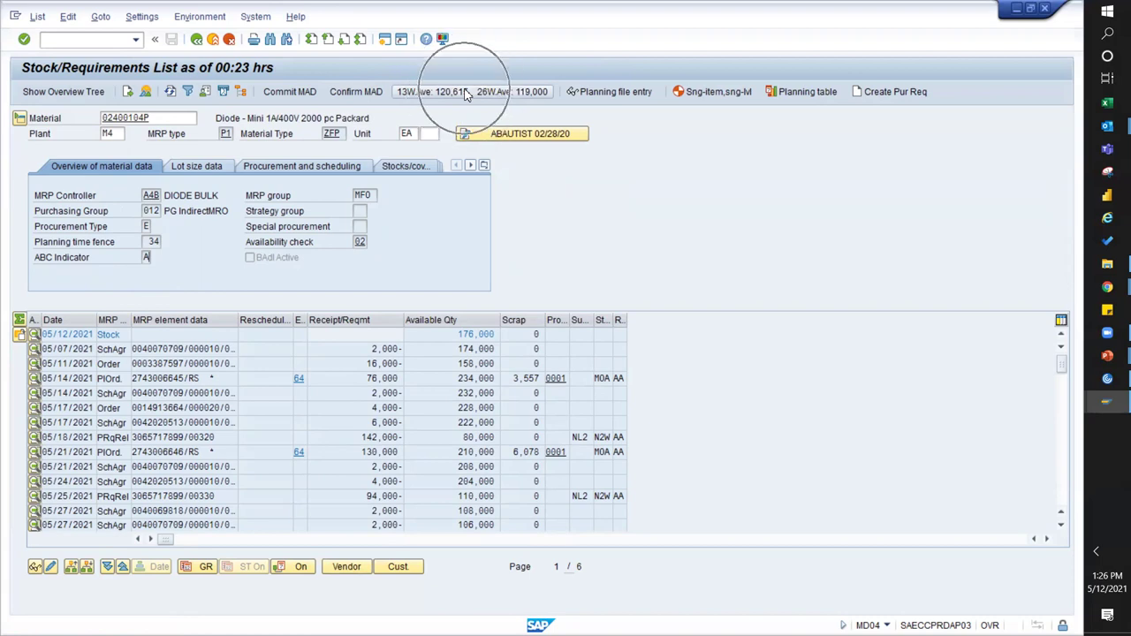
# Examine the available quantities, collapse the header details, and open the material master for changing in plant M4
pyautogui.click(470, 348)
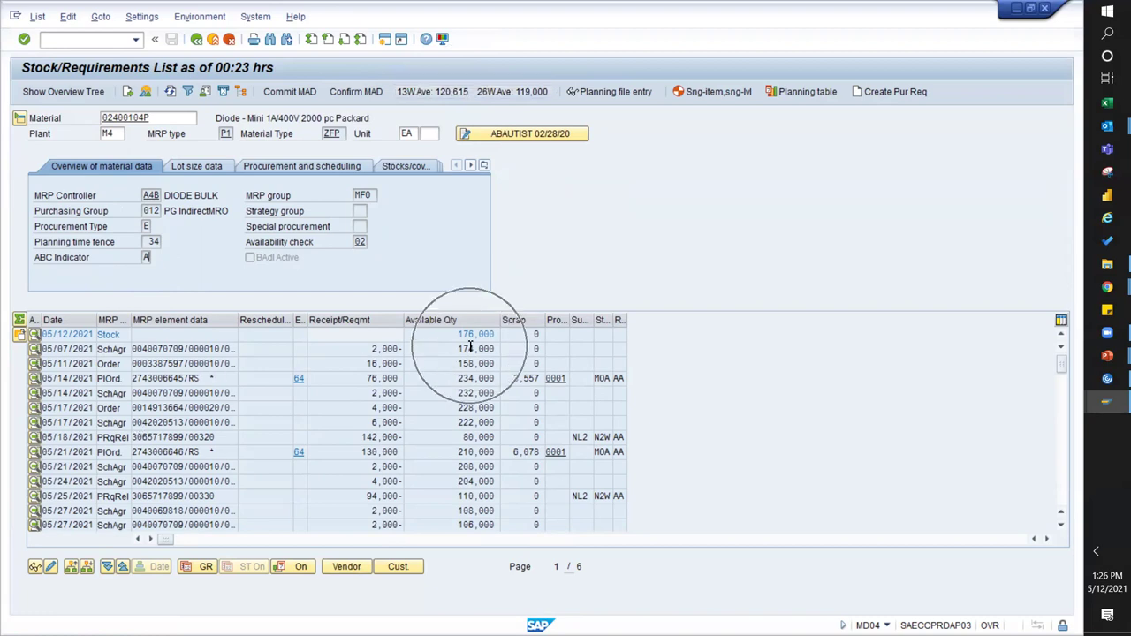
pyautogui.click(460, 488)
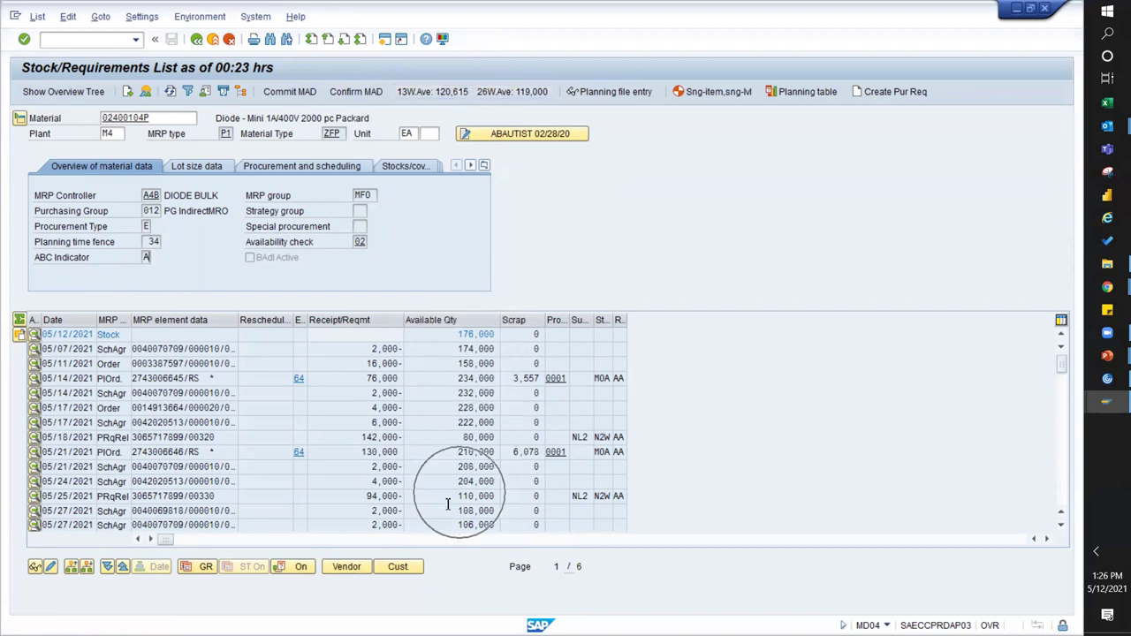
pyautogui.click(18, 120)
pyautogui.click(210, 18)
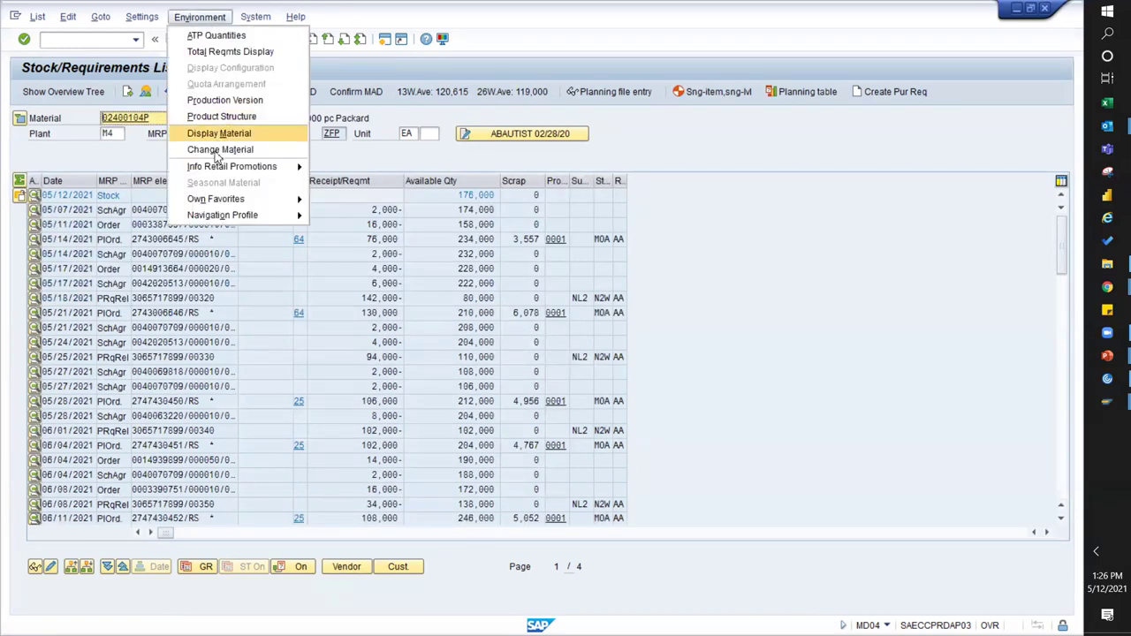
pyautogui.click(217, 151)
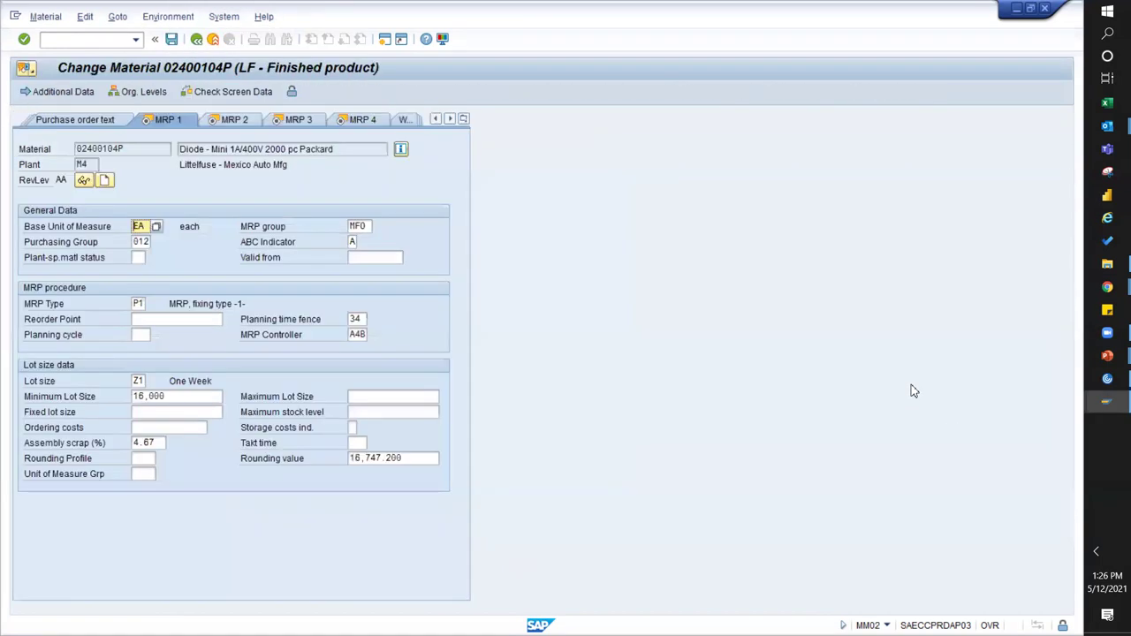
# Switch to SAP Logon Pad and log on to the QAS system, acknowledging its system message
pyautogui.hotkey('alt', 'Tab')
pyautogui.hotkey('alt', 'Tab')
pyautogui.press('Tab')
pyautogui.press('Tab')
pyautogui.press('Tab')
pyautogui.press('Tab')
pyautogui.press('Tab')
pyautogui.hotkey('shift', 'Tab')
pyautogui.hotkey('shift', 'Tab')
pyautogui.hotkey('shift', 'Tab')
pyautogui.hotkey('shift', 'Tab')
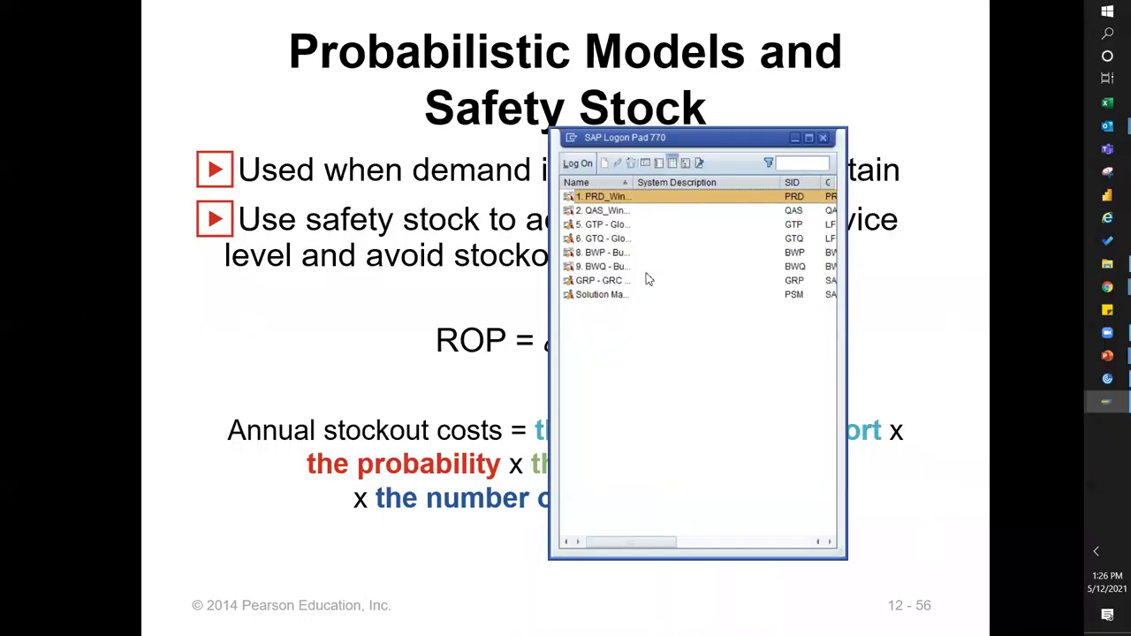
pyautogui.doubleClick(614, 212)
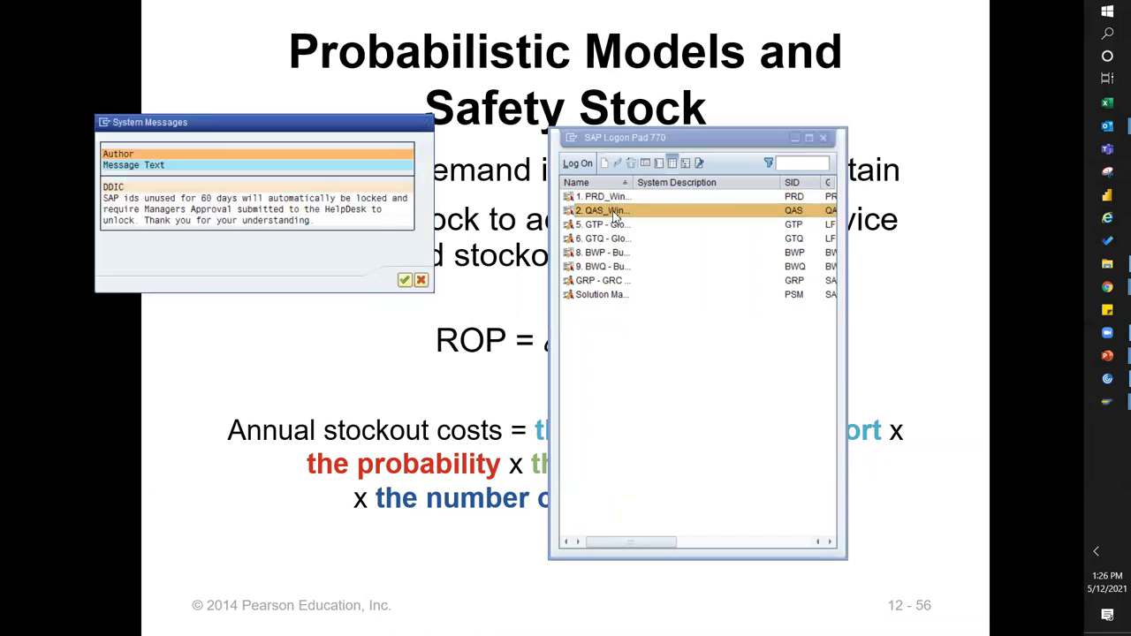
pyautogui.press('Return')
# Start transaction MD04 in a new session and display the list for material 02400104P in plant M4
pyautogui.click(86, 38)
pyautogui.write('/o')
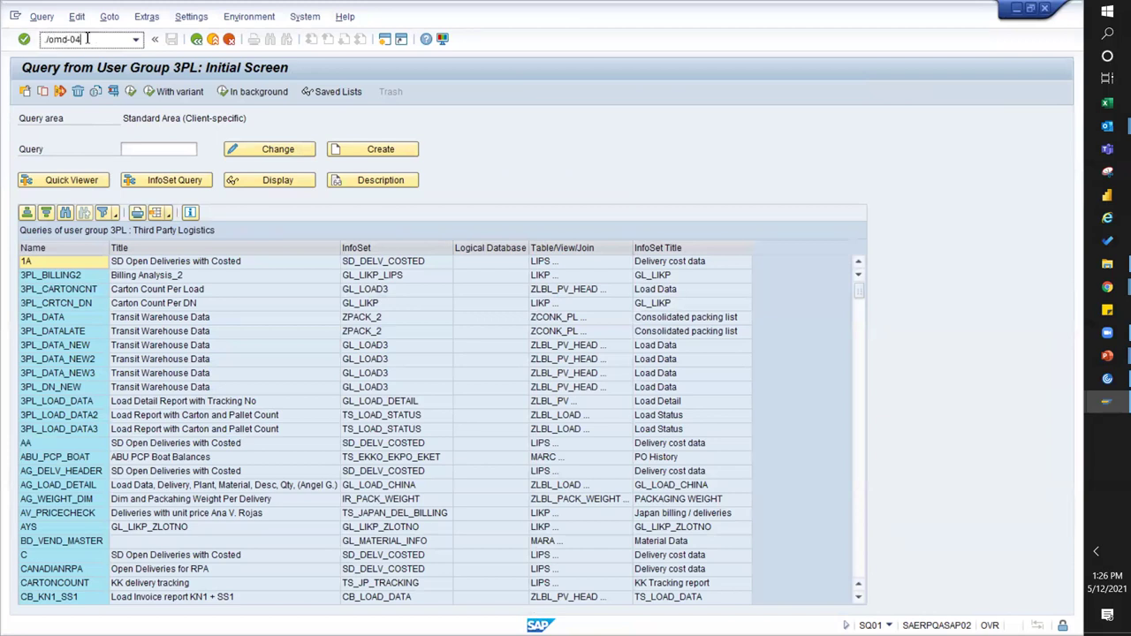
pyautogui.write('md-04')
pyautogui.press('Return')
pyautogui.write('/omd04')
pyautogui.press('Return')
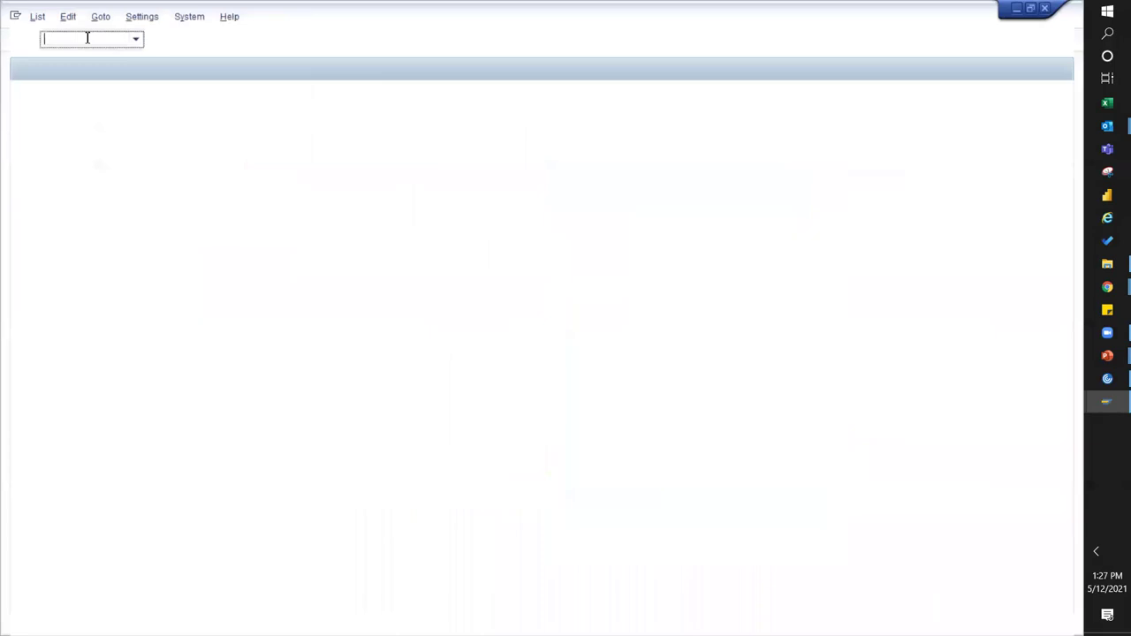
pyautogui.press('Down')
pyautogui.press('Return')
pyautogui.press('Return')
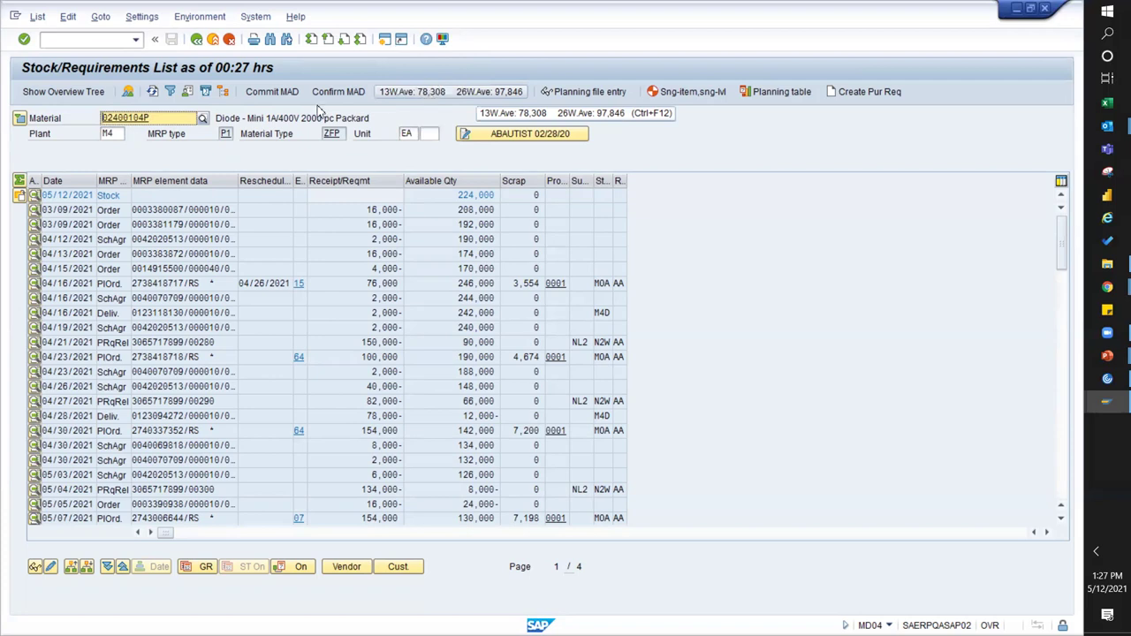
# Expand the header details and examine the requirement lines through to the end of the list
pyautogui.click(20, 119)
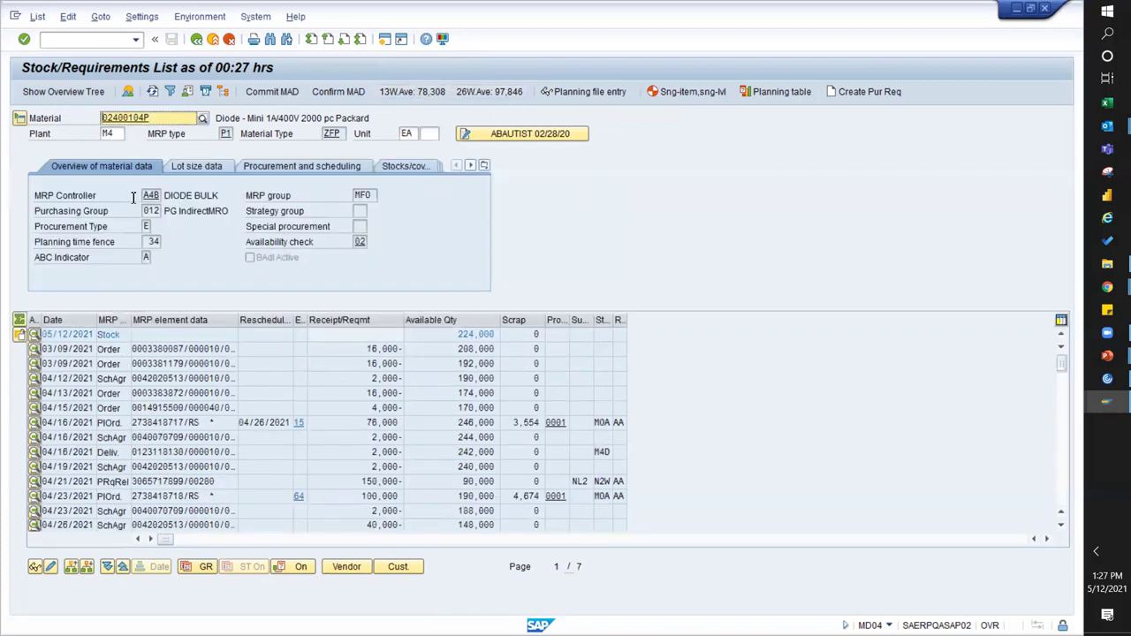
pyautogui.click(199, 16)
pyautogui.click(491, 367)
pyautogui.scroll(-15, 477, 527)
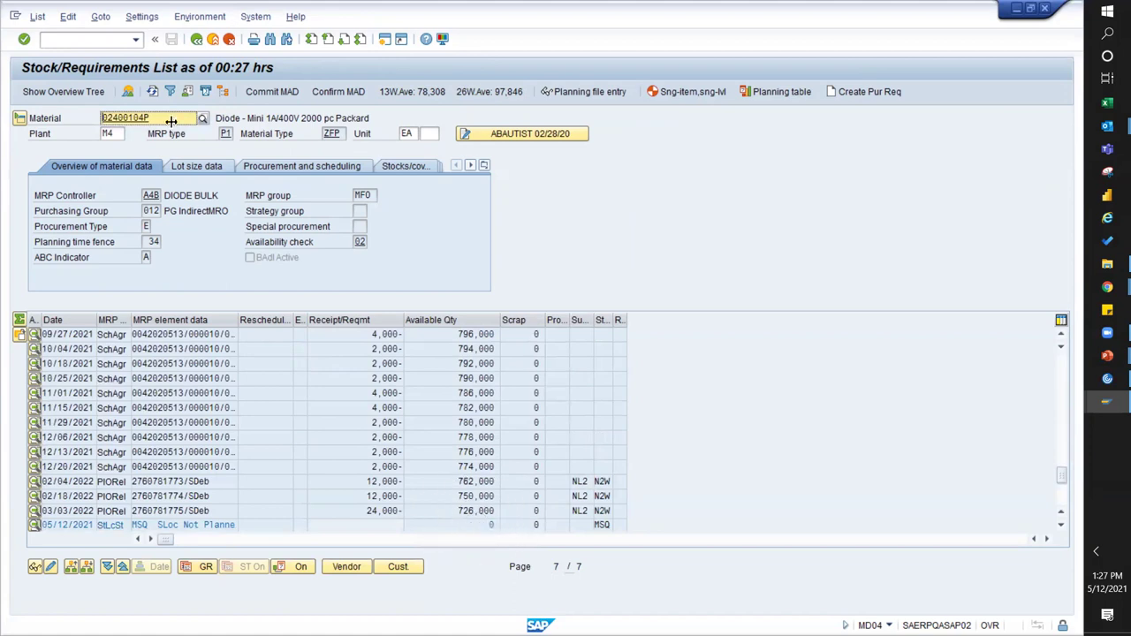
# Set the safety stock to 160000 in the material master's MRP 2 data and save the change
pyautogui.click(200, 16)
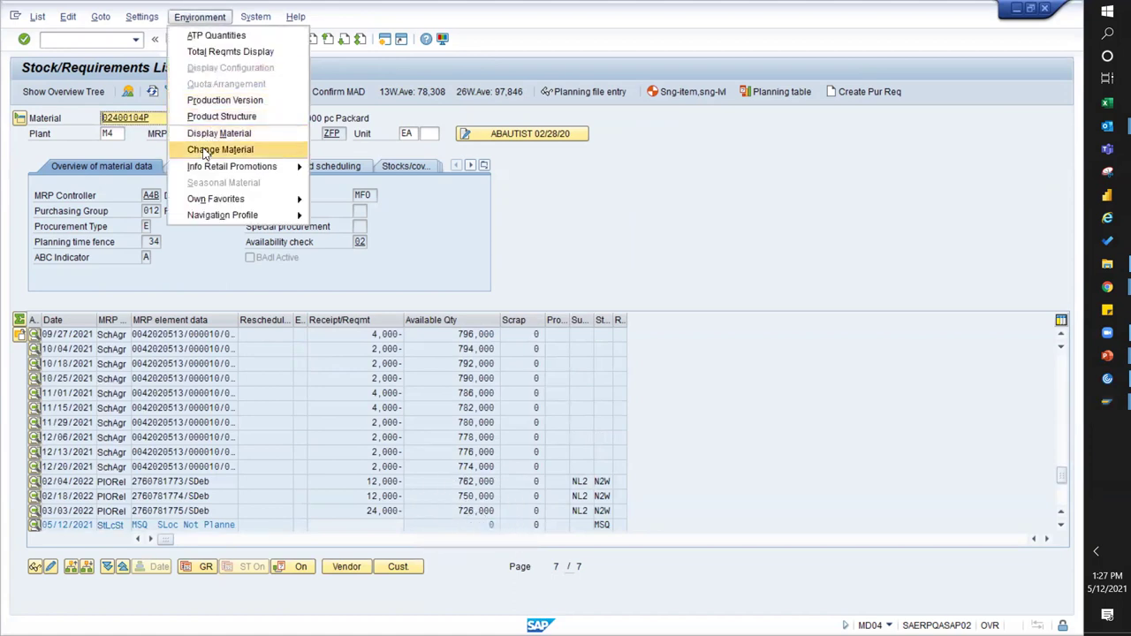
pyautogui.click(172, 131)
pyautogui.click(234, 120)
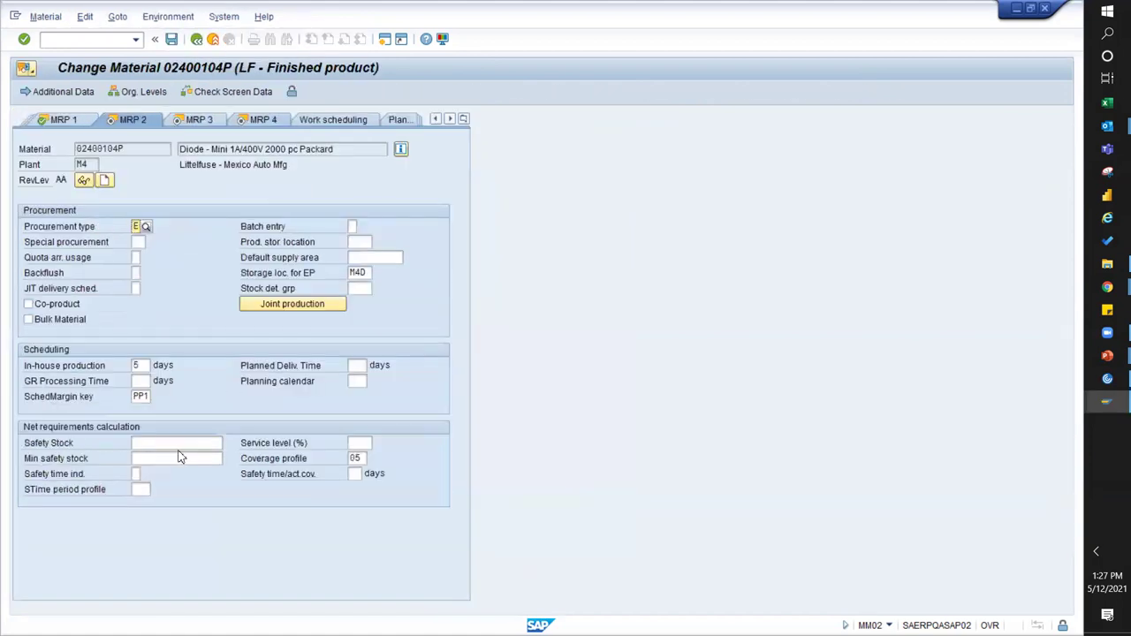
pyautogui.click(177, 442)
pyautogui.write('160000')
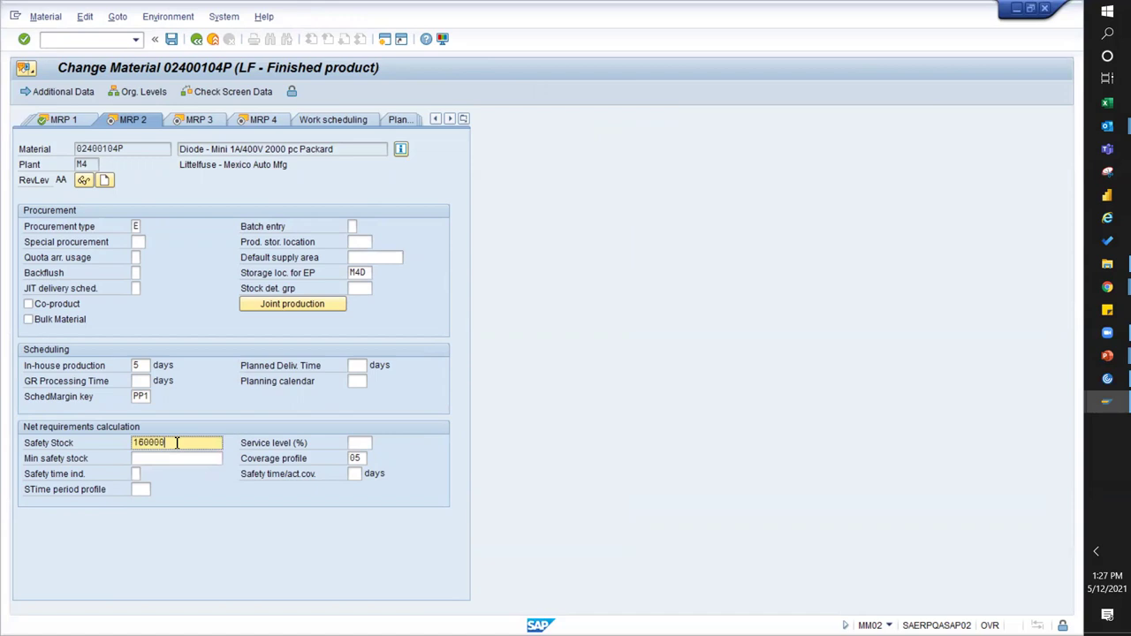
pyautogui.press('Return')
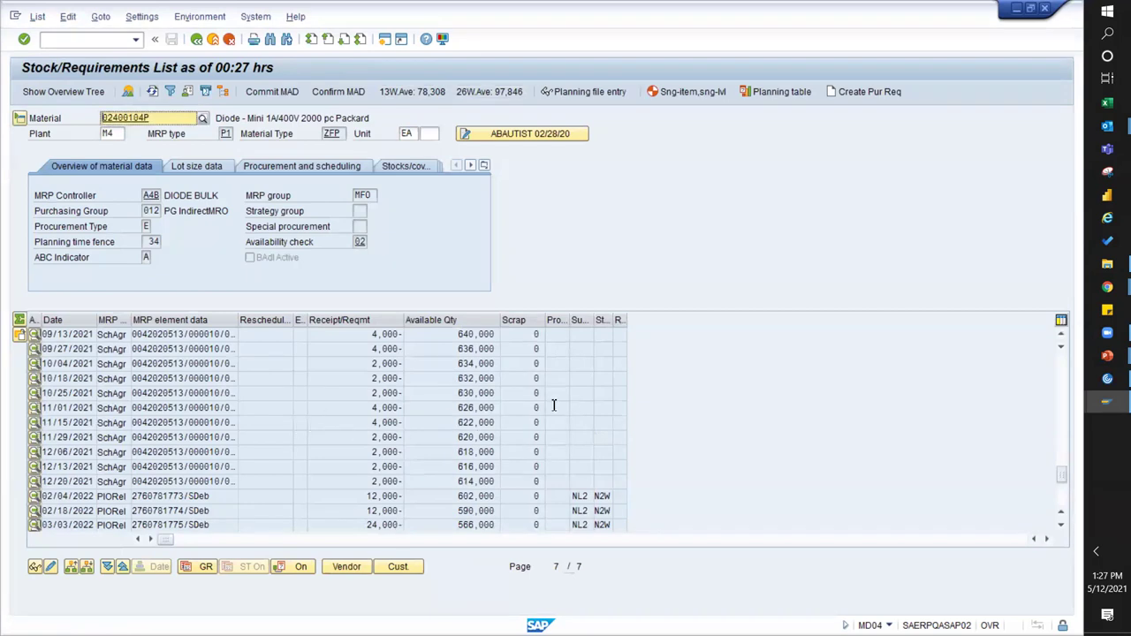
# Run single-item, single-level planning for plant M4 and examine the safety stock line in the list
pyautogui.click(687, 92)
pyautogui.press('F3')
pyautogui.scroll(20, 519, 397)
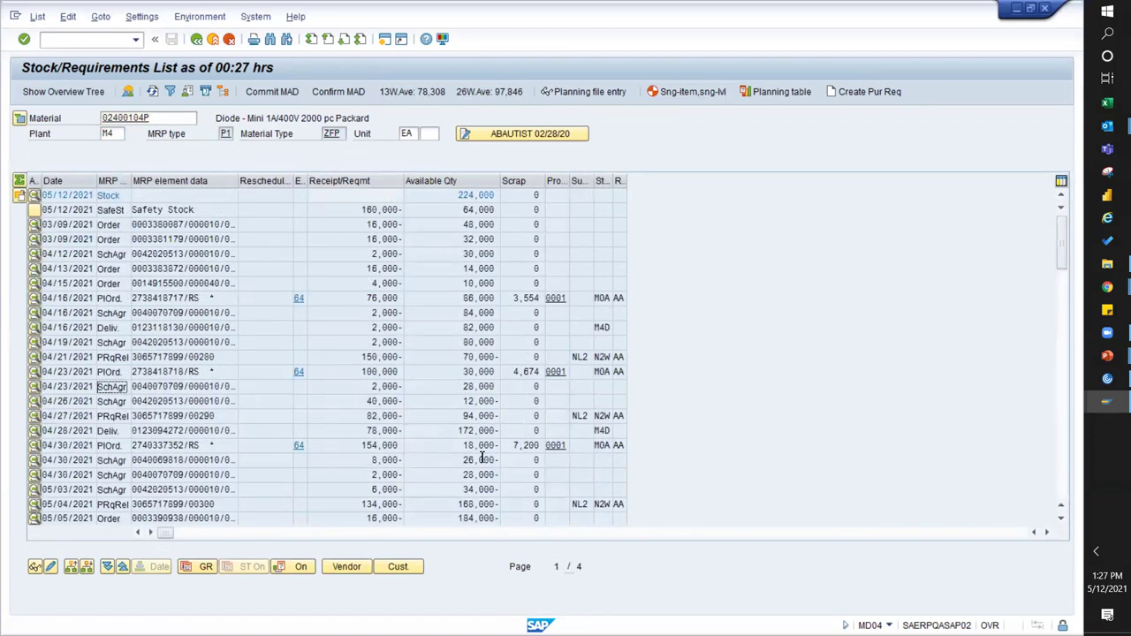
pyautogui.click(368, 213)
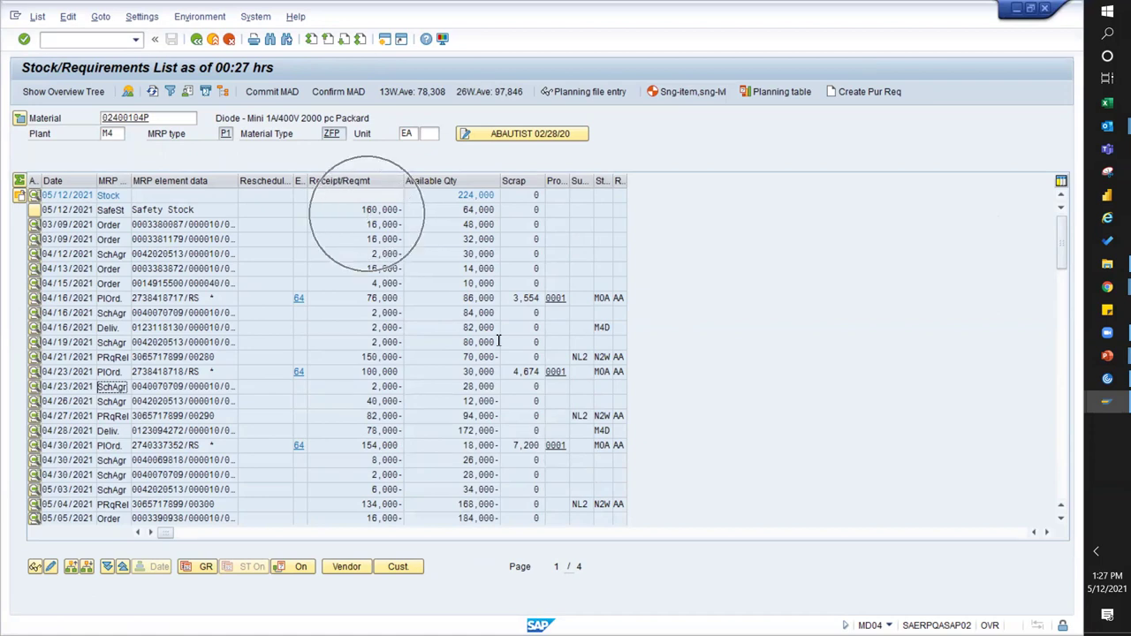
pyautogui.click(692, 91)
pyautogui.press('Return')
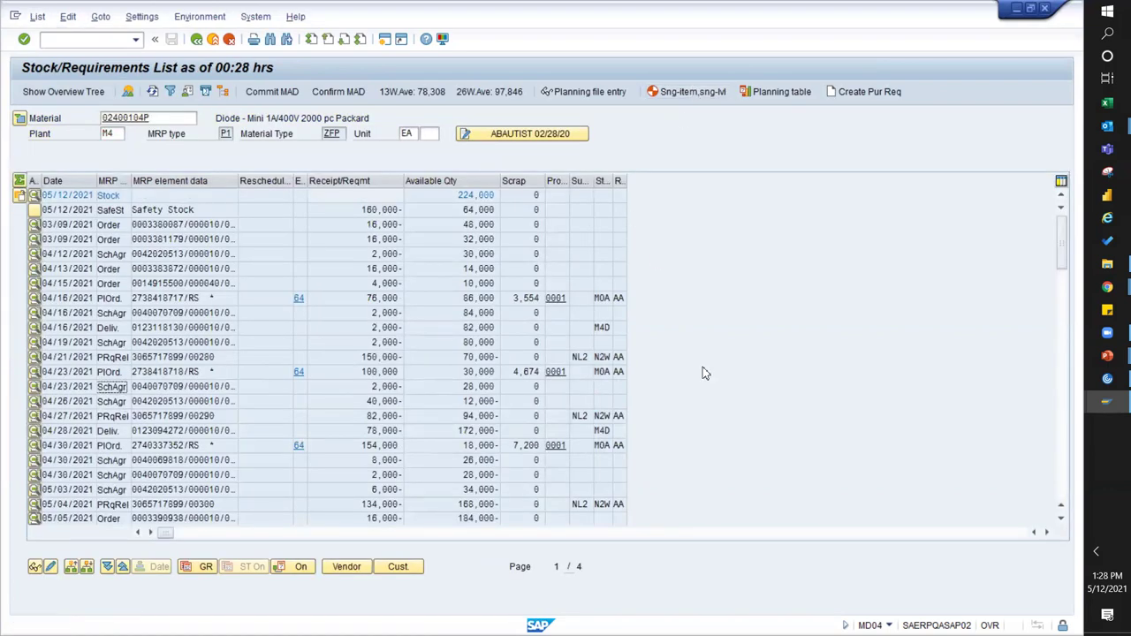
# Clear the safety stock in the plant M4 material master's MRP 2 data and save the material
pyautogui.click(212, 15)
pyautogui.click(221, 149)
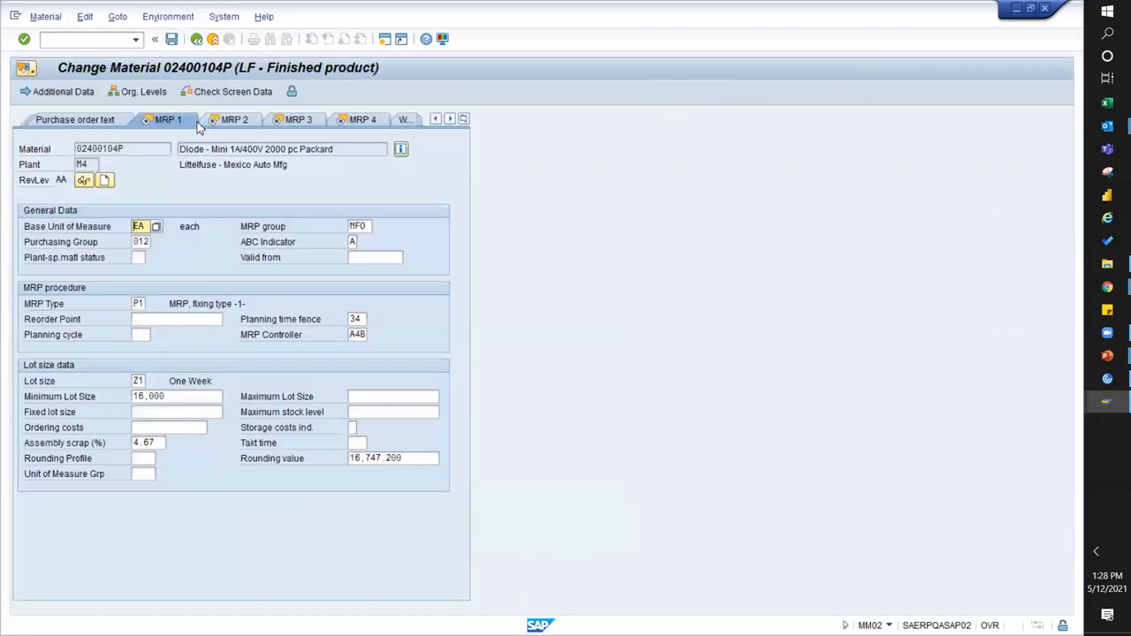
pyautogui.press('Return')
pyautogui.click(180, 442)
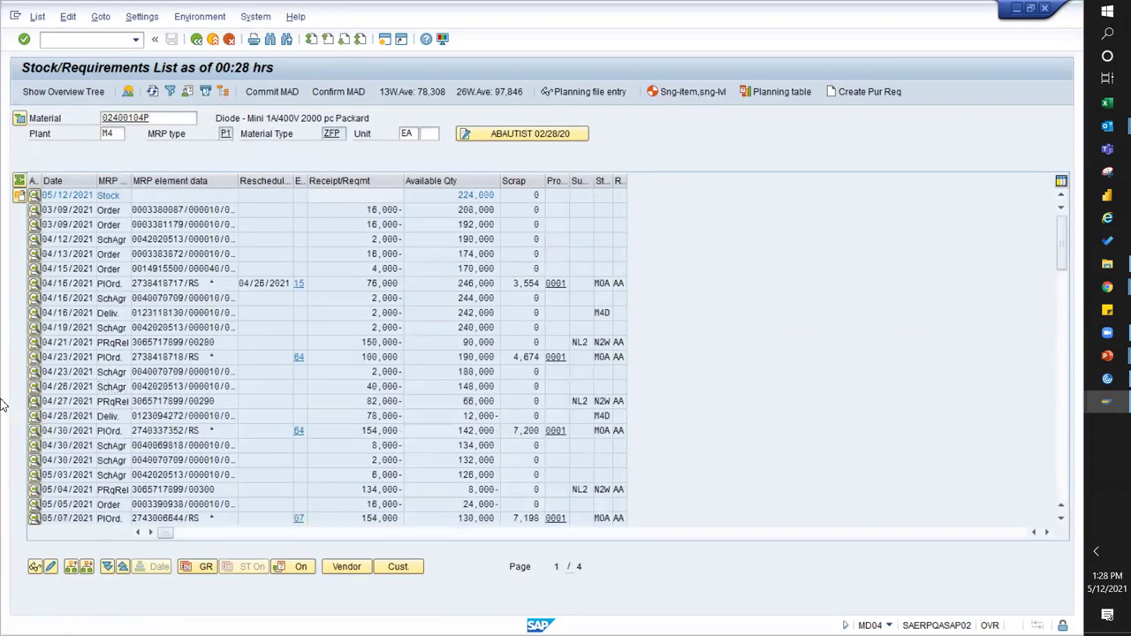
pyautogui.hotkey('alt', 'Tab')
pyautogui.hotkey('alt', 'Tab')
pyautogui.hotkey('alt', 'Tab')
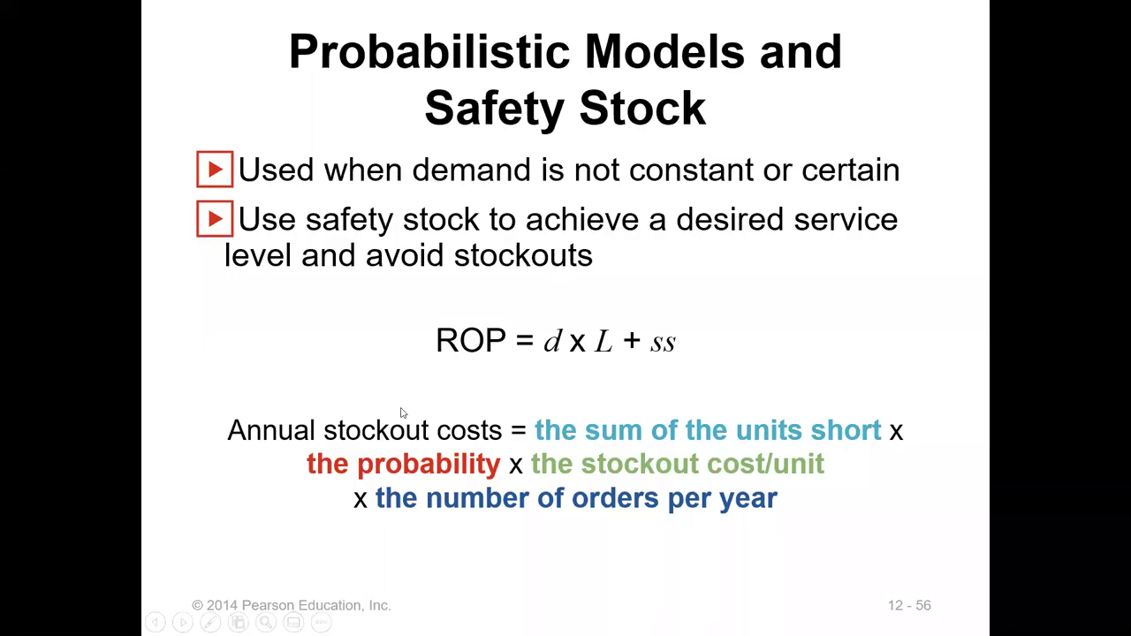
pyautogui.click(655, 342)
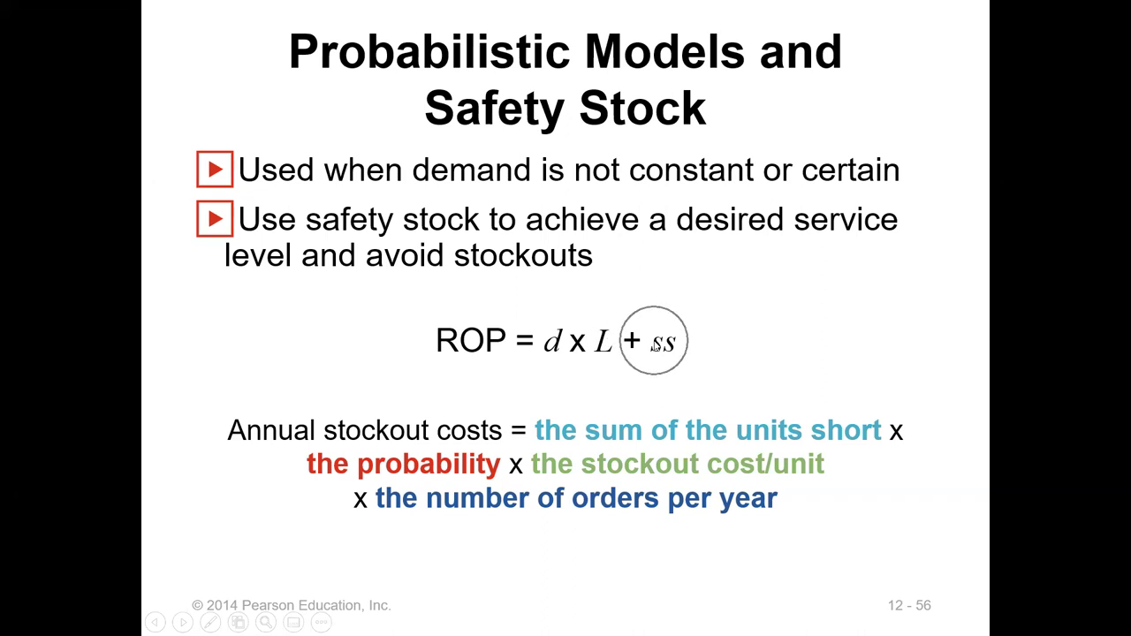
pyautogui.click(505, 255)
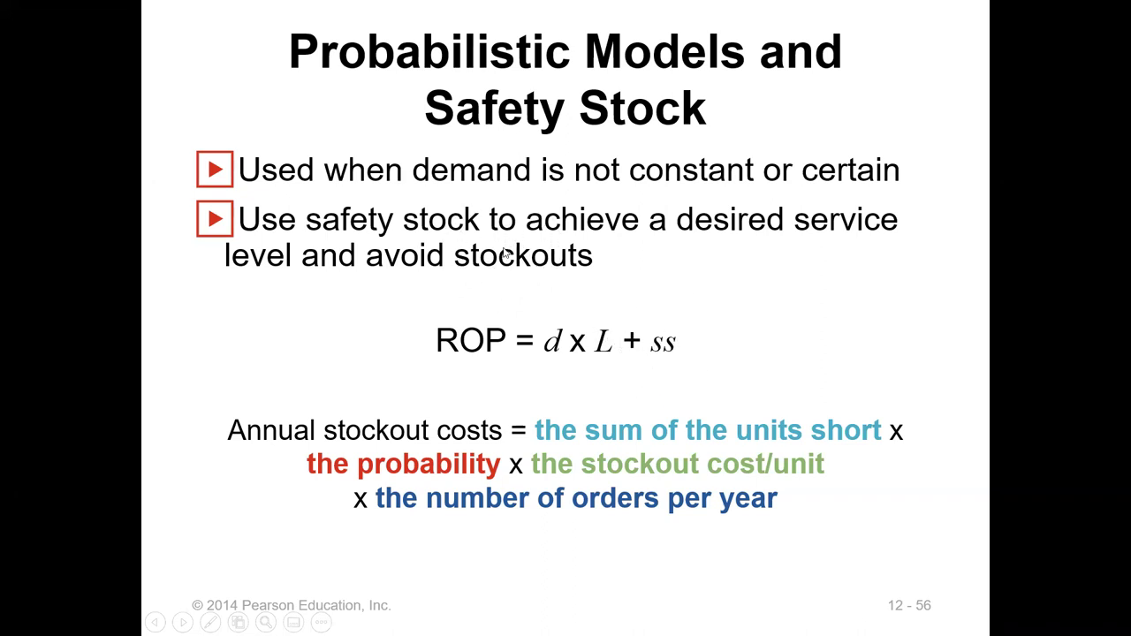
pyautogui.click(299, 436)
pyautogui.click(520, 453)
pyautogui.click(521, 453)
pyautogui.click(522, 456)
pyautogui.click(520, 454)
pyautogui.click(751, 415)
pyautogui.click(517, 477)
pyautogui.click(416, 468)
pyautogui.click(636, 465)
pyautogui.click(636, 464)
pyautogui.press('Right')
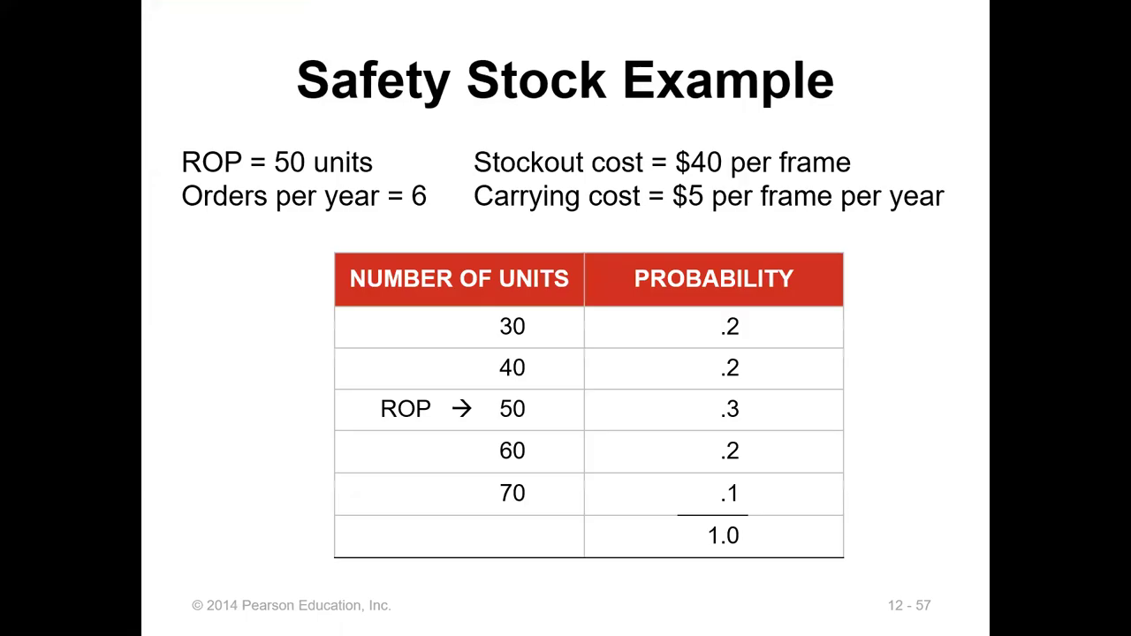
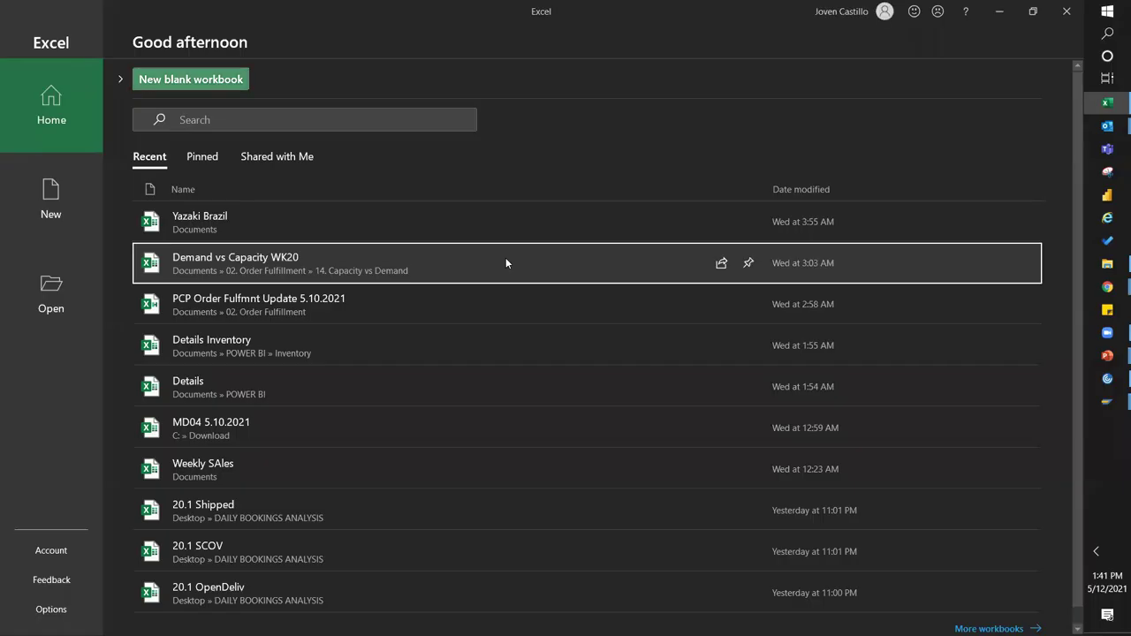
# Create a new blank workbook and magnify its sheet to 150%
pyautogui.click(162, 82)
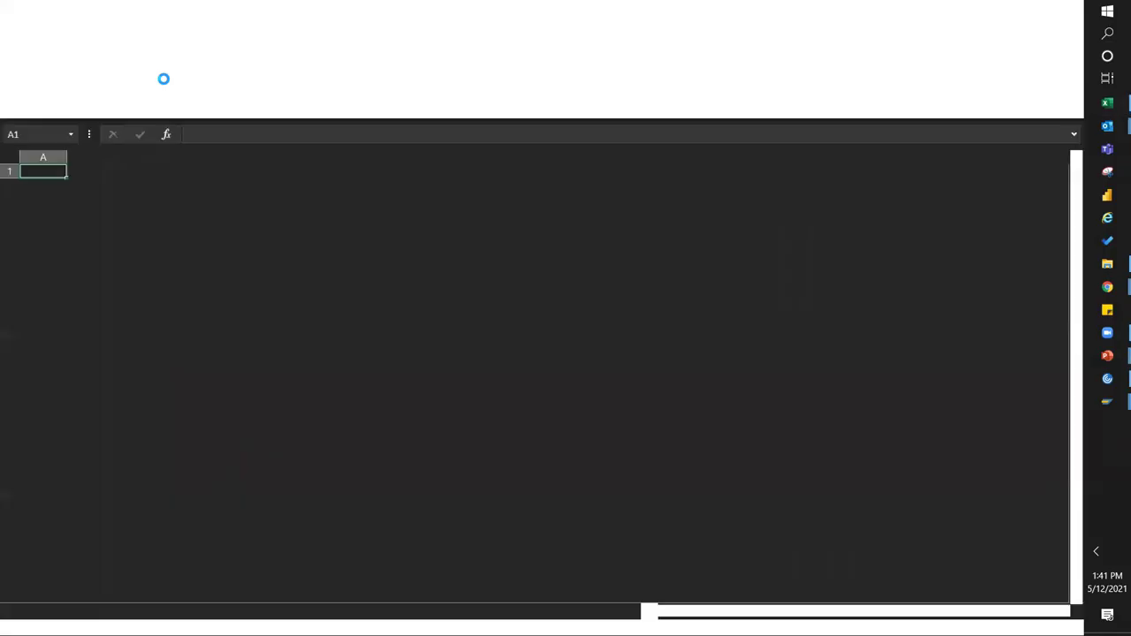
pyautogui.click(234, 201)
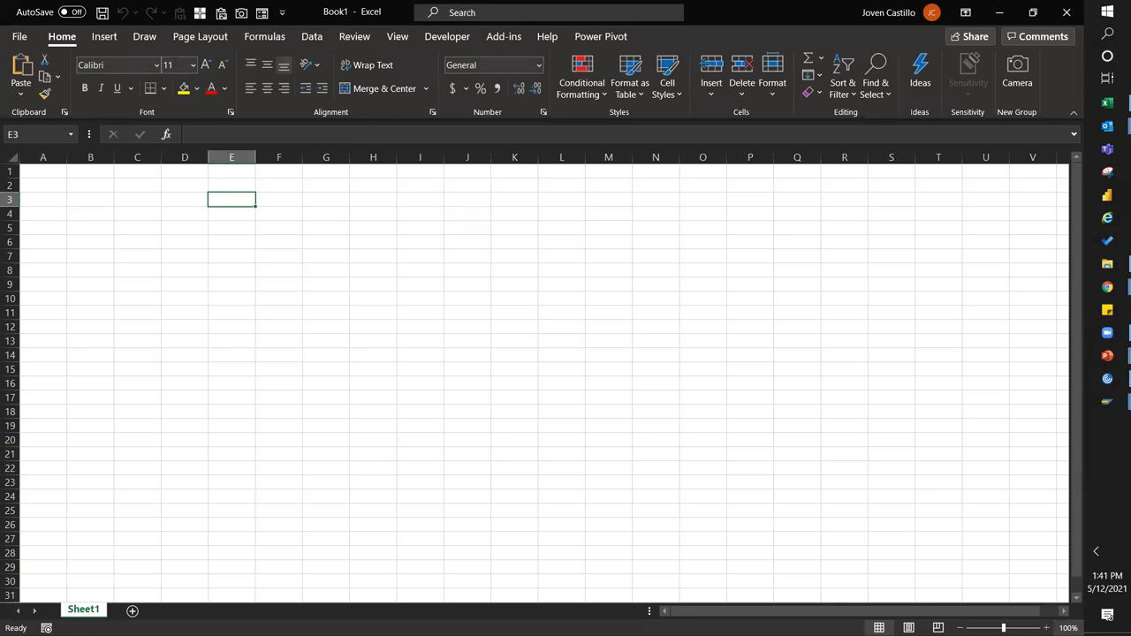
pyautogui.click(1046, 627)
pyautogui.click(1045, 627)
pyautogui.click(1046, 628)
pyautogui.click(1046, 627)
pyautogui.click(1046, 627)
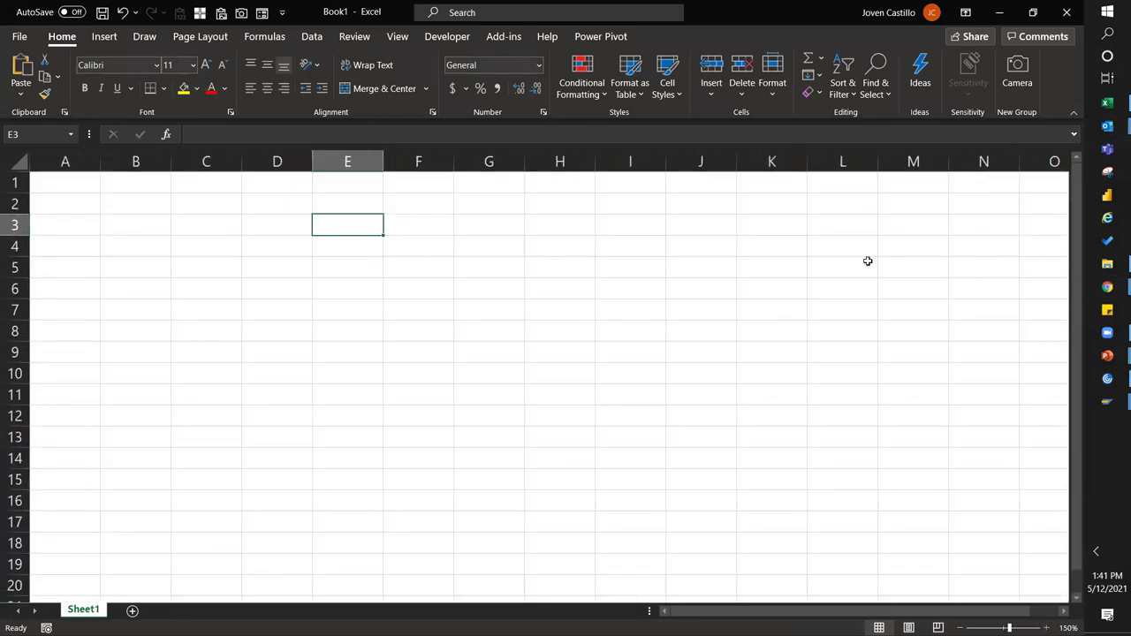
# Enter the heading Customer Orders in cell E3 and fit column E to its width
pyautogui.write('Cu')
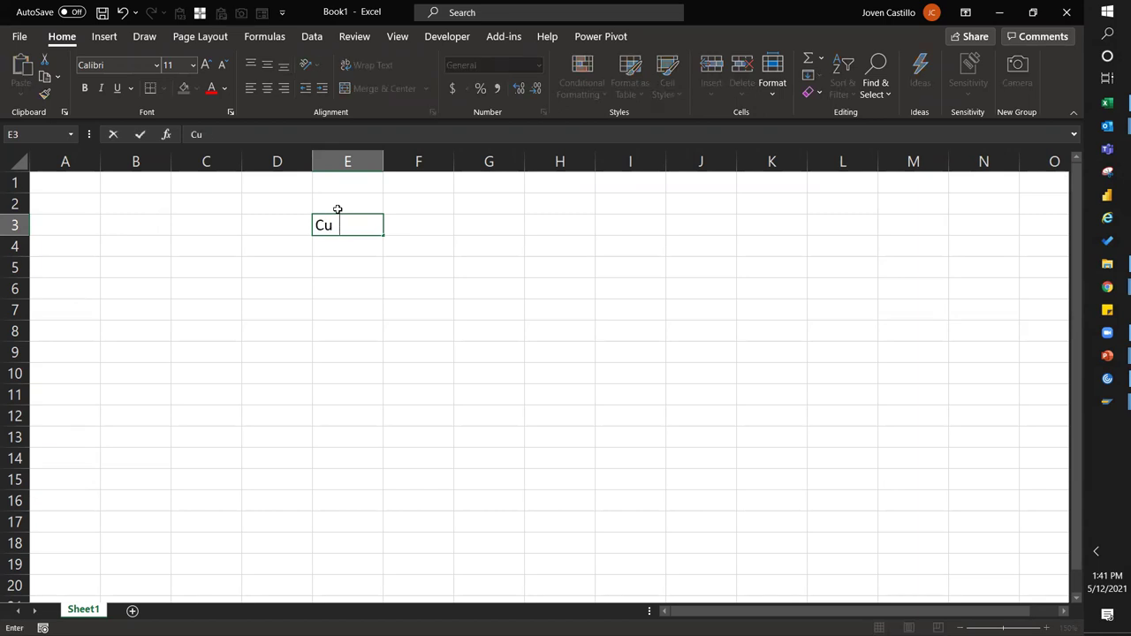
pyautogui.write('stomer Orders')
pyautogui.press('Return')
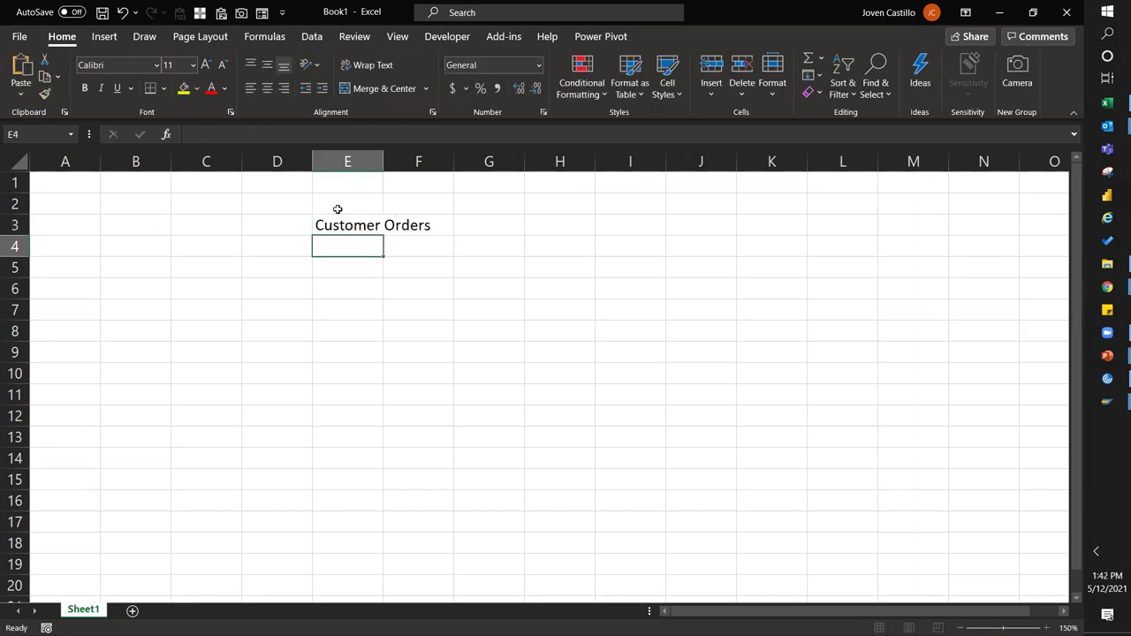
pyautogui.doubleClick(382, 162)
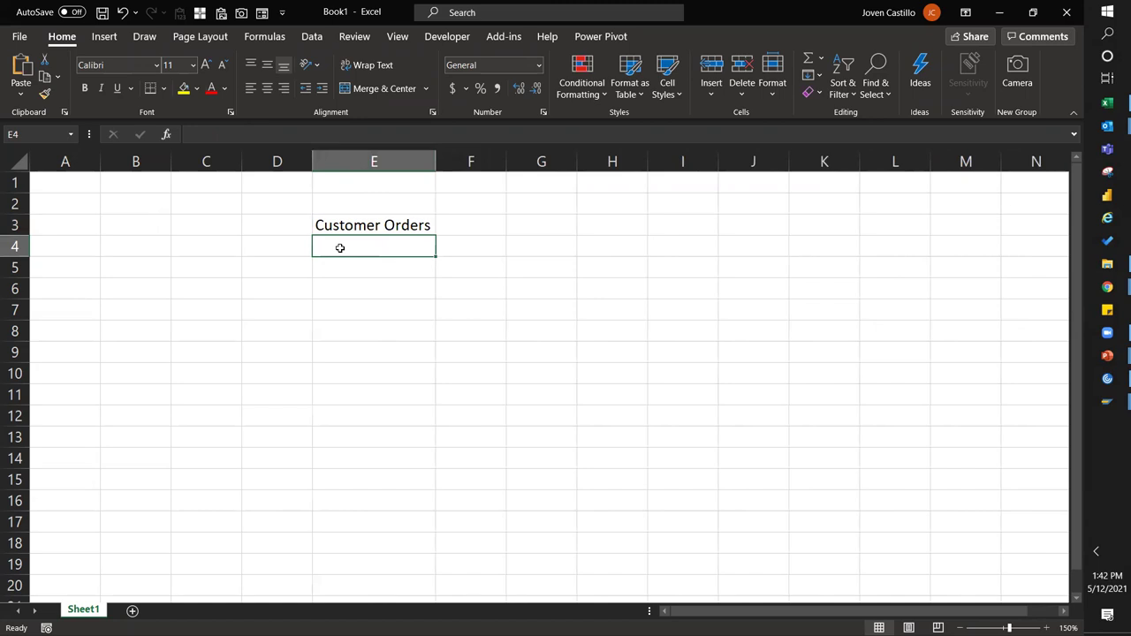
# Enter the order quantities 100, 75, 180, 80, 120, 80 and 110 in cells E4 to E10
pyautogui.write('100')
pyautogui.press('Return')
pyautogui.write('75')
pyautogui.press('Return')
pyautogui.write('180')
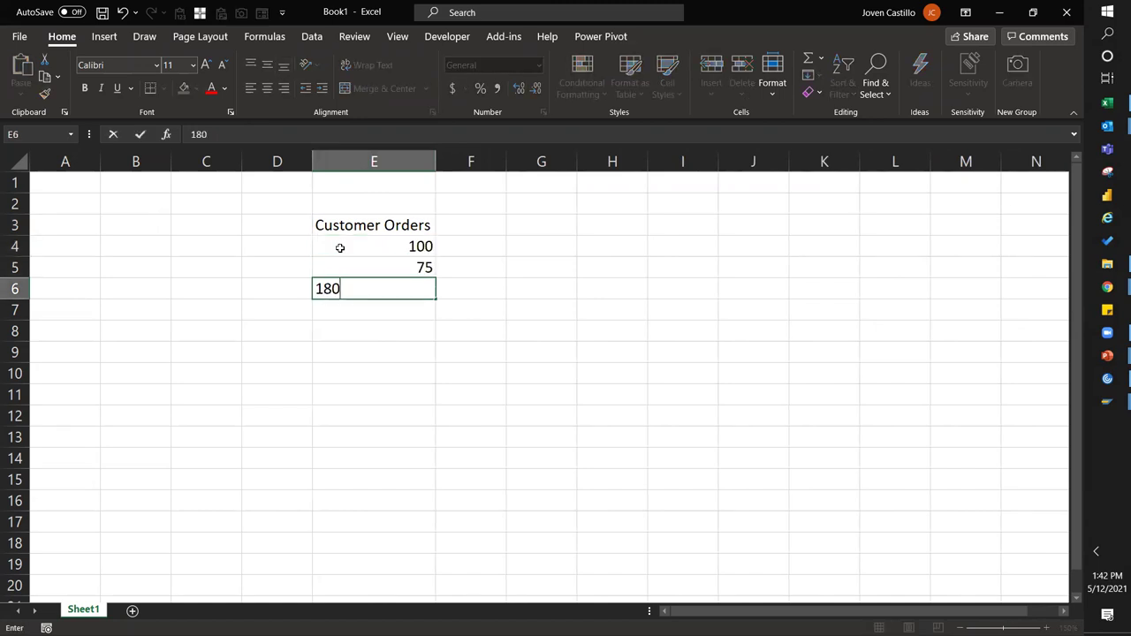
pyautogui.press('Return')
pyautogui.write('80')
pyautogui.press('Return')
pyautogui.write('120')
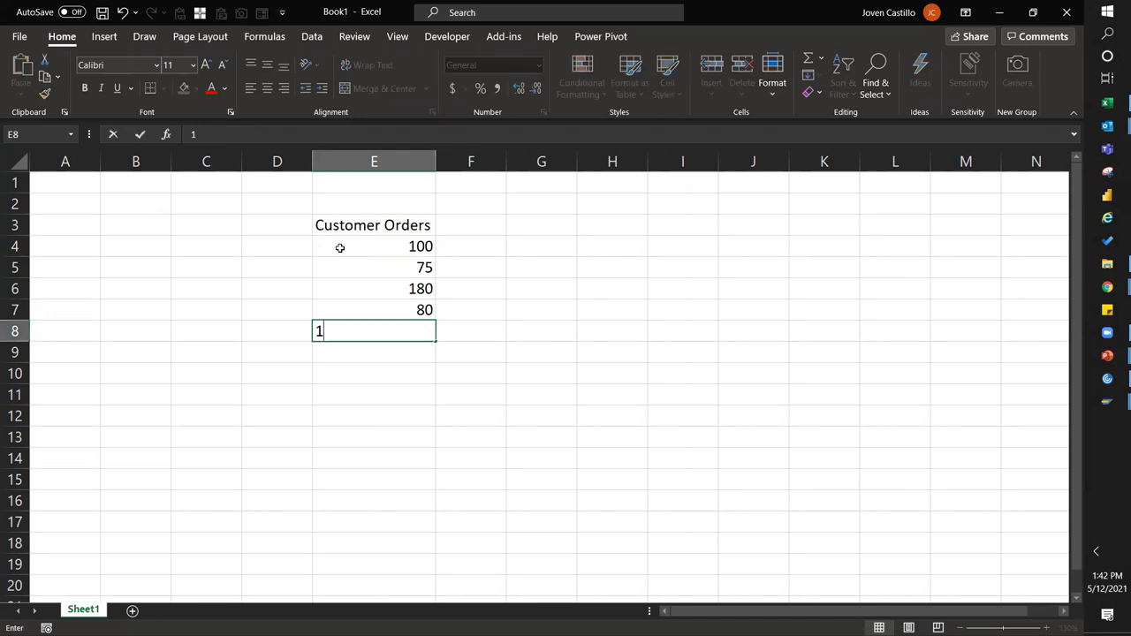
pyautogui.press('Return')
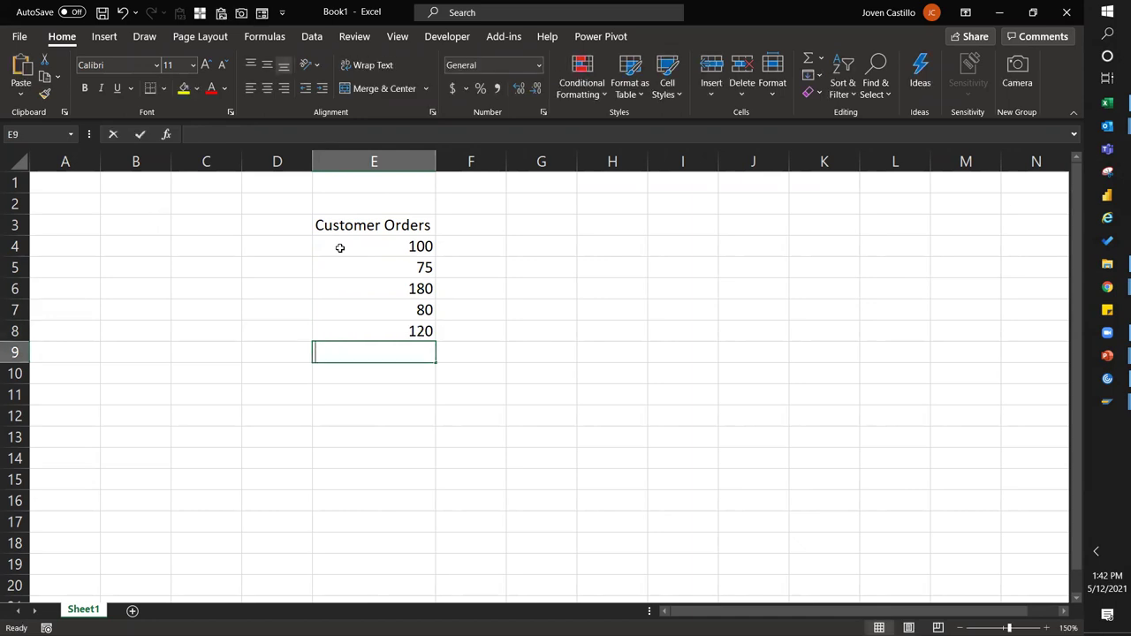
pyautogui.write('80')
pyautogui.press('Return')
pyautogui.write('90')
pyautogui.press('BackSpace')
pyautogui.press('BackSpace')
pyautogui.write('110')
pyautogui.press('Return')
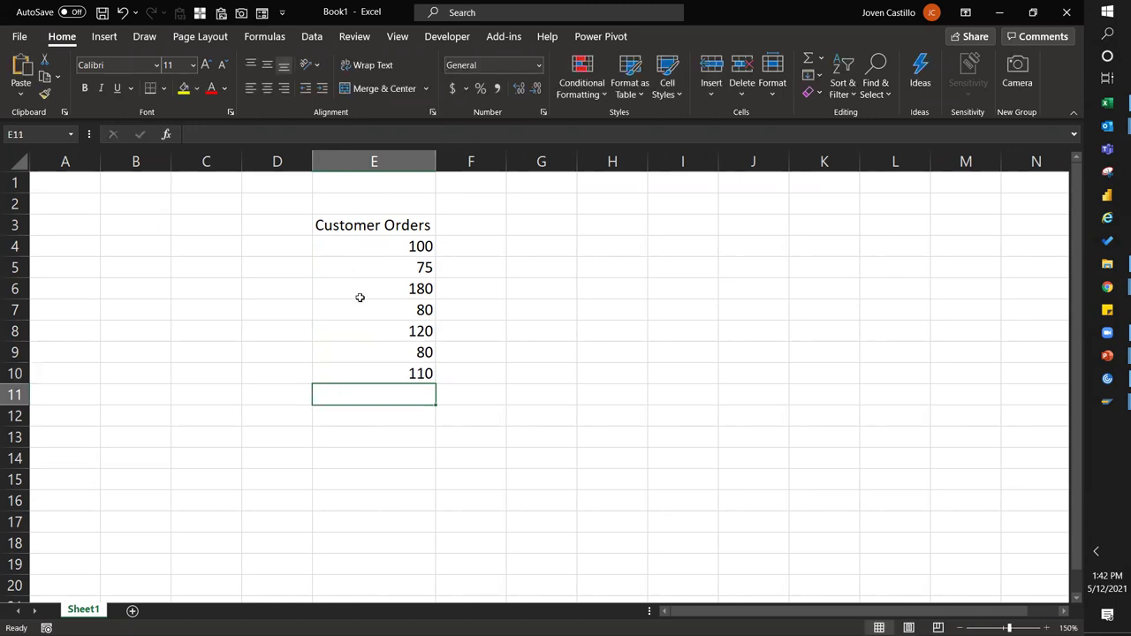
# Center the order quantities in cells E4 to E10
pyautogui.moveTo(360, 252); pyautogui.dragTo(382, 375)
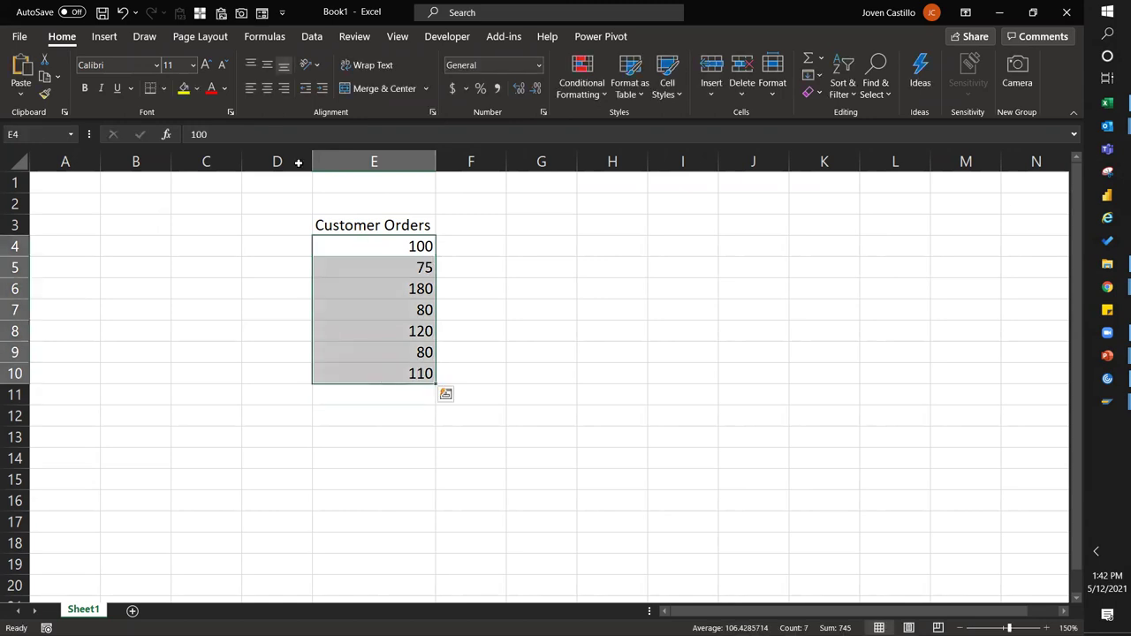
pyautogui.click(266, 88)
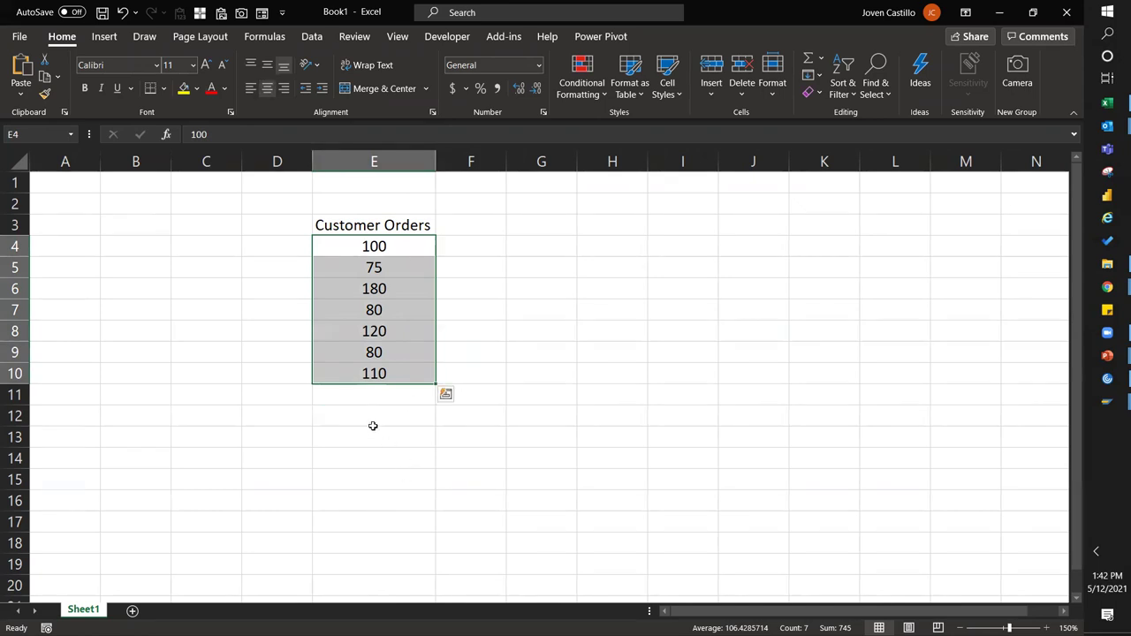
pyautogui.click(373, 431)
# Handwrite the note "Demand is variable" in black ink beside the customer order quantities
pyautogui.moveTo(397, 246); pyautogui.dragTo(395, 369)
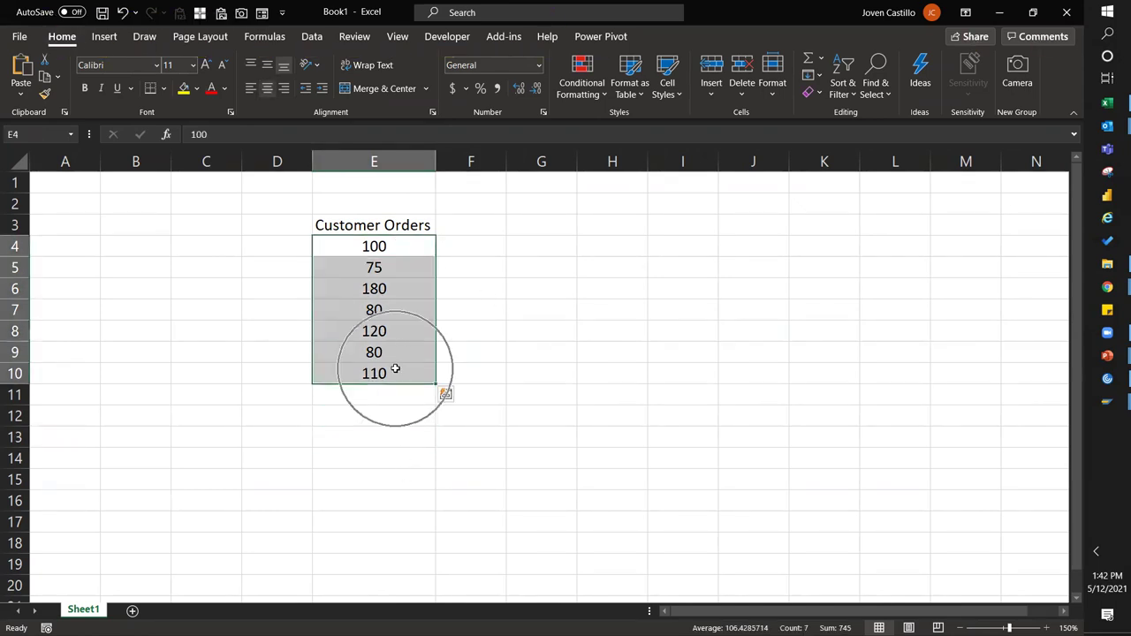
pyautogui.hotkey('ctrl', 'q')
pyautogui.press('Escape')
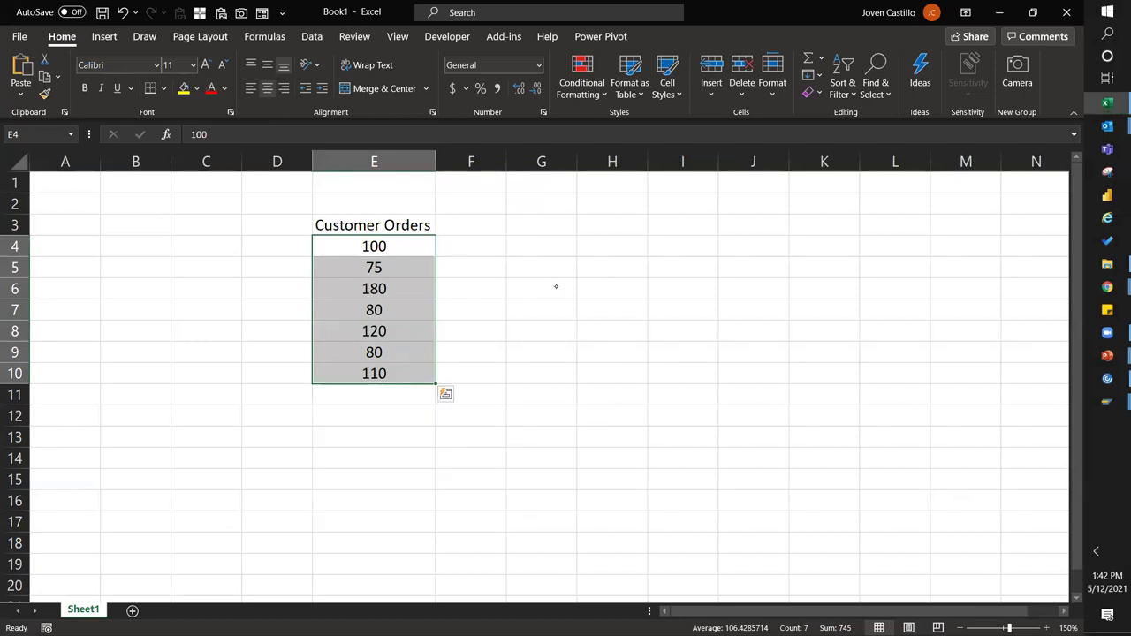
pyautogui.moveTo(486, 255)
pyautogui.mouseDown()
pyautogui.moveTo(506, 276)
pyautogui.moveTo(574, 235)
pyautogui.mouseUp()
pyautogui.moveTo(590, 244); pyautogui.dragTo(591, 256)
pyautogui.moveTo(604, 246)
pyautogui.mouseDown()
pyautogui.moveTo(597, 258)
pyautogui.moveTo(724, 231)
pyautogui.mouseUp()
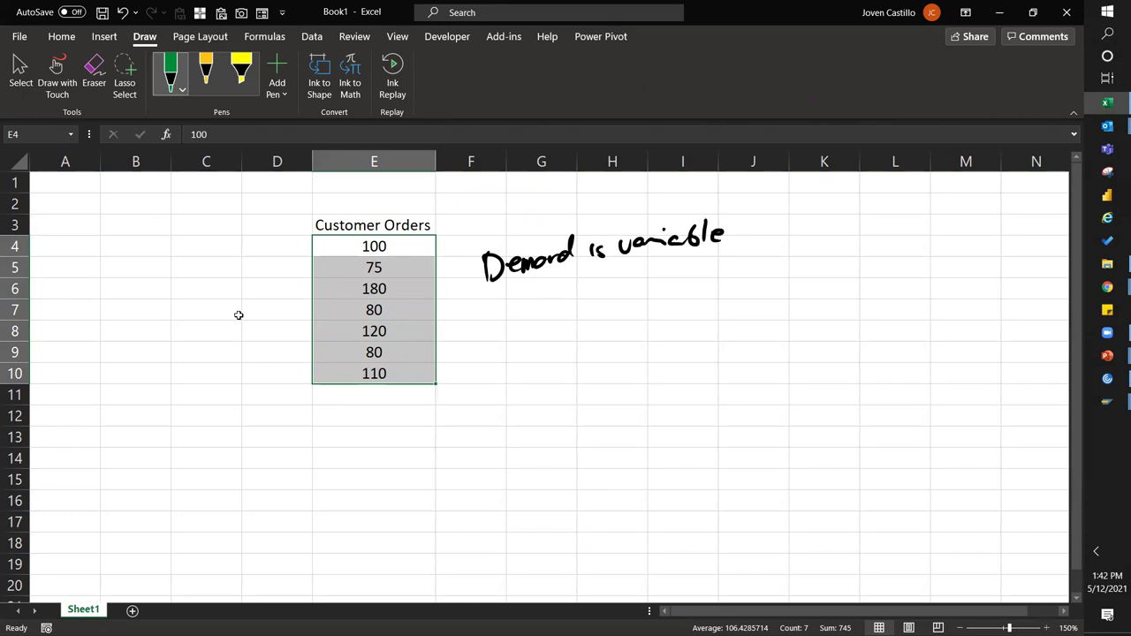
# Enter the label Lead Time in cell B3 and widen column B to fit it
pyautogui.click(155, 220)
pyautogui.write('Le')
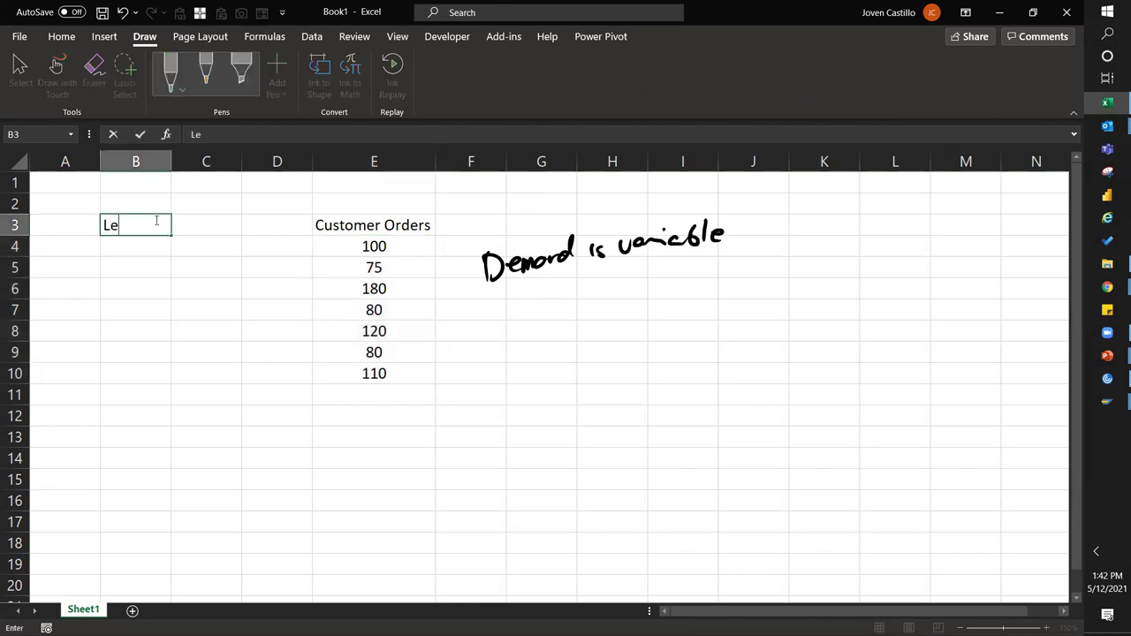
pyautogui.write('ad Time')
pyautogui.press('Return')
pyautogui.press('Up')
pyautogui.press('Right')
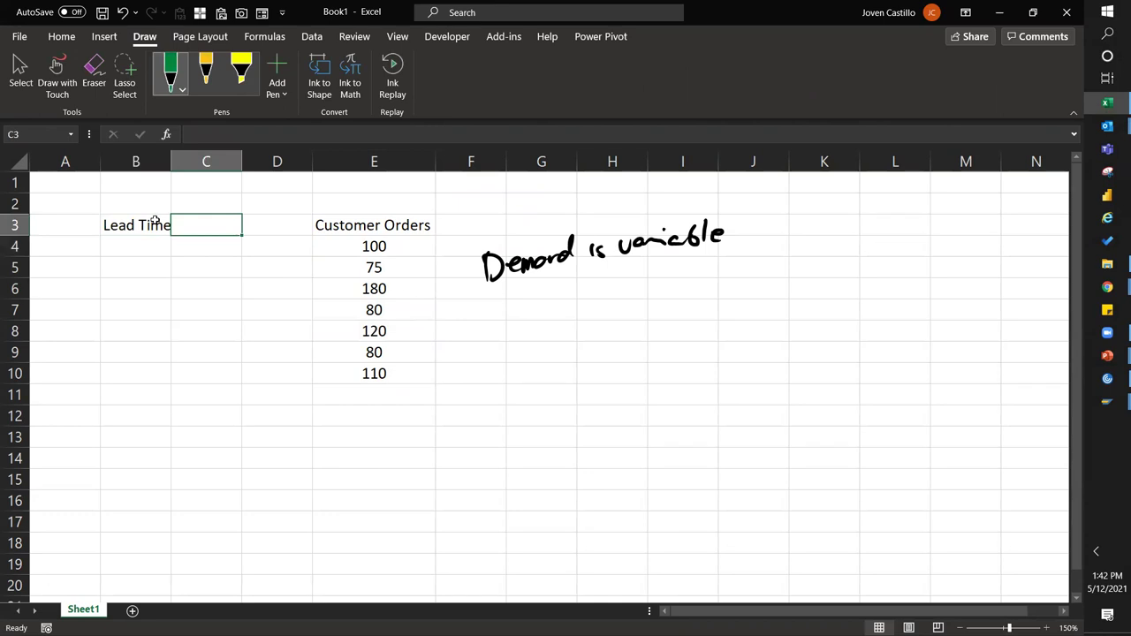
pyautogui.moveTo(171, 167); pyautogui.dragTo(176, 166)
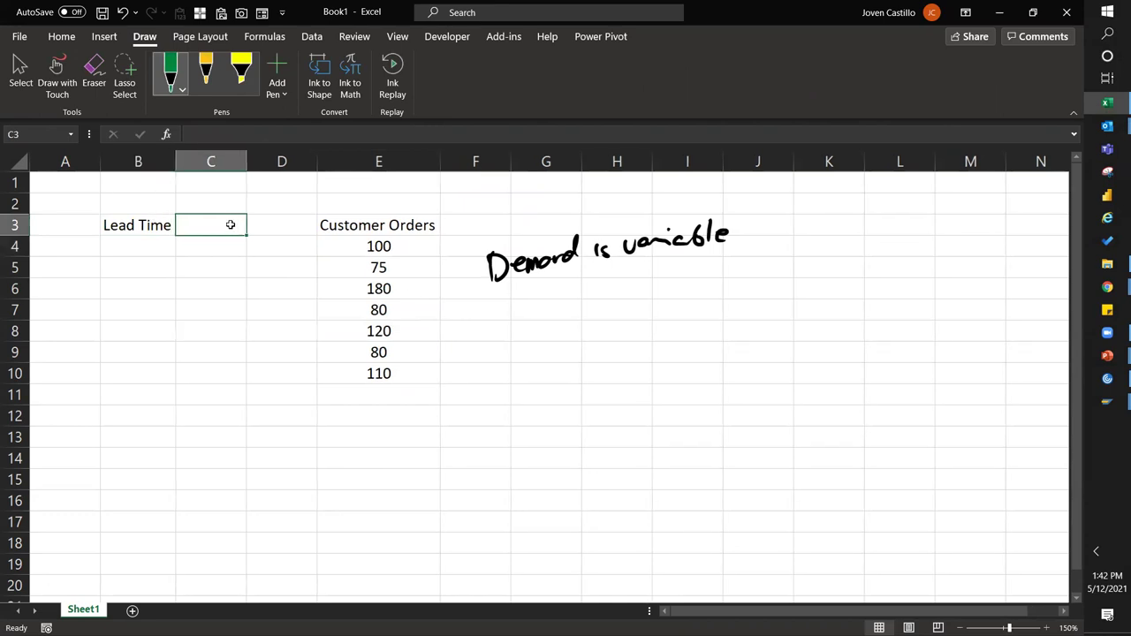
# Extend the heading in E3 to Customer Orders per week and fit column E to its width
pyautogui.click(376, 219)
pyautogui.press('F2')
pyautogui.write('per week')
pyautogui.press('Return')
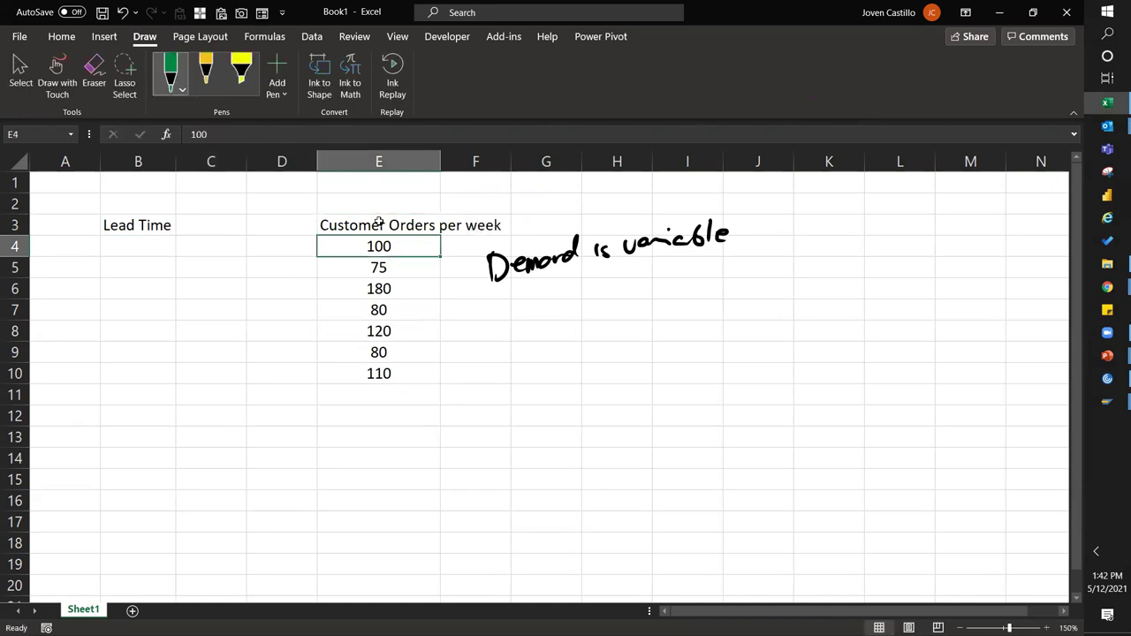
pyautogui.doubleClick(440, 160)
# Enter the lead time 2 wks in cell C3
pyautogui.click(201, 227)
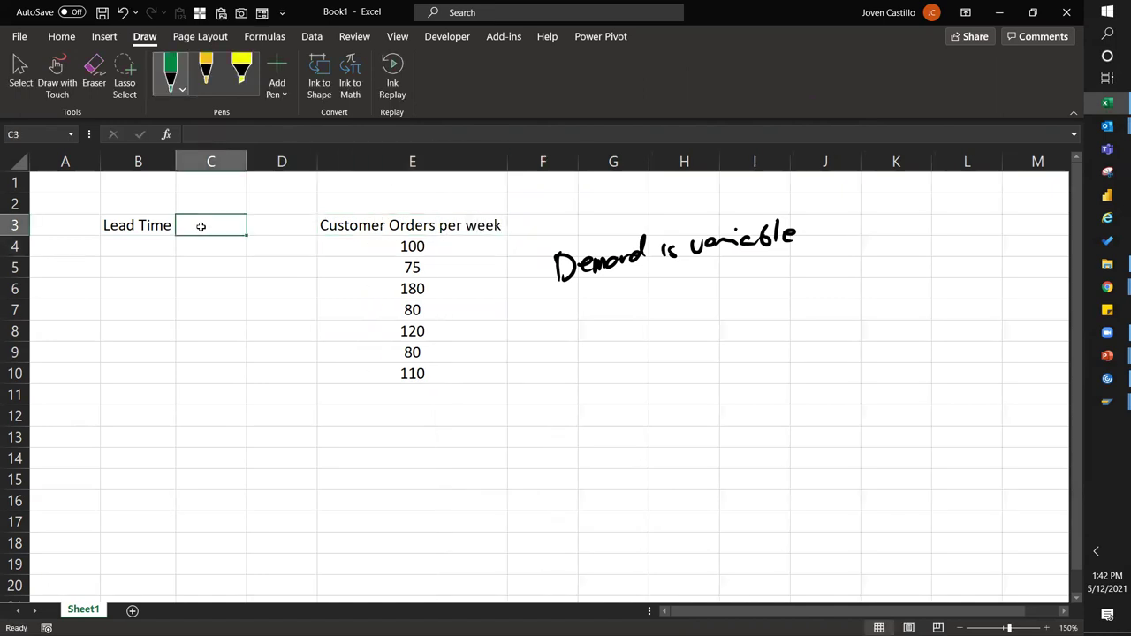
pyautogui.write('2 w')
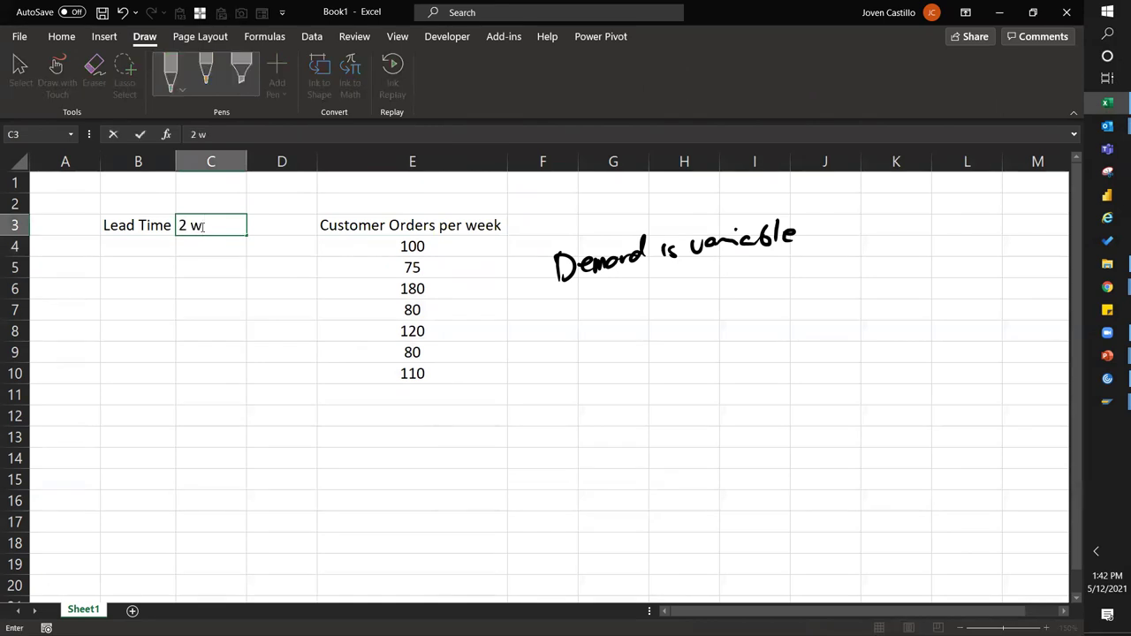
pyautogui.write('ks')
pyautogui.press('Return')
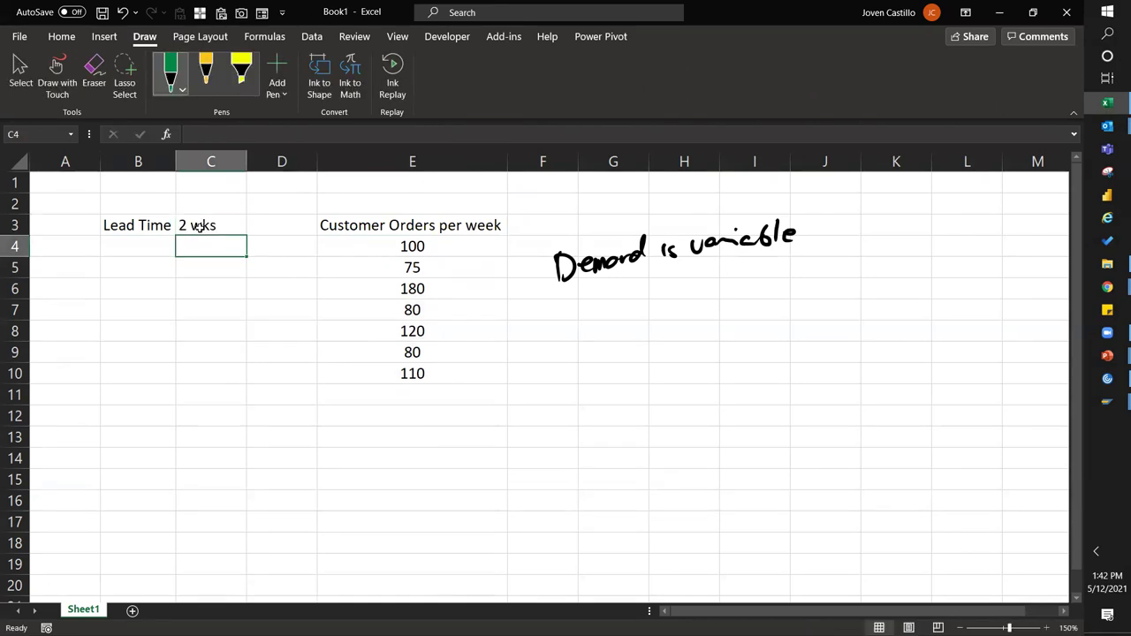
pyautogui.click(199, 226)
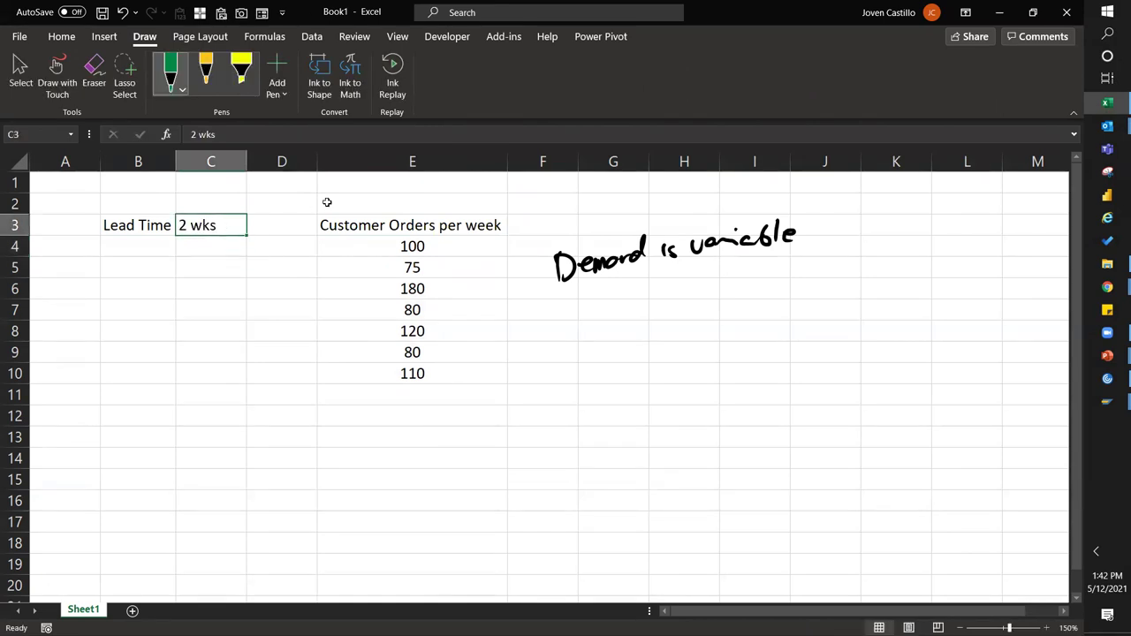
# Handwrite the note "LT is constant" in green ink below the demand note
pyautogui.click(387, 415)
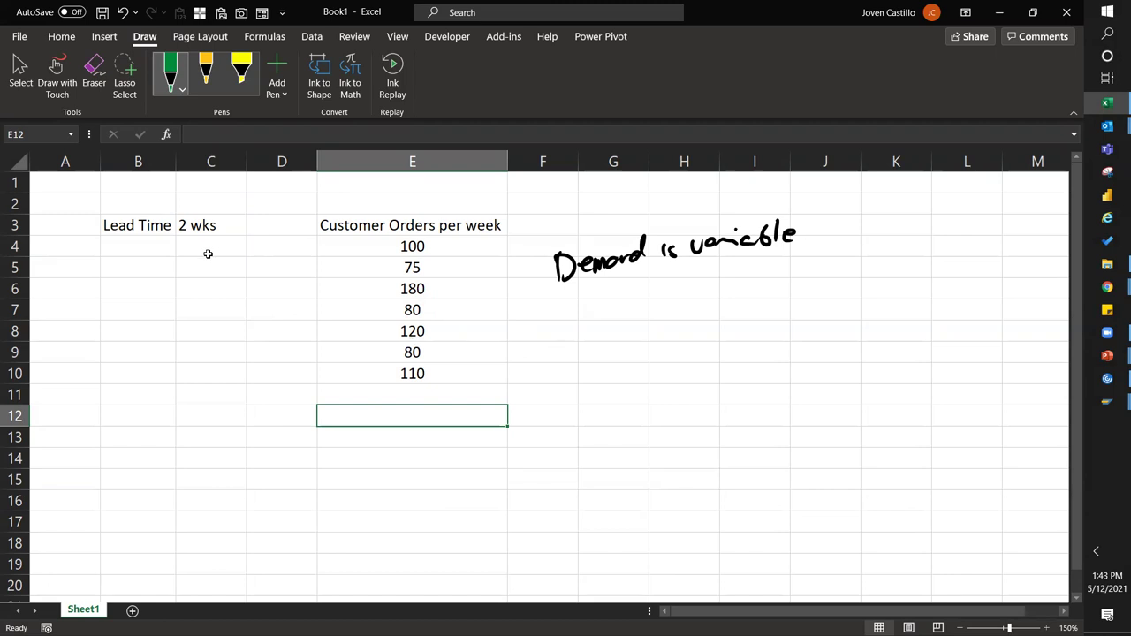
pyautogui.moveTo(571, 293); pyautogui.dragTo(583, 320)
pyautogui.moveTo(597, 292); pyautogui.dragTo(597, 316)
pyautogui.moveTo(588, 290); pyautogui.dragTo(651, 301)
pyautogui.moveTo(695, 282)
pyautogui.mouseDown()
pyautogui.moveTo(693, 298)
pyautogui.moveTo(718, 293)
pyautogui.mouseUp()
pyautogui.moveTo(725, 263)
pyautogui.mouseDown()
pyautogui.moveTo(726, 287)
pyautogui.moveTo(762, 279)
pyautogui.mouseUp()
pyautogui.moveTo(772, 246); pyautogui.dragTo(769, 279)
# Switch to the PowerPoint slide show, advance to the slide on variable demand and constant lead time, and end the show
pyautogui.hotkey('alt', 'Tab')
pyautogui.hotkey('alt', 'Tab')
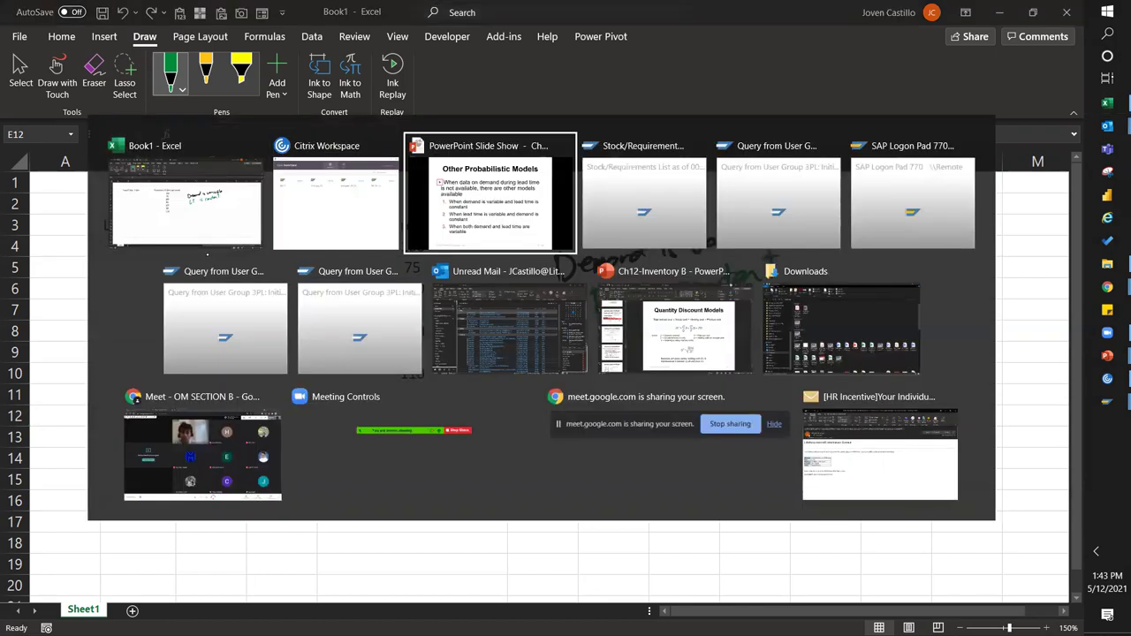
pyautogui.press('Right')
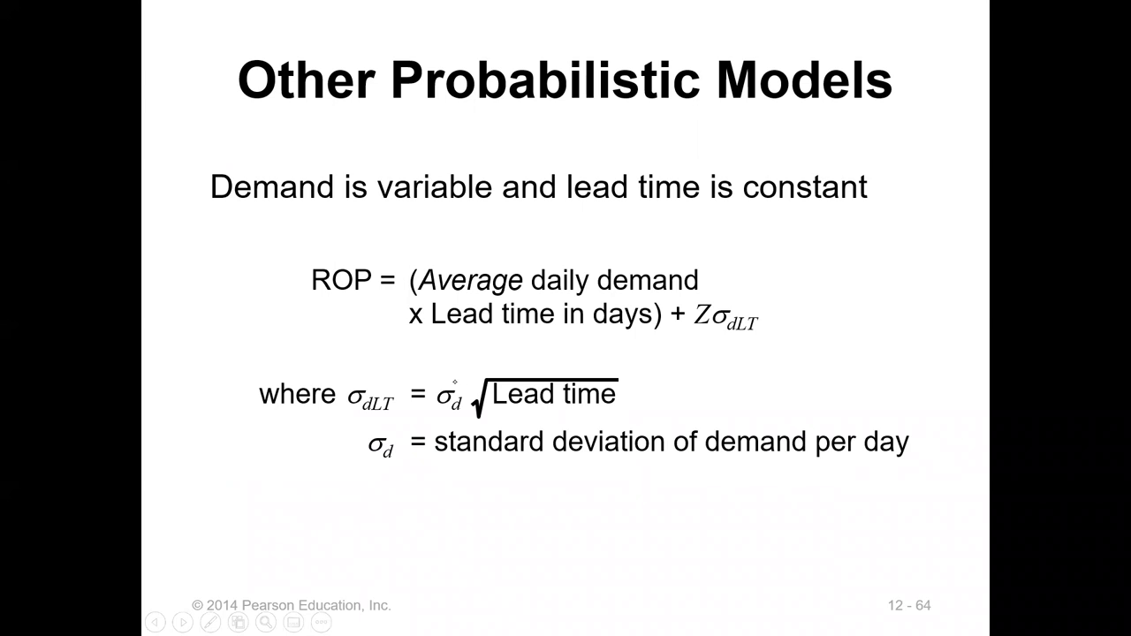
pyautogui.click(371, 324)
pyautogui.press('Escape')
pyautogui.press('Escape')
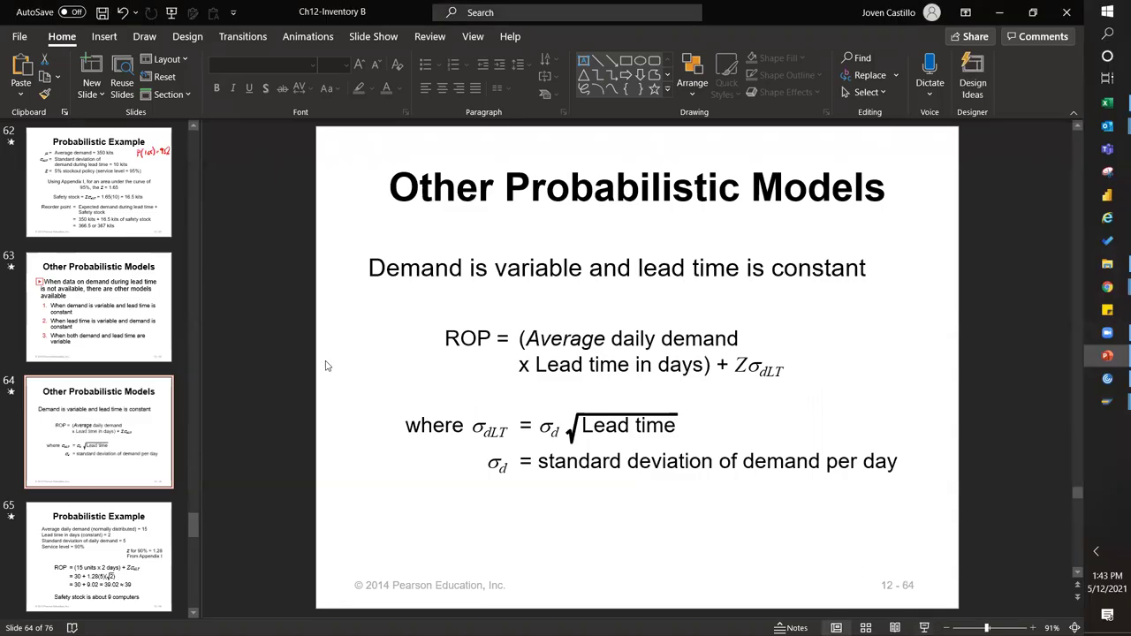
# Hide the slide thumbnails and collapse the ribbon, and capture the slide's reorder point formulas with Snipping Tool
pyautogui.moveTo(203, 345); pyautogui.dragTo(6, 347)
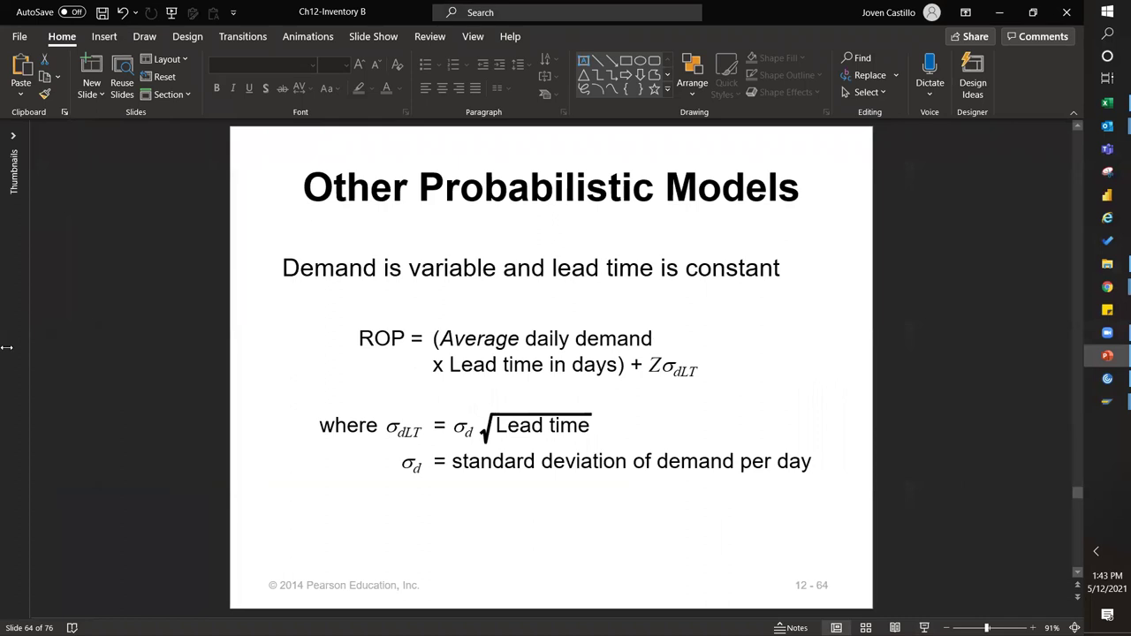
pyautogui.click(1073, 112)
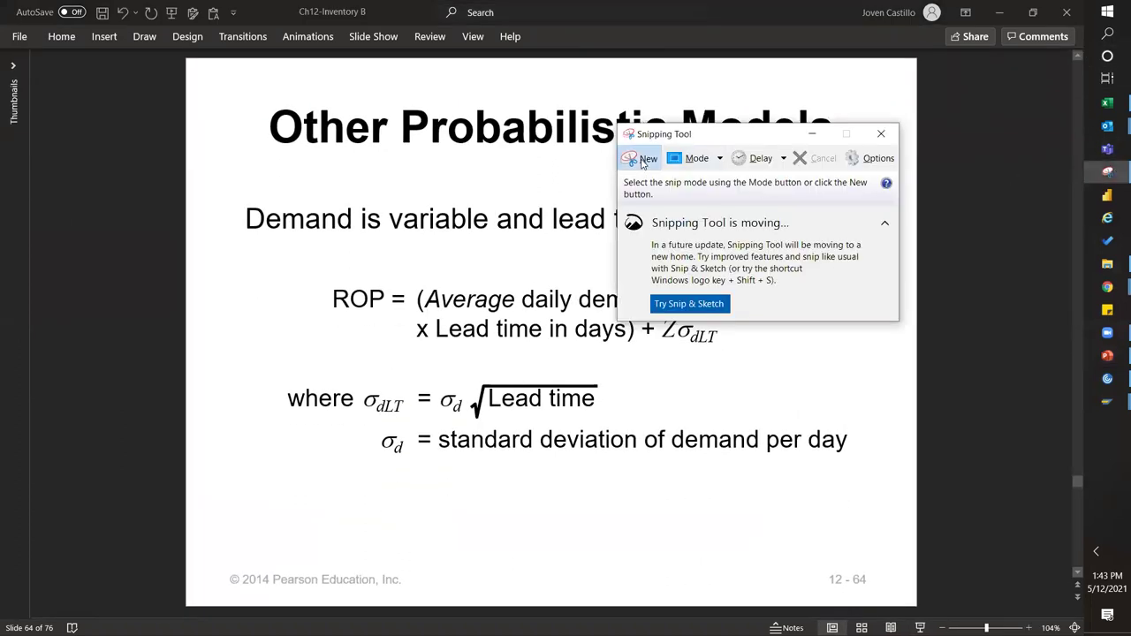
pyautogui.click(643, 159)
pyautogui.moveTo(220, 193); pyautogui.dragTo(886, 477)
# Switch to the Excel workbook, paste the captured formulas, and place the picture below the handwritten notes beside the order quantities
pyautogui.hotkey('alt', 'Tab')
pyautogui.press('Tab')
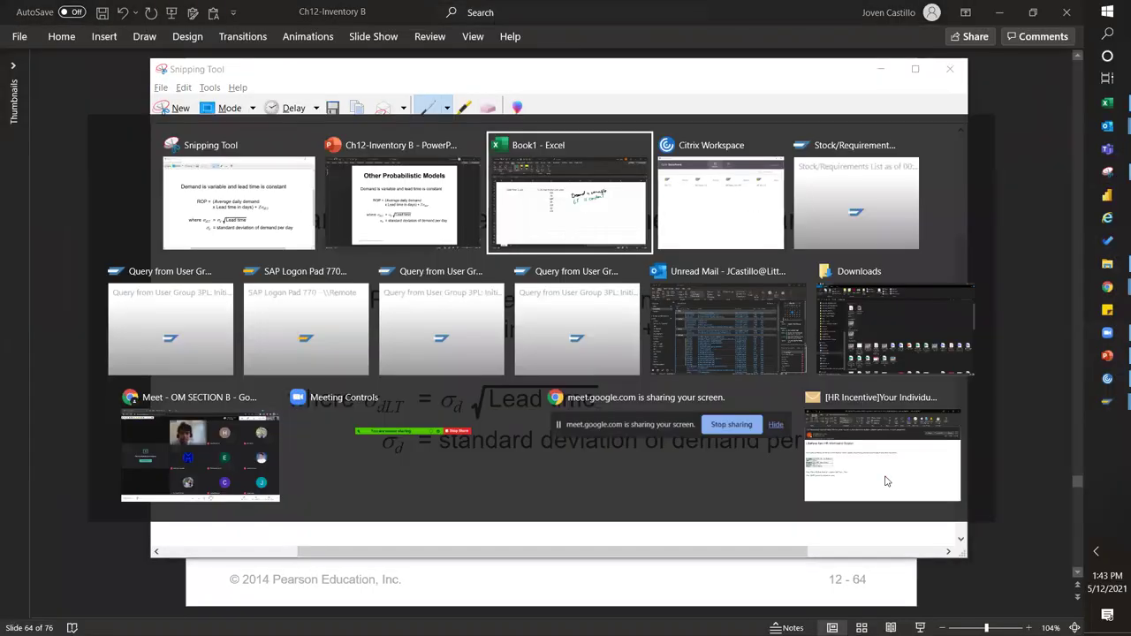
pyautogui.hotkey('ctrl', 'v')
pyautogui.moveTo(436, 409)
pyautogui.mouseDown()
pyautogui.moveTo(203, 242)
pyautogui.moveTo(500, 333)
pyautogui.moveTo(880, 512)
pyautogui.moveTo(648, 390)
pyautogui.moveTo(584, 296)
pyautogui.moveTo(567, 340)
pyautogui.moveTo(551, 344)
pyautogui.mouseUp()
# Examine the terms of the ROP and standard deviation formulas in the pasted picture
pyautogui.press('ctrl')
pyautogui.press('ctrl')
pyautogui.press('ctrl')
pyautogui.press('ctrl')
pyautogui.press('ctrl')
pyautogui.press('ctrl')
pyautogui.press('ctrl')
pyautogui.press('ctrl')
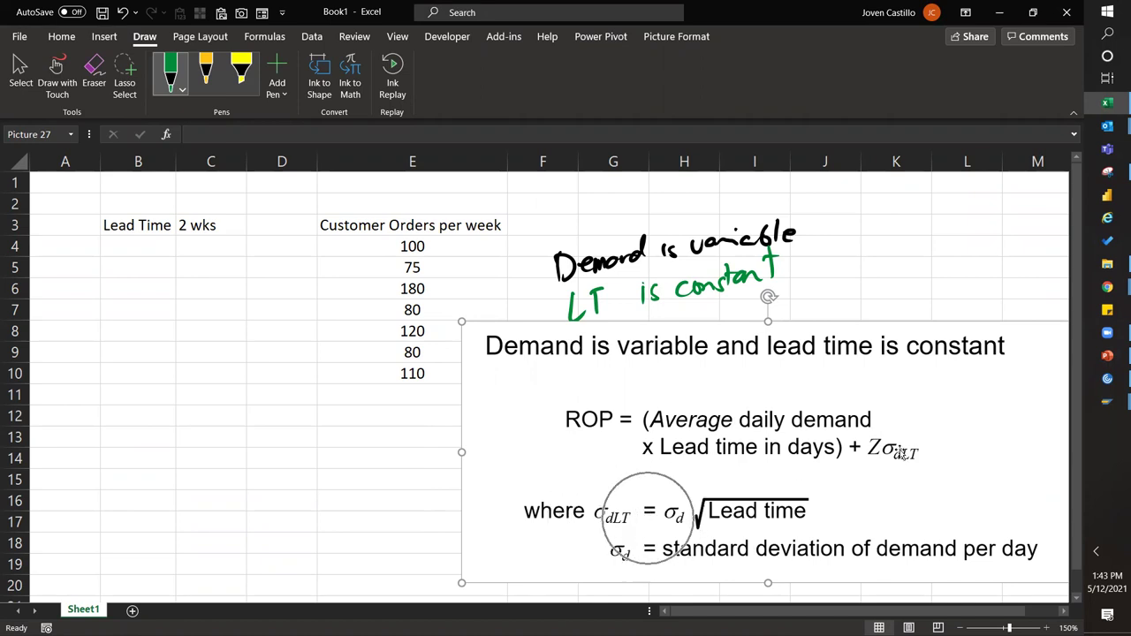
pyautogui.press('ctrl')
pyautogui.press('ctrl')
pyautogui.press('ctrl')
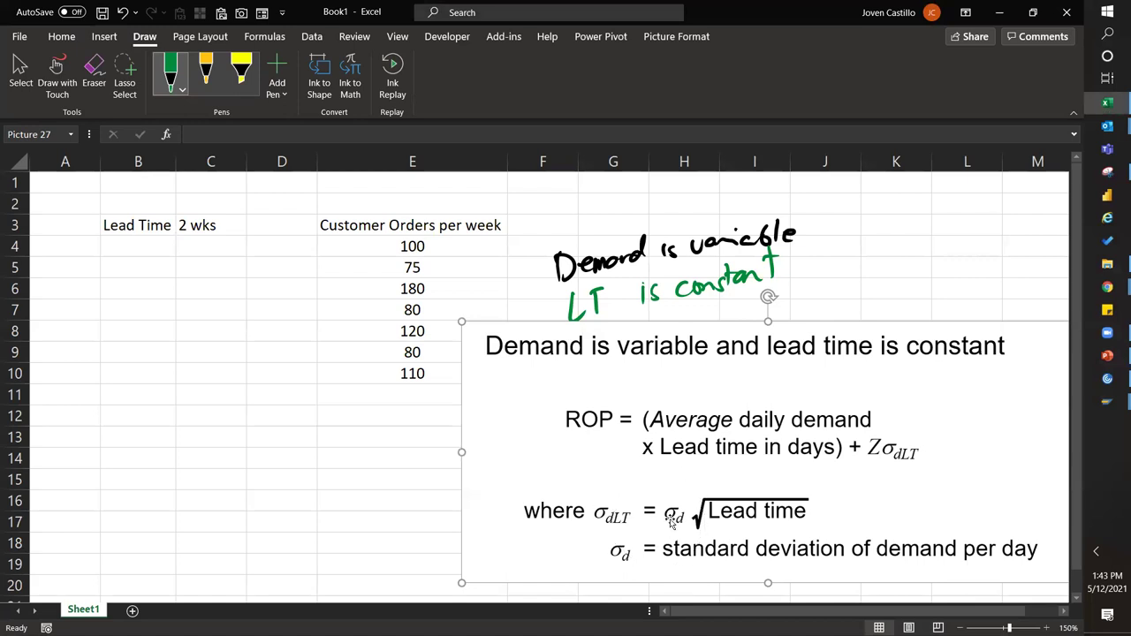
pyautogui.press('ctrl')
# Enter the text "service level is at 90%" in cell B2
pyautogui.click(132, 330)
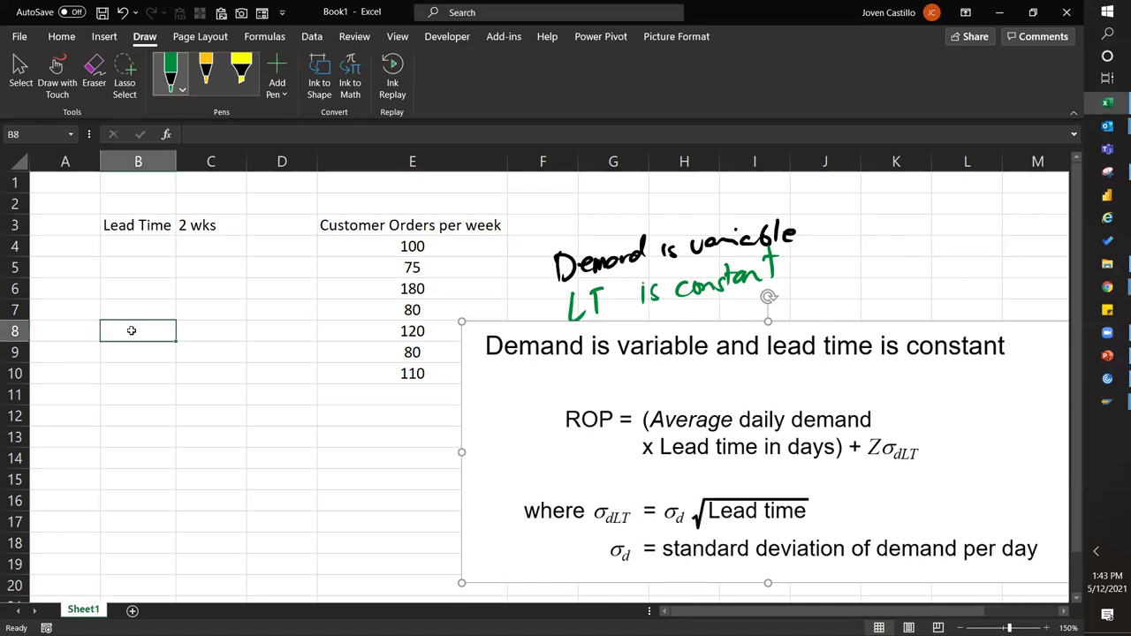
pyautogui.click(141, 204)
pyautogui.write('service')
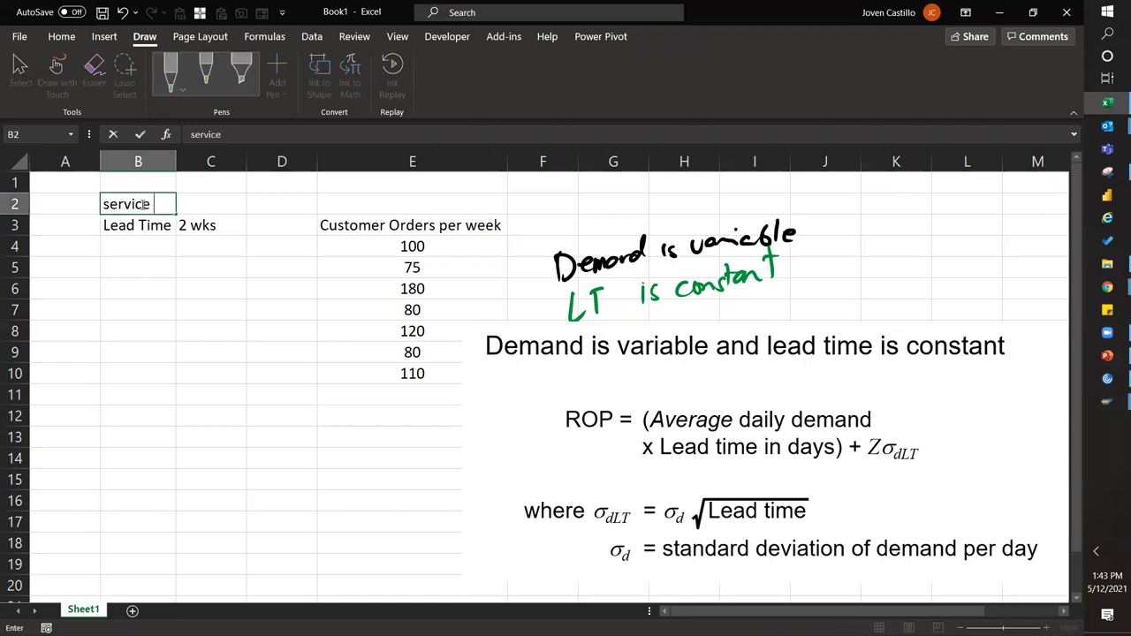
pyautogui.write(' level is at')
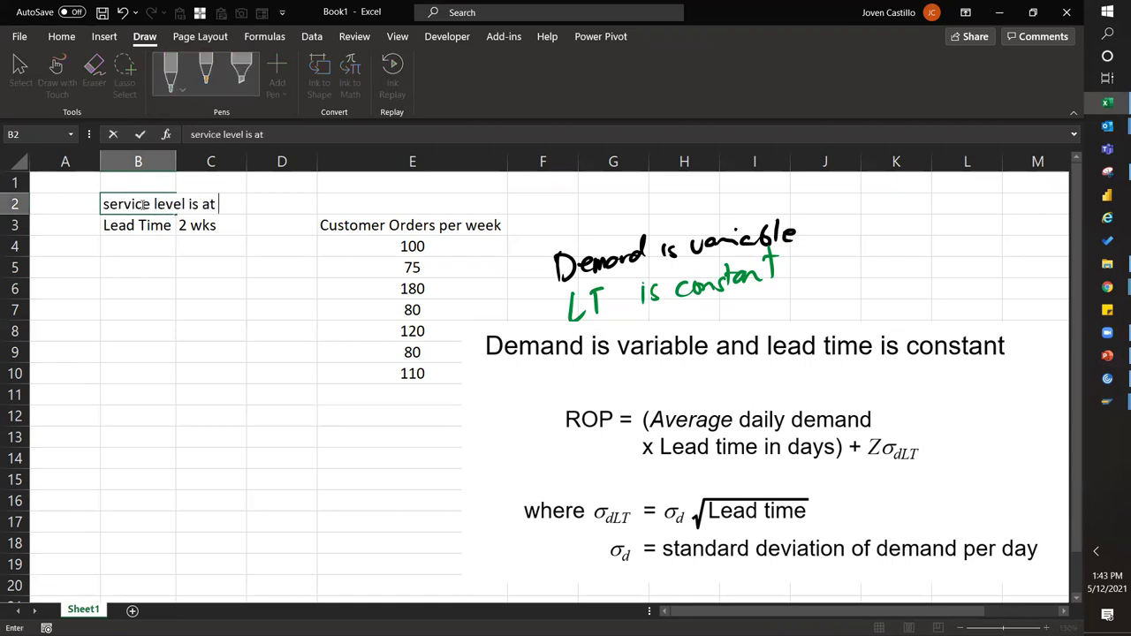
pyautogui.write(' 90%')
pyautogui.press('Return')
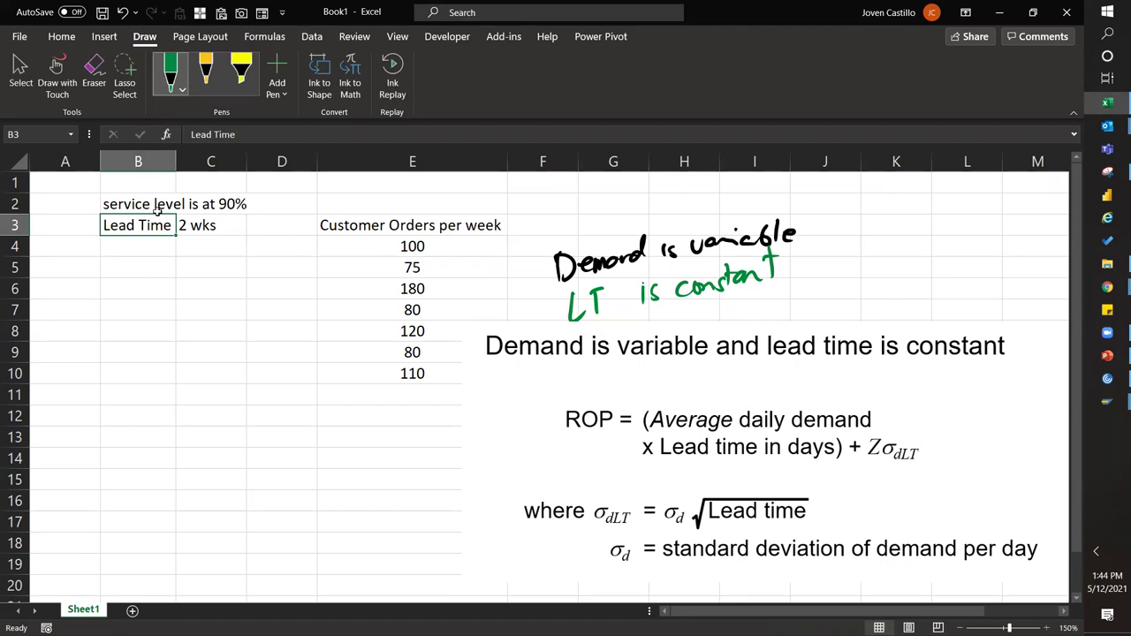
# Switch to PowerPoint, check the Probabilistic Example slide for the Z value at 90%, and return to Excel
pyautogui.click(177, 334)
pyautogui.hotkey('alt', 'Tab')
pyautogui.hotkey('alt', 'Tab')
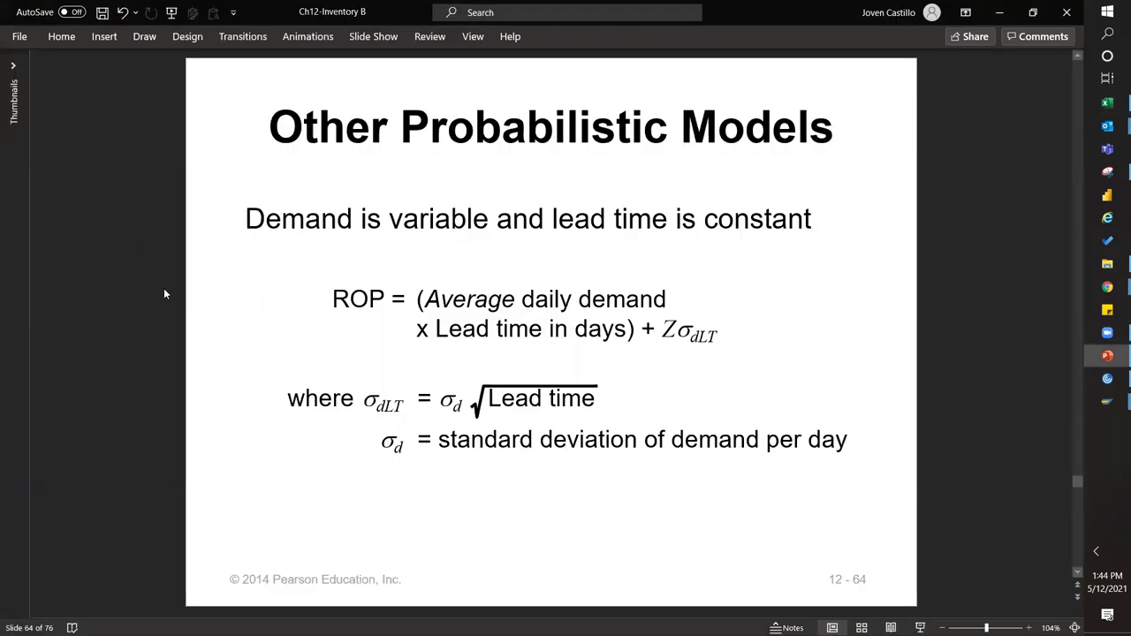
pyautogui.scroll(-1, 170, 291)
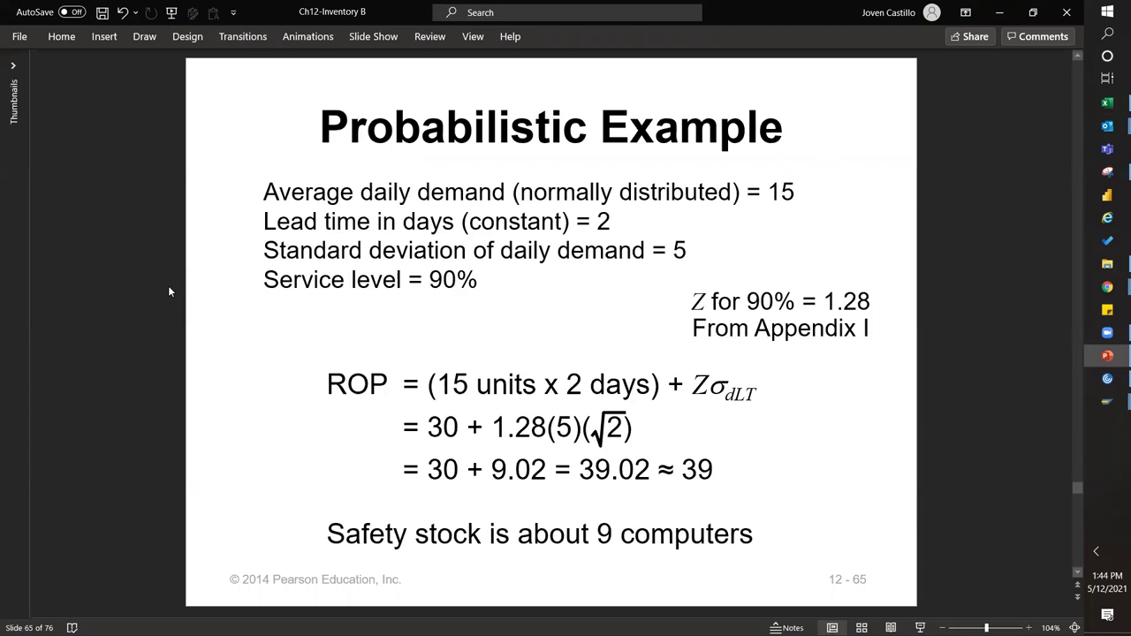
pyautogui.scroll(1, 170, 292)
pyautogui.hotkey('alt', 'Tab')
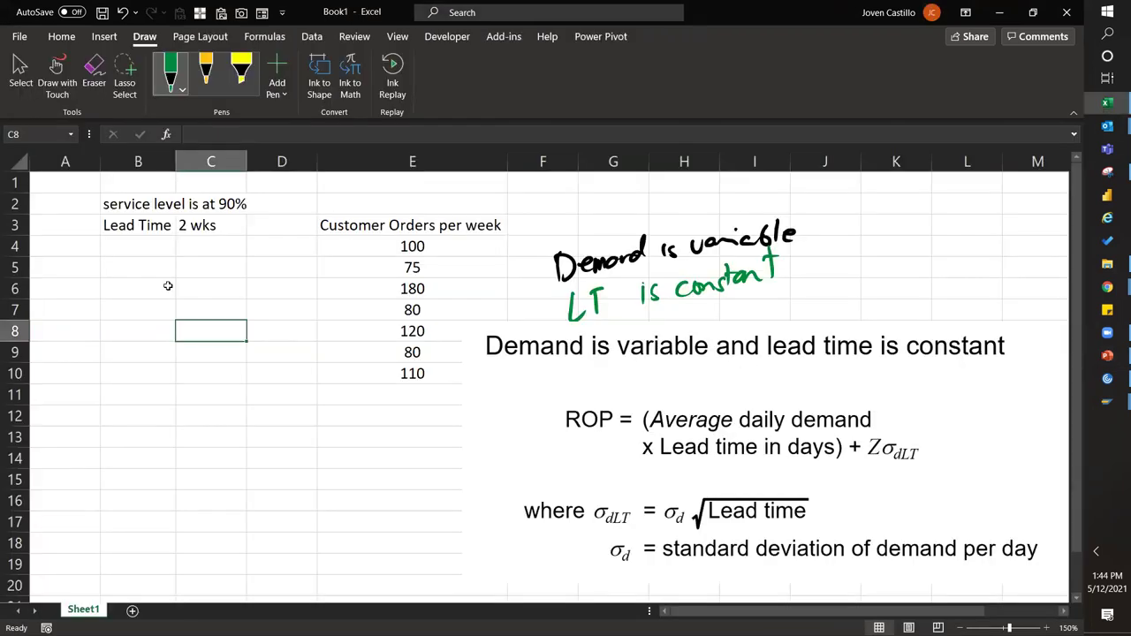
# Enter Z = 1.98 in cell D2 and widen column C so the service level text fits
pyautogui.click(289, 202)
pyautogui.write('Z')
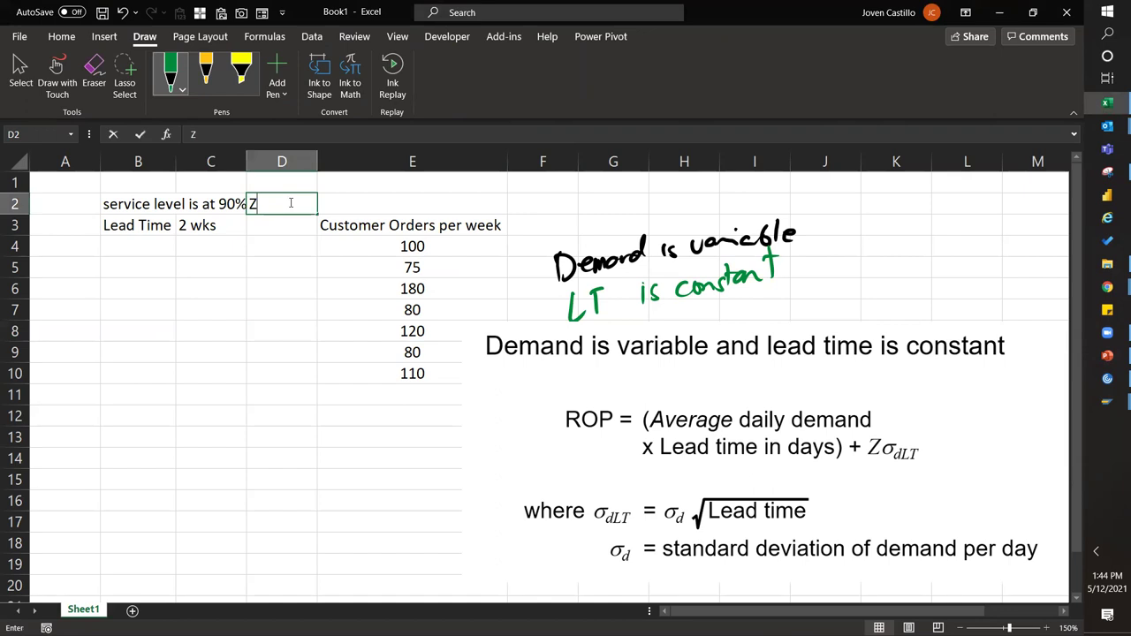
pyautogui.write(' = 1.98')
pyautogui.press('Return')
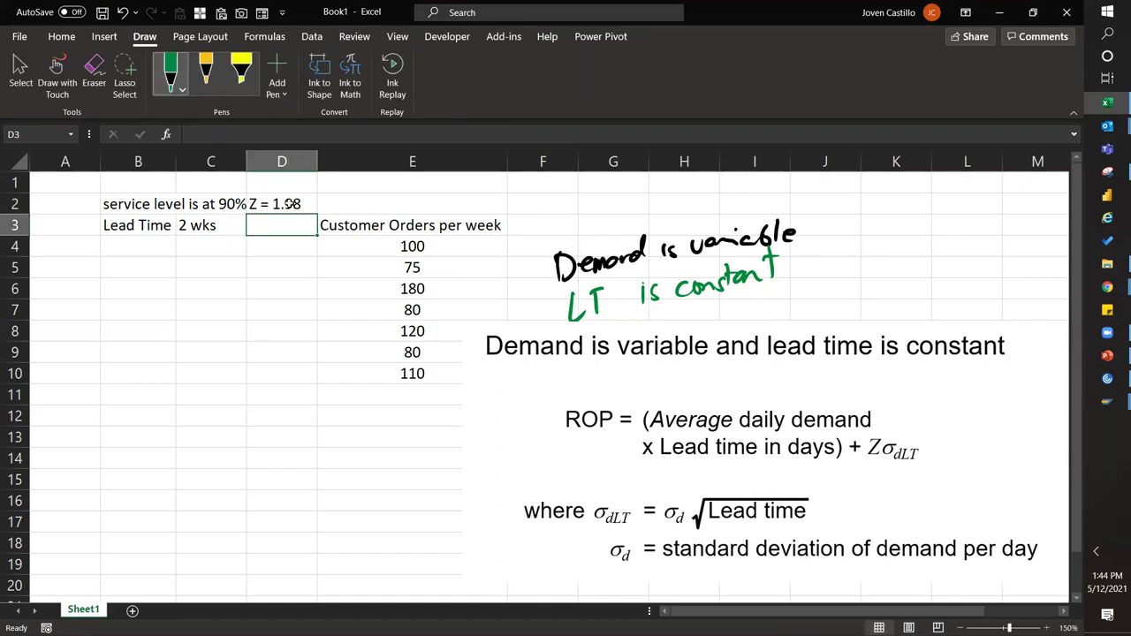
pyautogui.press('Up')
pyautogui.moveTo(249, 155); pyautogui.dragTo(278, 156)
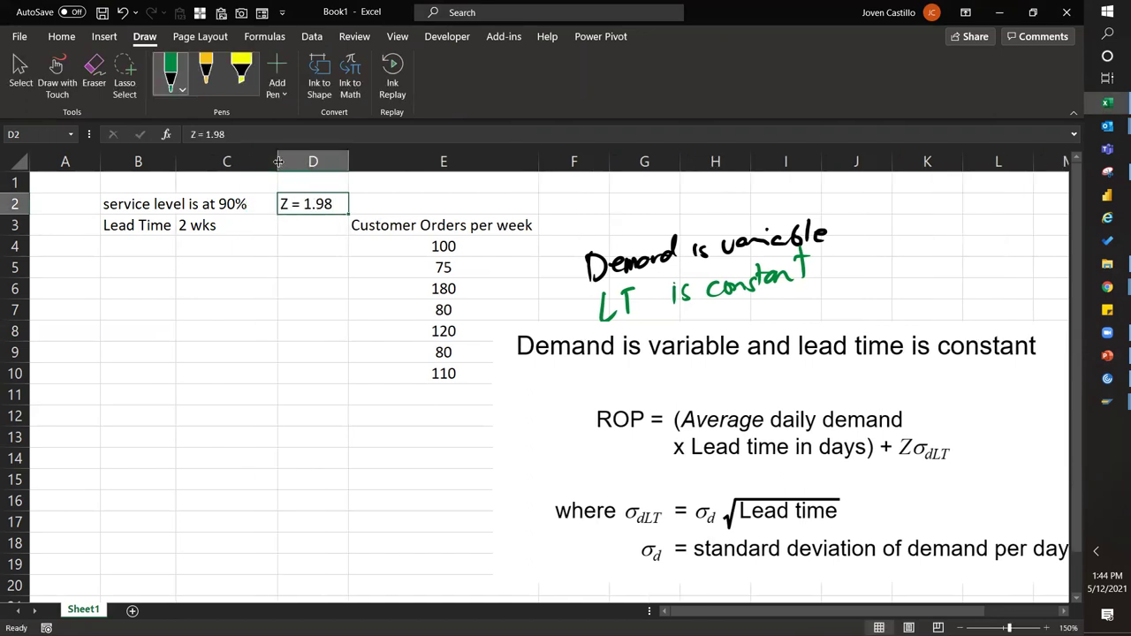
pyautogui.moveTo(130, 208); pyautogui.dragTo(301, 202)
pyautogui.click(324, 205)
pyautogui.click(324, 205)
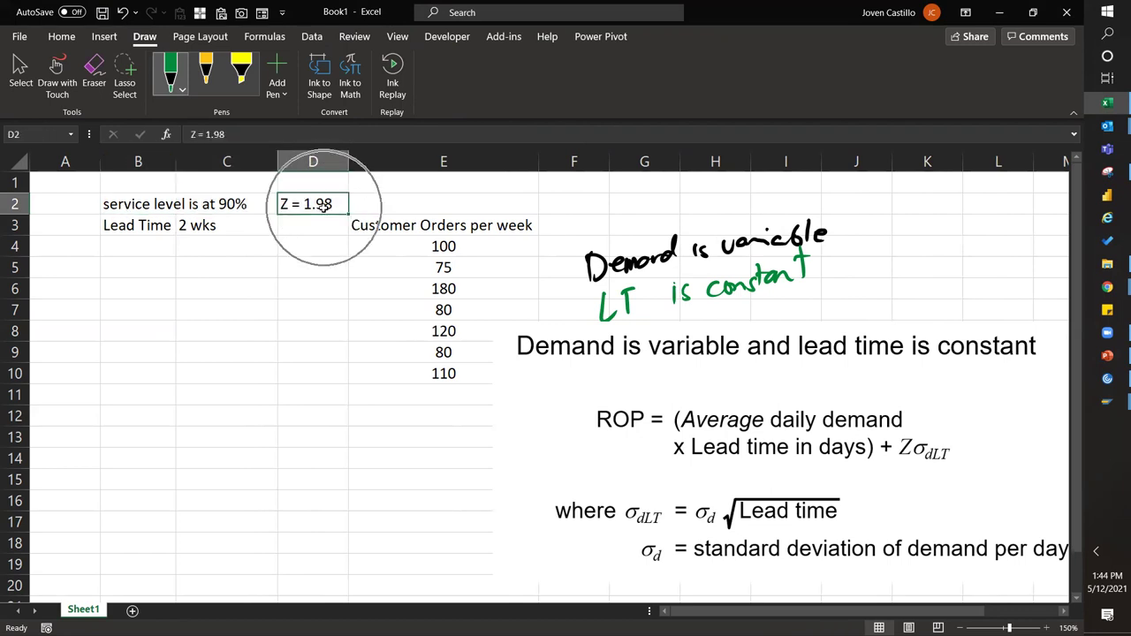
pyautogui.click(120, 304)
pyautogui.write('=rdi')
pyautogui.press('BackSpace')
pyautogui.press('BackSpace')
pyautogui.press('BackSpace')
pyautogui.write('p.dt')
pyautogui.press('BackSpace')
pyautogui.press('BackSpace')
pyautogui.press('BackSpace')
pyautogui.write('d')
pyautogui.press('BackSpace')
pyautogui.press('BackSpace')
pyautogui.write('dis')
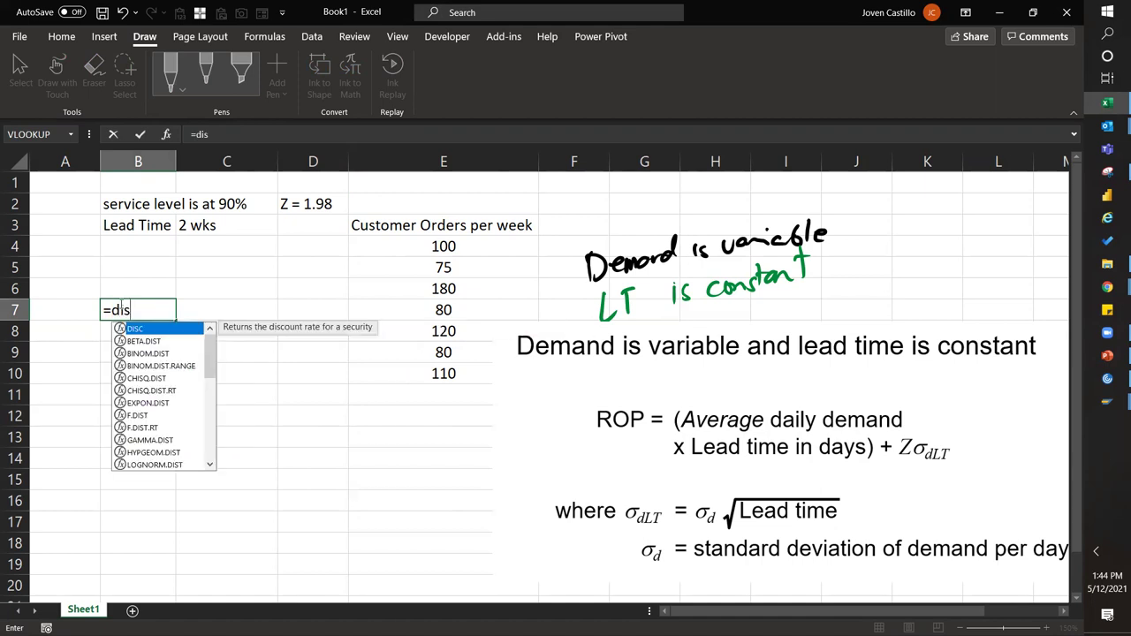
pyautogui.scroll(-2, 216, 378)
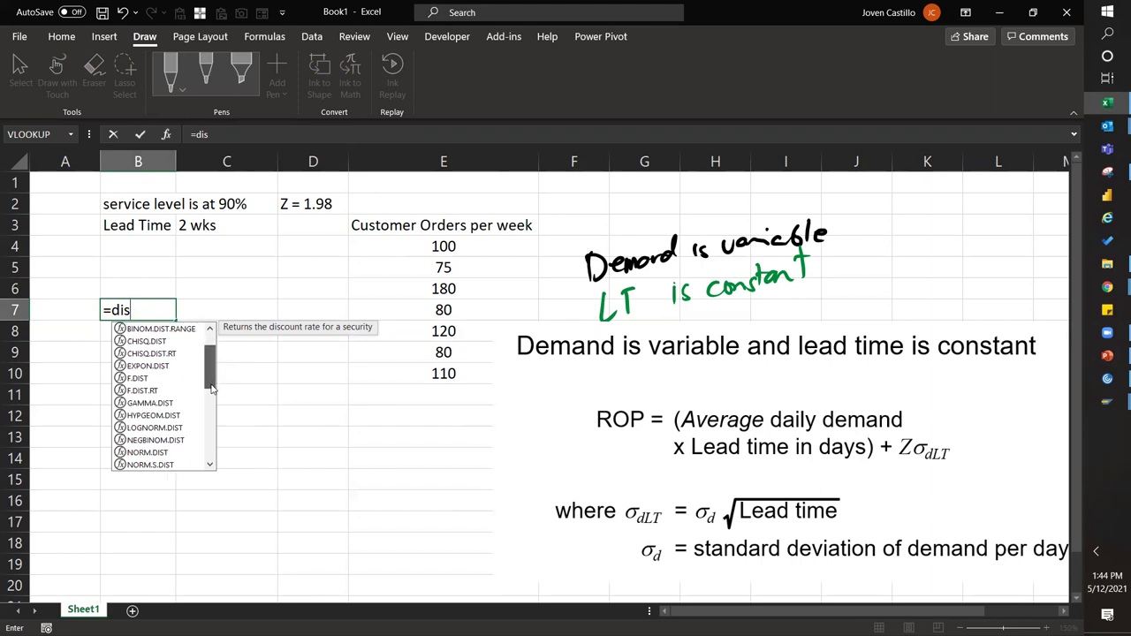
pyautogui.scroll(-2, 215, 402)
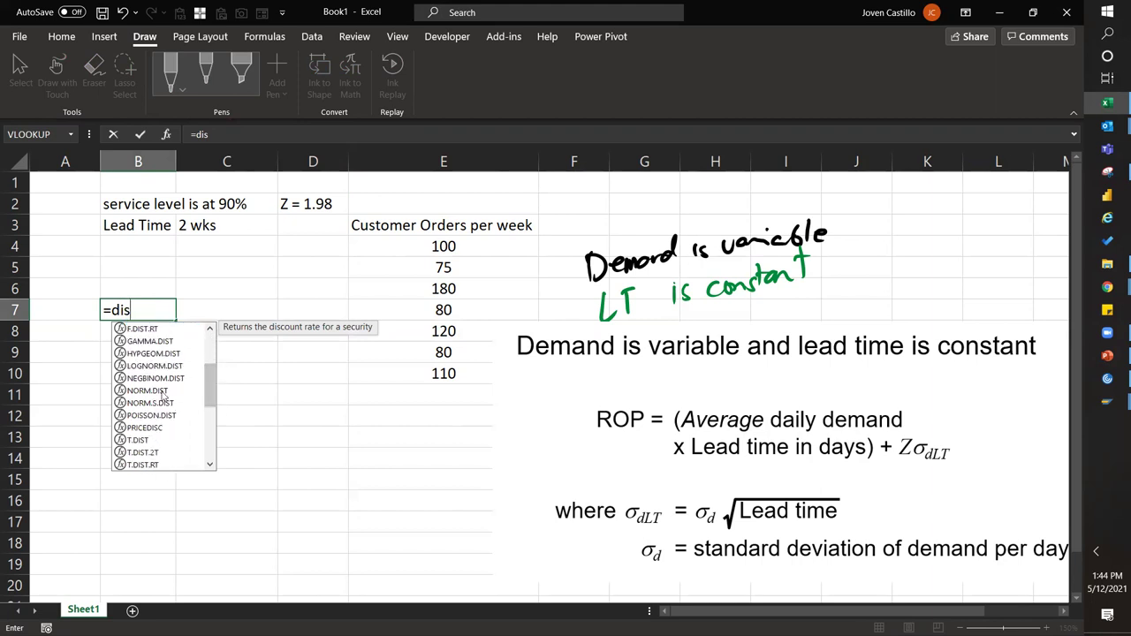
pyautogui.click(164, 394)
pyautogui.click(164, 404)
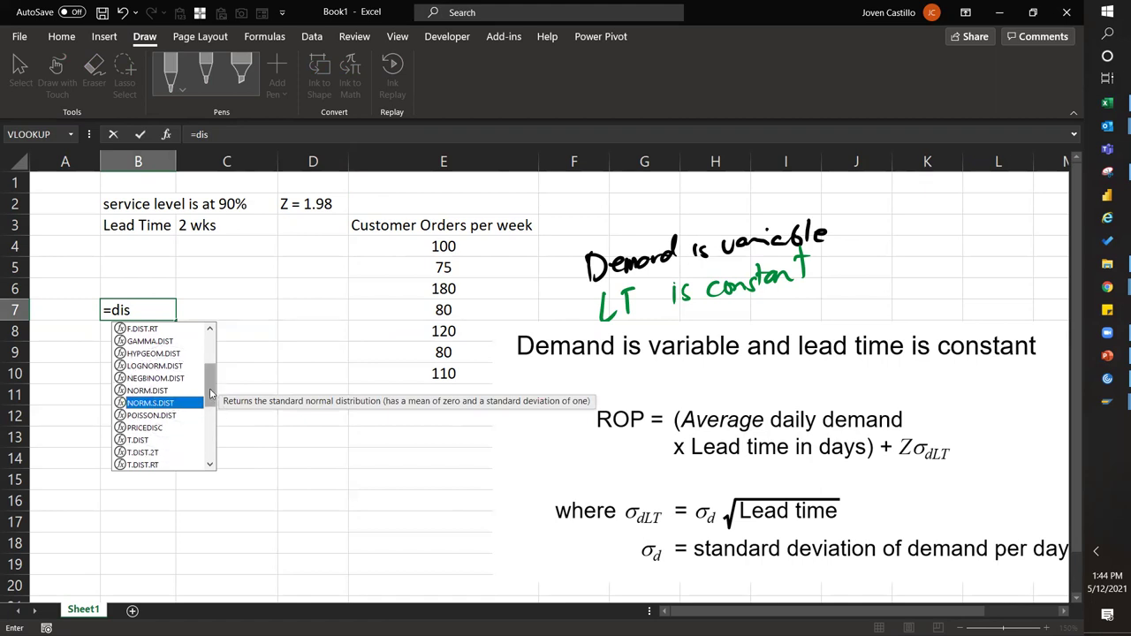
pyautogui.scroll(-6, 210, 395)
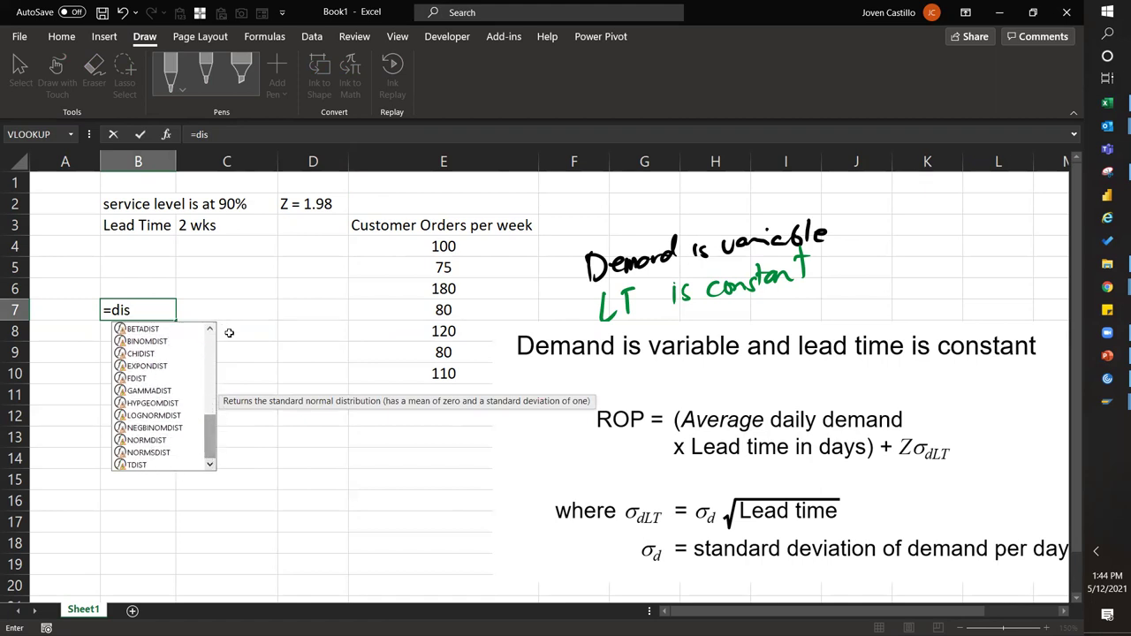
pyautogui.press('Escape')
pyautogui.press('Escape')
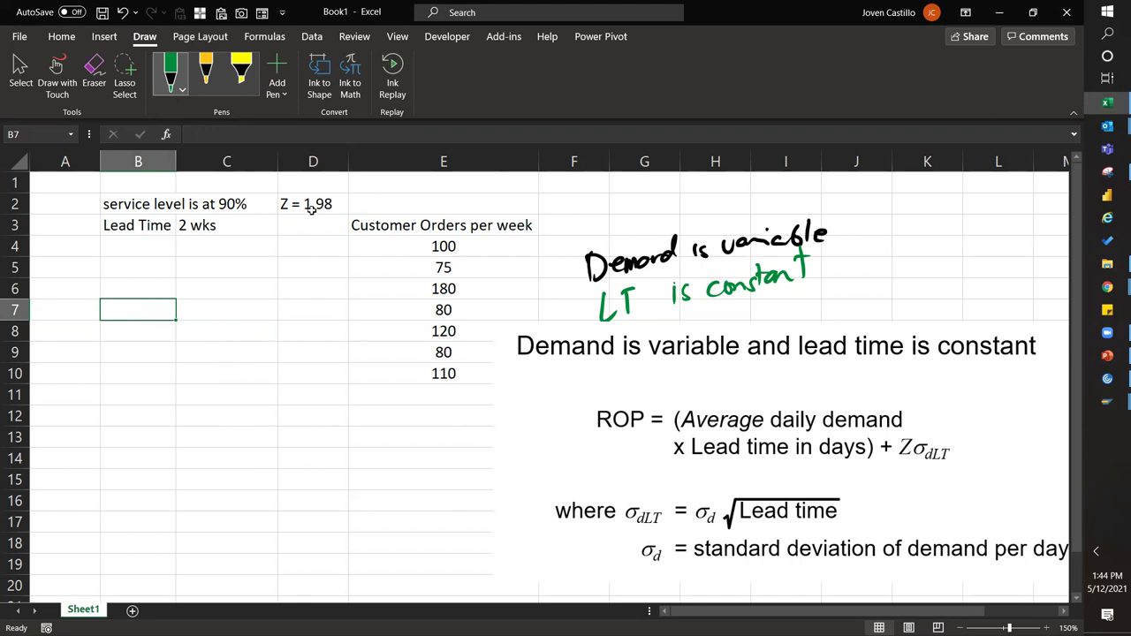
# Check the Z value for 90% on PowerPoint's Probabilistic Example slide and correct Excel cell D2 to Z = 1.28
pyautogui.hotkey('alt', 'Tab')
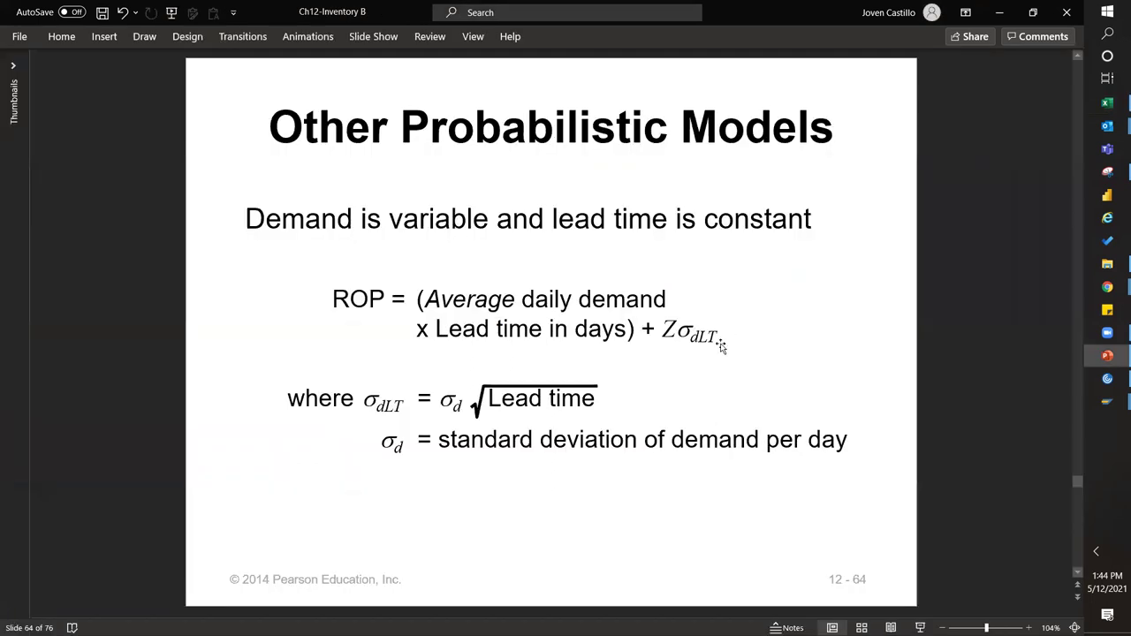
pyautogui.press('pagedown')
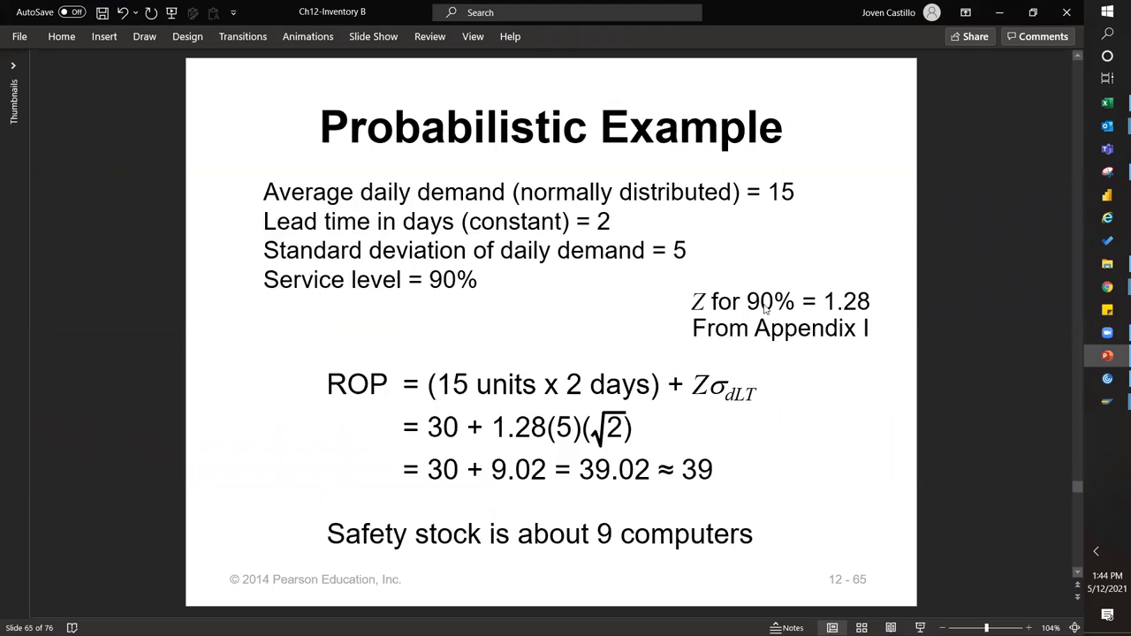
pyautogui.hotkey('alt', 'Tab')
pyautogui.doubleClick(320, 204)
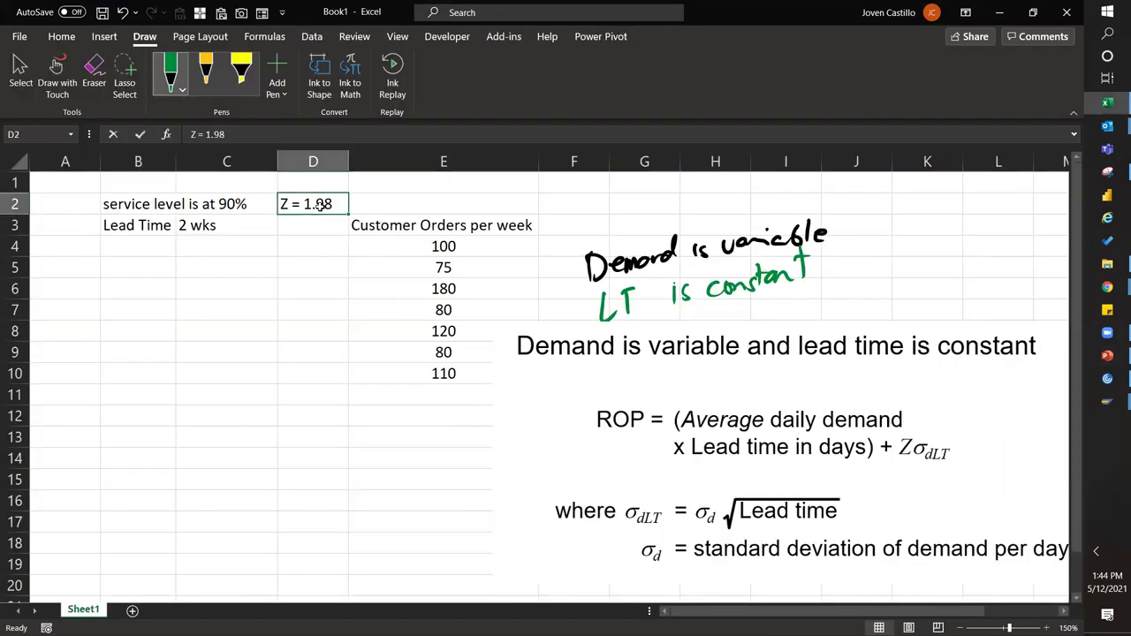
pyautogui.press('BackSpace')
pyautogui.write('2')
pyautogui.press('Return')
# Enter the label ROP in cell B9
pyautogui.click(163, 350)
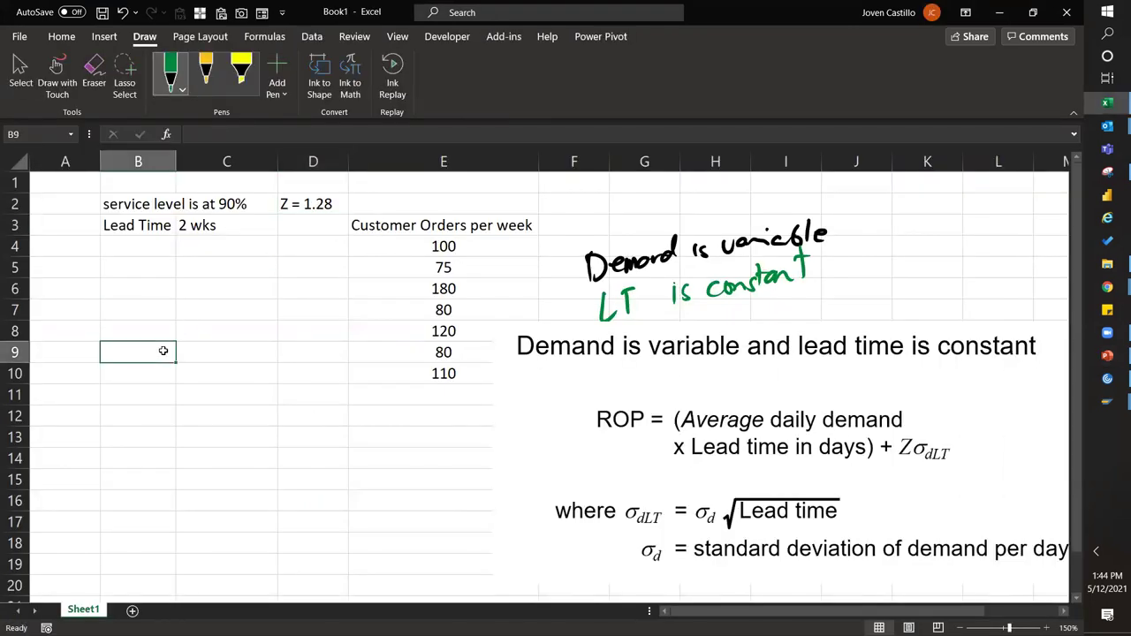
pyautogui.click(610, 436)
pyautogui.write('=')
pyautogui.press('BackSpace')
pyautogui.write('ROP')
pyautogui.click(222, 366)
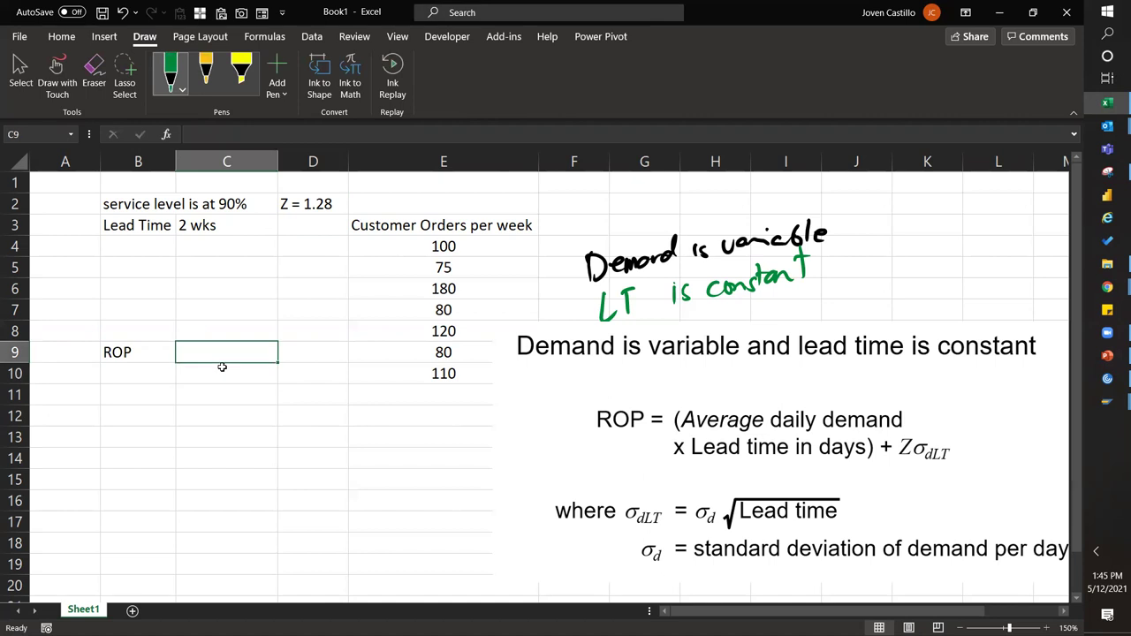
# Enter the label "Average demand during LT" in cell B10, correcting its spelling
pyautogui.write('Average deman')
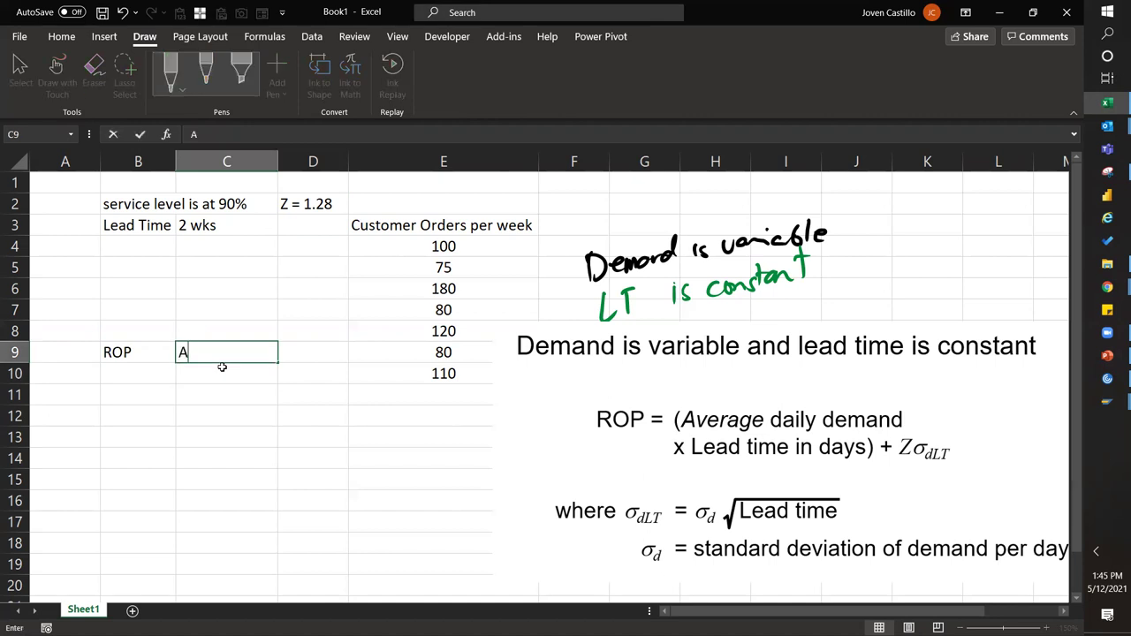
pyautogui.press('Escape')
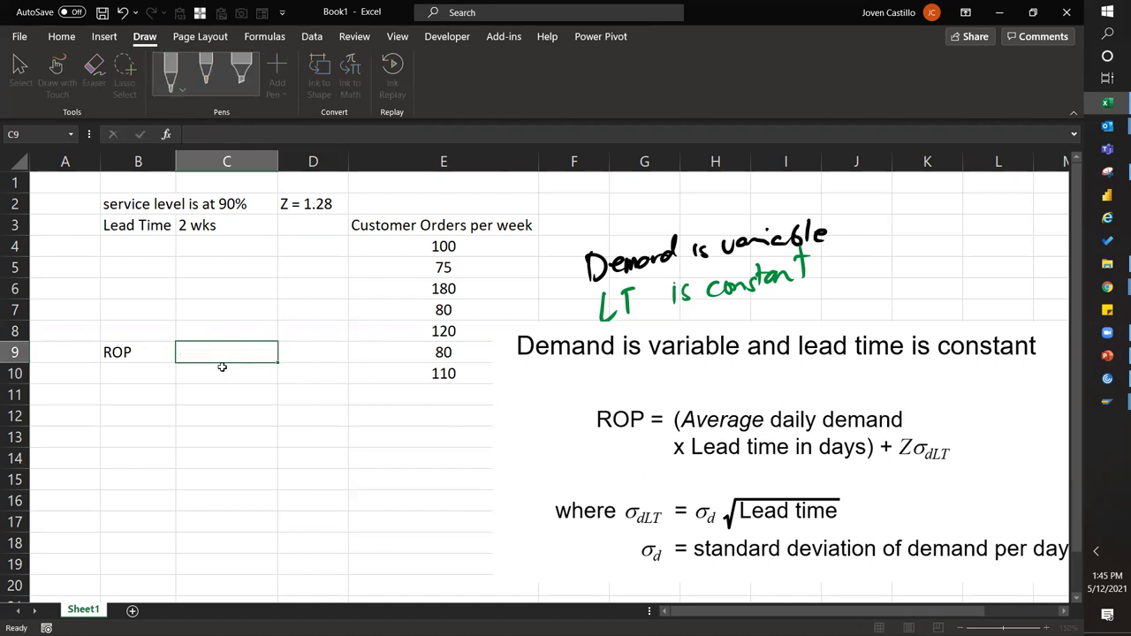
pyautogui.press('Left')
pyautogui.press('Down')
pyautogui.write('Average demand')
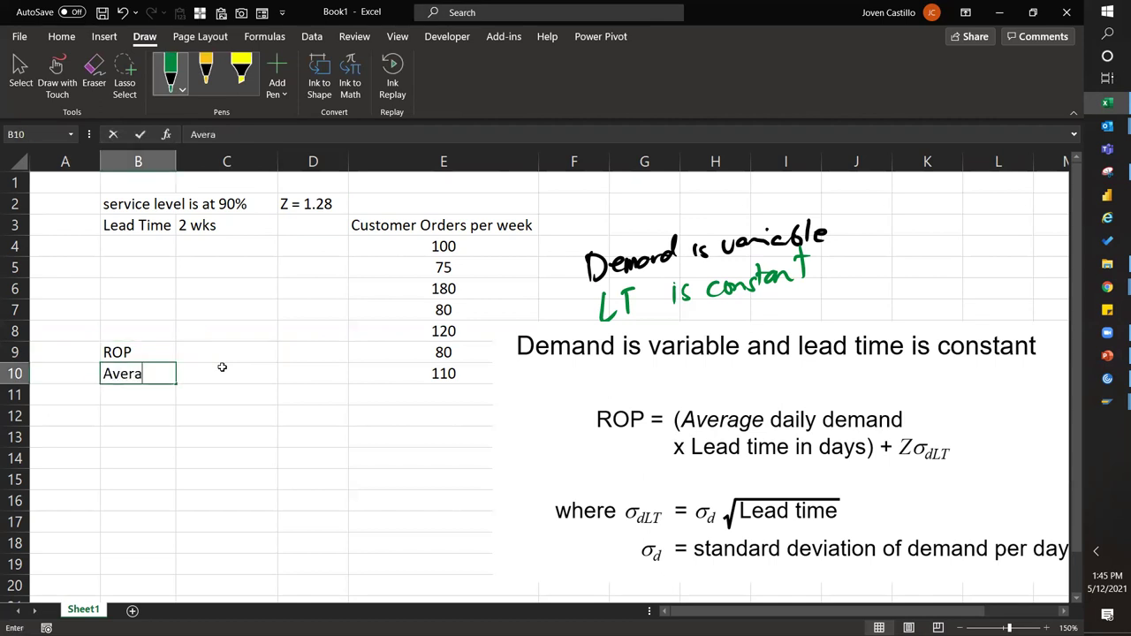
pyautogui.press('BackSpace')
pyautogui.press('BackSpace')
pyautogui.press('BackSpace')
pyautogui.press('BackSpace')
pyautogui.press('BackSpace')
pyautogui.write('demand uring ')
pyautogui.write('lt')
pyautogui.press('BackSpace')
pyautogui.press('BackSpace')
pyautogui.press('BackSpace')
pyautogui.press('BackSpace')
pyautogui.press('BackSpace')
pyautogui.press('BackSpace')
pyautogui.press('BackSpace')
pyautogui.press('BackSpace')
pyautogui.write('during LR')
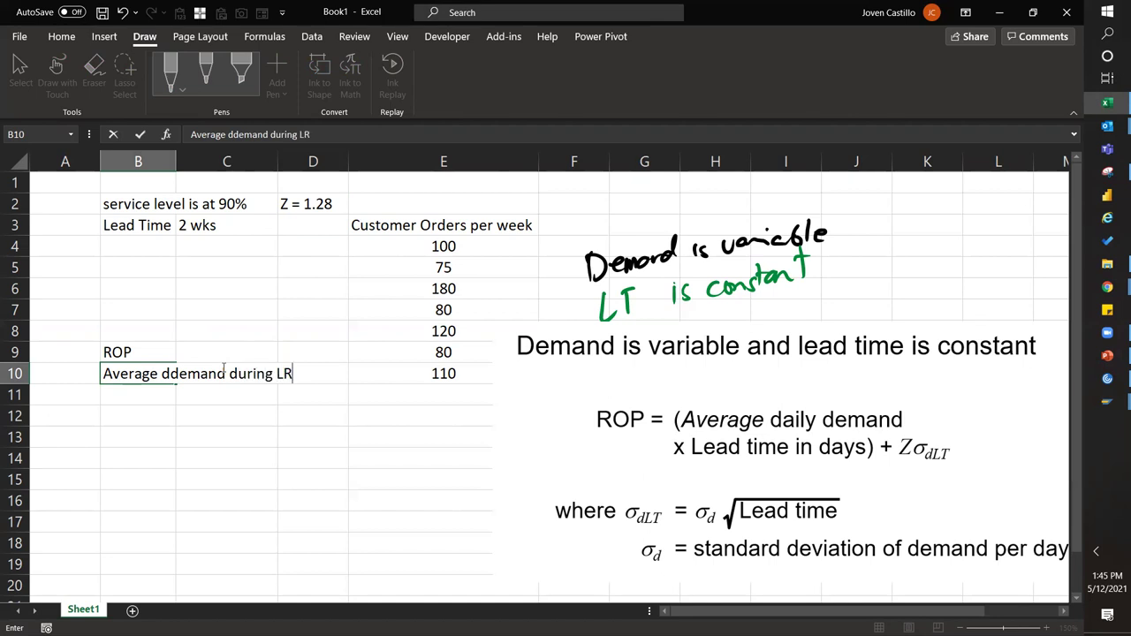
pyautogui.press('BackSpace')
pyautogui.write('T')
pyautogui.press('Up')
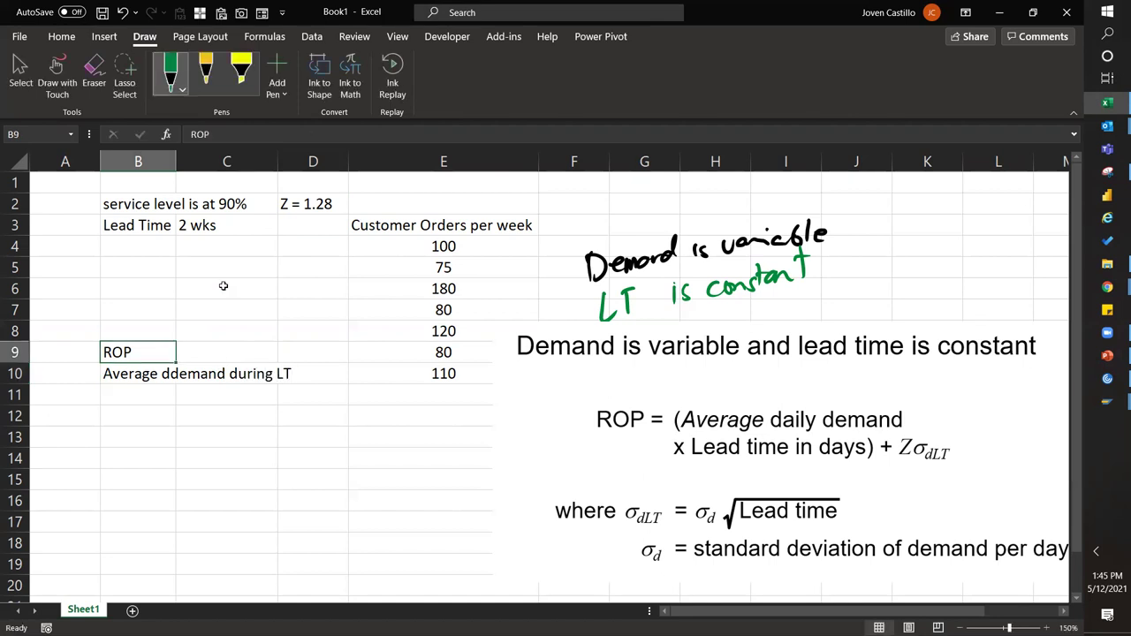
pyautogui.click(159, 377)
pyautogui.click(230, 138)
pyautogui.press('BackSpace')
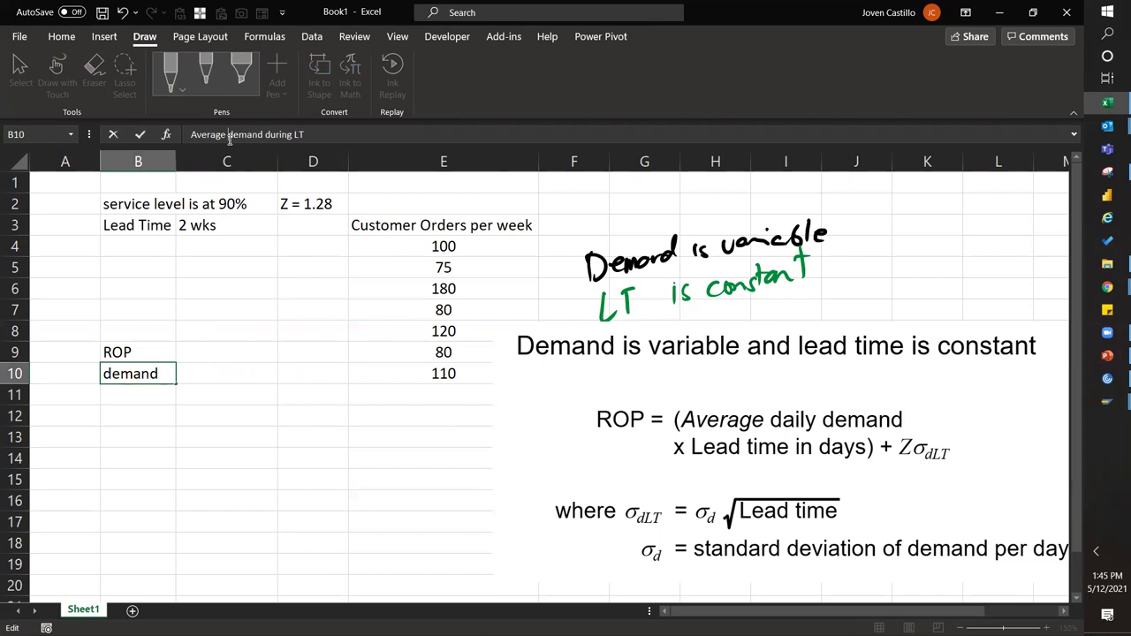
pyautogui.press('Return')
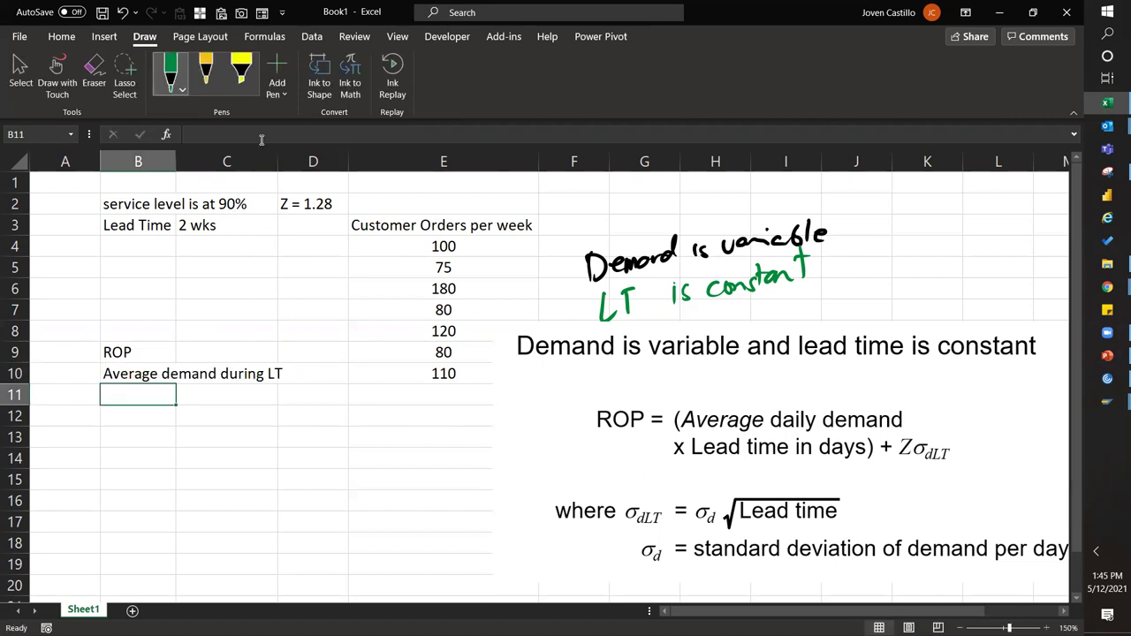
# Widen column C to fit the average demand label and insert a blank column before the Customer Orders per week column
pyautogui.moveTo(277, 162); pyautogui.dragTo(315, 162)
pyautogui.click(346, 369)
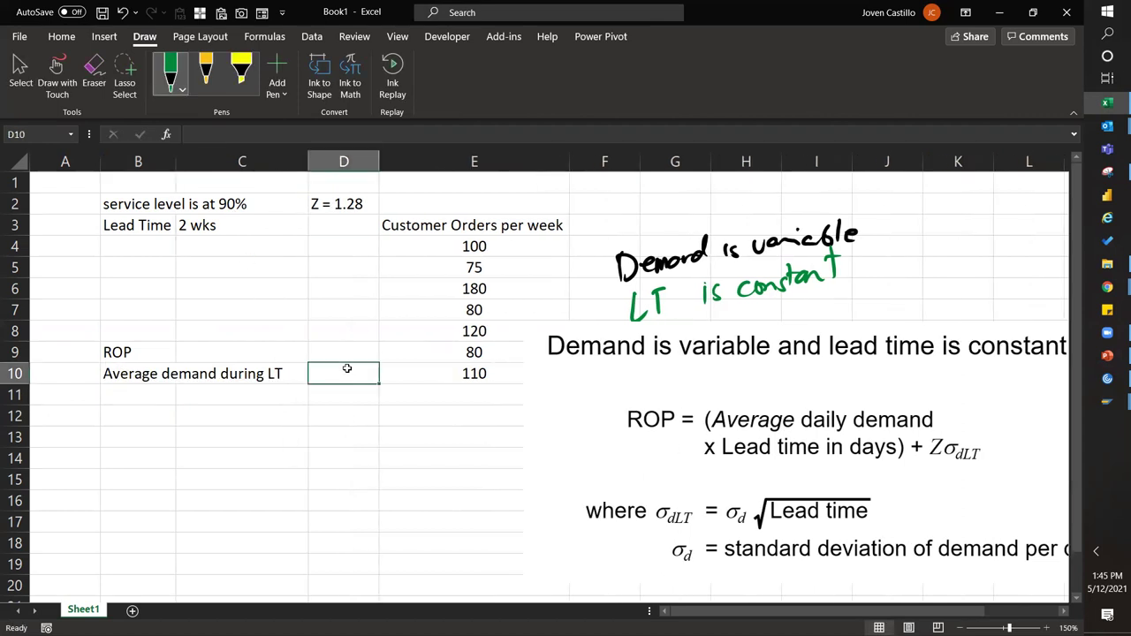
pyautogui.click(422, 162)
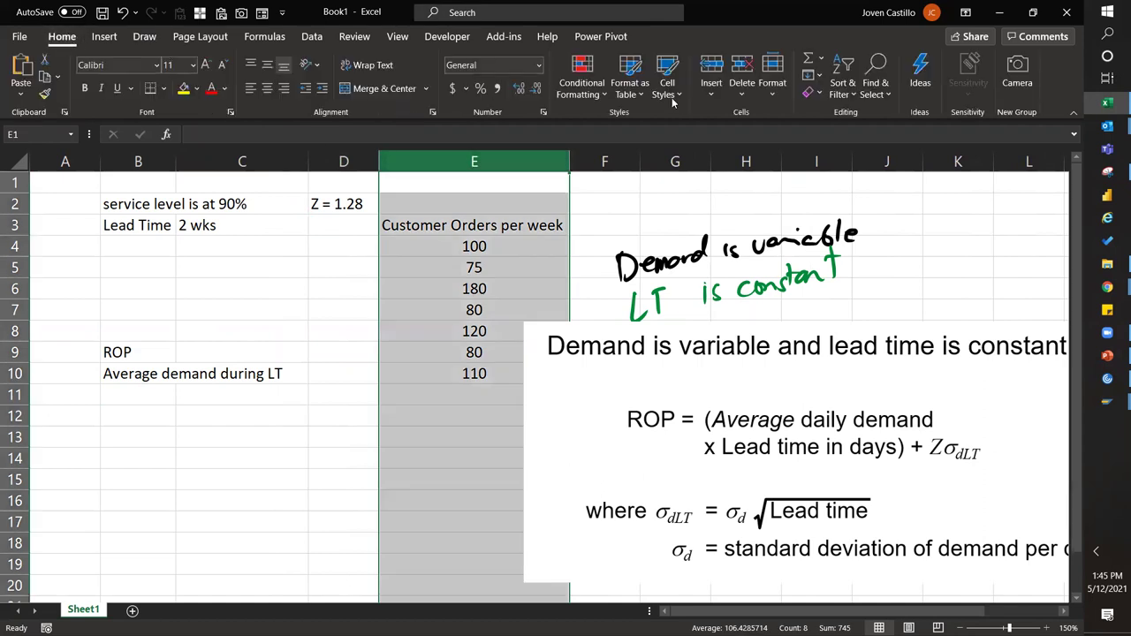
pyautogui.click(711, 66)
pyautogui.click(401, 375)
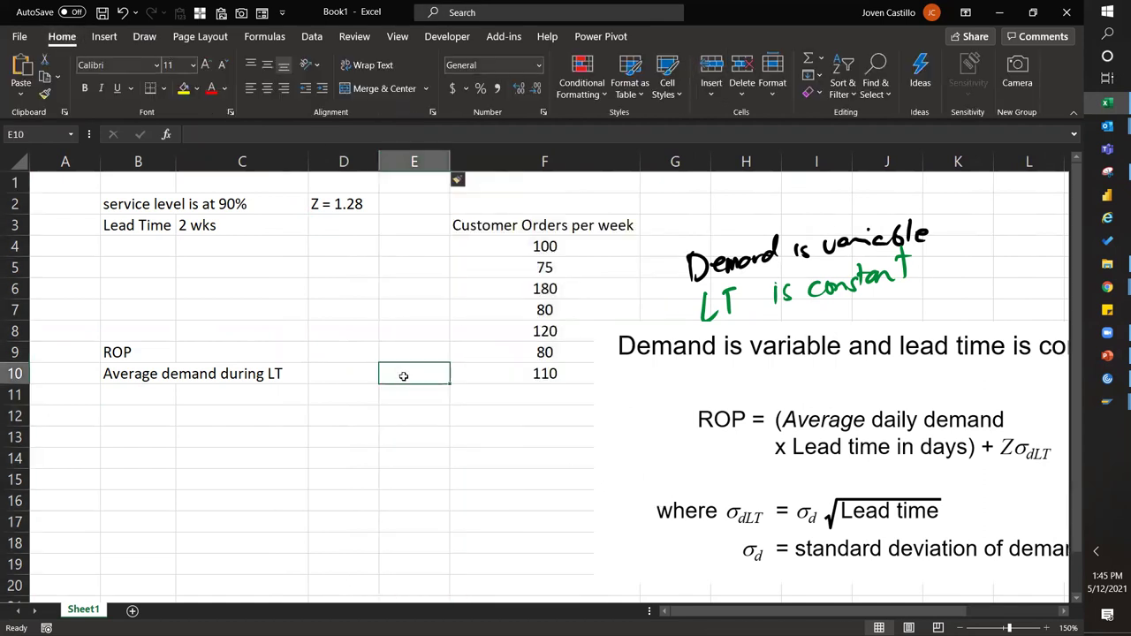
pyautogui.write('=averae')
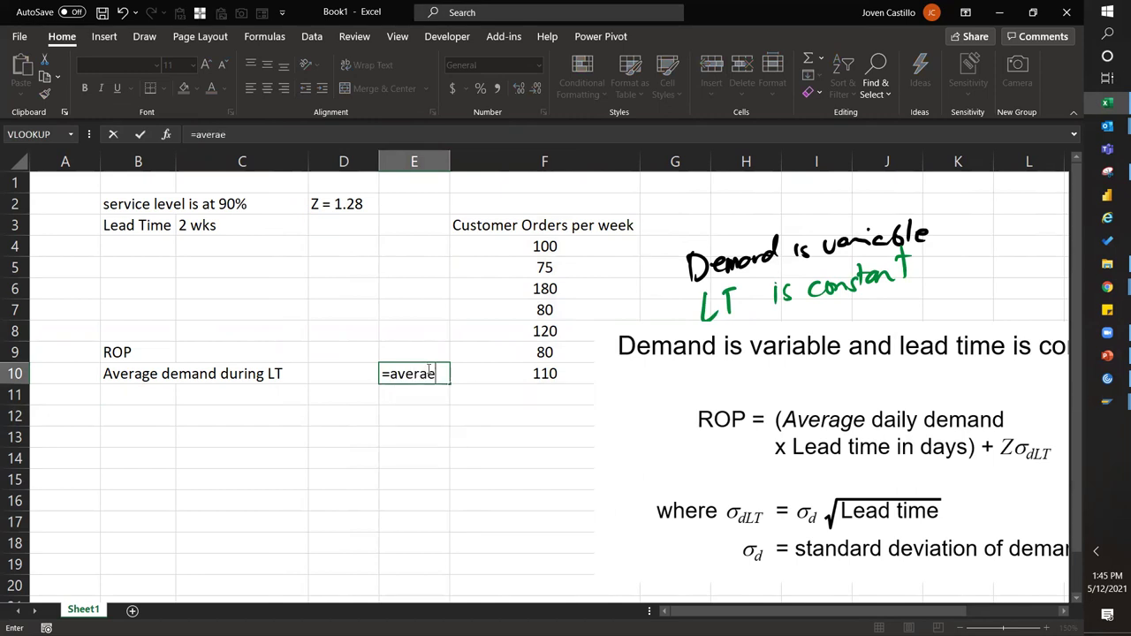
pyautogui.press('BackSpace')
pyautogui.write('ge')
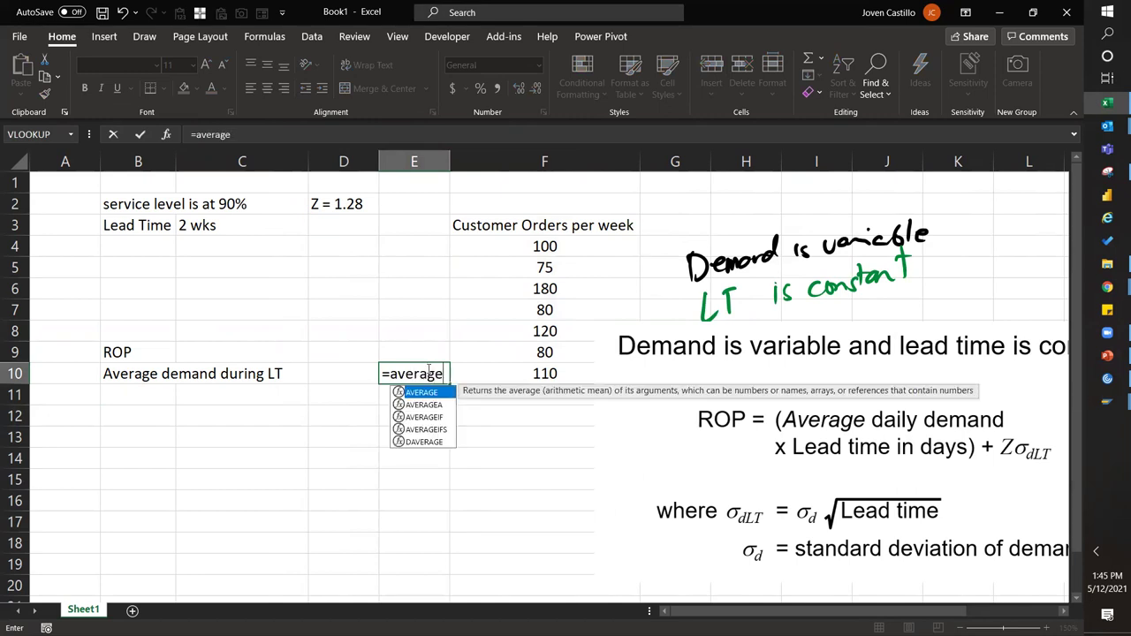
pyautogui.write('(')
pyautogui.moveTo(509, 246); pyautogui.dragTo(518, 355)
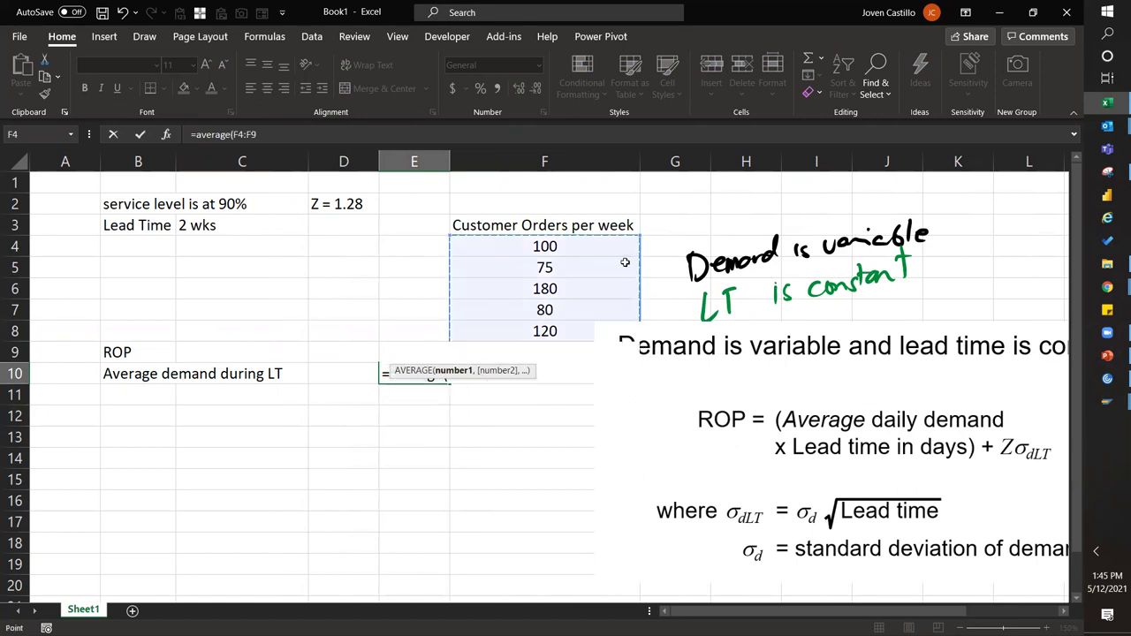
pyautogui.write(')')
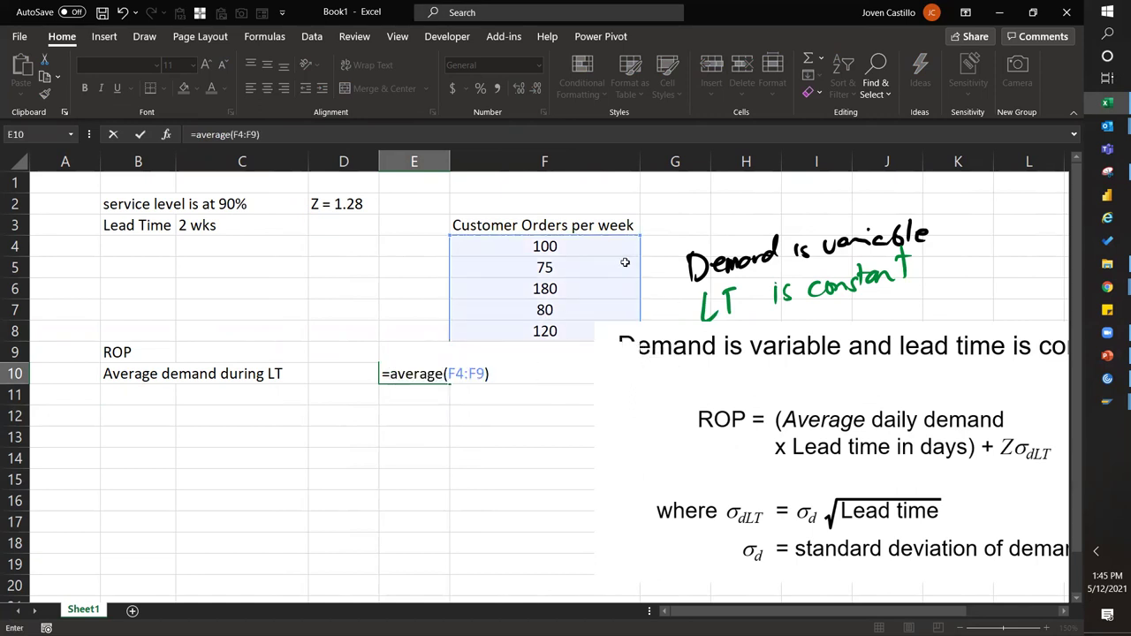
pyautogui.write('*')
pyautogui.press('Escape')
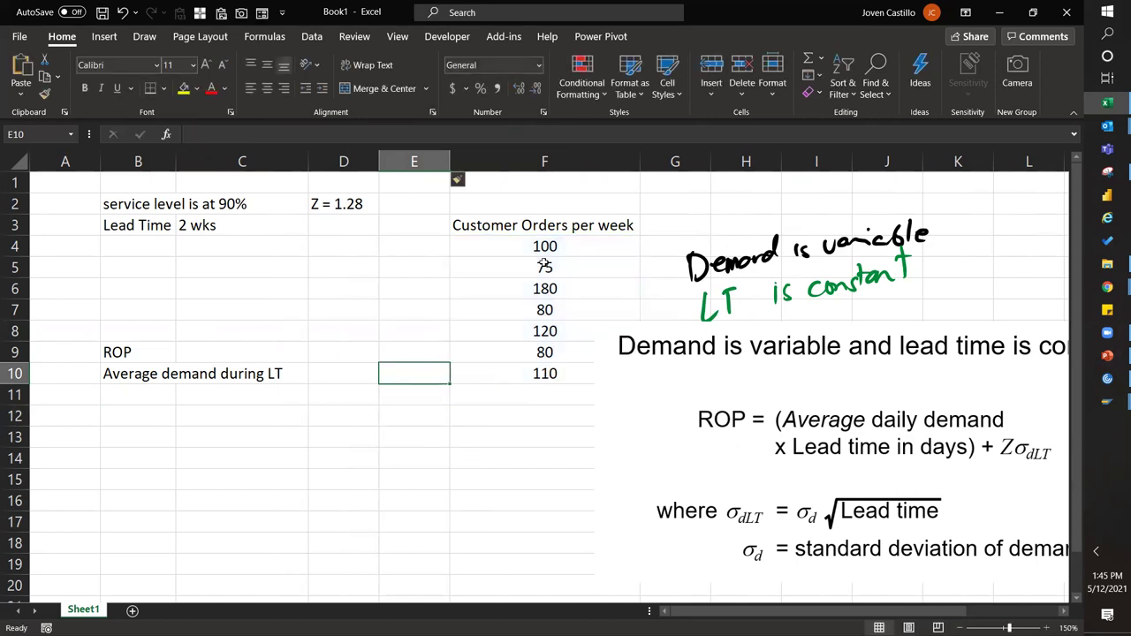
# Move the formula picture and both handwritten notes farther away from the Customer Orders per week column
pyautogui.moveTo(612, 344); pyautogui.dragTo(778, 344)
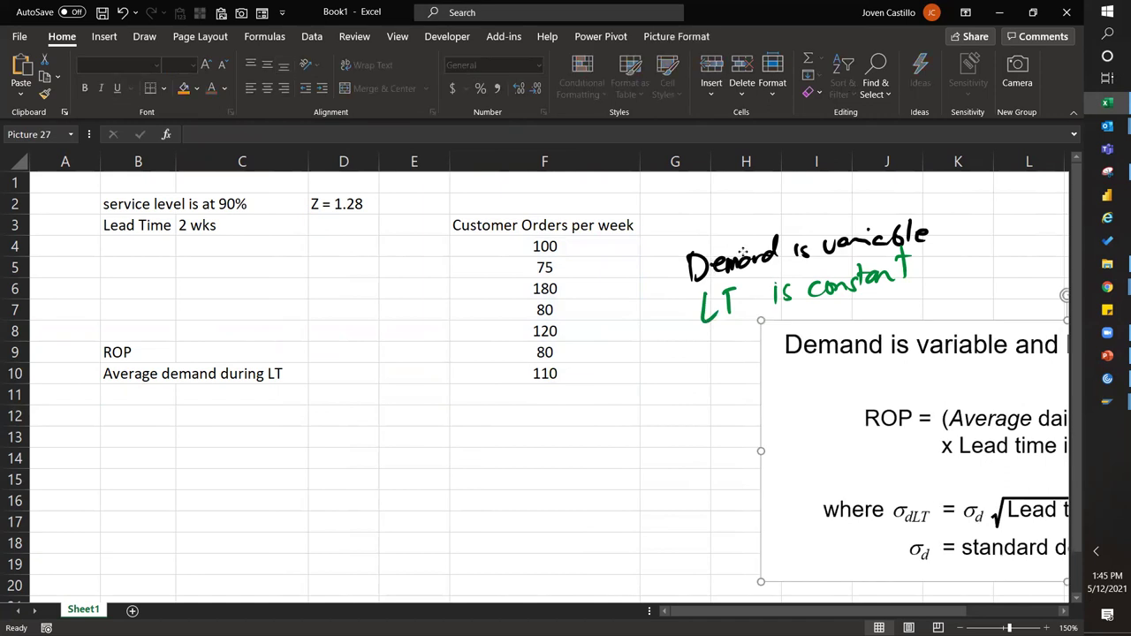
pyautogui.moveTo(711, 265); pyautogui.dragTo(843, 225)
pyautogui.moveTo(874, 275); pyautogui.dragTo(964, 268)
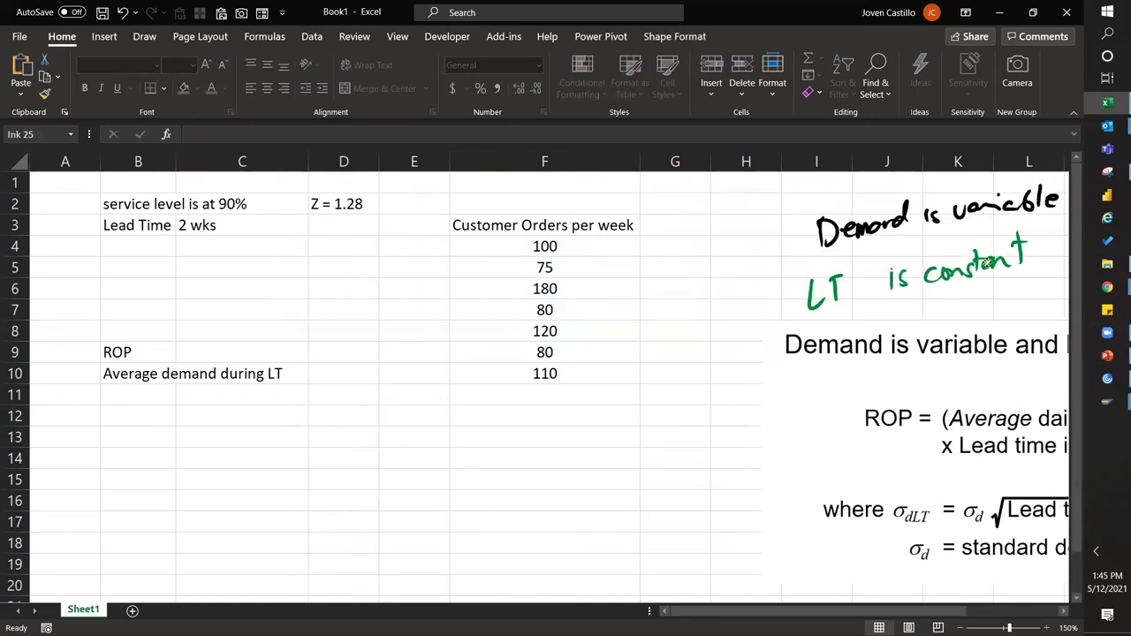
# Calculate the average of the weekly customer orders F4:F10 in cell F11 and make the result bold
pyautogui.click(583, 394)
pyautogui.write('=average(')
pyautogui.moveTo(544, 373); pyautogui.dragTo(545, 247)
pyautogui.press('Return')
pyautogui.click(84, 88)
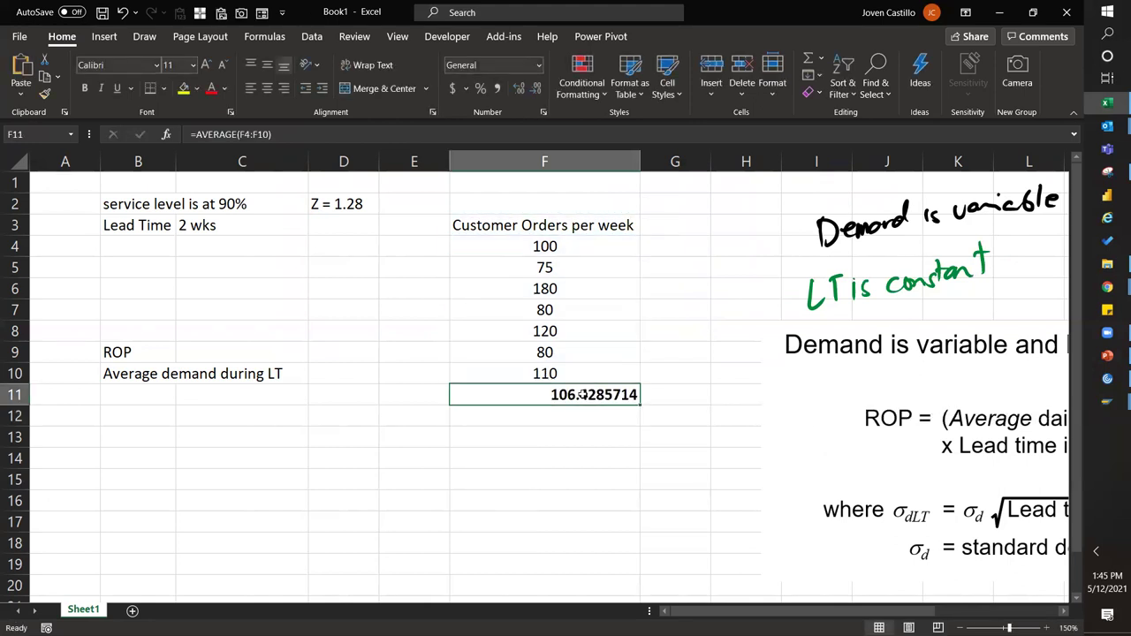
# Calculate the average demand during lead time in cell D10 with =F11*2 and make it bold
pyautogui.click(318, 376)
pyautogui.write('=')
pyautogui.scroll(-7, 318, 378)
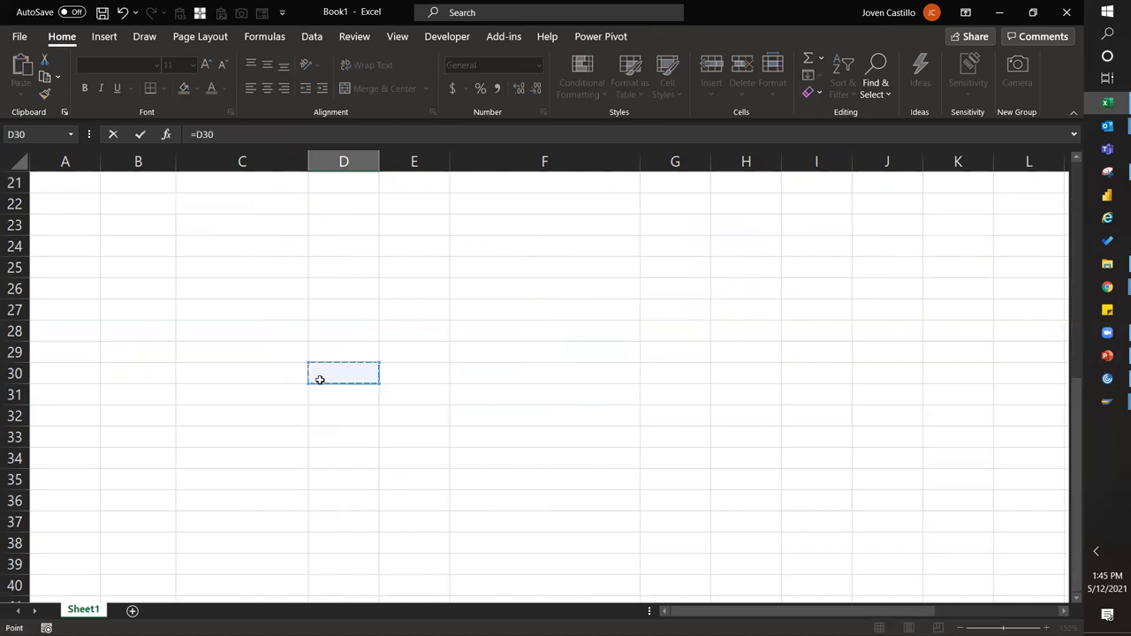
pyautogui.scroll(7, 318, 378)
pyautogui.click(320, 375)
pyautogui.click(616, 395)
pyautogui.write('*2')
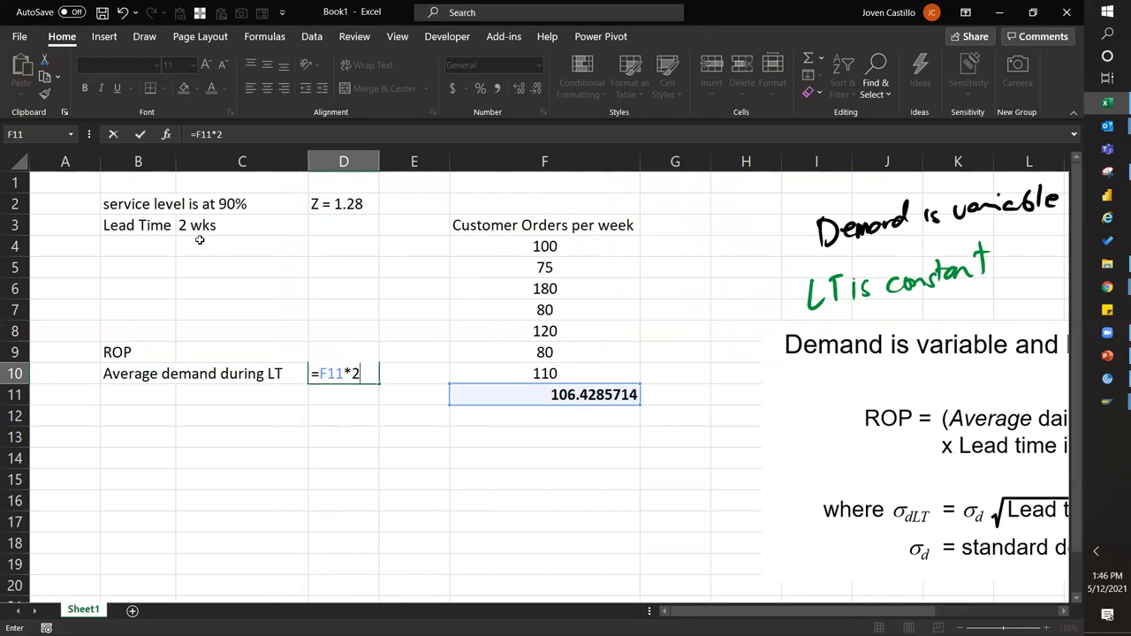
pyautogui.hotkey('ctrl', 'Return')
pyautogui.hotkey('ctrl', 'b')
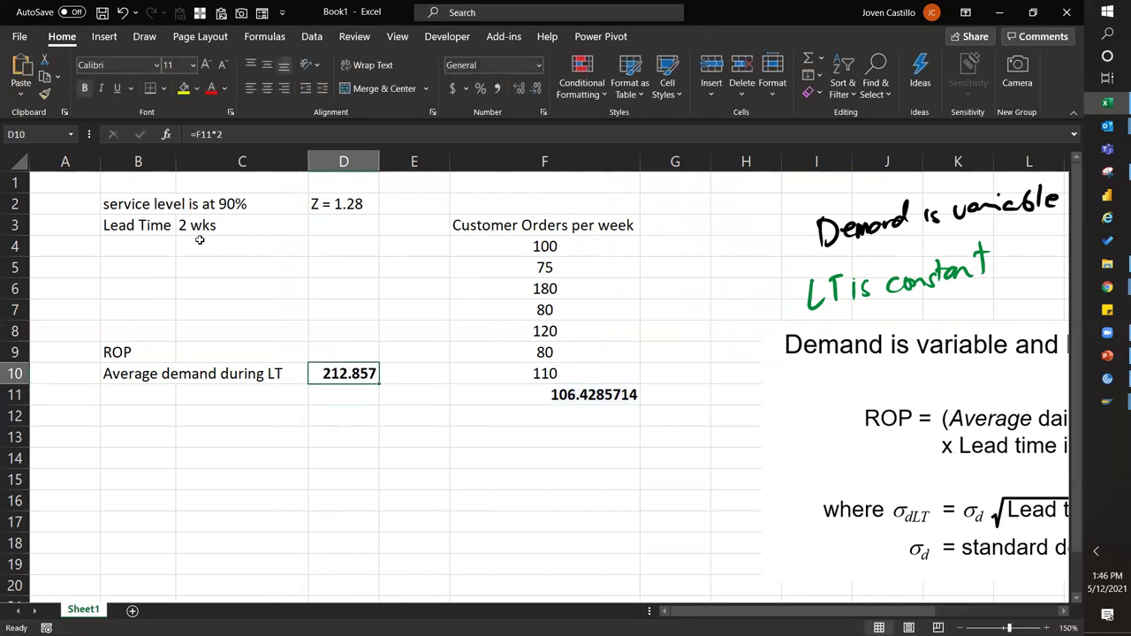
# Label cell B11 as SS, directly below the Average demand during LT row
pyautogui.press('Left')
pyautogui.press('Left')
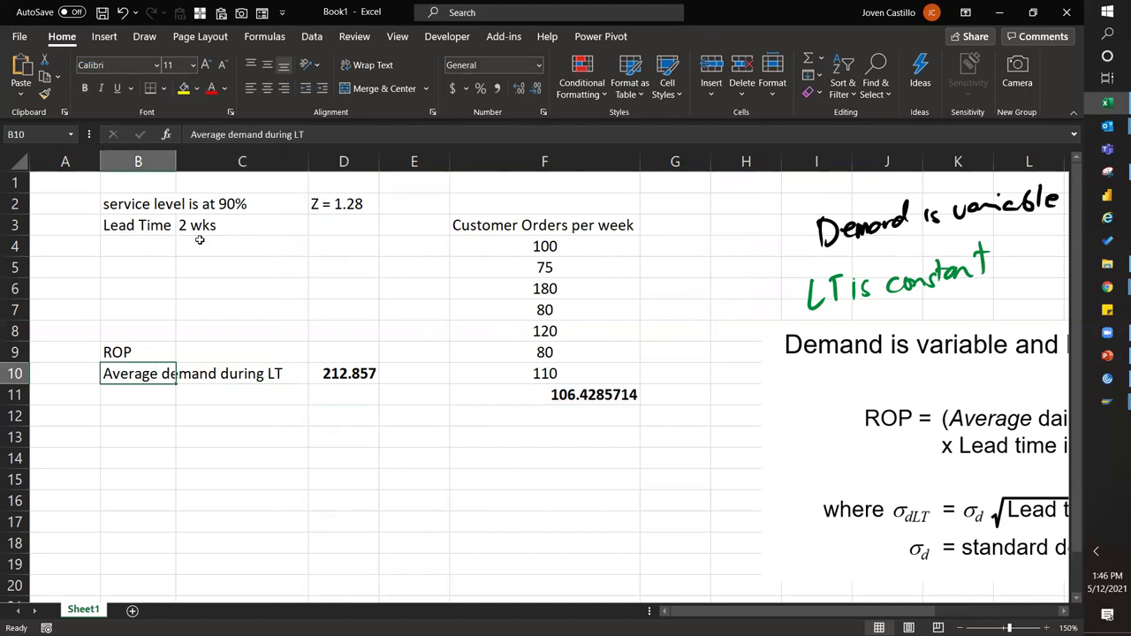
pyautogui.press('Down')
pyautogui.write('SS')
pyautogui.press('Tab')
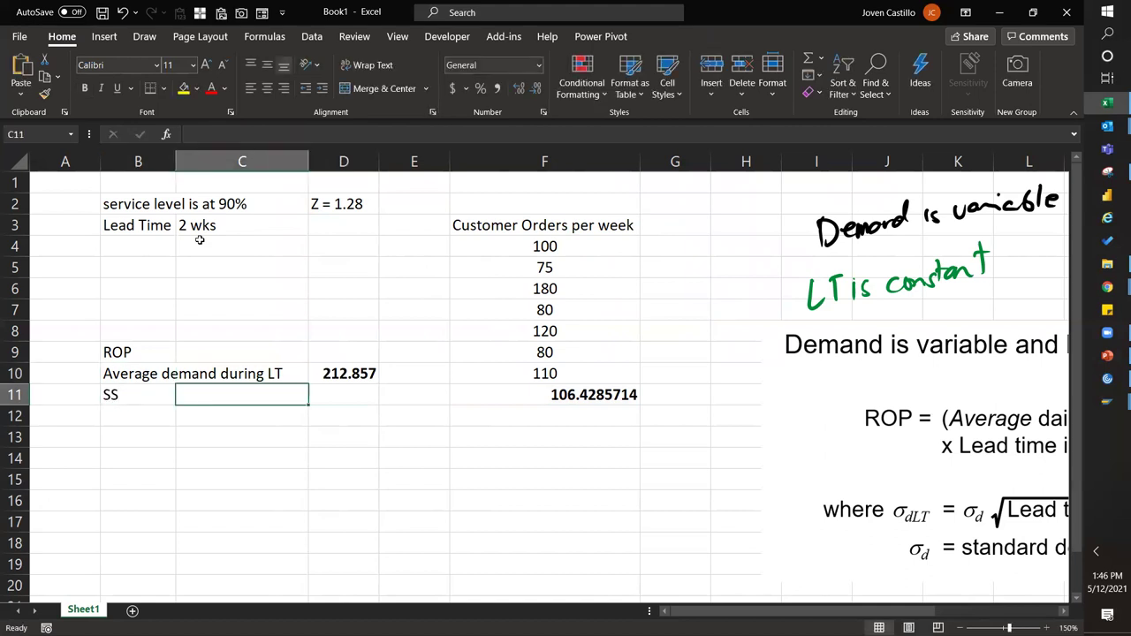
pyautogui.write('z')
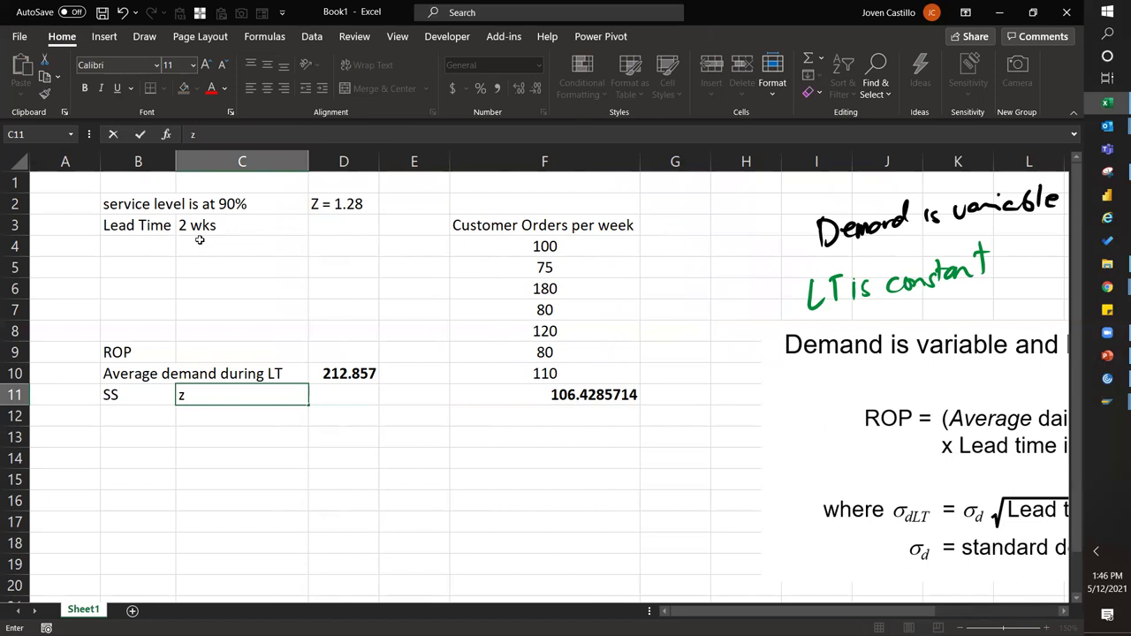
pyautogui.press('Escape')
# Move the formula picture closer to the Customer Orders per week column so more of the ROP formula shows
pyautogui.click(776, 398)
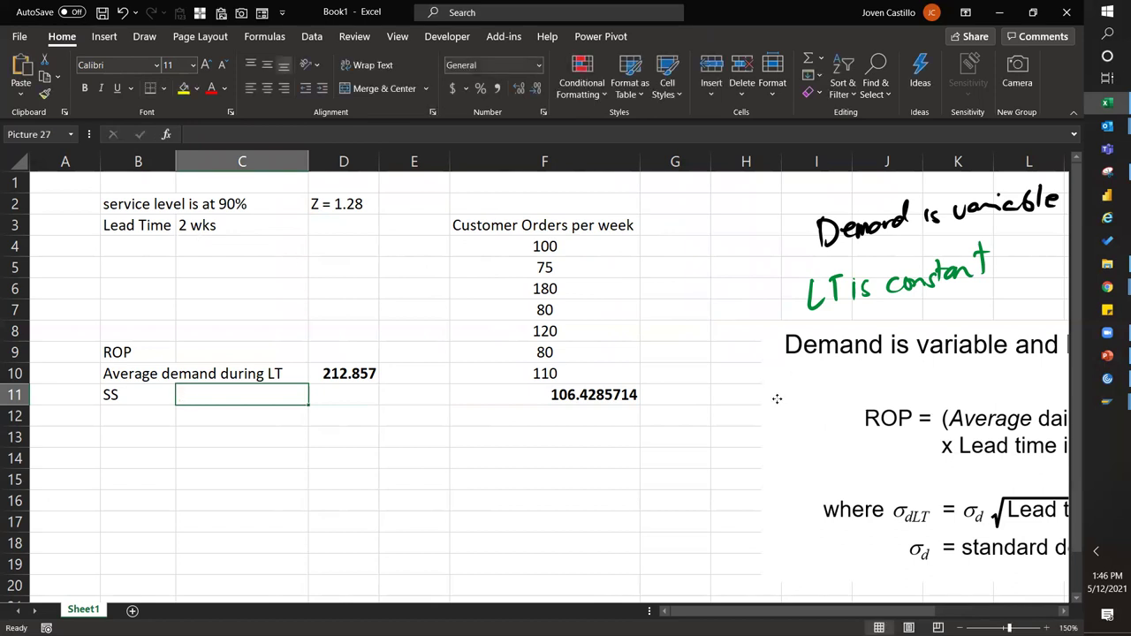
pyautogui.moveTo(776, 398); pyautogui.dragTo(639, 372)
pyautogui.moveTo(624, 294); pyautogui.dragTo(781, 363)
pyautogui.moveTo(894, 431); pyautogui.dragTo(813, 388)
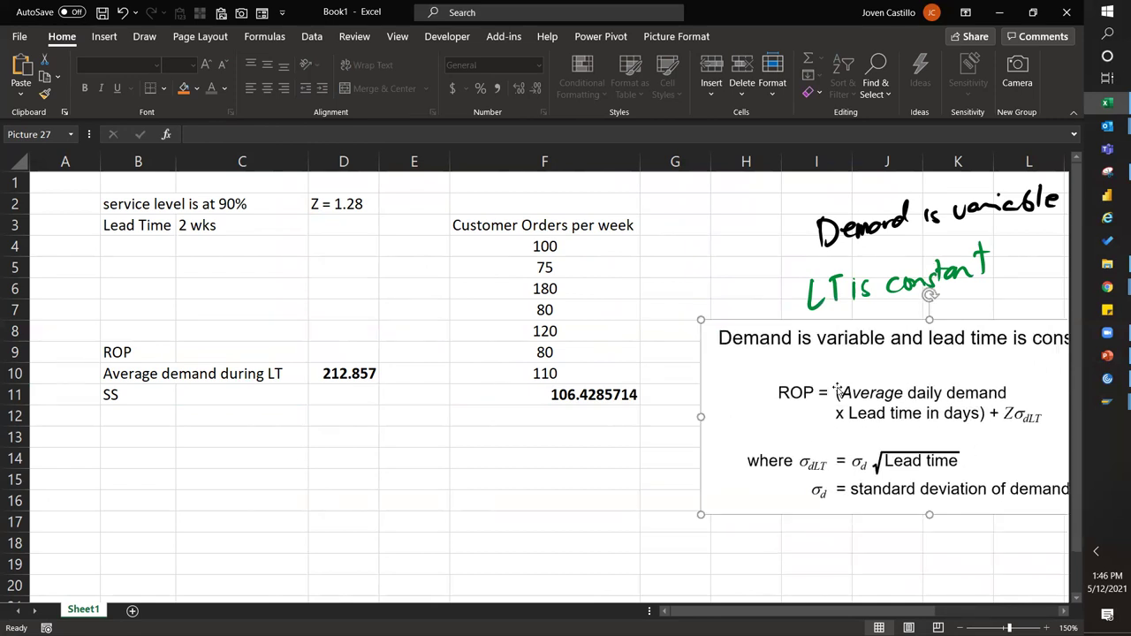
pyautogui.click(322, 402)
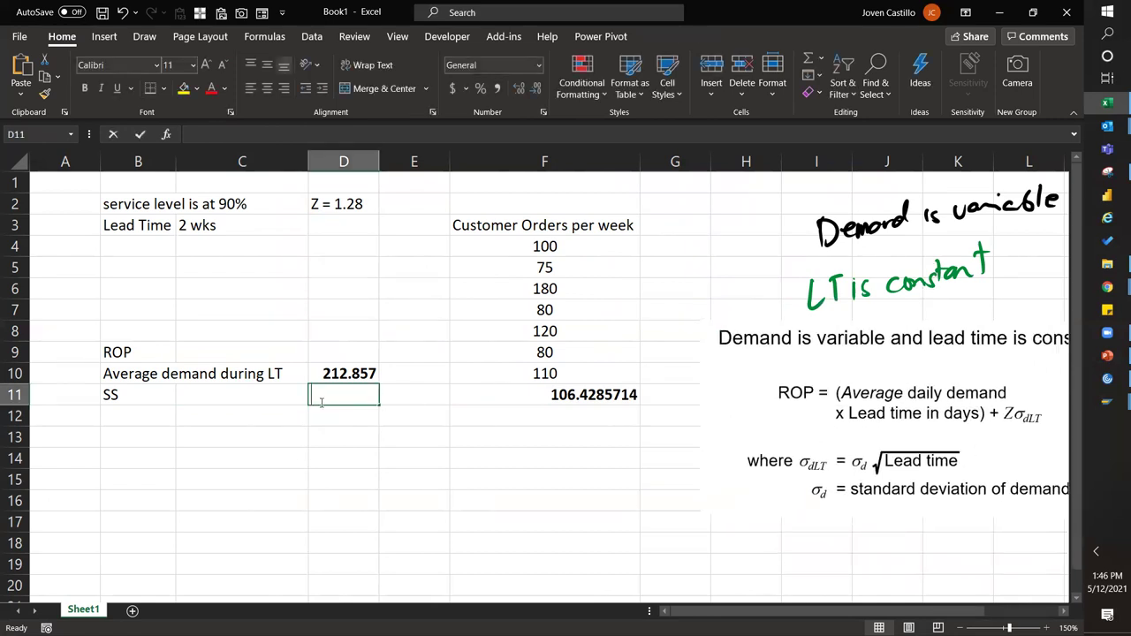
pyautogui.write('=1.28*')
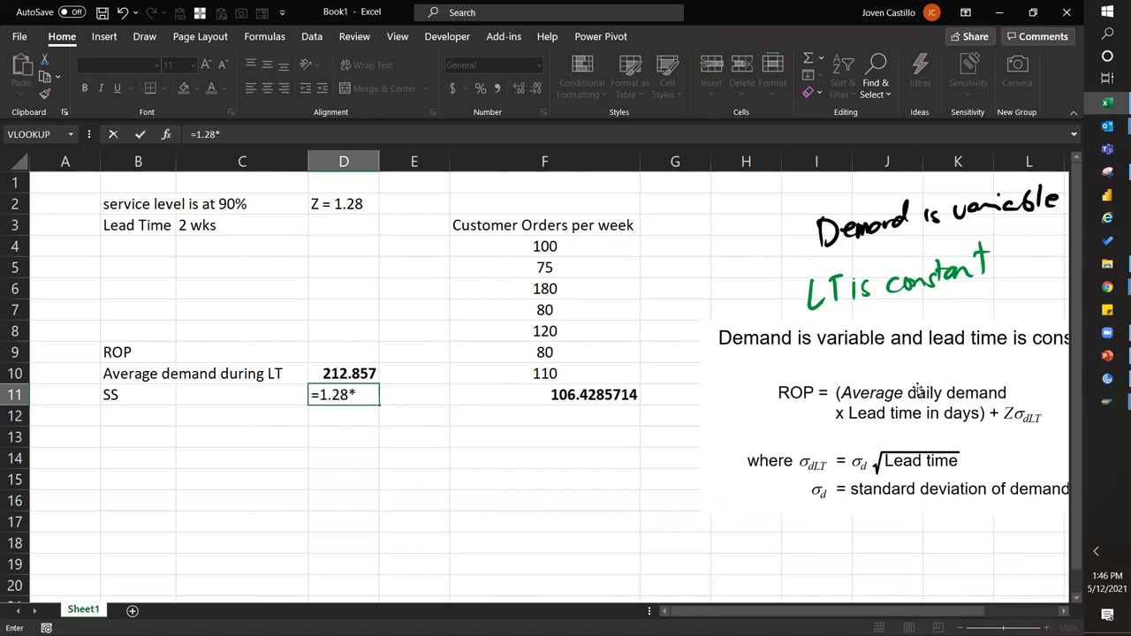
pyautogui.press('Return')
pyautogui.press('Escape')
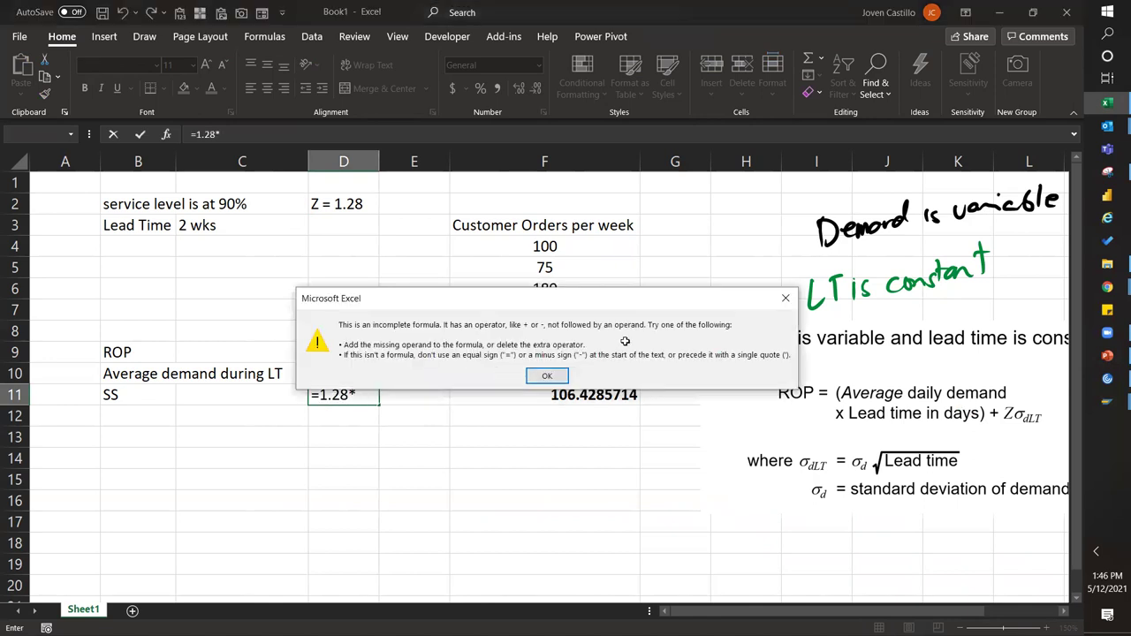
pyautogui.press('Escape')
# Shift the formula picture slightly away from column G and label G11 as average and G12 as SD
pyautogui.click(566, 416)
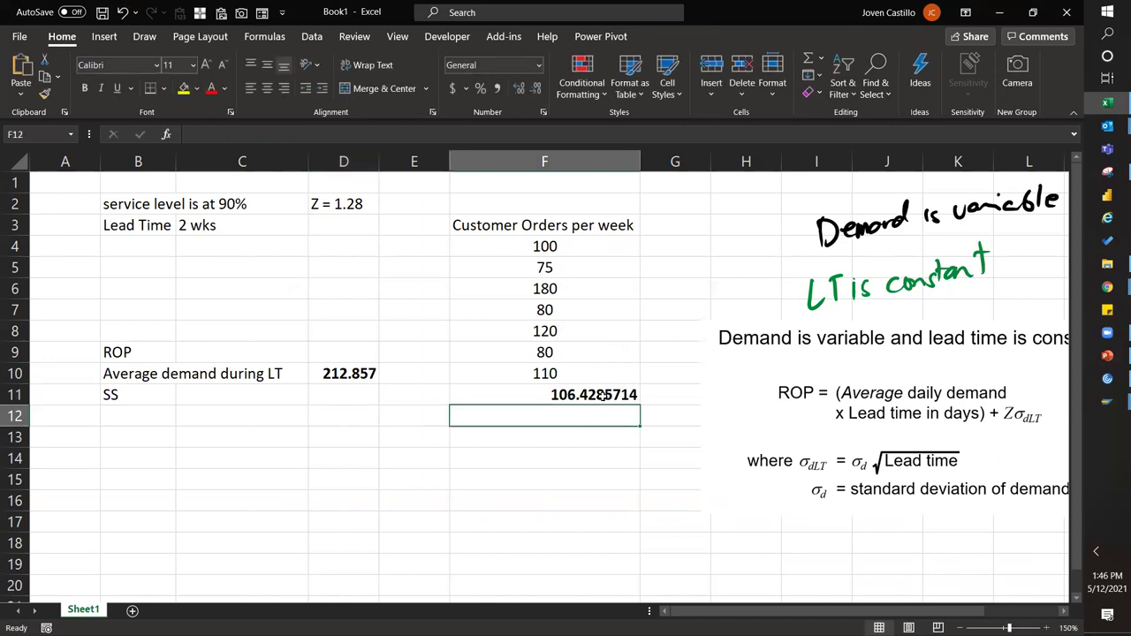
pyautogui.click(600, 395)
pyautogui.moveTo(725, 402); pyautogui.dragTo(767, 388)
pyautogui.click(690, 389)
pyautogui.write('average')
pyautogui.press('Return')
pyautogui.write('SD')
pyautogui.press('Return')
# Calculate the standard deviation of the weekly orders in F12 with =STDEV.P(F4:F10) and make it bold
pyautogui.press('Left')
pyautogui.press('Up')
pyautogui.write('=stan')
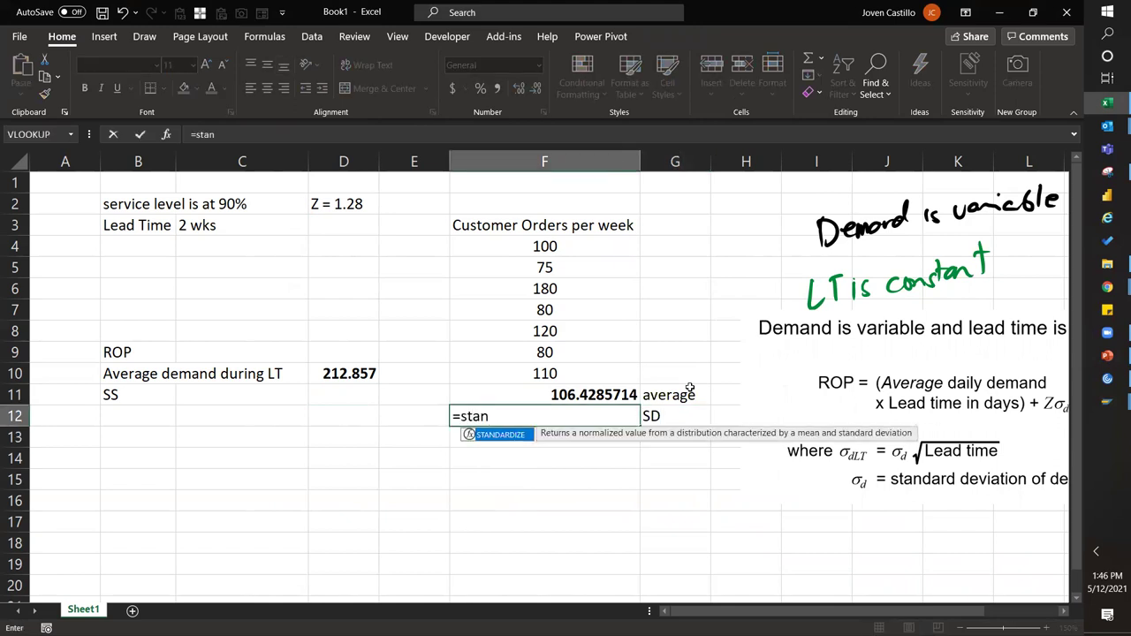
pyautogui.press('BackSpace')
pyautogui.press('BackSpace')
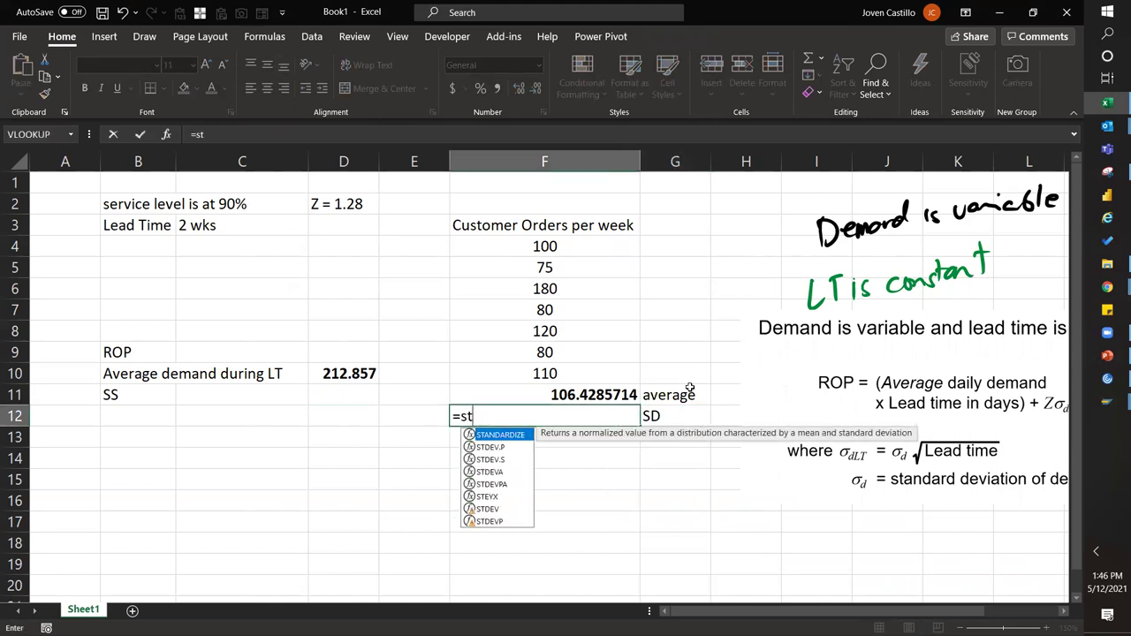
pyautogui.doubleClick(491, 447)
pyautogui.moveTo(536, 374); pyautogui.dragTo(535, 250)
pyautogui.press('Return')
pyautogui.press('Up')
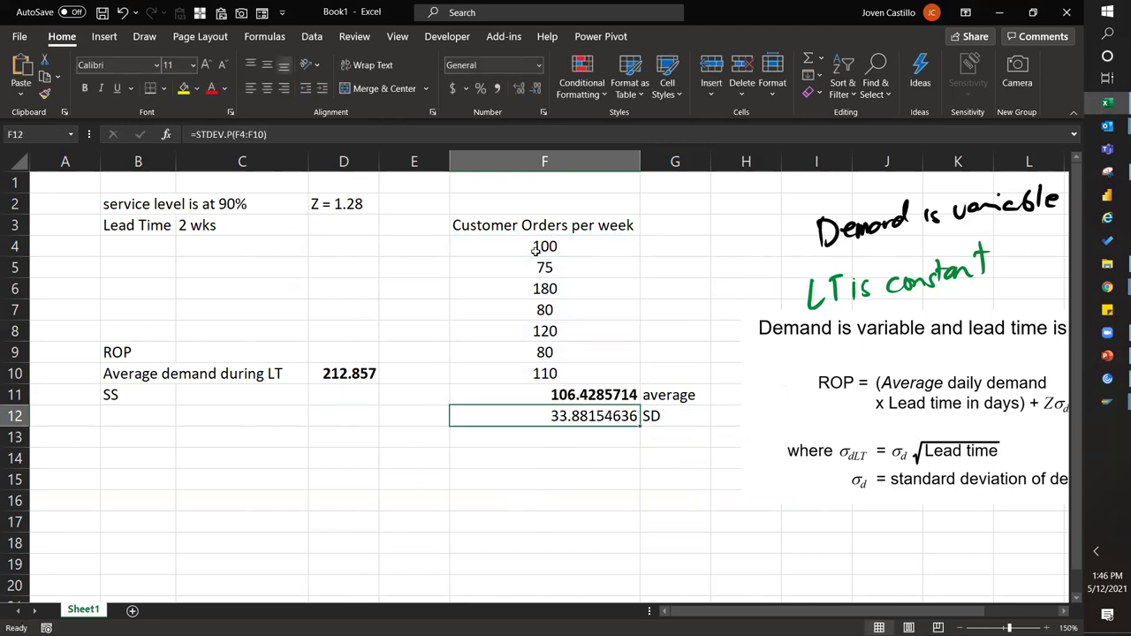
pyautogui.hotkey('ctrl', 'b')
# Calculate the SS value in cell D11 with =F12*SQRT(2) and make it bold
pyautogui.click(329, 397)
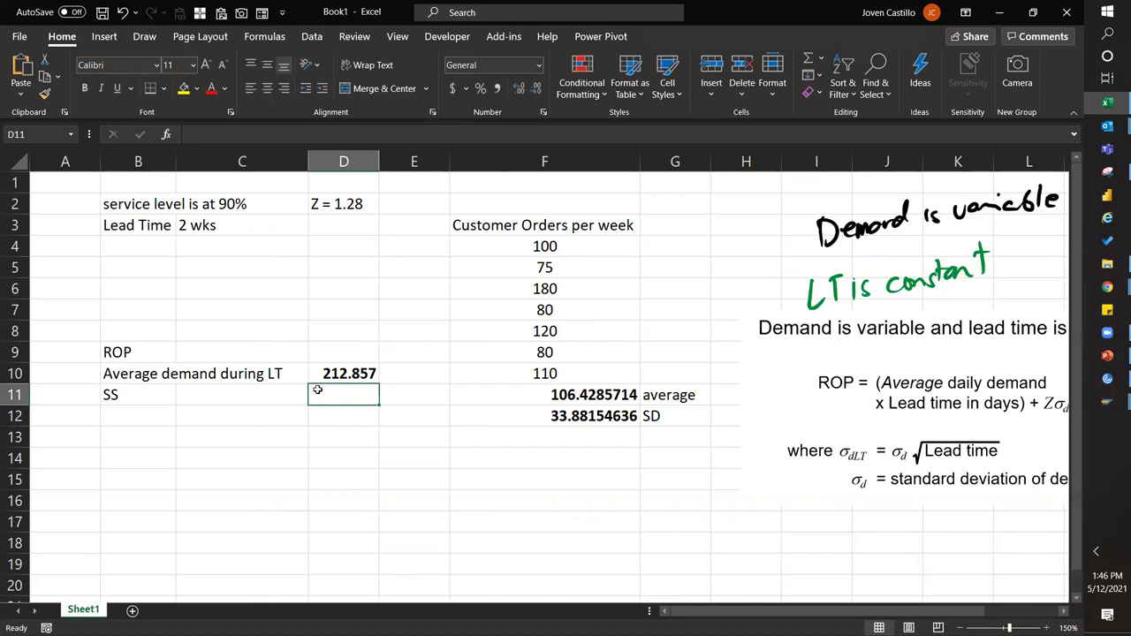
pyautogui.write('=')
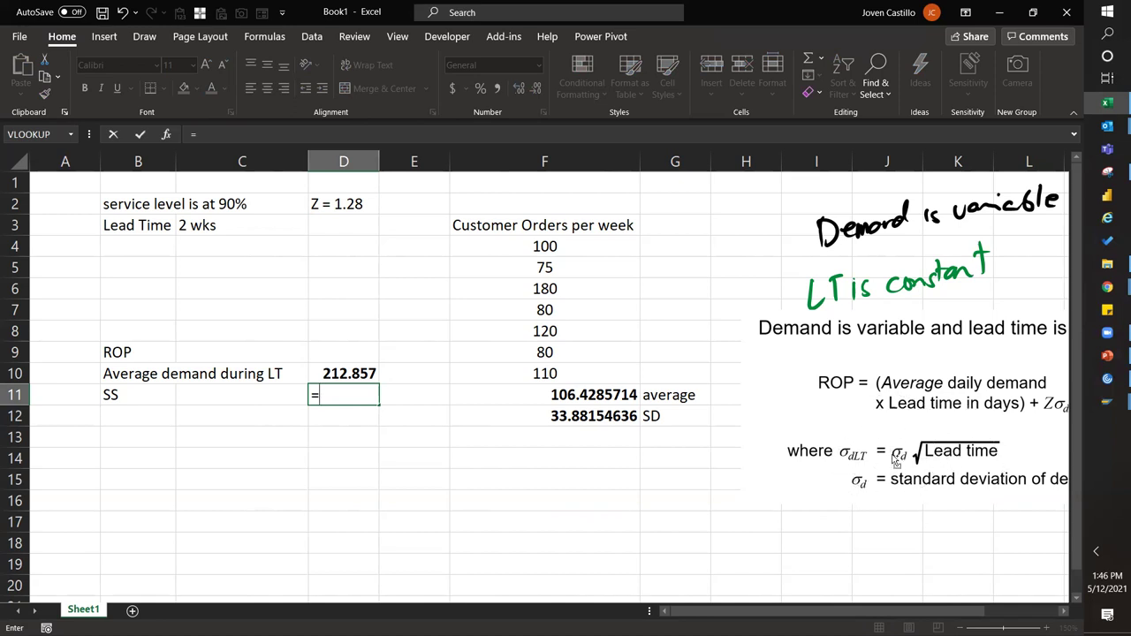
pyautogui.click(601, 415)
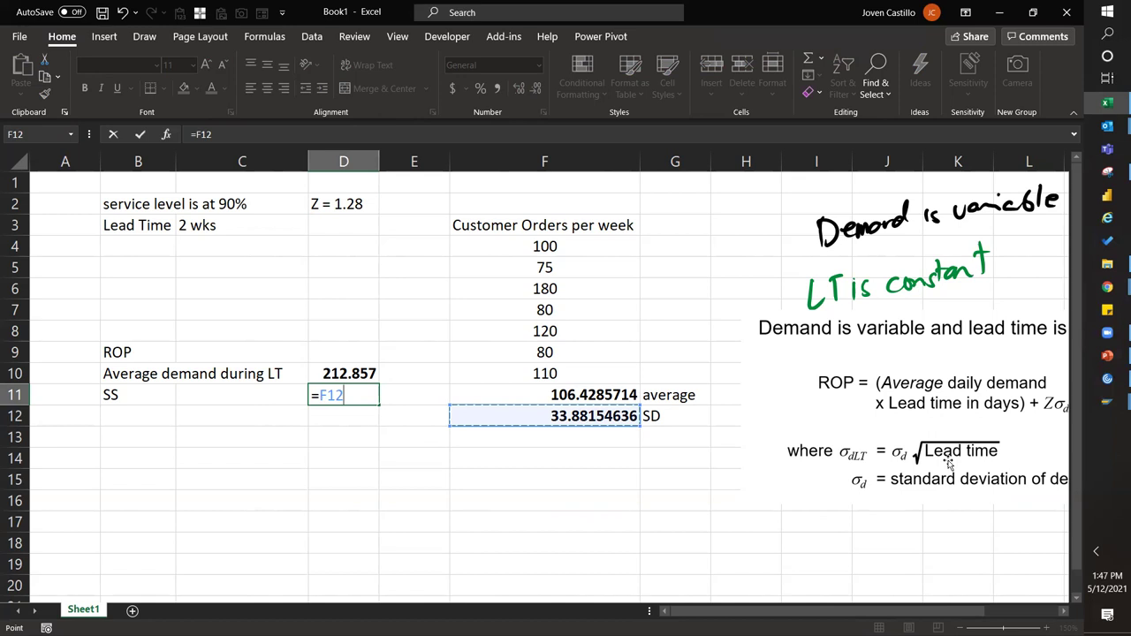
pyautogui.write('*sqrt')
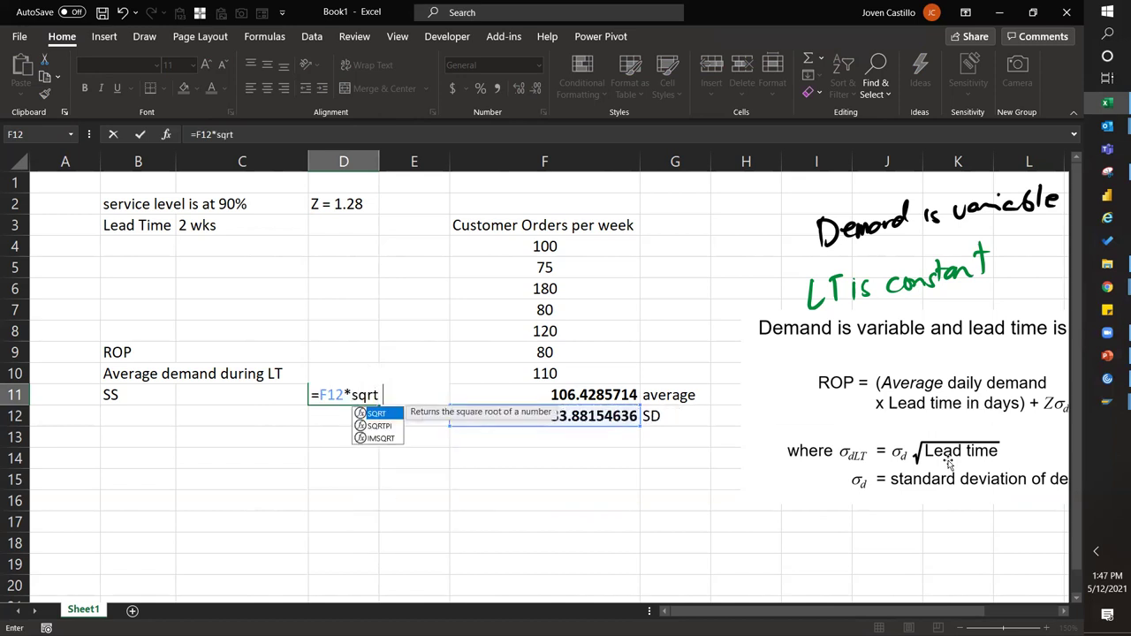
pyautogui.write('(2)')
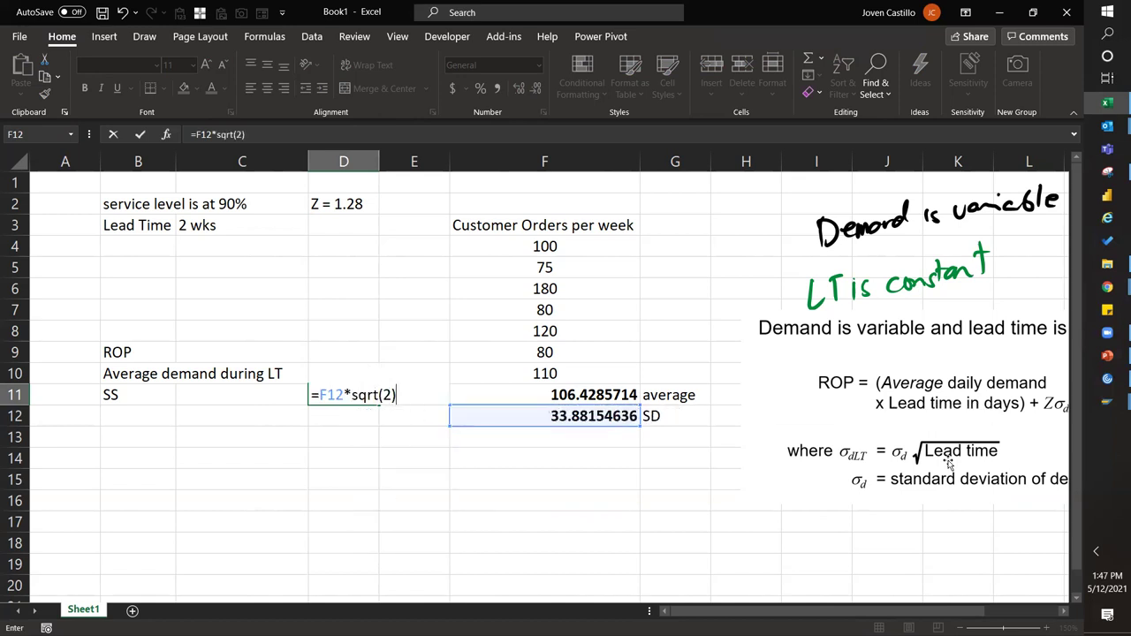
pyautogui.press('Return')
pyautogui.press('Up')
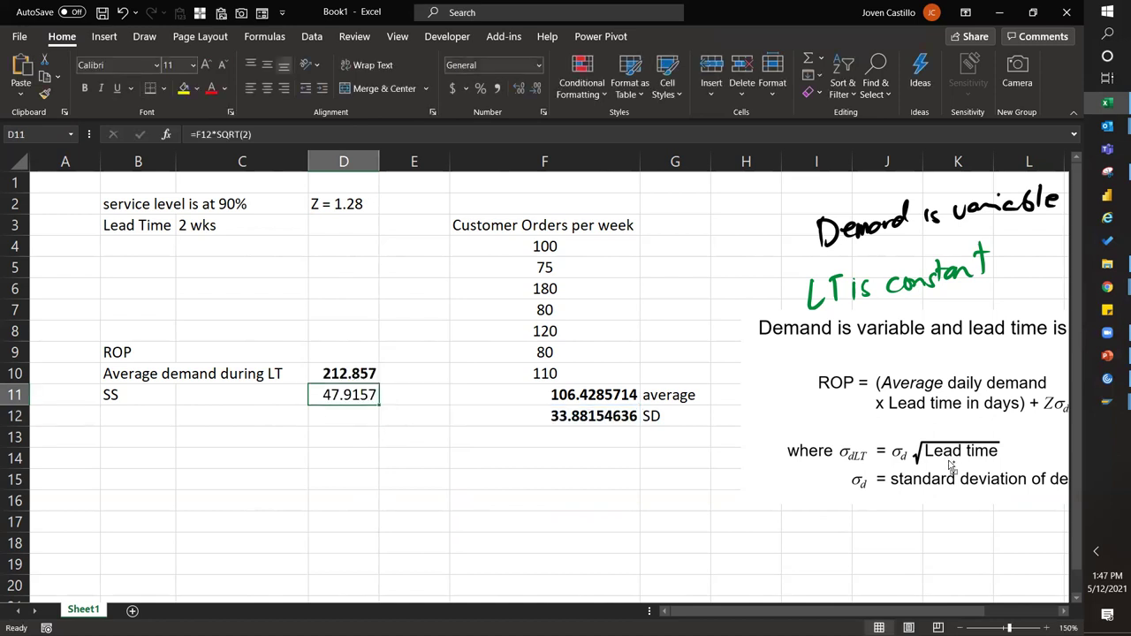
# Label cell B13 as ROP, leaving one blank row below the SS row
pyautogui.press('Down')
pyautogui.press('Left')
pyautogui.press('Left')
pyautogui.press('Down')
pyautogui.write('ROP')
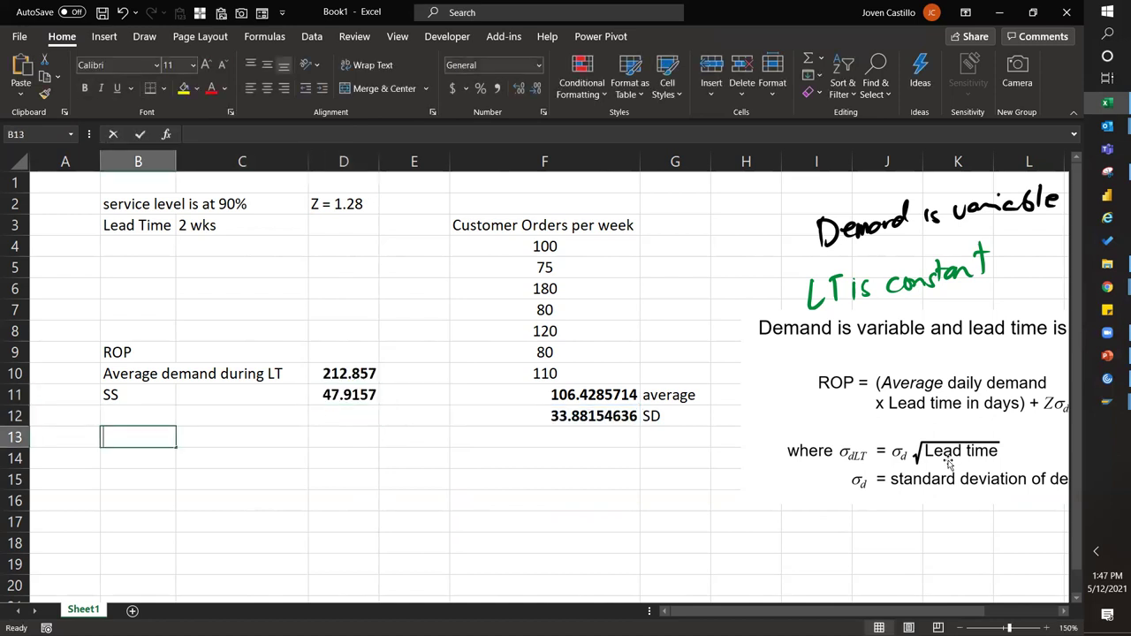
pyautogui.press('Return')
# Calculate the reorder point in cell D13 with =SUM(D9:D11) and make it bold
pyautogui.press('Right')
pyautogui.press('Right')
pyautogui.press('Up')
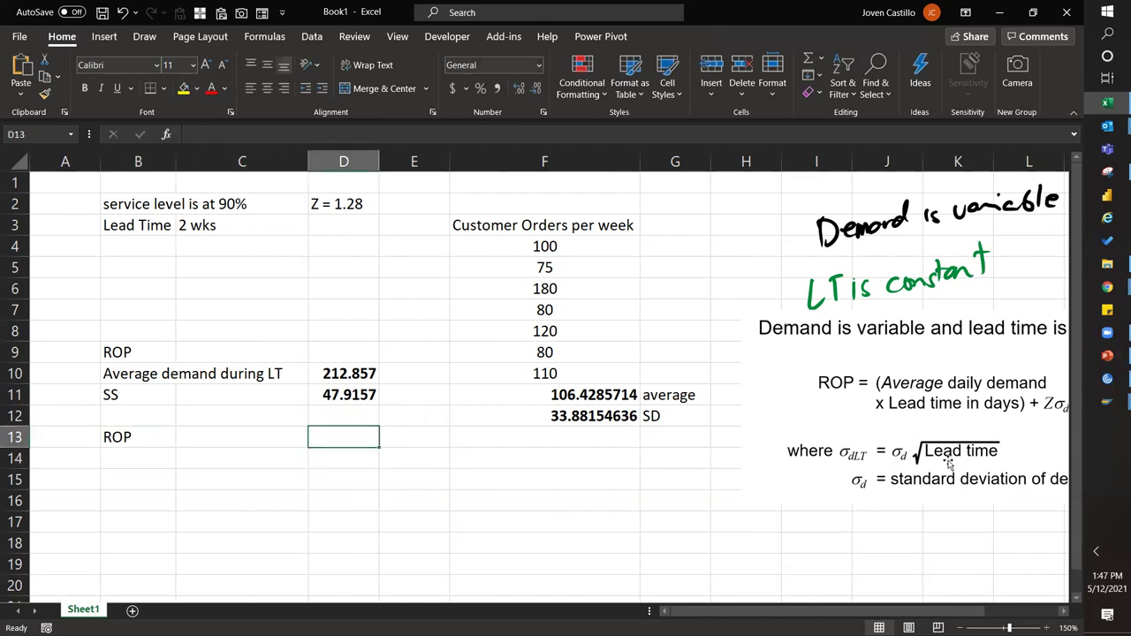
pyautogui.write('=sum')
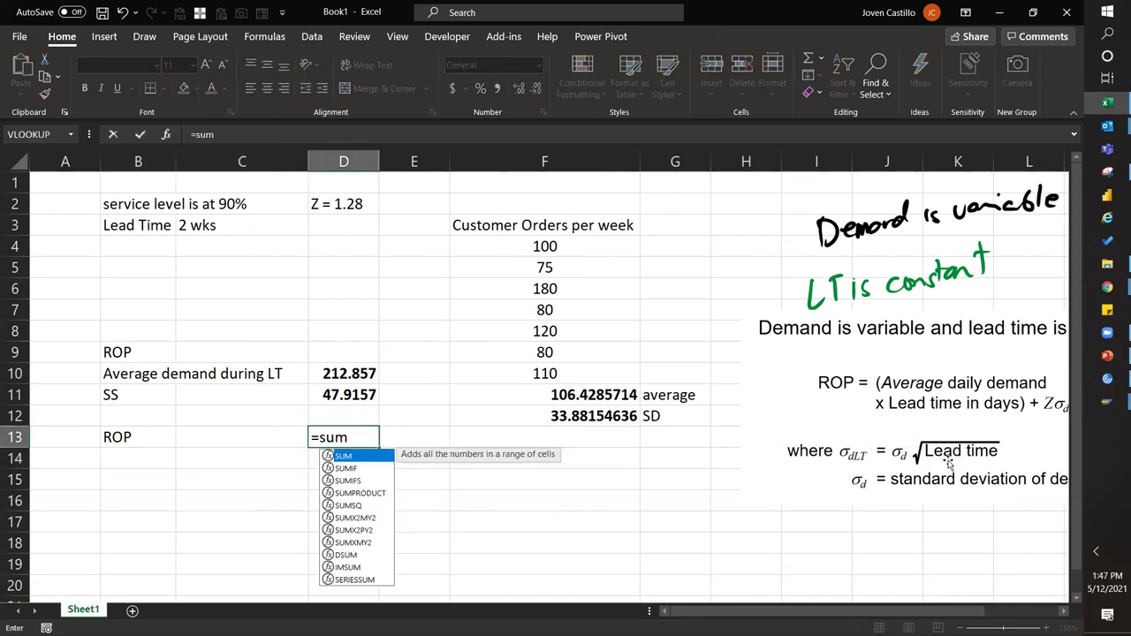
pyautogui.write('(')
pyautogui.press('Up')
pyautogui.press('Up')
pyautogui.hotkey('shift', 'Up')
pyautogui.hotkey('shift', 'Up')
pyautogui.press('Return')
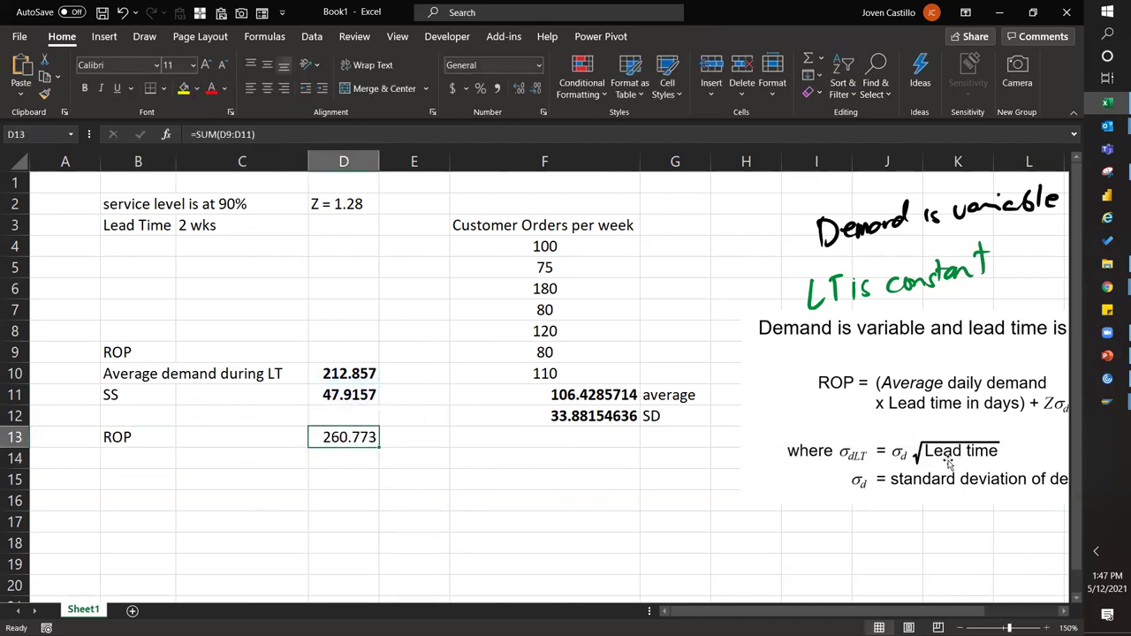
pyautogui.hotkey('ctrl', 'b')
# Switch to SAP, open the MRP 1 data of material 02400104P and read the help for its Reorder Point field
pyautogui.hotkey('alt', 'Tab')
pyautogui.hotkey('alt', 'Tab')
pyautogui.hotkey('alt', 'Tab')
pyautogui.hotkey('alt', 'Tab')
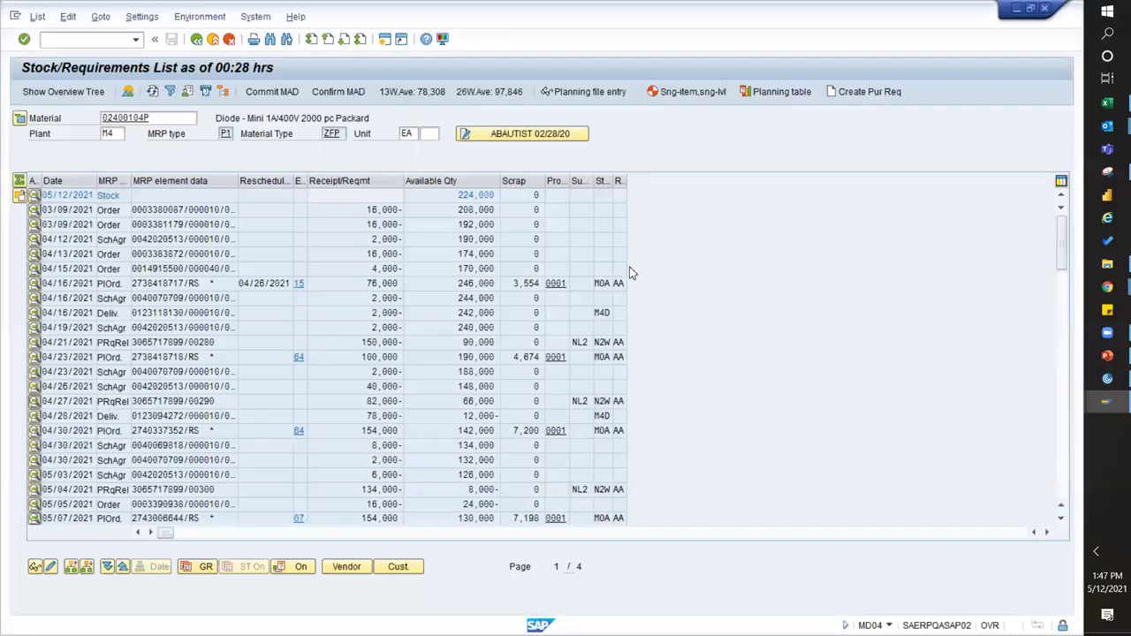
pyautogui.doubleClick(152, 121)
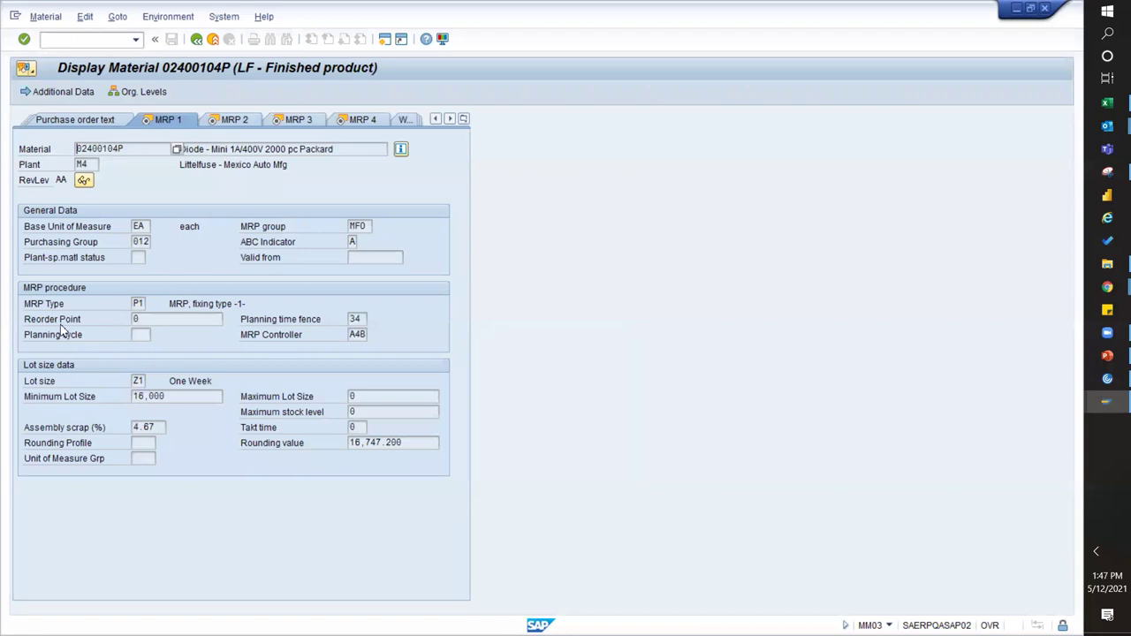
pyautogui.click(141, 320)
pyautogui.press('F1')
pyautogui.click(132, 212)
pyautogui.click(141, 221)
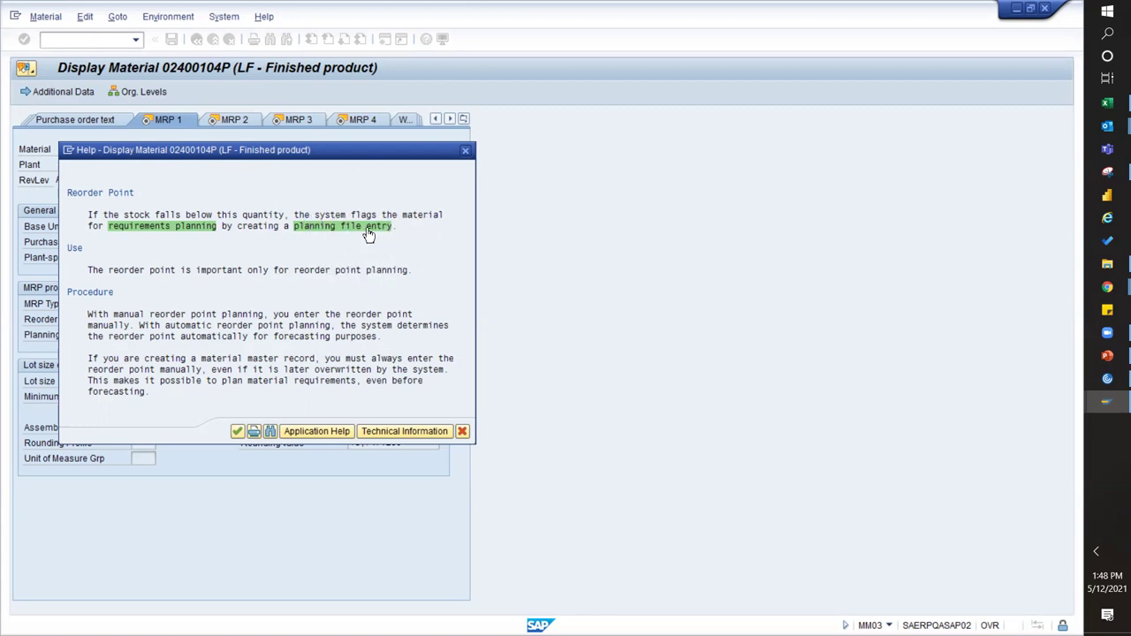
pyautogui.press('Escape')
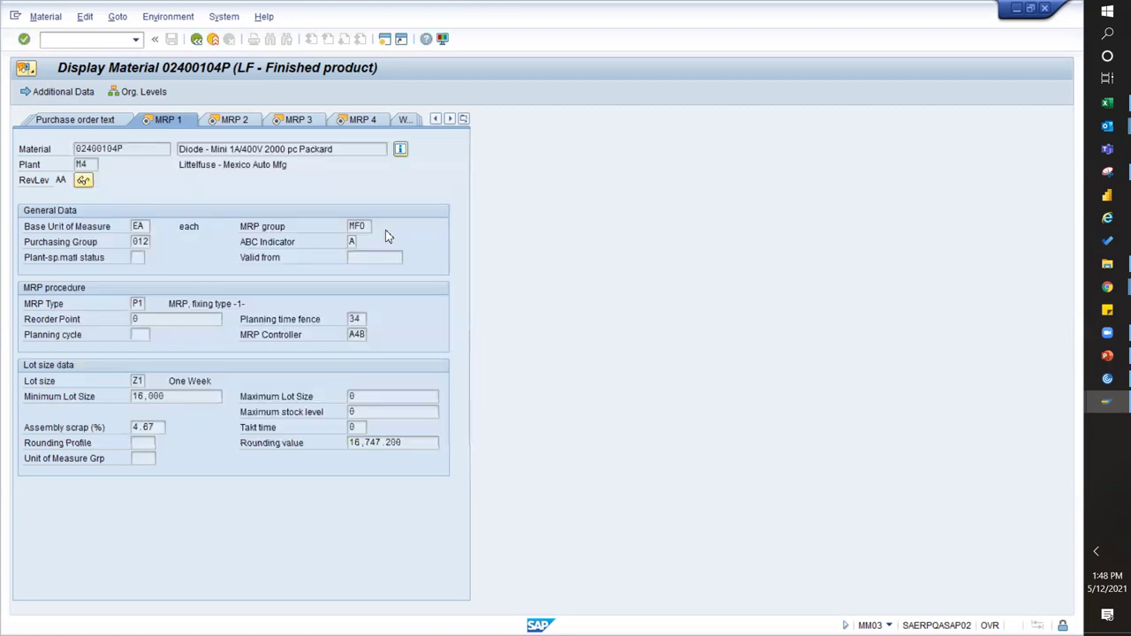
# Switch back to Excel and move the "Demand is variable" note closer to the data and the formula picture slightly lower
pyautogui.hotkey('alt', 'Tab')
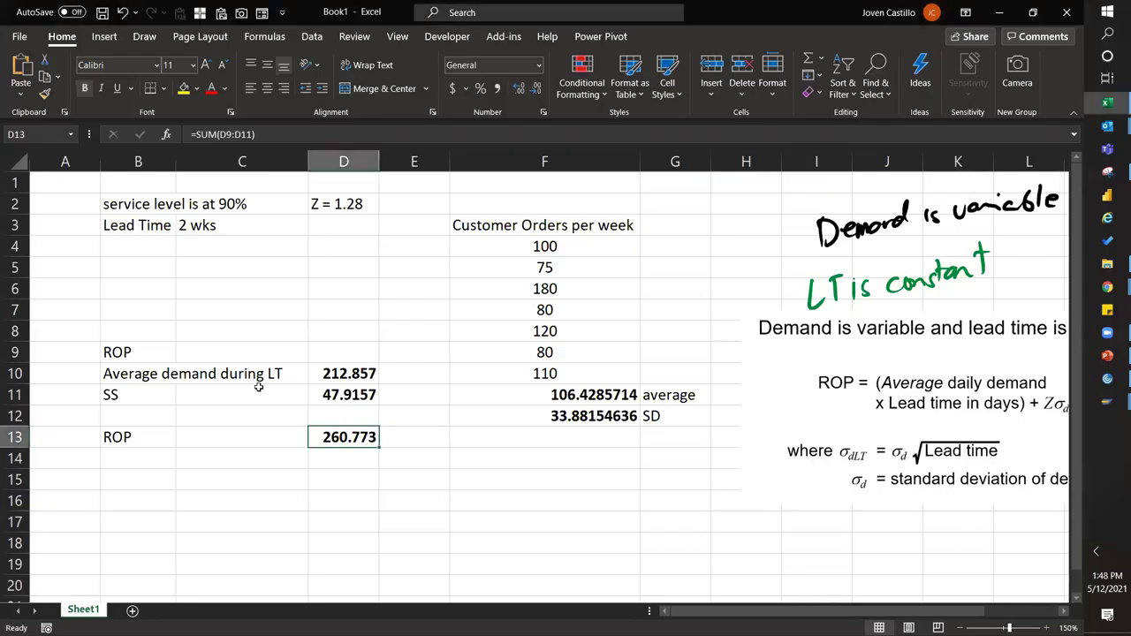
pyautogui.click(257, 471)
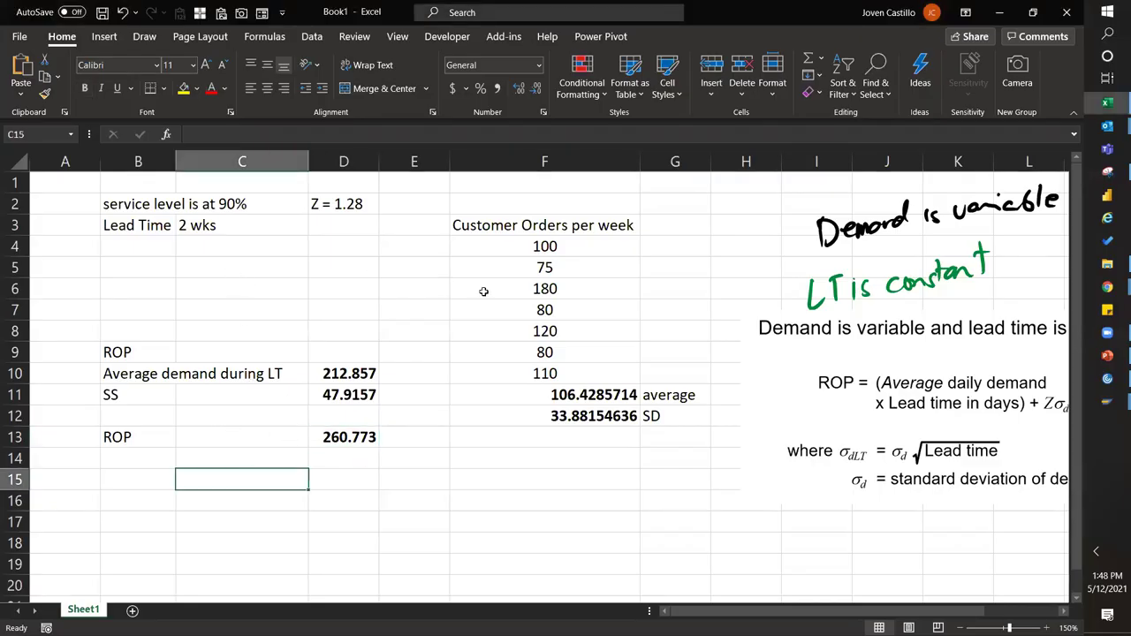
pyautogui.click(860, 215)
pyautogui.moveTo(859, 214); pyautogui.dragTo(809, 234)
pyautogui.click(711, 309)
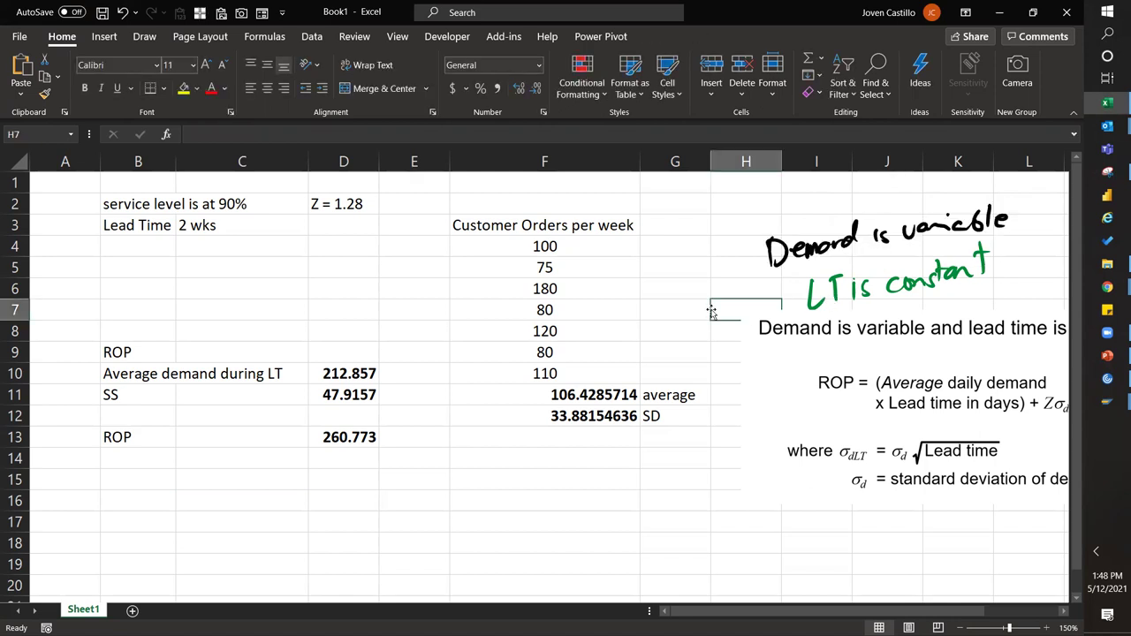
pyautogui.moveTo(752, 341); pyautogui.dragTo(750, 352)
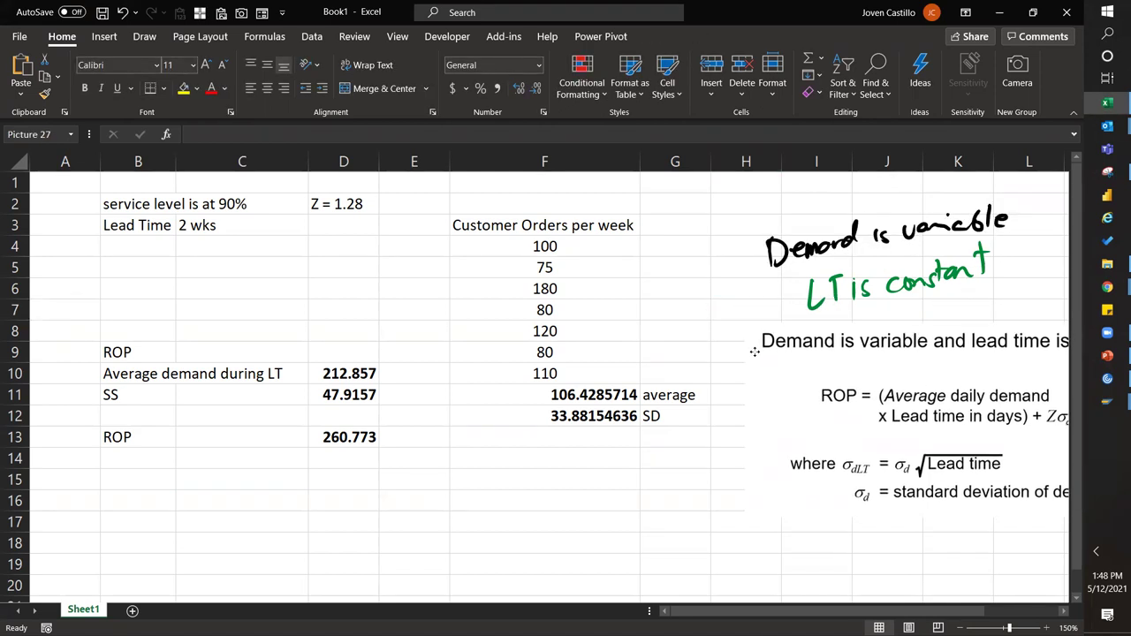
# Go to the empty rows below the finished example and select cell B23
pyautogui.click(539, 244)
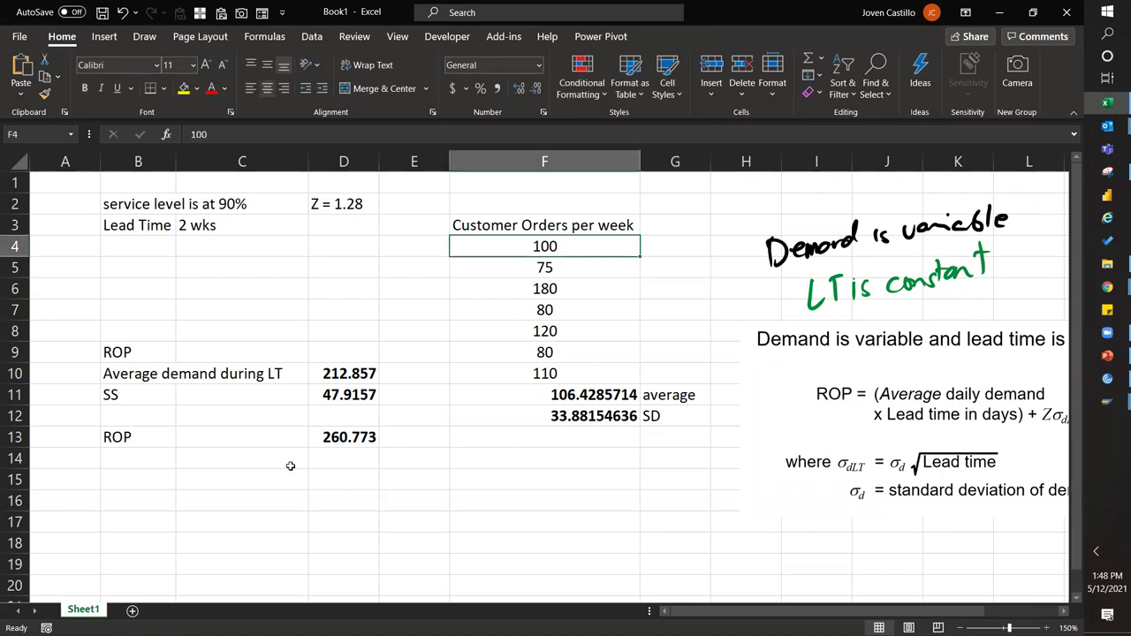
pyautogui.click(139, 536)
pyautogui.press('Down')
pyautogui.press('Down')
pyautogui.press('Down')
pyautogui.press('Down')
pyautogui.press('Down')
pyautogui.press('Down')
pyautogui.press('Down')
pyautogui.press('Down')
pyautogui.press('Down')
pyautogui.press('Down')
pyautogui.press('Down')
pyautogui.press('Down')
pyautogui.press('Down')
pyautogui.press('Down')
pyautogui.press('Down')
pyautogui.press('Down')
pyautogui.press('Down')
pyautogui.press('Down')
pyautogui.press('Down')
pyautogui.press('Down')
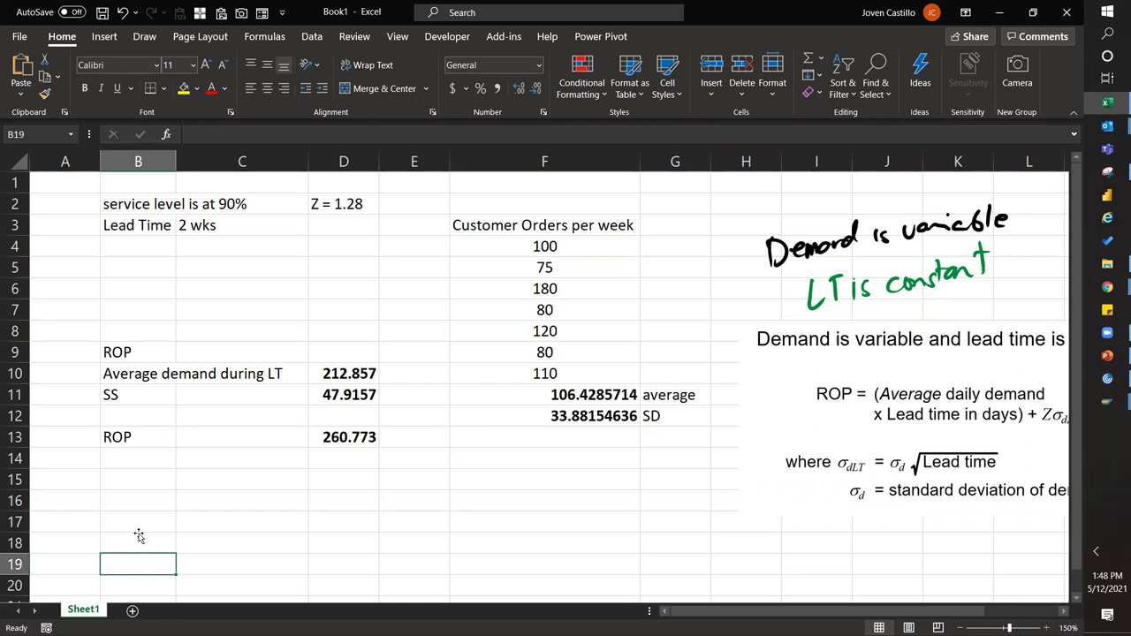
pyautogui.click(141, 236)
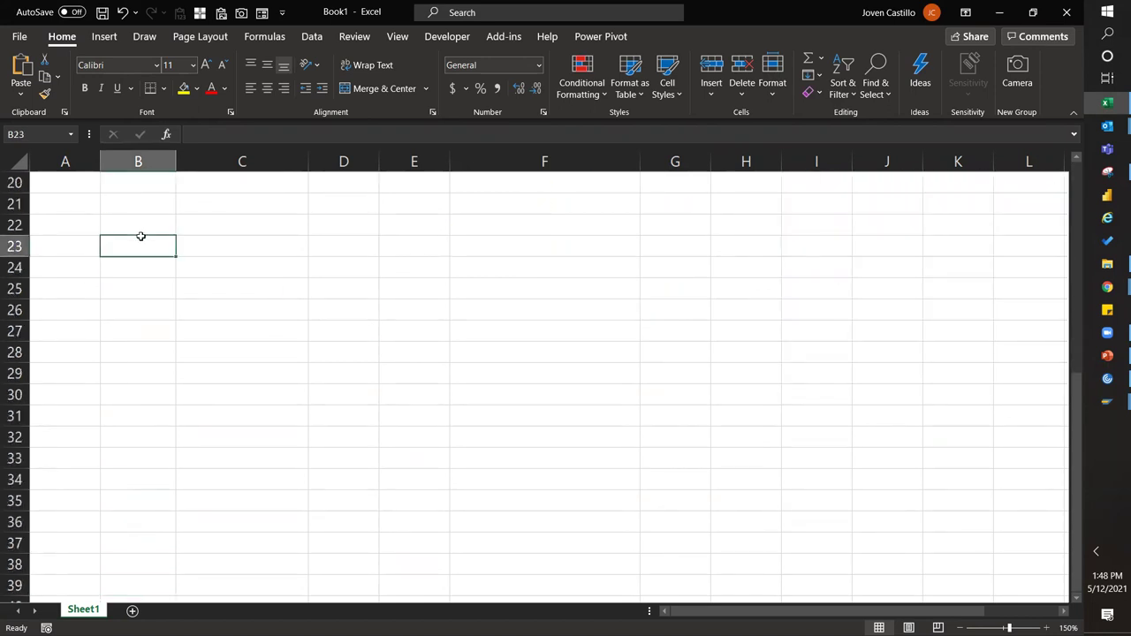
# Switch to PowerPoint and view the variable lead time, constant demand model and its probabilistic example on slides 66 and 67
pyautogui.hotkey('alt', 'Tab')
pyautogui.hotkey('alt', 'Tab')
pyautogui.press('pagedown')
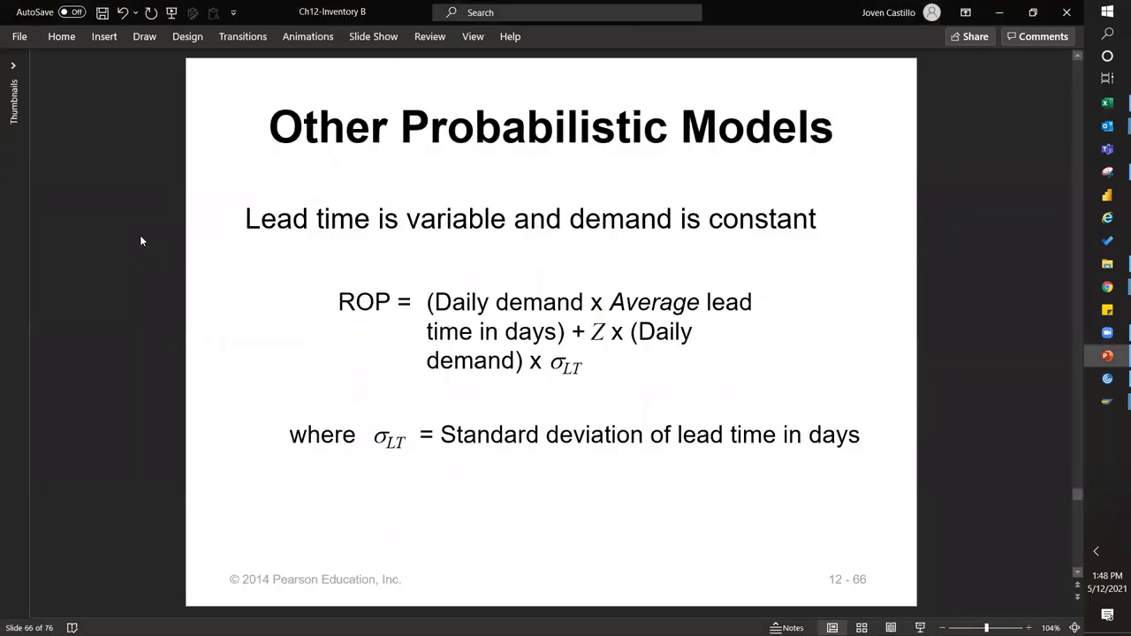
pyautogui.press('pagedown')
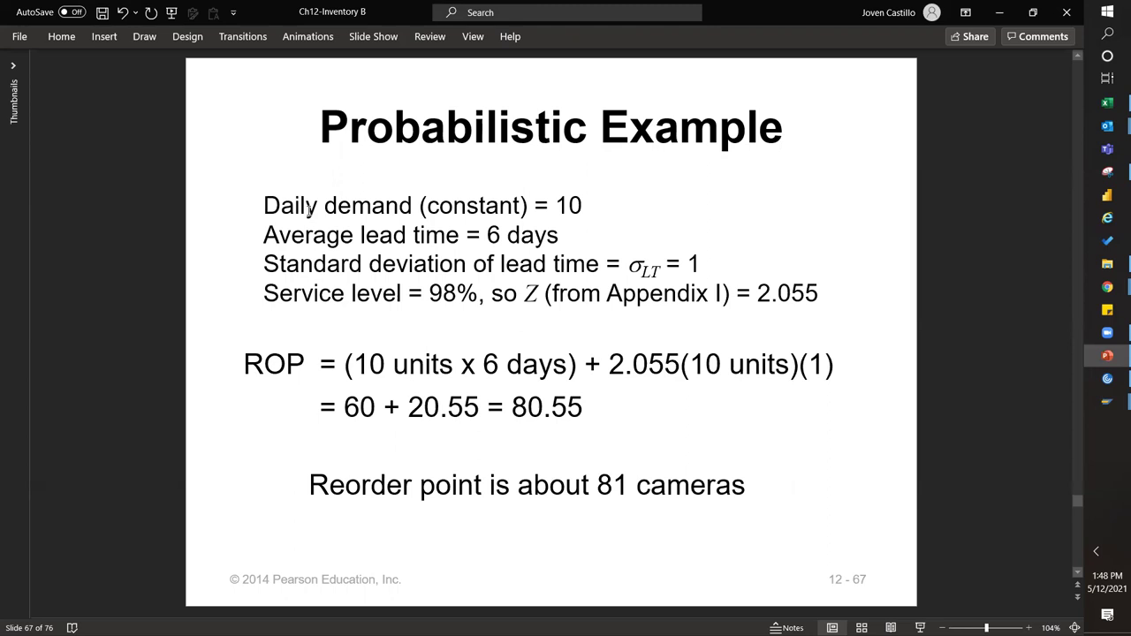
# Check slide 68, return to slide 66 and capture its variable lead time, constant demand formula with the Snipping Tool
pyautogui.scroll(-1, 309, 209)
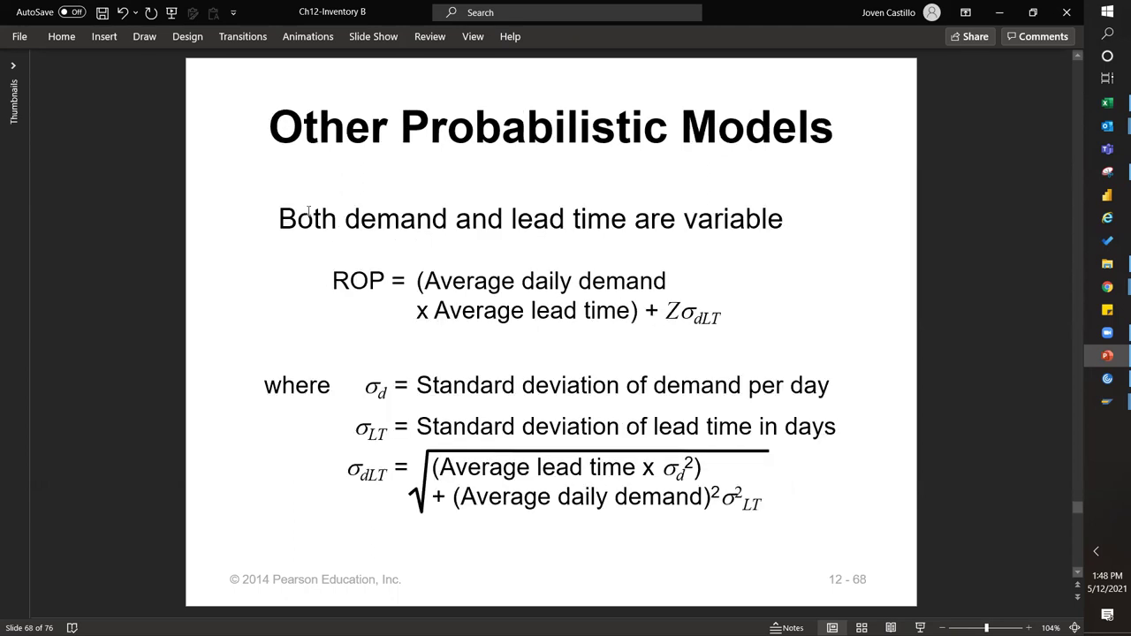
pyautogui.scroll(2, 308, 208)
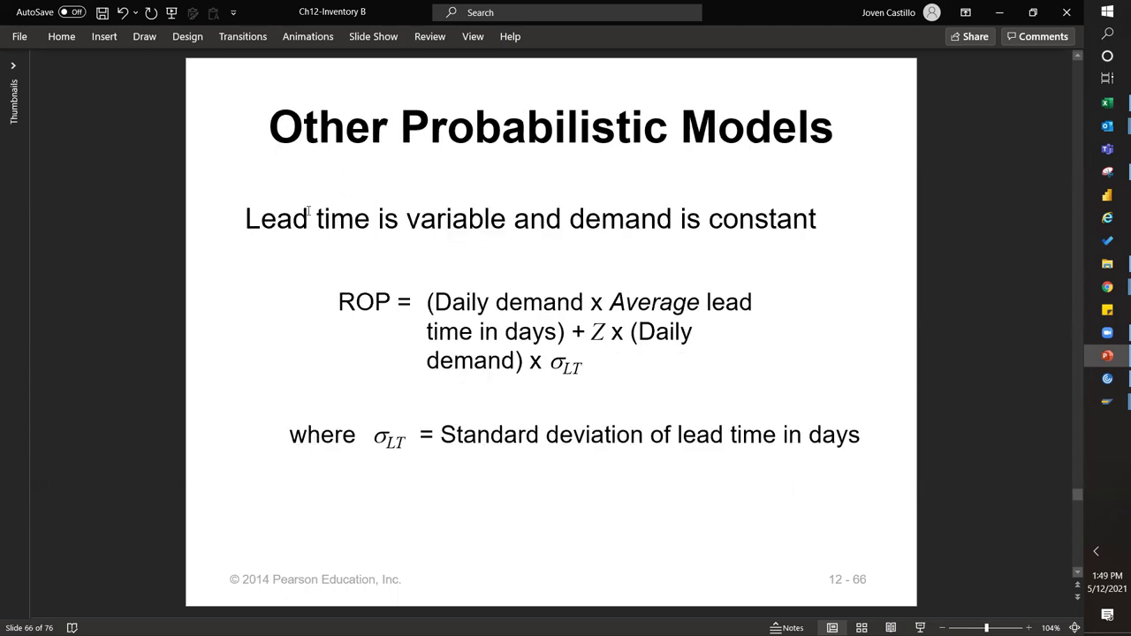
pyautogui.click(357, 232)
pyautogui.click(685, 256)
pyautogui.click(1107, 172)
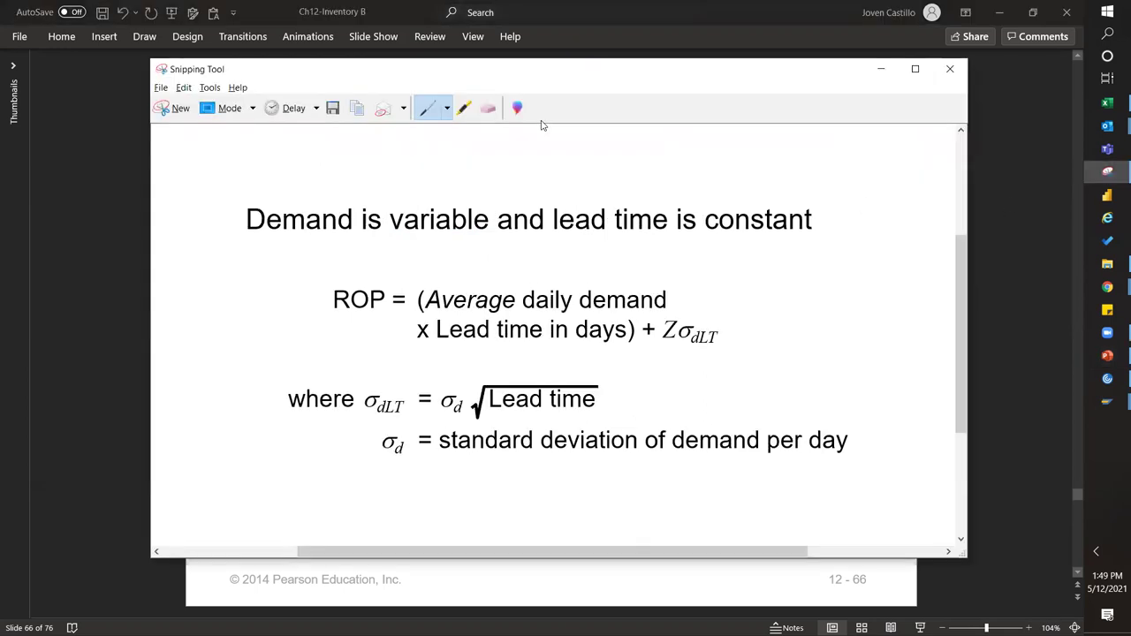
pyautogui.click(174, 108)
pyautogui.moveTo(224, 177); pyautogui.dragTo(862, 462)
# Switch to Excel, paste the captured formula, shrink the picture and place it from column F beside the empty rows starting at row 21
pyautogui.hotkey('alt', 'Tab')
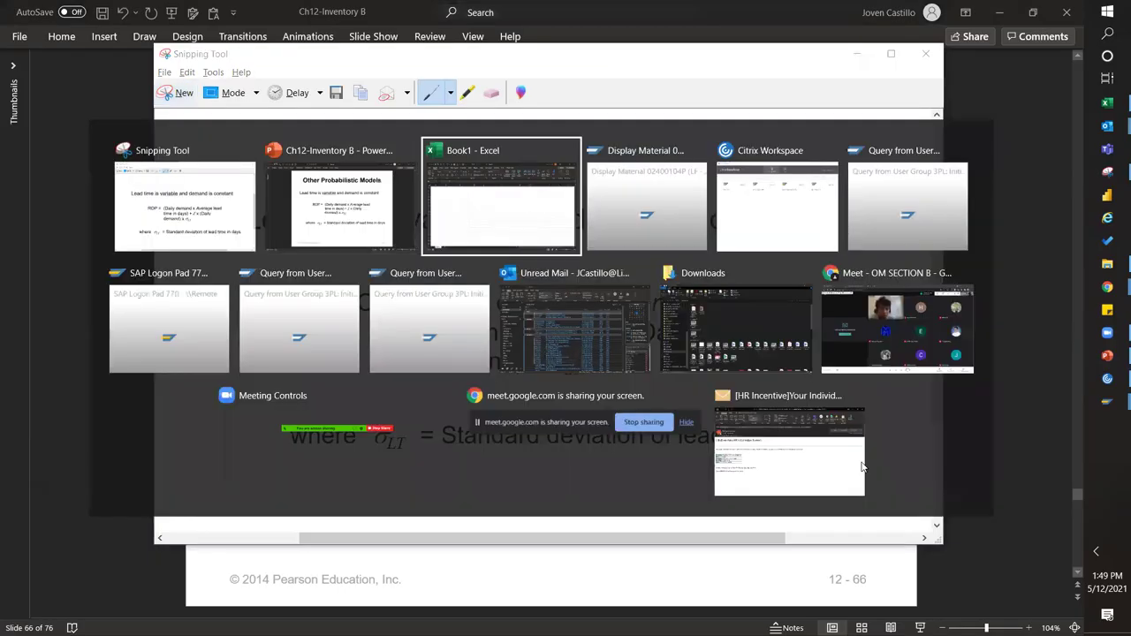
pyautogui.hotkey('ctrl', 'v')
pyautogui.moveTo(537, 363); pyautogui.dragTo(723, 368)
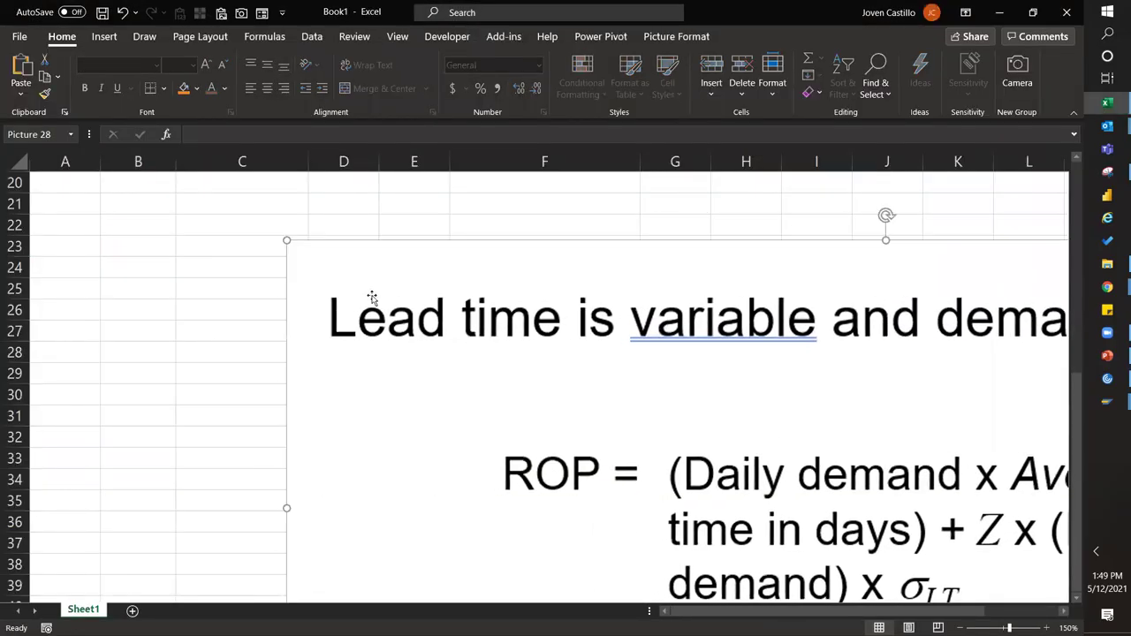
pyautogui.moveTo(556, 379); pyautogui.dragTo(520, 249)
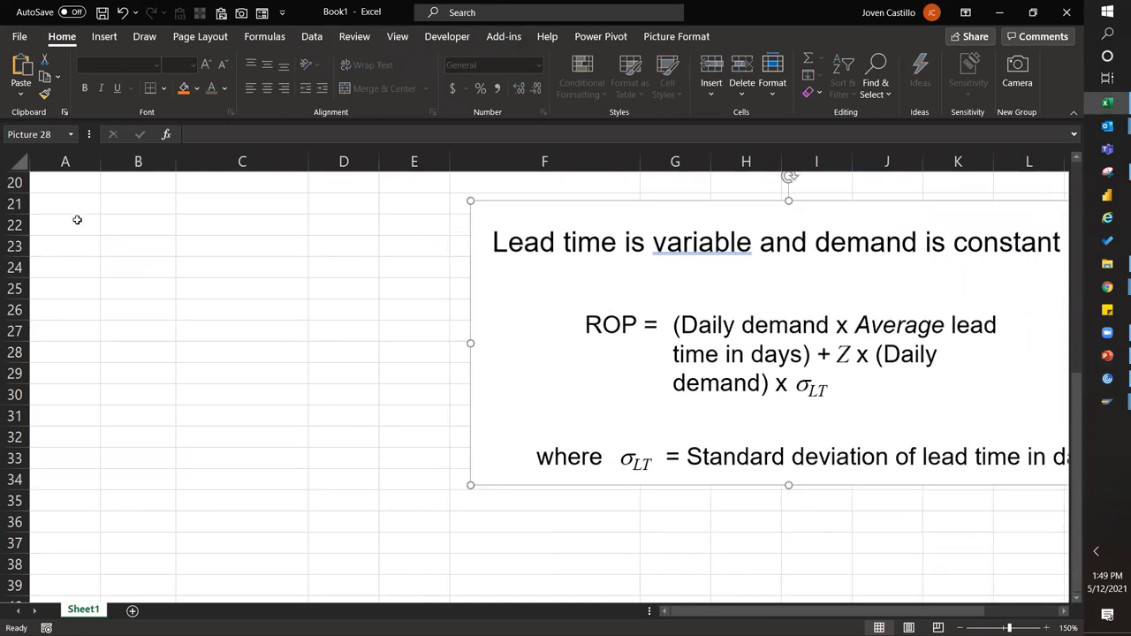
# Enter the label "Daily Demand" in cell A23 and "200 units" in C23
pyautogui.click(94, 247)
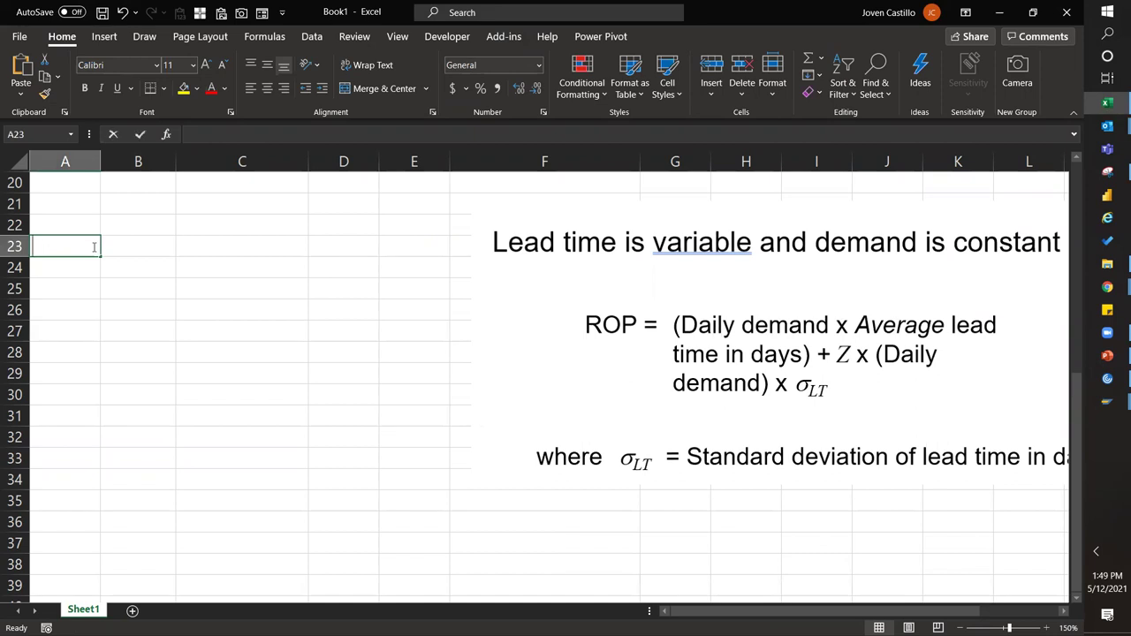
pyautogui.write('Daily Demand')
pyautogui.press('Tab')
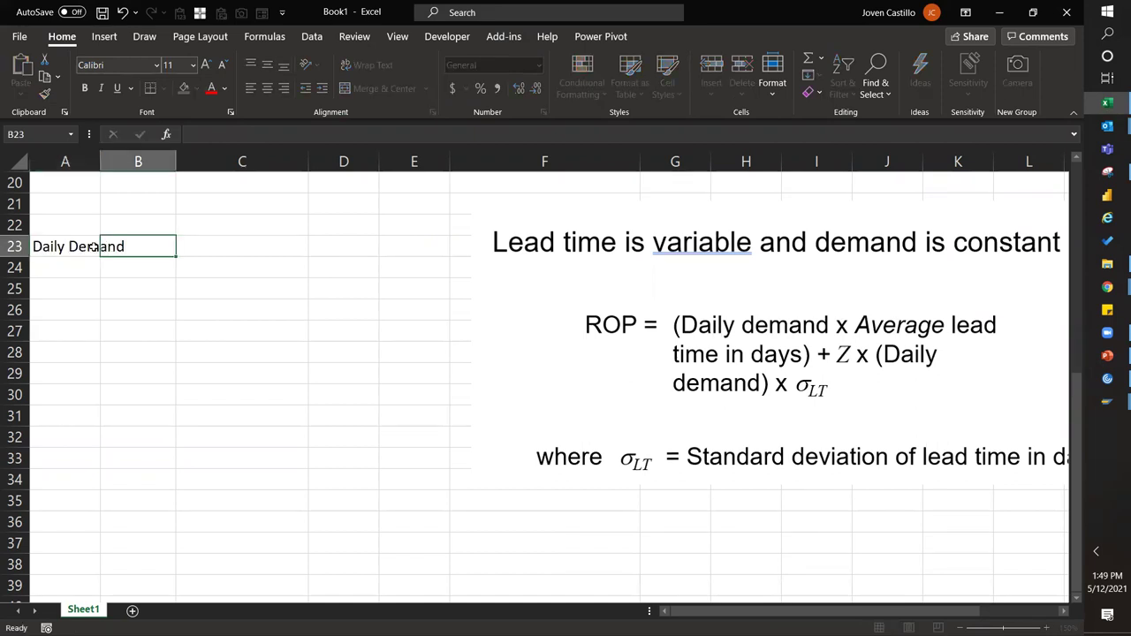
pyautogui.press('Tab')
pyautogui.write('200 units')
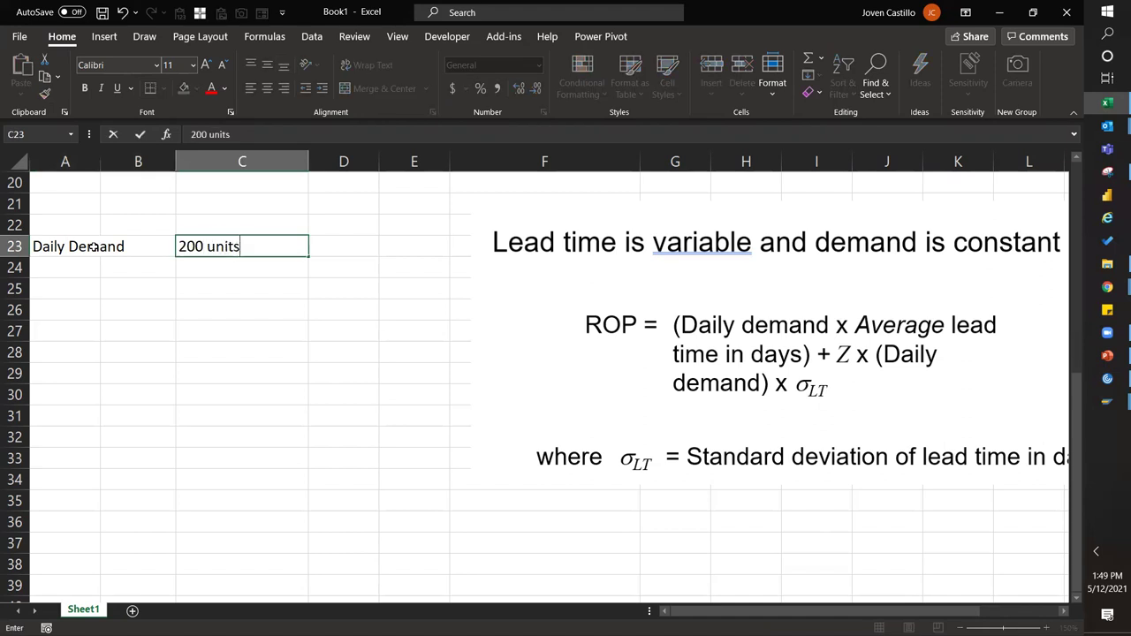
pyautogui.click(178, 309)
# Enter the note "LT is normally distributed" in cell A25
pyautogui.click(74, 276)
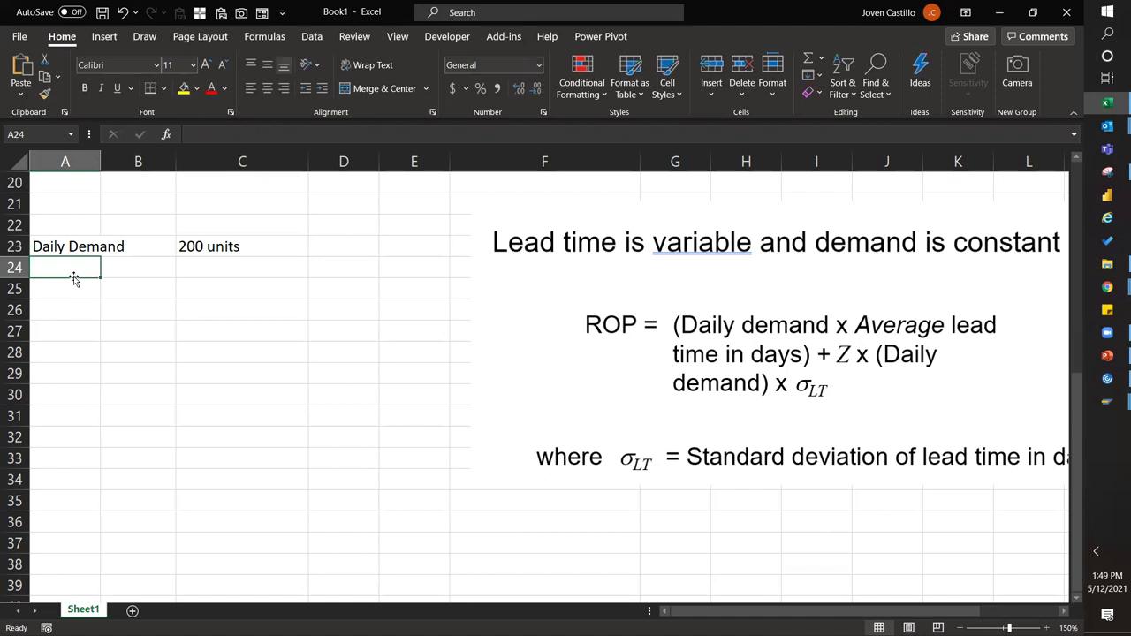
pyautogui.click(74, 279)
pyautogui.write('LT is normally dis')
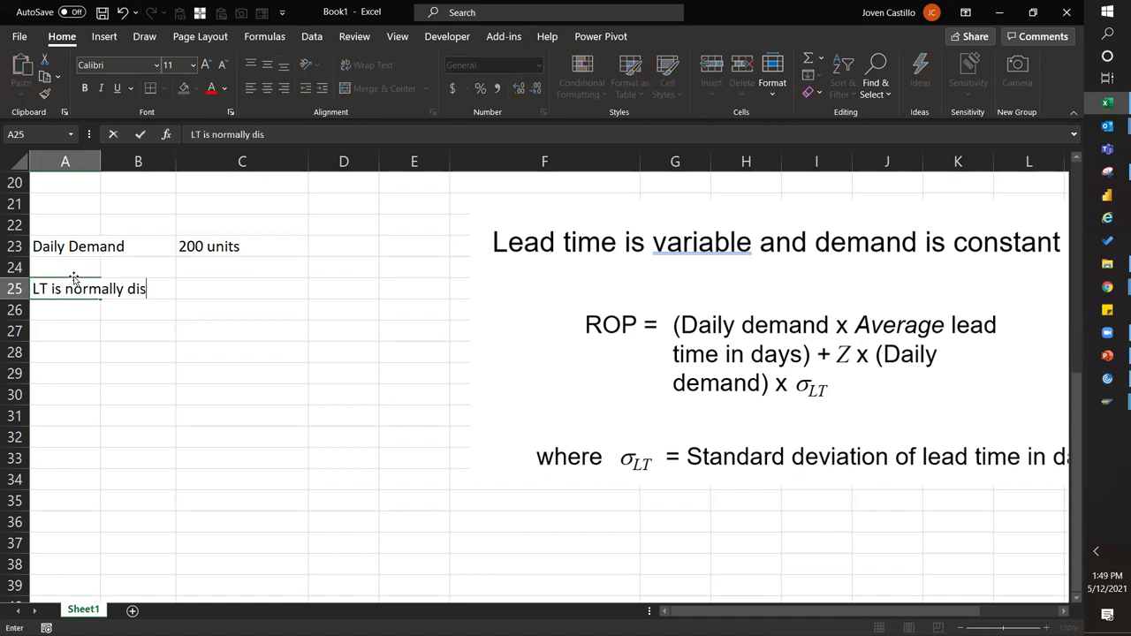
pyautogui.write('tributed')
pyautogui.press('Return')
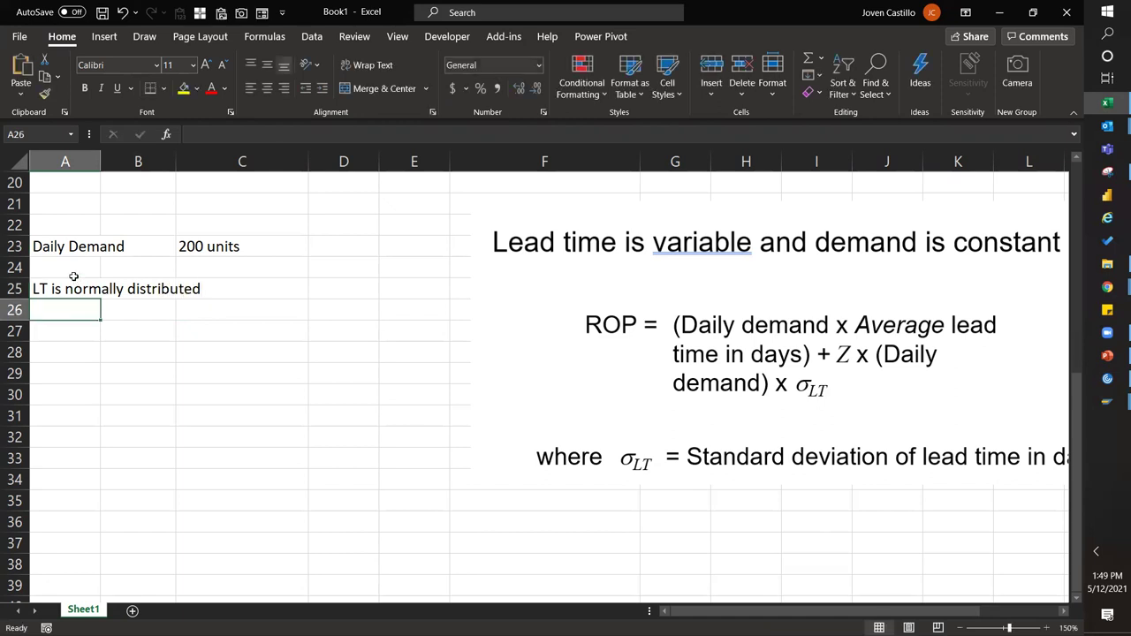
# Enter the lead times 5, 6, 7, 6, 5, 4, 6, 7 and 8 in cells C27 to C35
pyautogui.click(162, 328)
pyautogui.click(209, 326)
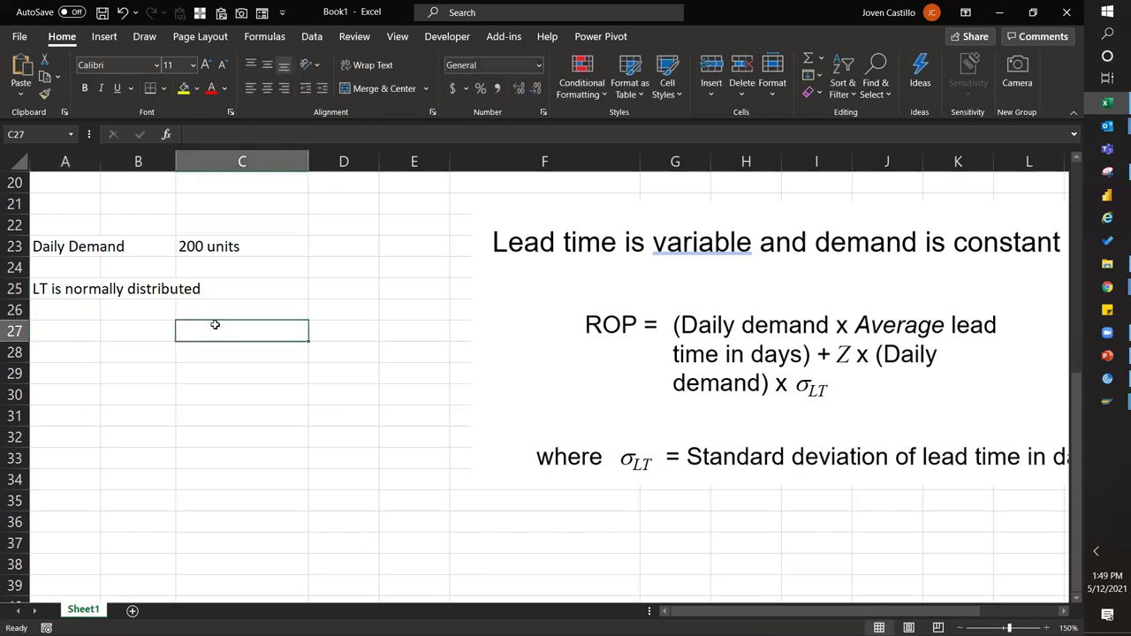
pyautogui.write('R')
pyautogui.press('BackSpace')
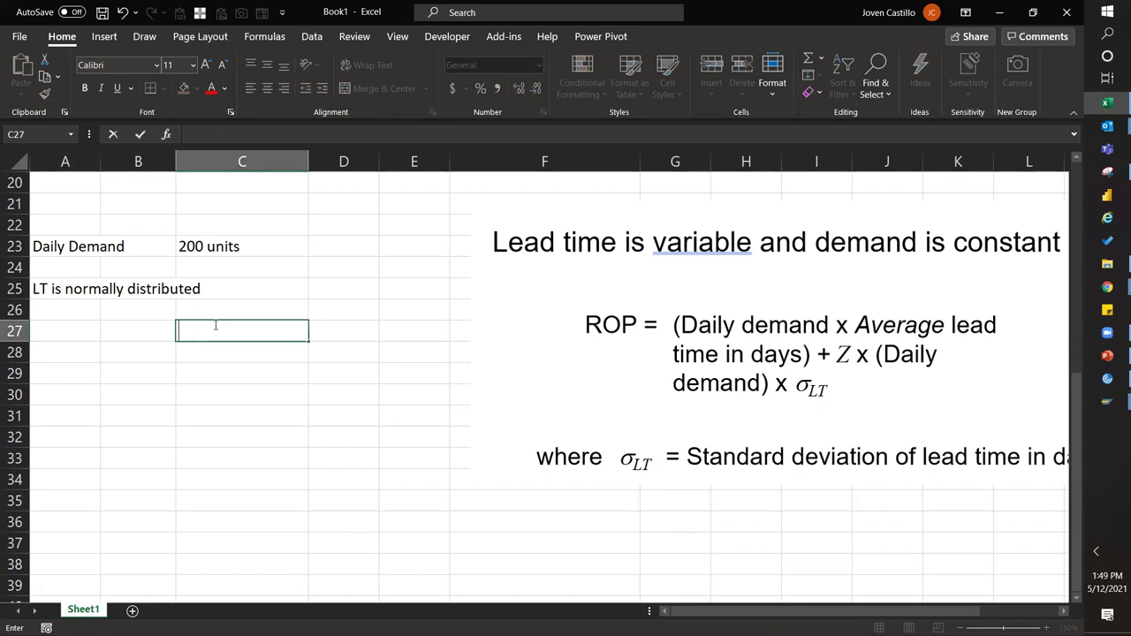
pyautogui.write('5')
pyautogui.press('Return')
pyautogui.write('6')
pyautogui.press('Return')
pyautogui.write('7')
pyautogui.press('Return')
pyautogui.write('6')
pyautogui.press('Return')
pyautogui.write('5')
pyautogui.press('Return')
pyautogui.write('4')
pyautogui.press('Return')
pyautogui.write('6')
pyautogui.press('Return')
pyautogui.write('7 ')
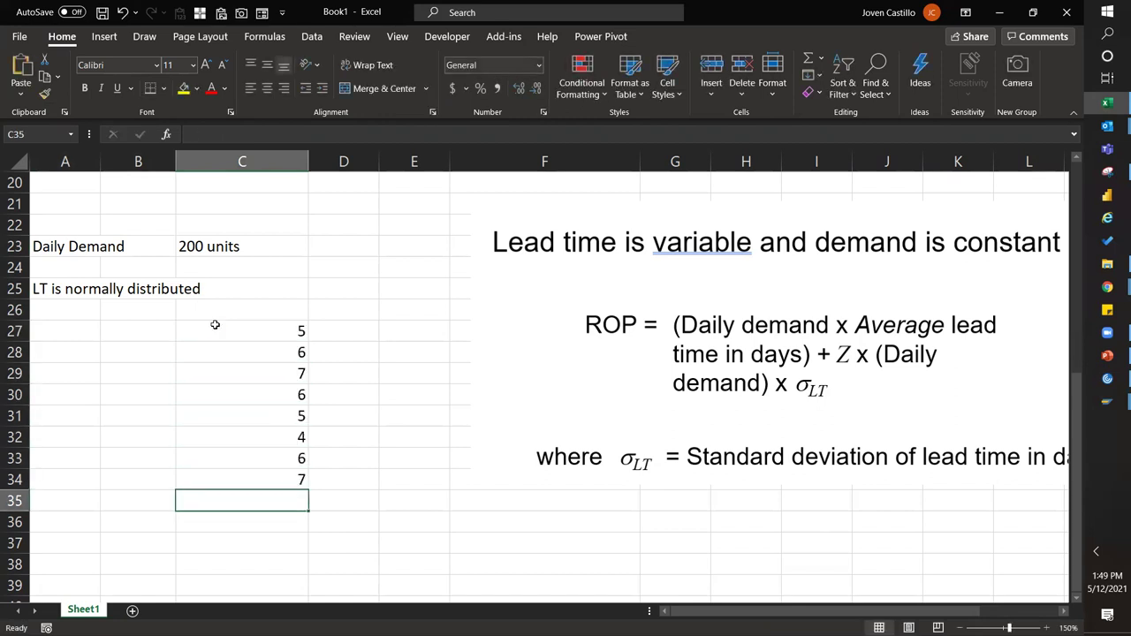
pyautogui.write('8')
pyautogui.press('Return')
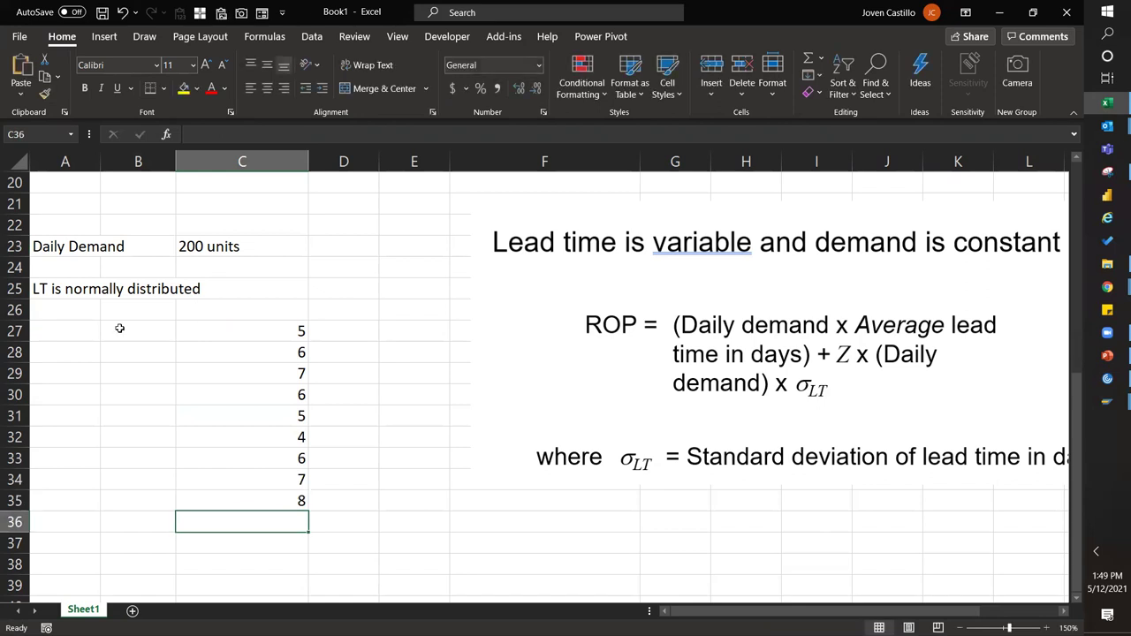
# Label the lead time rows WK1 to WK9 by entering WK1 in B27 and filling the series down to B35
pyautogui.click(121, 329)
pyautogui.write('WK1')
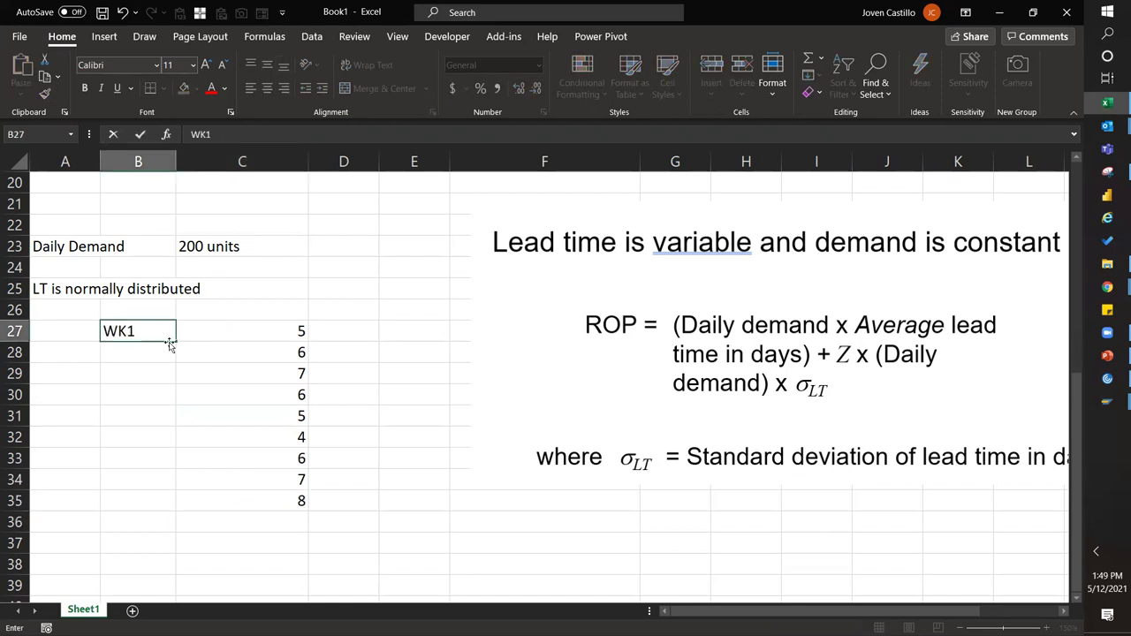
pyautogui.moveTo(175, 341); pyautogui.dragTo(175, 517)
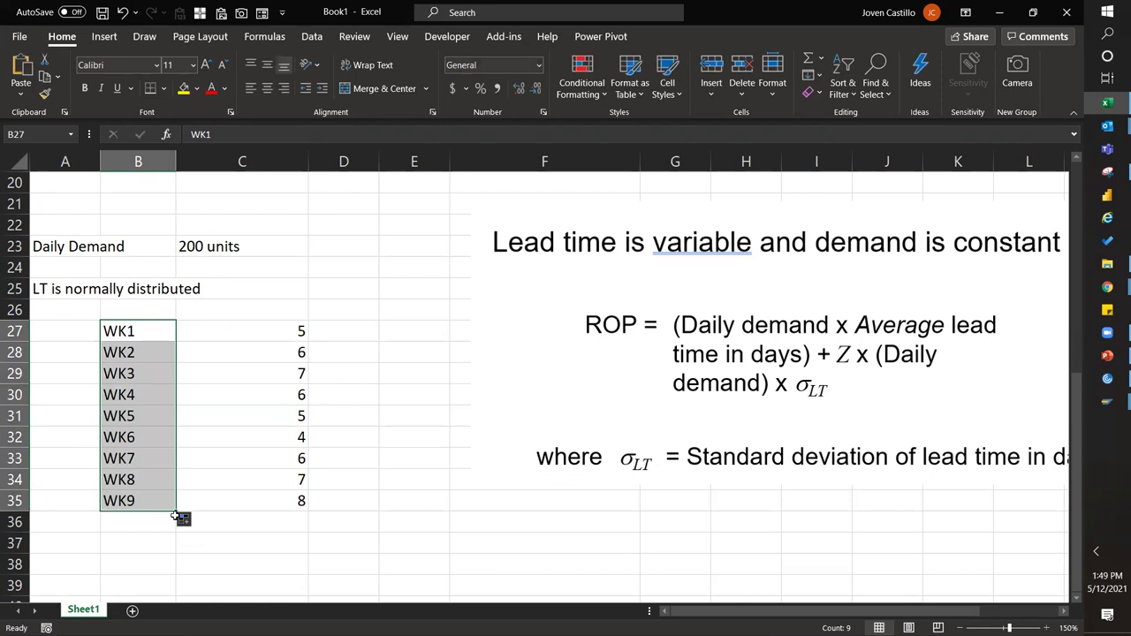
# Center cells C26 to C36 and add the heading "LT" above the lead times in C26
pyautogui.click(294, 521)
pyautogui.moveTo(287, 315); pyautogui.dragTo(267, 527)
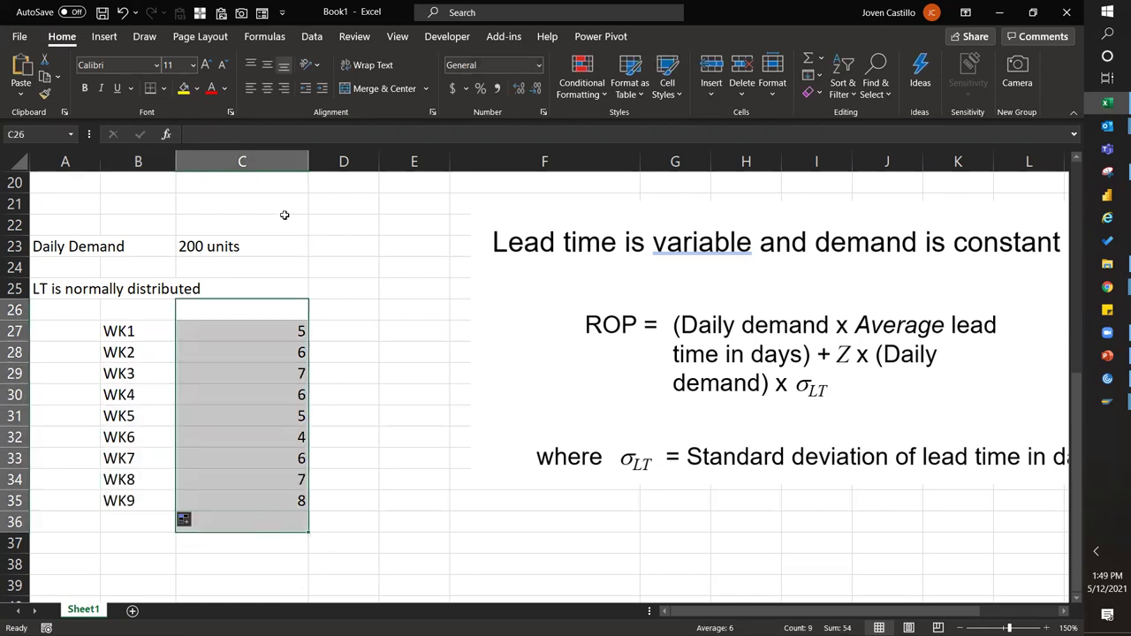
pyautogui.click(267, 89)
pyautogui.click(233, 293)
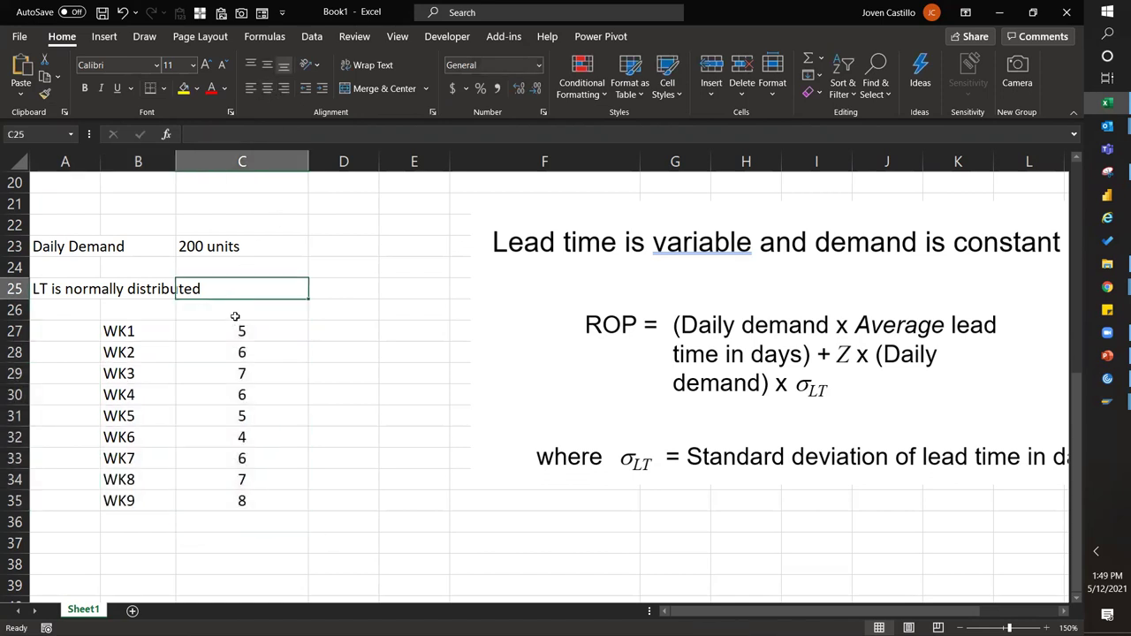
pyautogui.click(235, 317)
pyautogui.write('LT')
pyautogui.press('Left')
pyautogui.press('Right')
# Calculate the average lead time in C37 with =AVERAGE(C27:C35) and label it "ave. LT" in B37
pyautogui.press('Down')
pyautogui.press('Down')
pyautogui.press('Down')
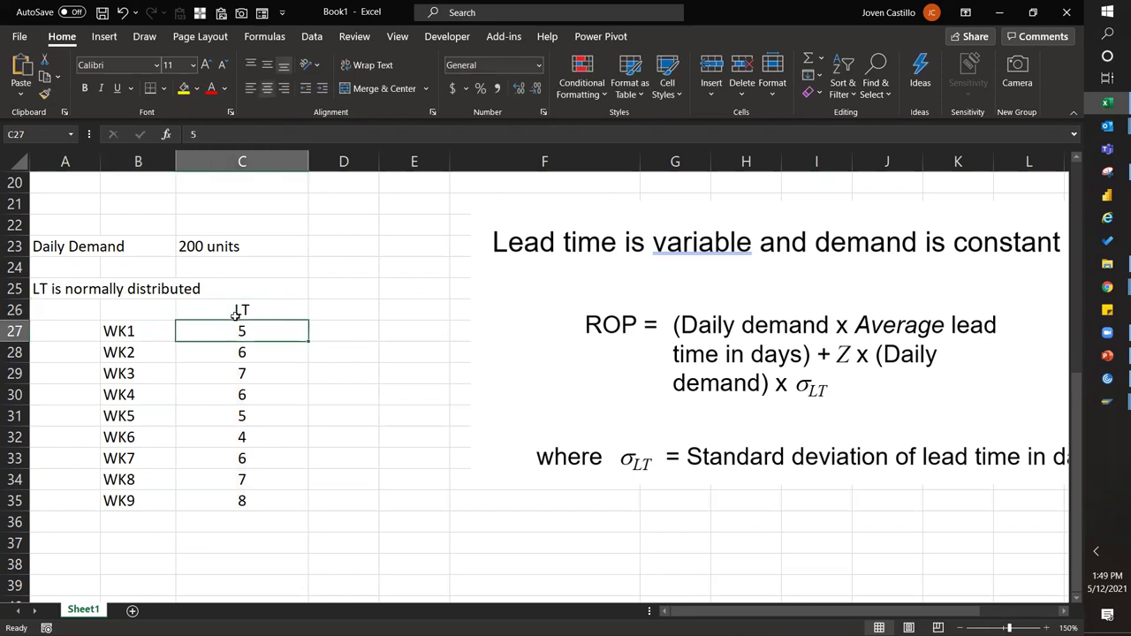
pyautogui.press('Down')
pyautogui.press('Down')
pyautogui.press('Down')
pyautogui.press('Down')
pyautogui.press('Down')
pyautogui.press('Down')
pyautogui.press('Down')
pyautogui.press('Down')
pyautogui.write('=a')
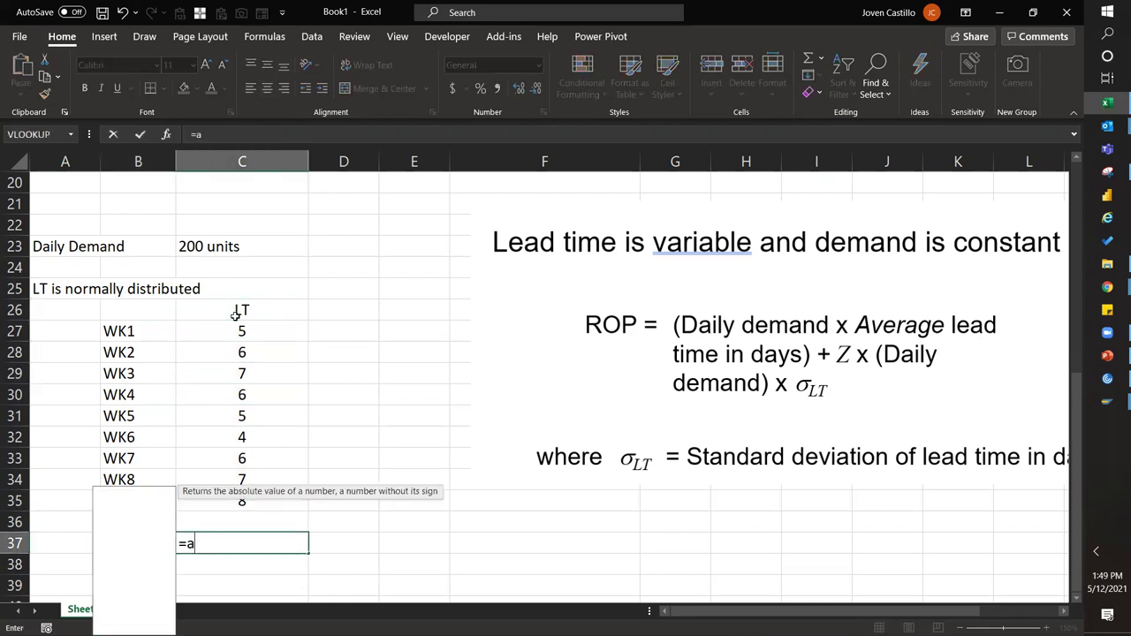
pyautogui.write('verage(')
pyautogui.press('Up')
pyautogui.press('Up')
pyautogui.hotkey('shift', 'Up')
pyautogui.hotkey('shift', 'Up')
pyautogui.hotkey('shift', 'Up')
pyautogui.hotkey('shift', 'Up')
pyautogui.hotkey('shift', 'Up')
pyautogui.hotkey('shift', 'Up')
pyautogui.hotkey('shift', 'Up')
pyautogui.hotkey('shift', 'Up')
pyautogui.hotkey('ctrl', 'Return')
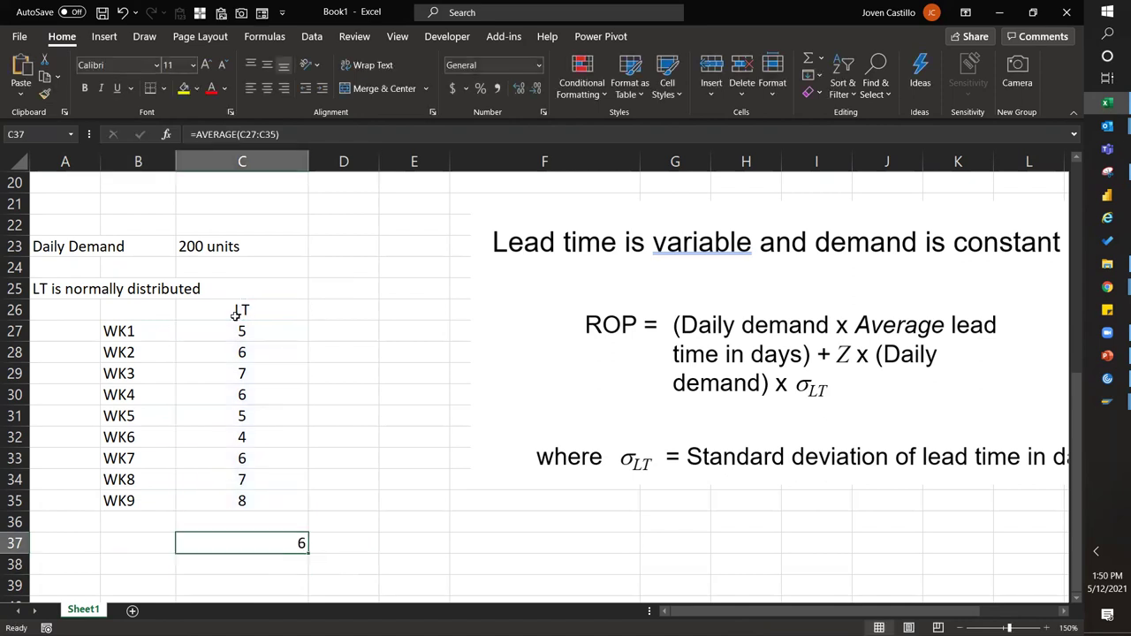
pyautogui.press('Left')
pyautogui.write('ave. LT')
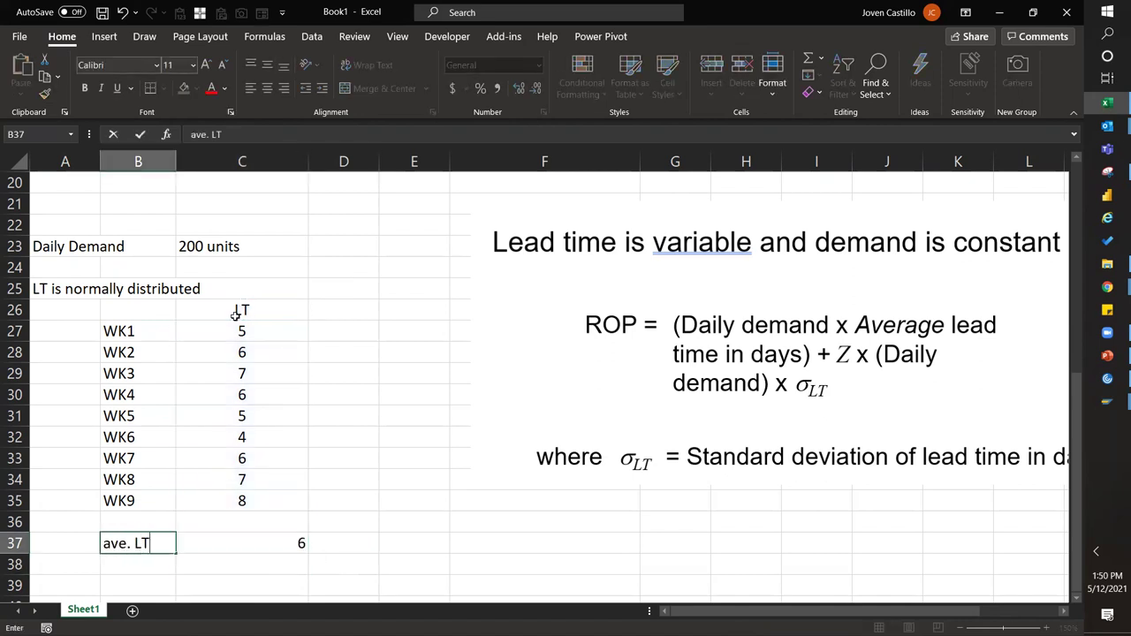
pyautogui.press('Return')
# Label B38 "Sd LT", calculate the lead time's standard deviation in C38 with =STDEV.P(C27:C35) and make the result bold
pyautogui.write('Sd LT')
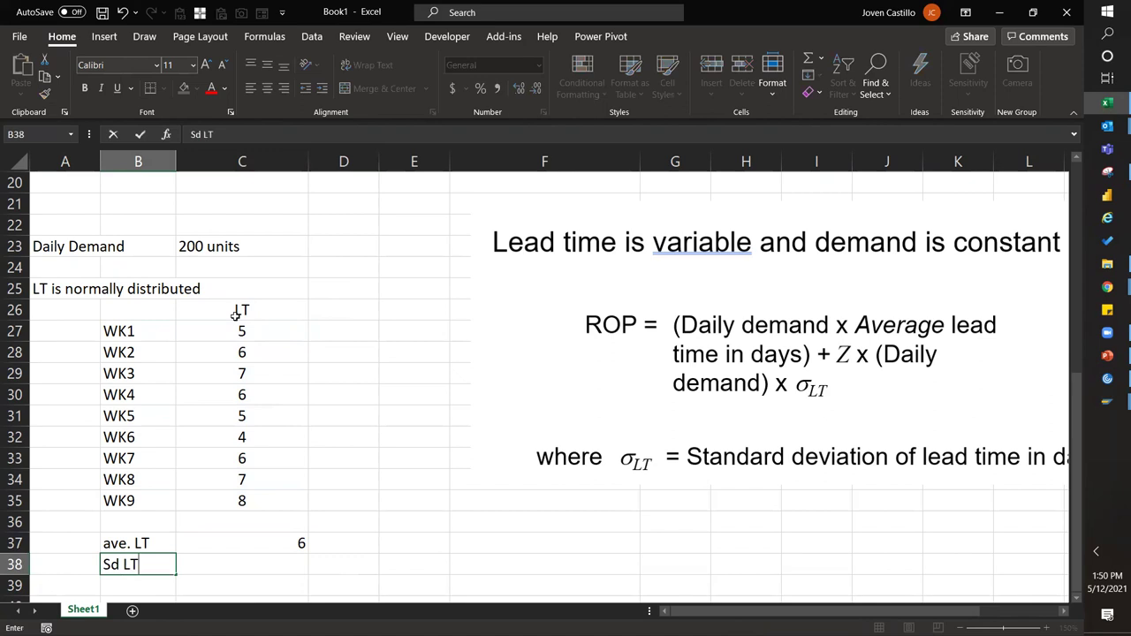
pyautogui.press('Tab')
pyautogui.write('=')
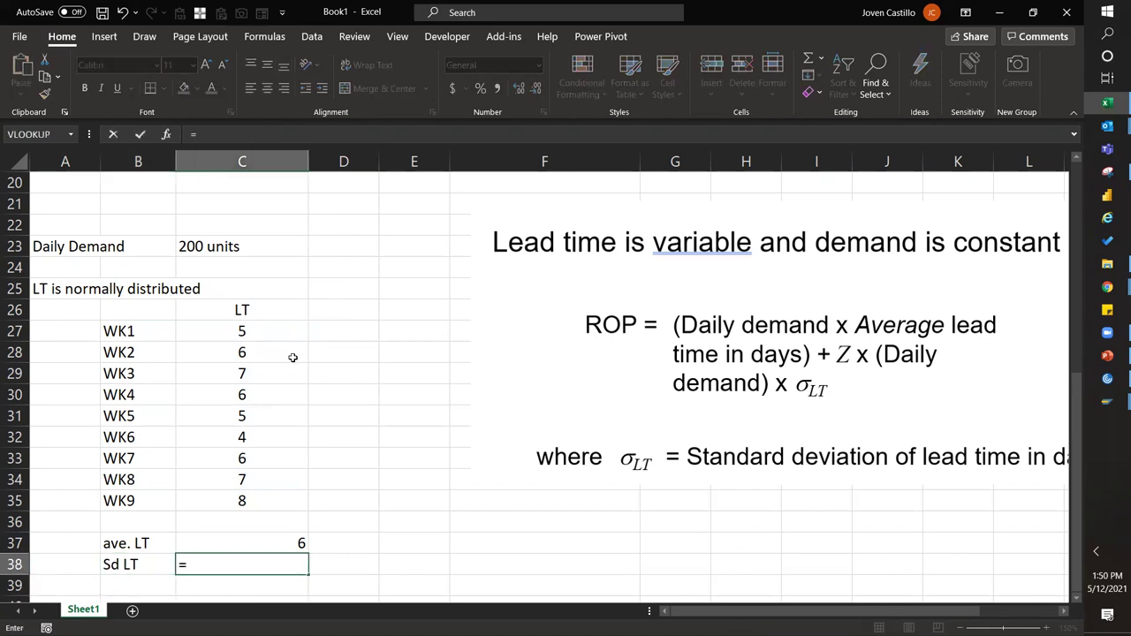
pyautogui.write('std')
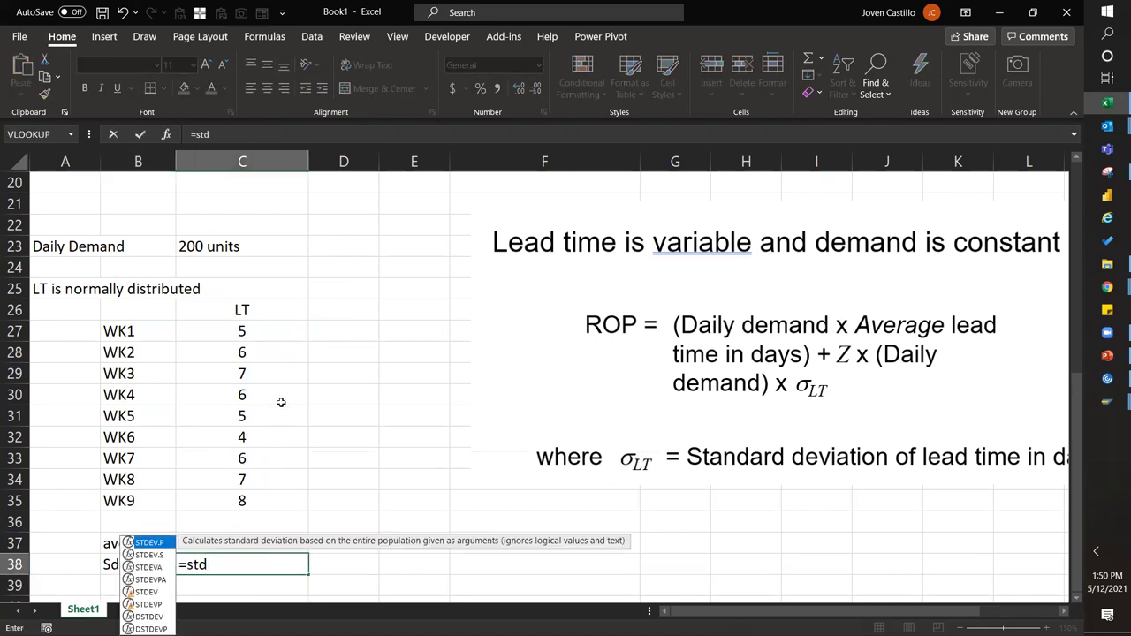
pyautogui.doubleClick(165, 546)
pyautogui.moveTo(242, 333); pyautogui.dragTo(241, 500)
pyautogui.press('Return')
pyautogui.press('Up')
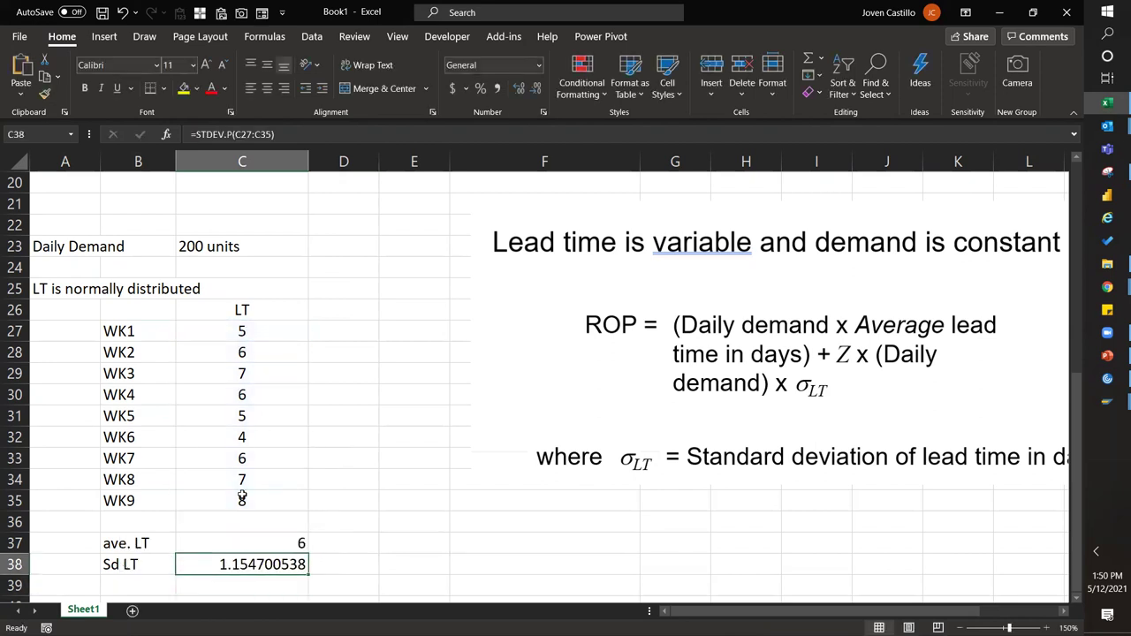
pyautogui.hotkey('ctrl', 'b')
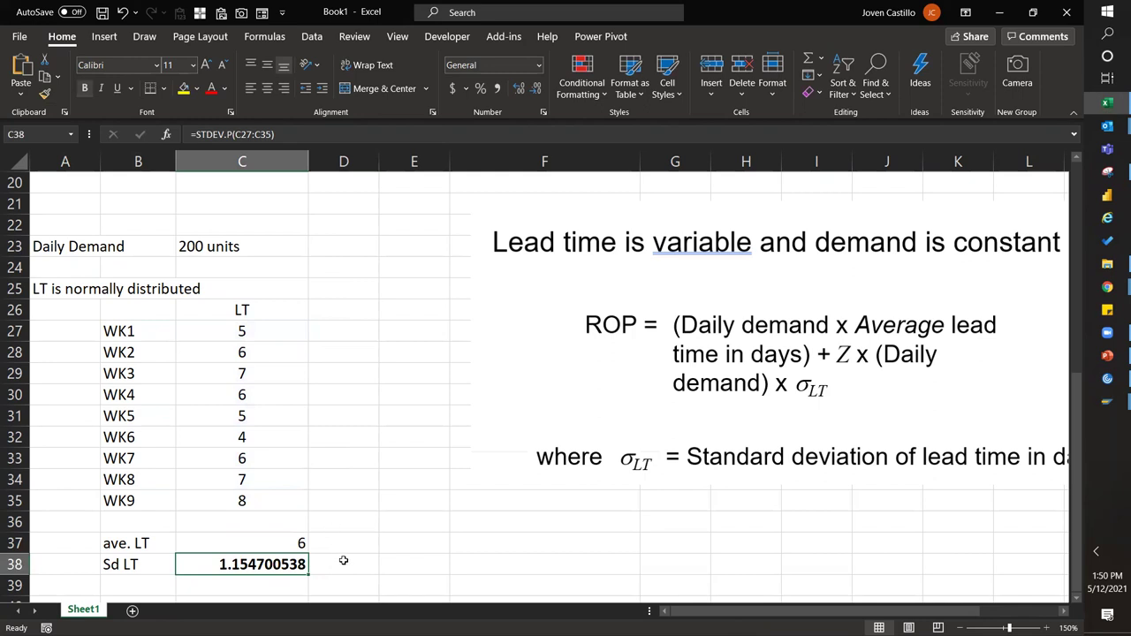
# Change the lead time heading in C26 to "LT (days)" and move the formula picture slightly farther from the data
pyautogui.doubleClick(270, 306)
pyautogui.write('(days)')
pyautogui.press('Return')
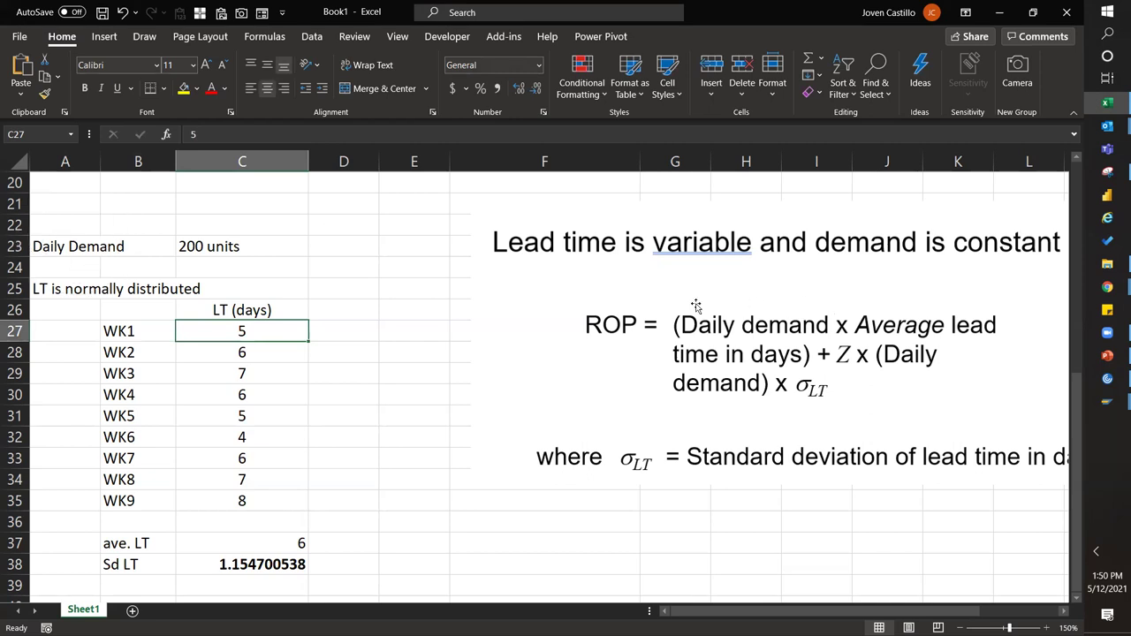
pyautogui.moveTo(677, 293); pyautogui.dragTo(761, 307)
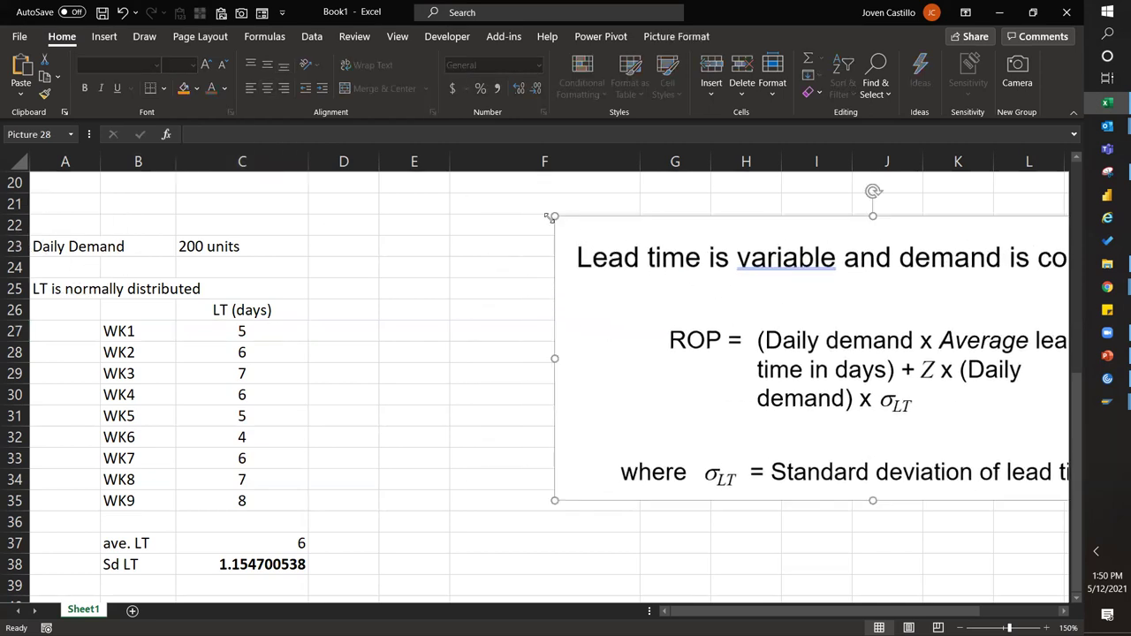
# Copy the 90% service level and Z = 1.28 from row 2 of the first example into row 24, starting at A24
pyautogui.click(396, 223)
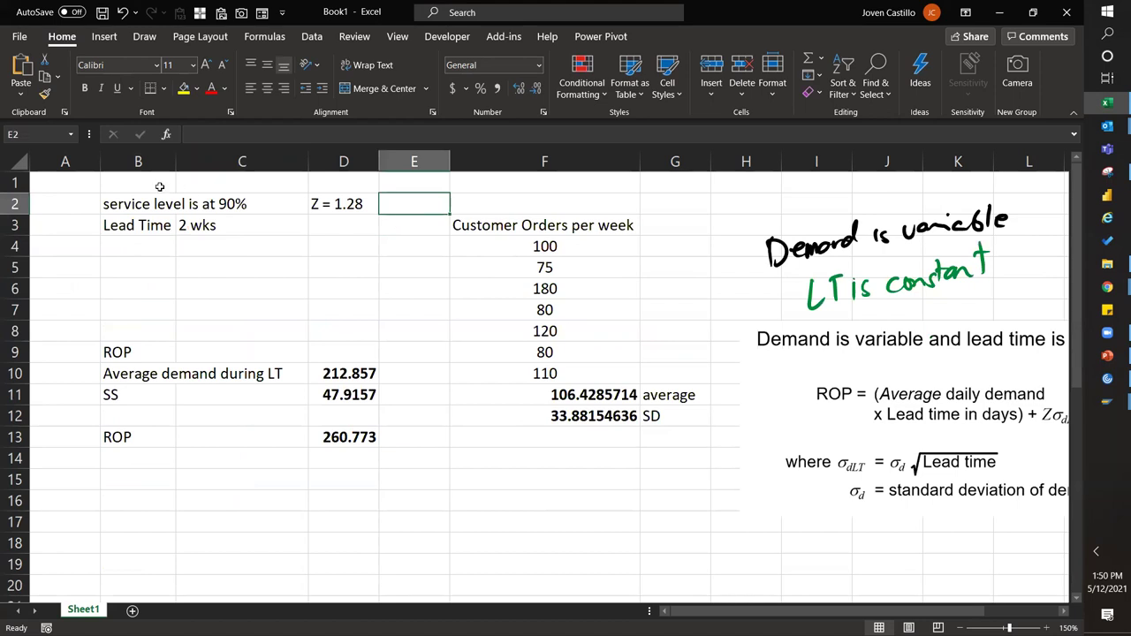
pyautogui.moveTo(127, 198); pyautogui.dragTo(354, 205)
pyautogui.hotkey('ctrl', 'c')
pyautogui.press('pagedown')
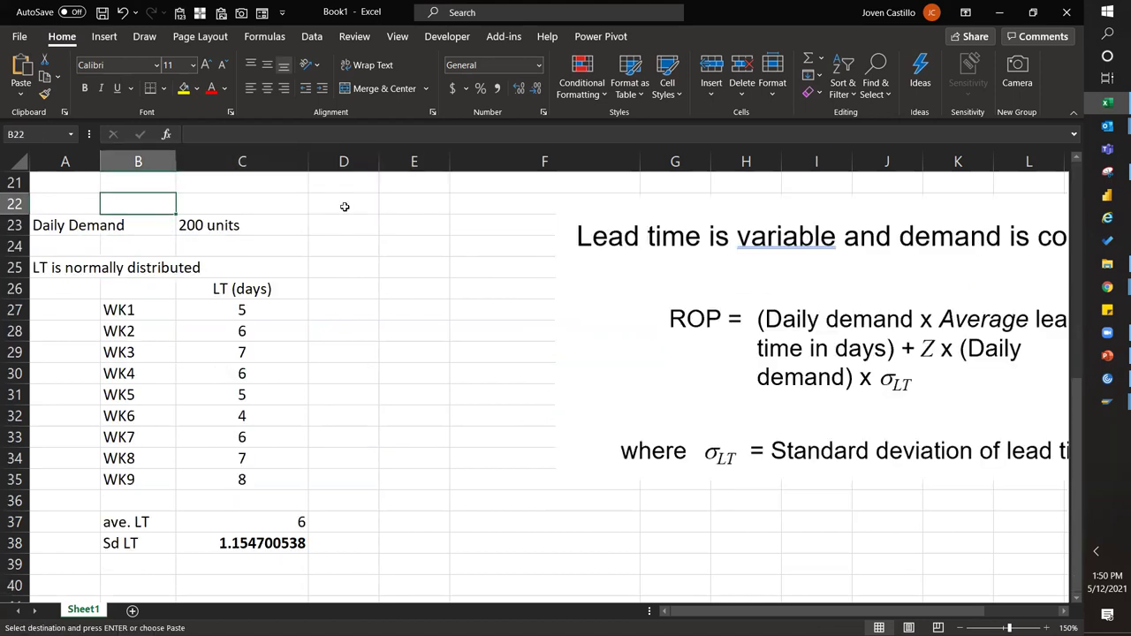
pyautogui.click(49, 255)
pyautogui.press('Return')
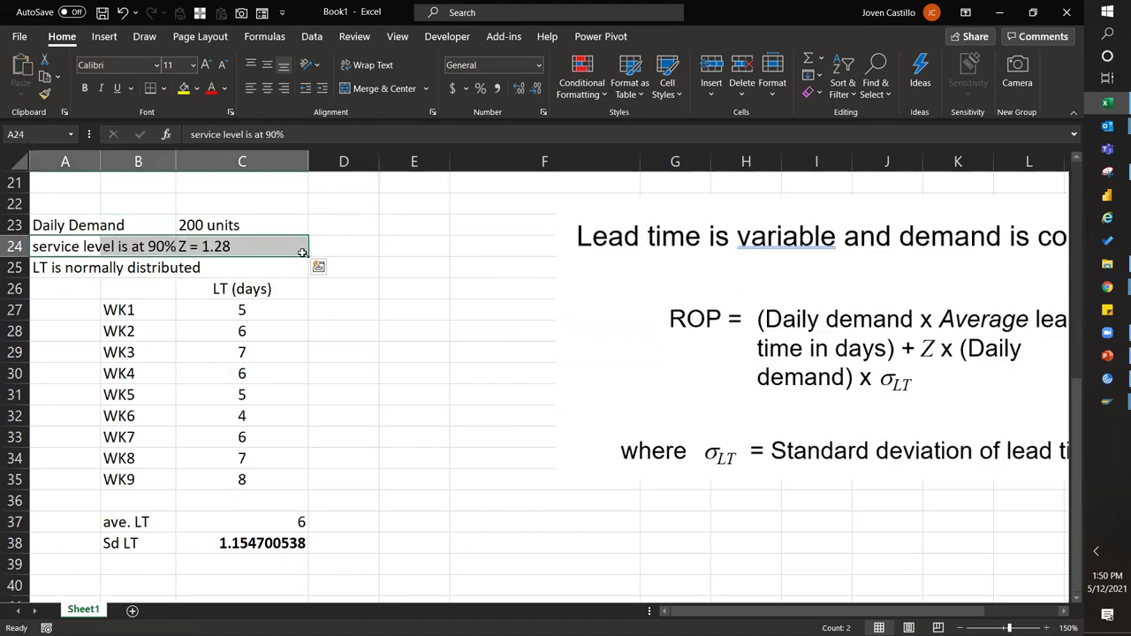
pyautogui.click(419, 263)
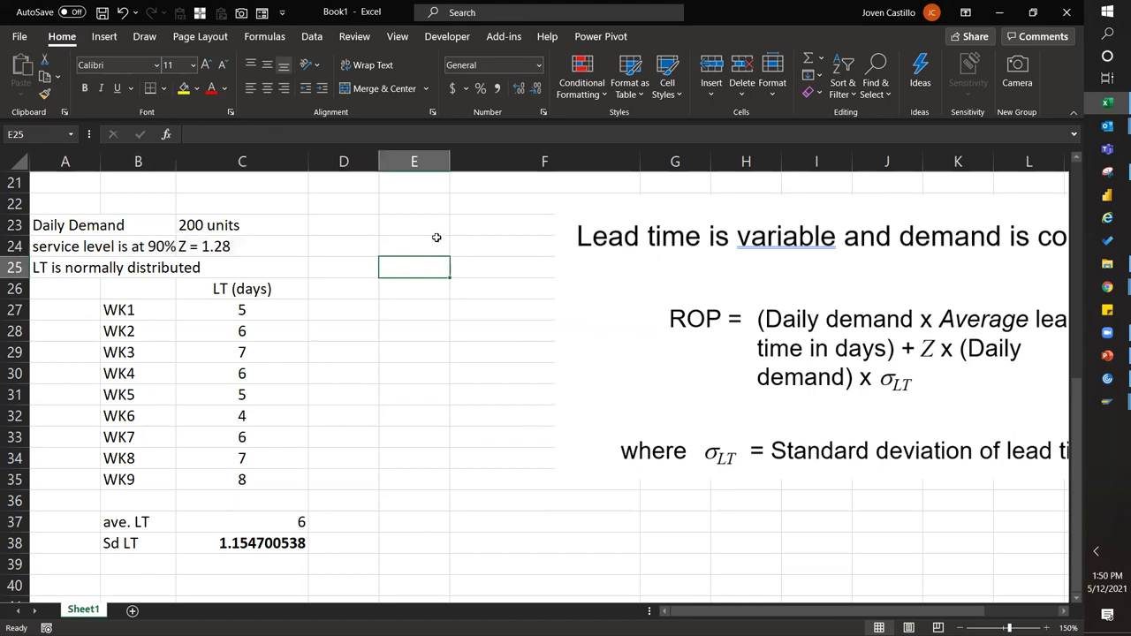
# Shrink the formula picture and move it farther from the data, and enter the heading "ROP" in E25
pyautogui.moveTo(687, 291); pyautogui.dragTo(698, 341)
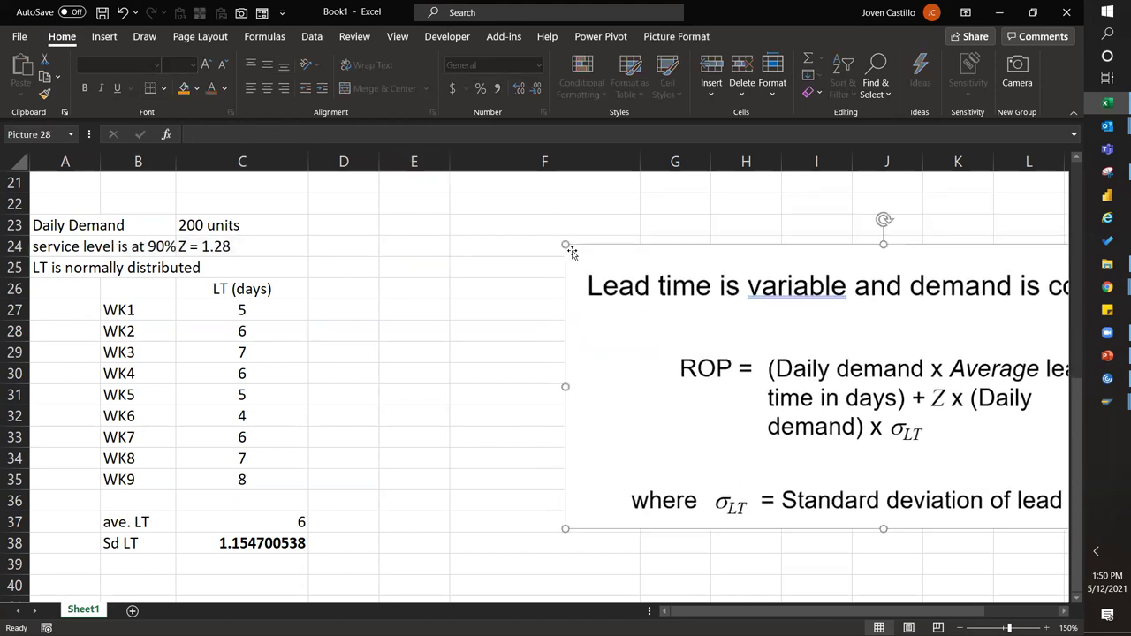
pyautogui.moveTo(655, 309); pyautogui.dragTo(843, 339)
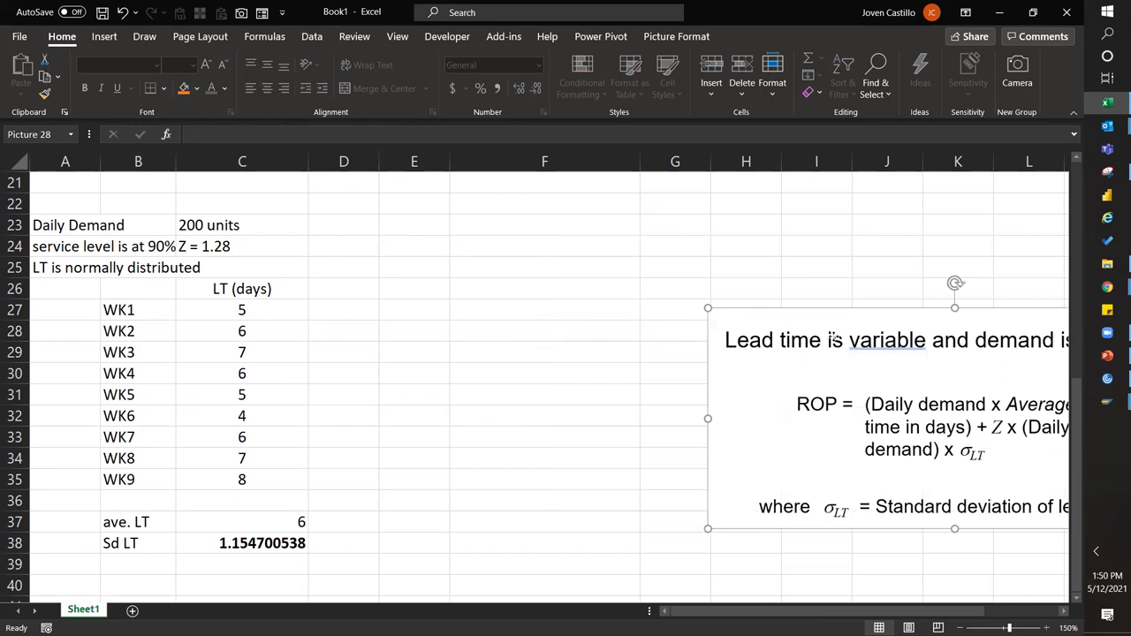
pyautogui.click(405, 260)
pyautogui.write('TO')
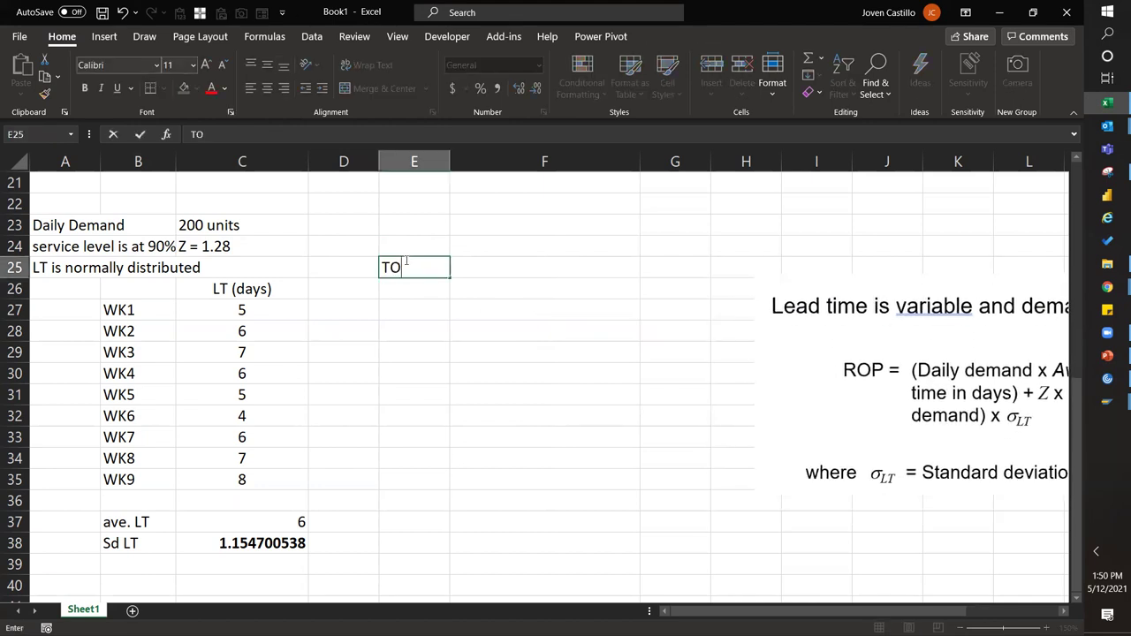
pyautogui.press('BackSpace')
pyautogui.press('BackSpace')
pyautogui.press('Tab')
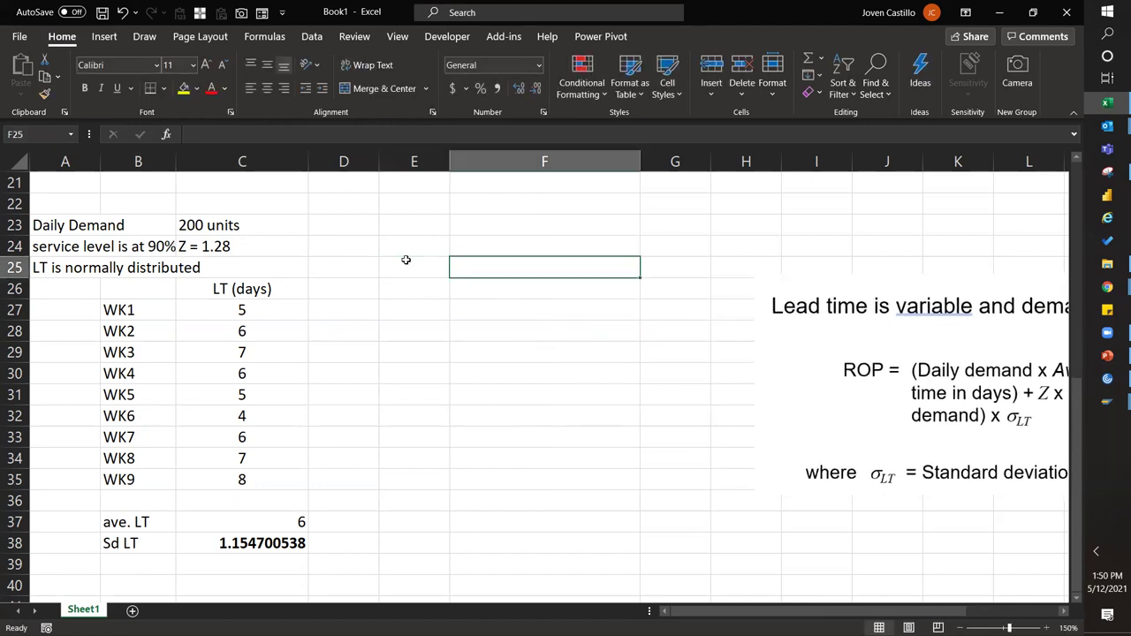
pyautogui.write('ROP')
pyautogui.press('Return')
pyautogui.press('Up')
pyautogui.press('Delete')
pyautogui.press('Left')
pyautogui.write('ROP')
pyautogui.press('Return')
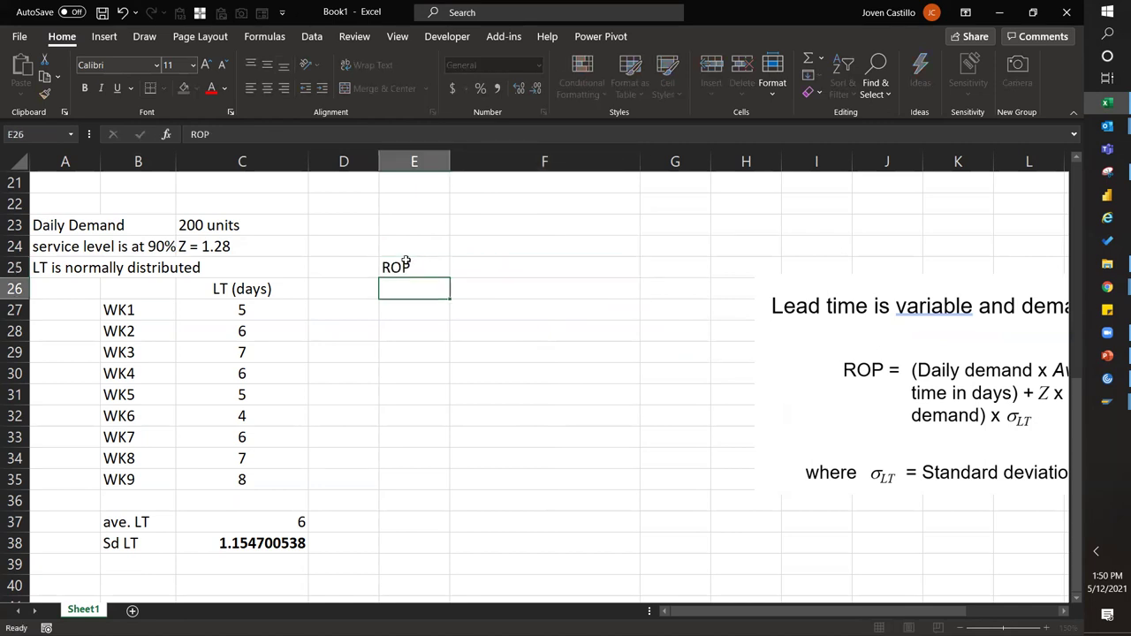
# Move the formula picture back toward the data and place the label "deaily demand during LT" in F26
pyautogui.press('Up')
pyautogui.press('Right')
pyautogui.moveTo(861, 371); pyautogui.dragTo(723, 435)
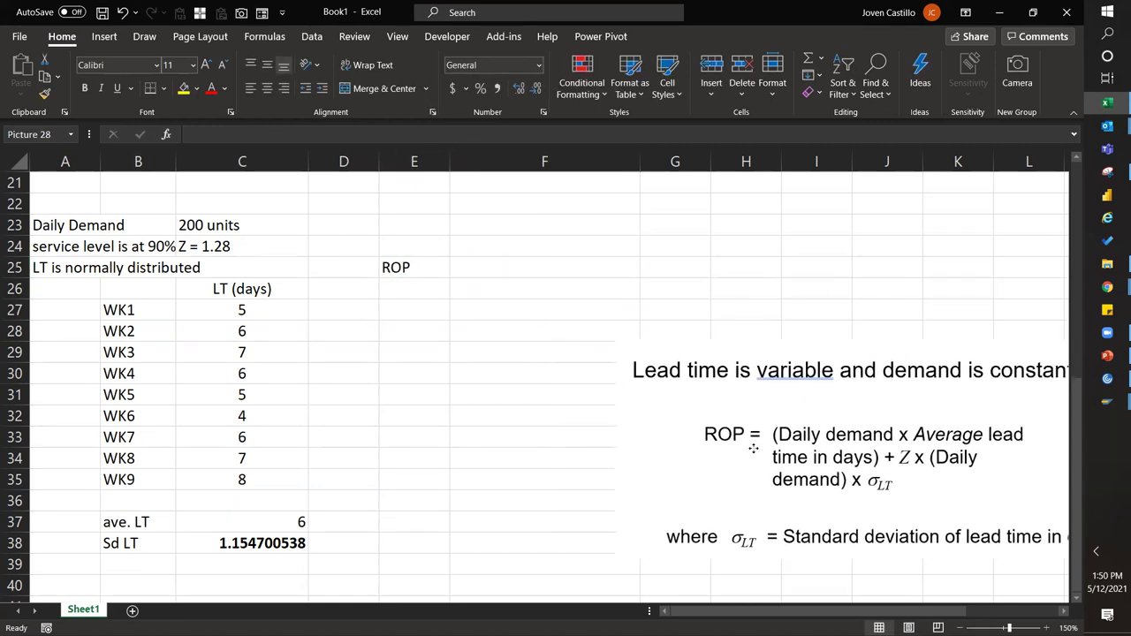
pyautogui.click(427, 281)
pyautogui.write('de')
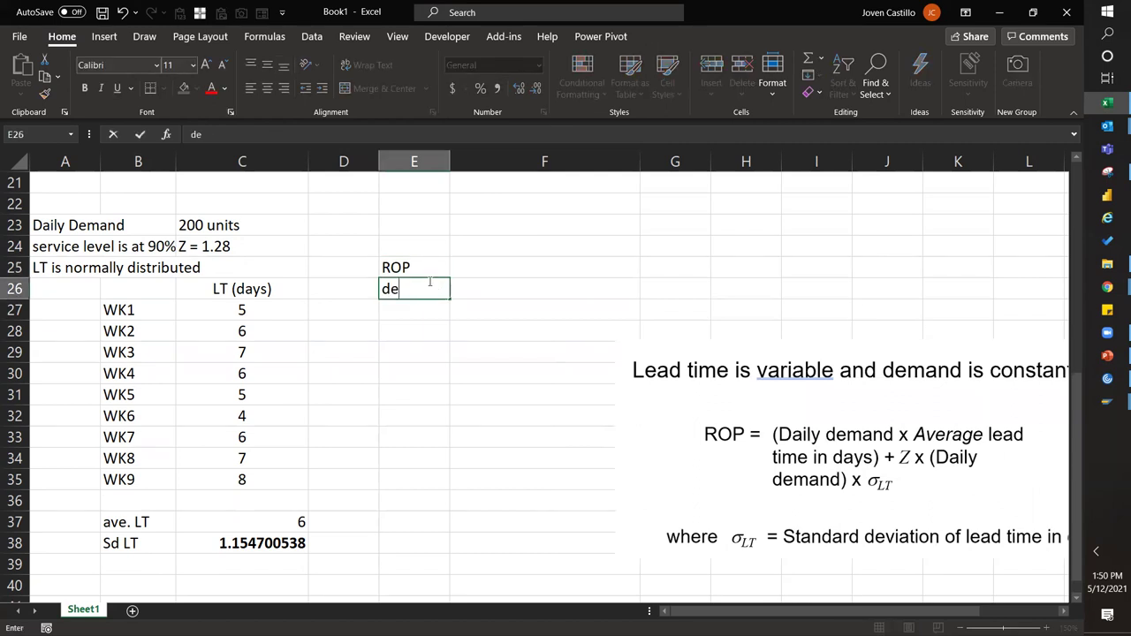
pyautogui.write('aily demand during LT')
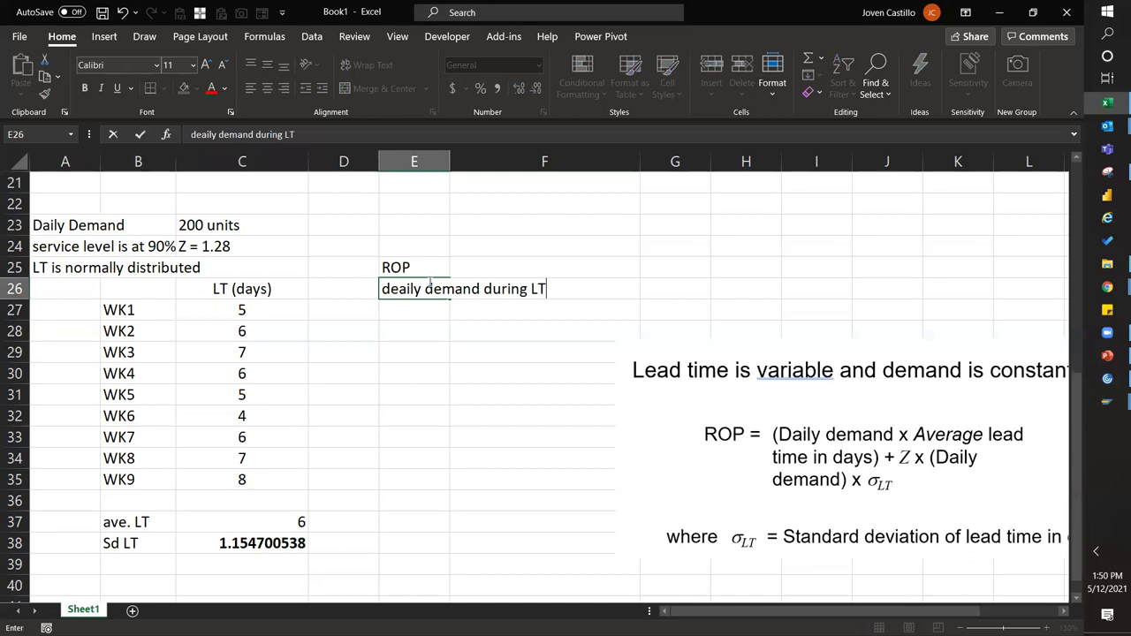
pyautogui.press('Up')
pyautogui.press('Down')
pyautogui.moveTo(428, 281); pyautogui.dragTo(503, 285)
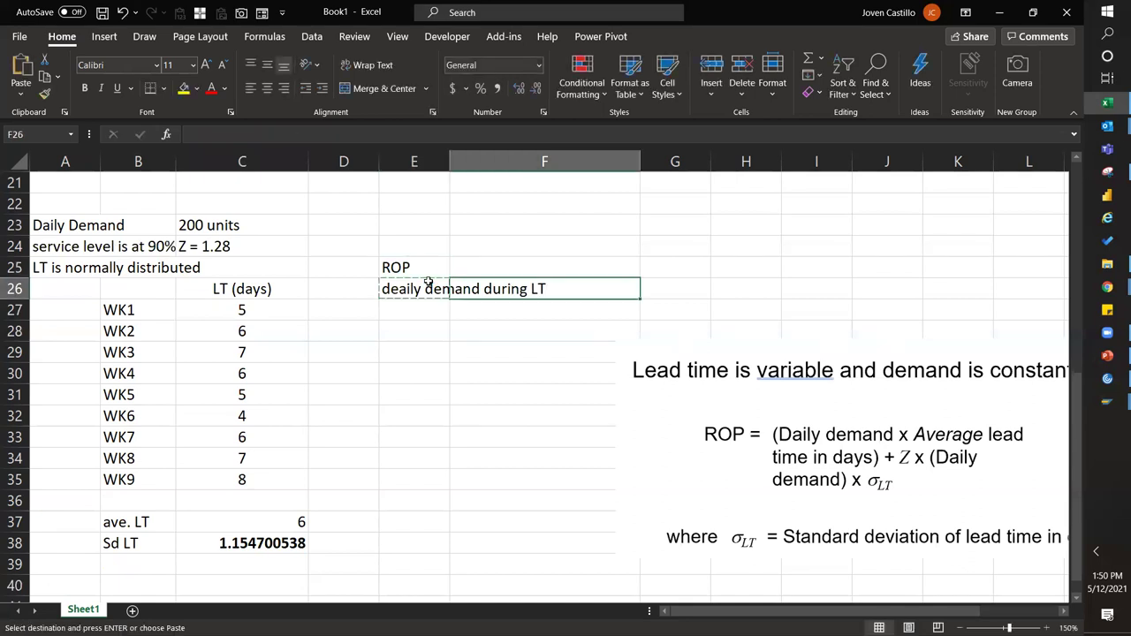
# Correct the spelling of the label in F26 to "daily demand during LT"
pyautogui.press('F2')
pyautogui.press('Left')
pyautogui.press('Left')
pyautogui.press('Left')
pyautogui.press('Left')
pyautogui.press('Left')
pyautogui.press('Left')
pyautogui.press('Left')
pyautogui.press('Left')
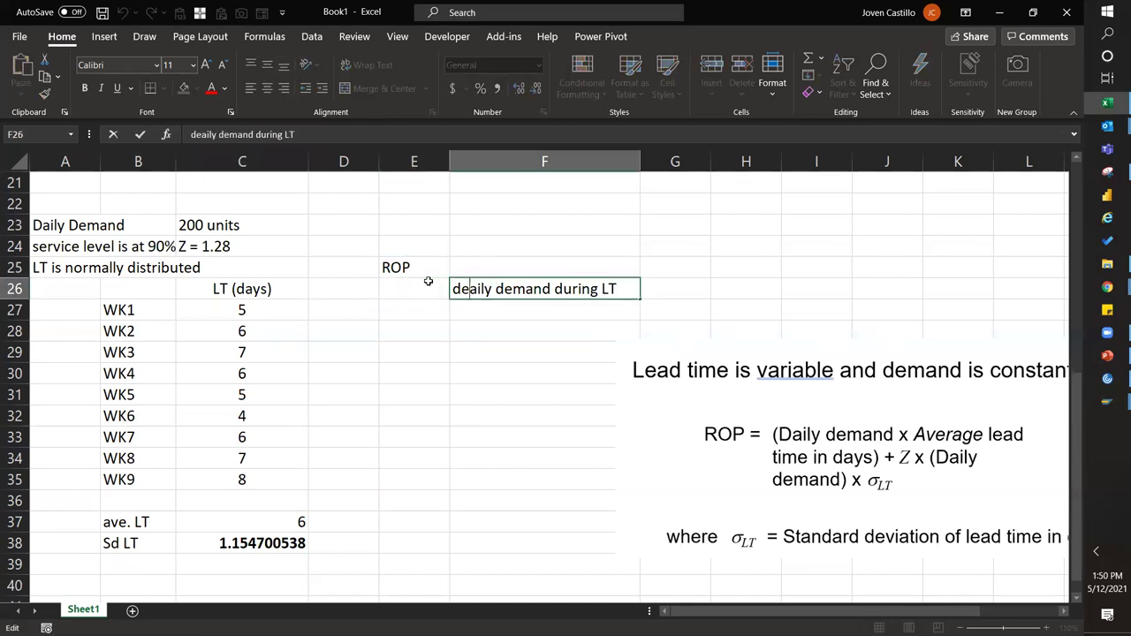
pyautogui.press('BackSpace')
pyautogui.press('Return')
# Calculate the demand during lead time in G26 as 200 times the average lead time in C37, and make it bold
pyautogui.press('Right')
pyautogui.press('Up')
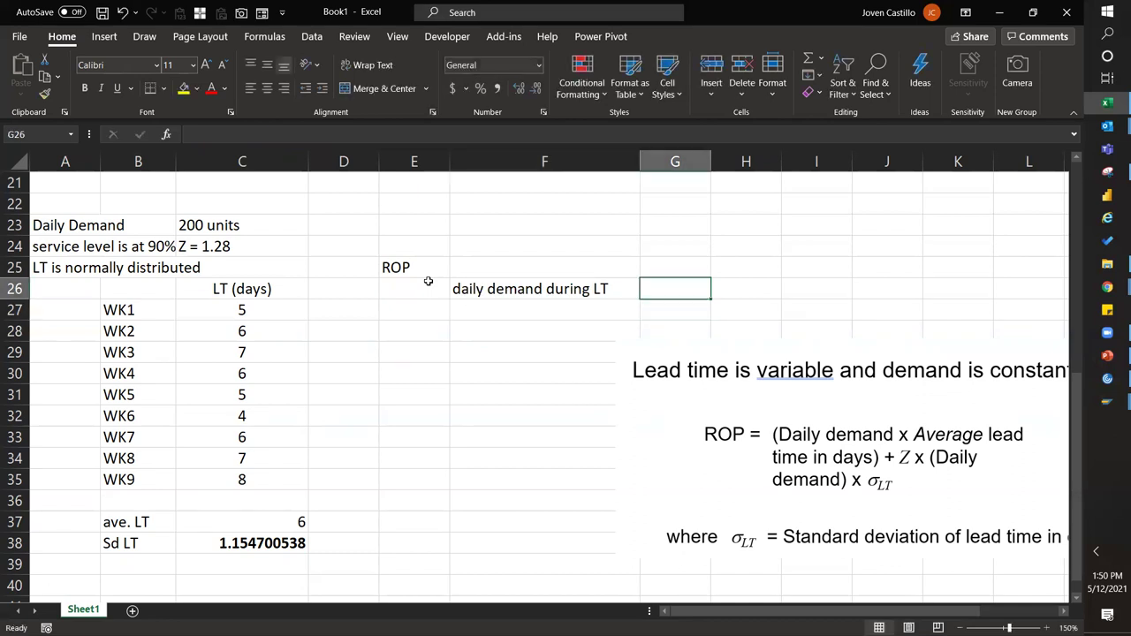
pyautogui.write('=')
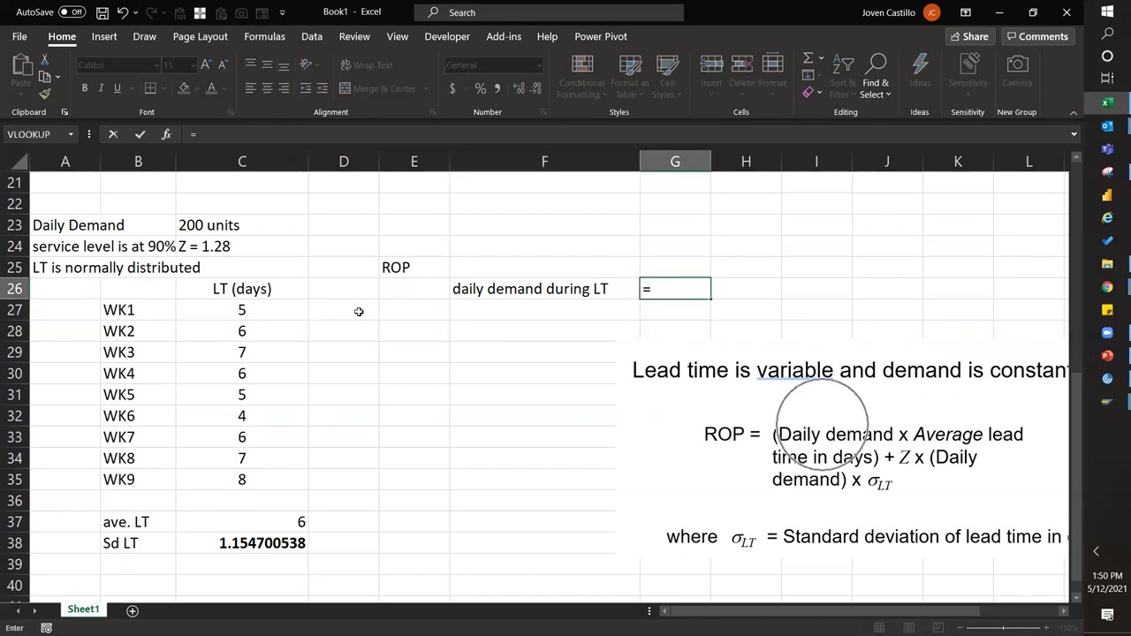
pyautogui.write('200*')
pyautogui.click(264, 525)
pyautogui.press('Return')
pyautogui.press('Up')
pyautogui.hotkey('ctrl', 'b')
# Label F27 "SS" and calculate the safety stock in G27 with =1.28*200*C38
pyautogui.press('Down')
pyautogui.press('Left')
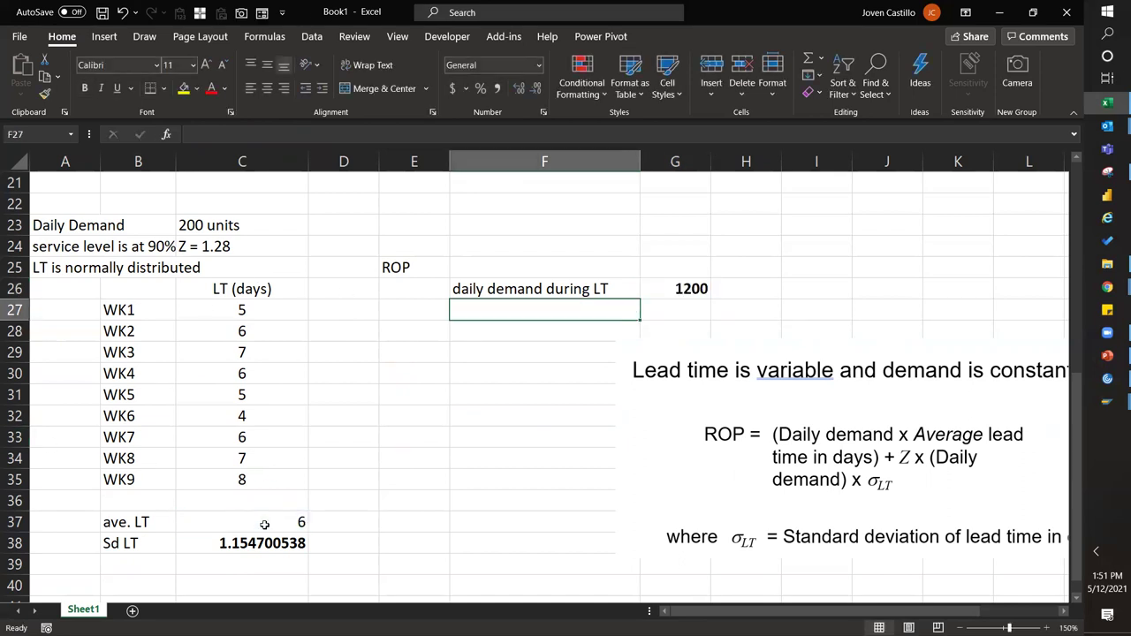
pyautogui.write('SS')
pyautogui.press('Right')
pyautogui.press('Left')
pyautogui.press('ctrl')
pyautogui.click(678, 317)
pyautogui.write('=1/28')
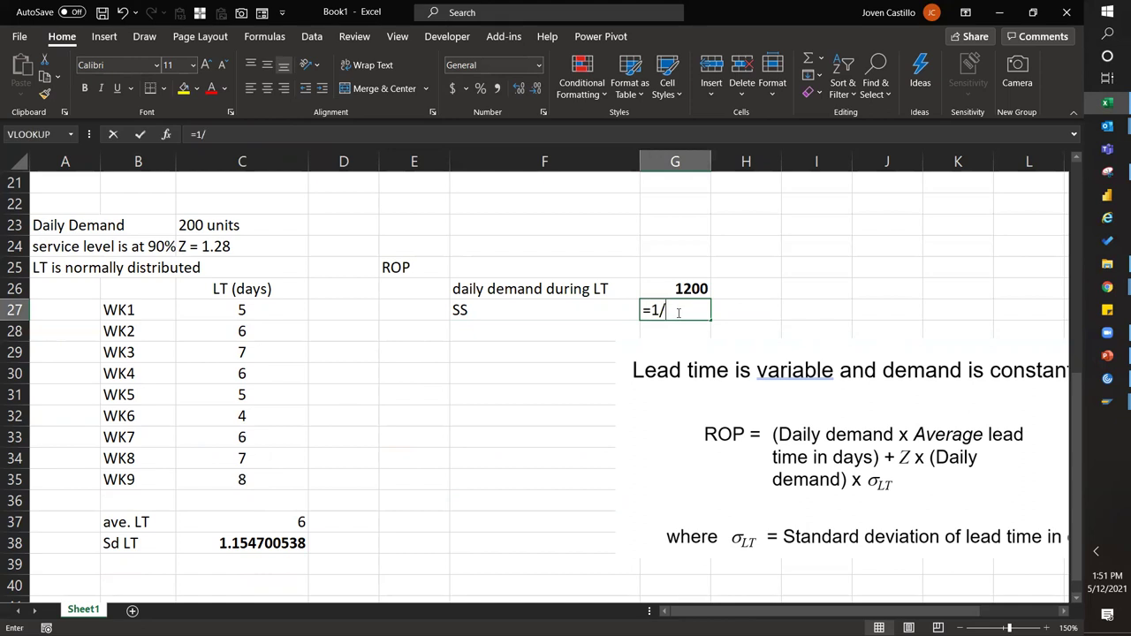
pyautogui.press('BackSpace')
pyautogui.press('BackSpace')
pyautogui.press('BackSpace')
pyautogui.write('.28')
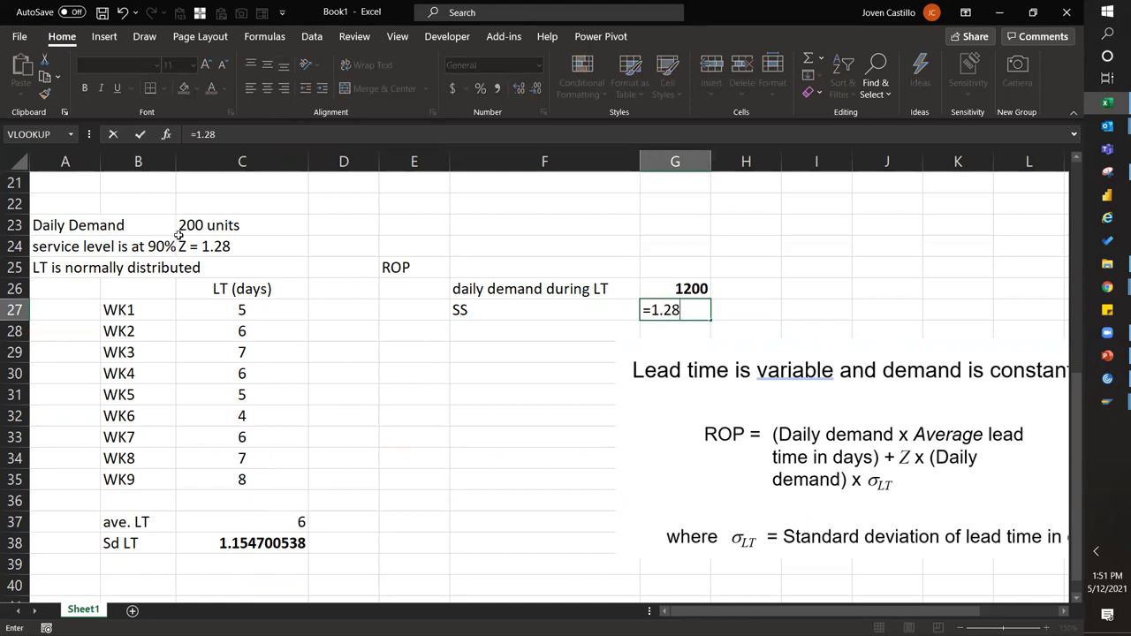
pyautogui.press('ctrl')
pyautogui.press('ctrl')
pyautogui.write('200*')
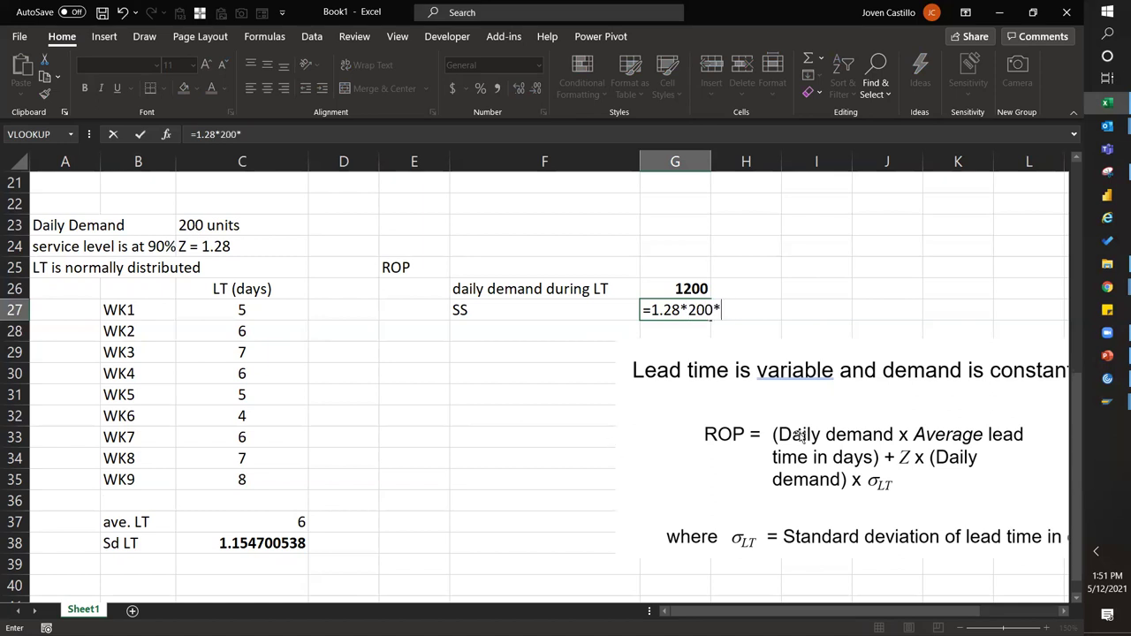
pyautogui.press('ctrl')
pyautogui.click(214, 547)
pyautogui.press('Return')
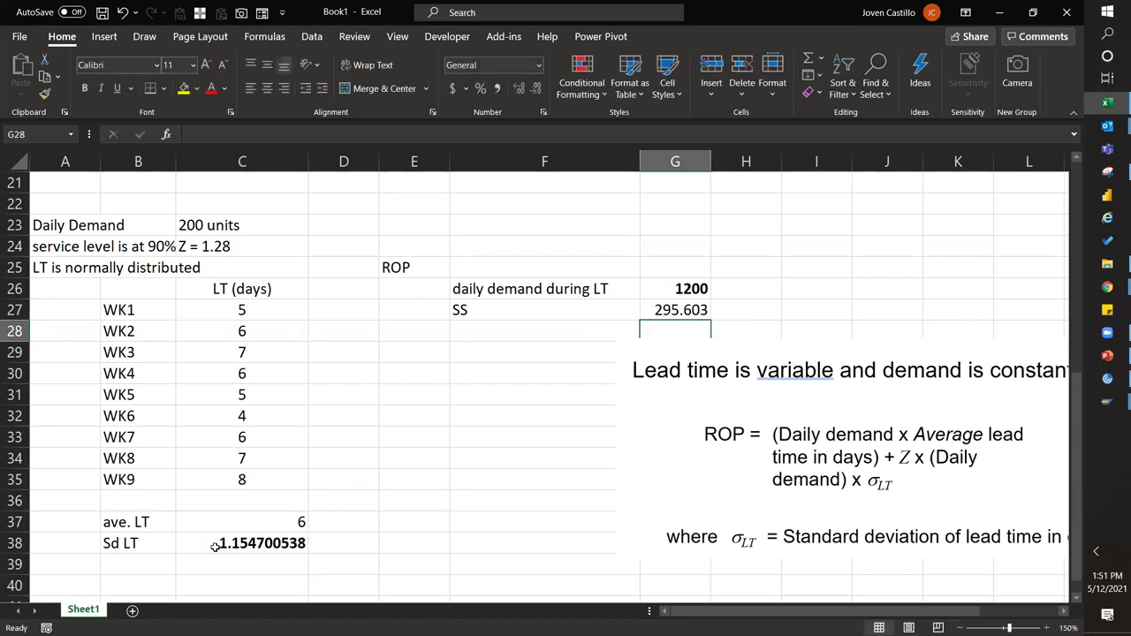
# Move the formula picture lower, label F29 "ROP" and calculate the reorder point in G29 with =SUM(G26:G27) in bold
pyautogui.moveTo(750, 470); pyautogui.dragTo(794, 533)
pyautogui.click(528, 351)
pyautogui.write('ROP')
pyautogui.press('Return')
pyautogui.press('Up')
pyautogui.press('Right')
pyautogui.write('=sum(')
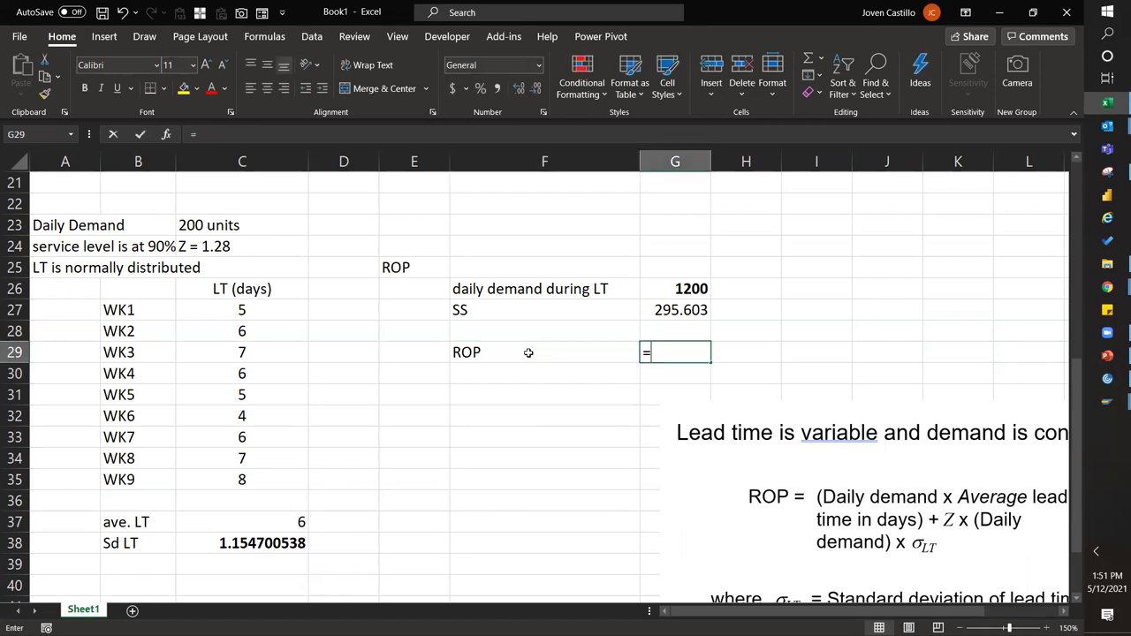
pyautogui.press('Up')
pyautogui.press('Up')
pyautogui.hotkey('shift', 'Up')
pyautogui.press('Return')
pyautogui.press('Up')
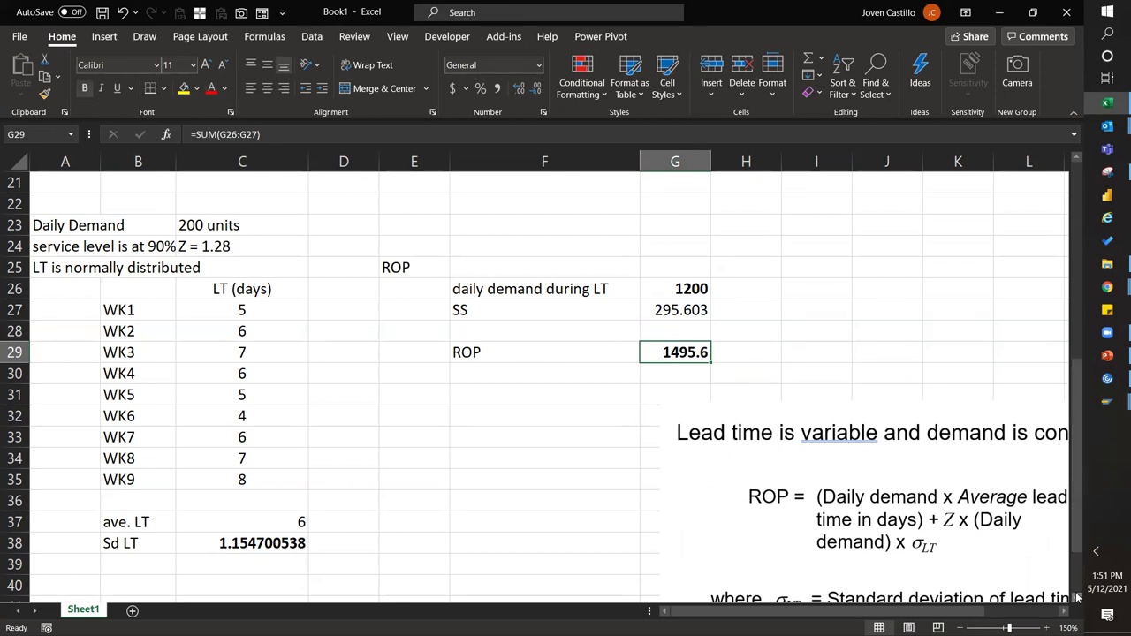
# Select A43 below the second example, then switch to PowerPoint and find the slide where both demand and lead time are variable
pyautogui.scroll(-2, 1076, 597)
pyautogui.moveTo(1076, 597)
pyautogui.mouseDown()
pyautogui.moveTo(1076, 585)
pyautogui.moveTo(1078, 599)
pyautogui.mouseUp()
pyautogui.scroll(-4, 1078, 599)
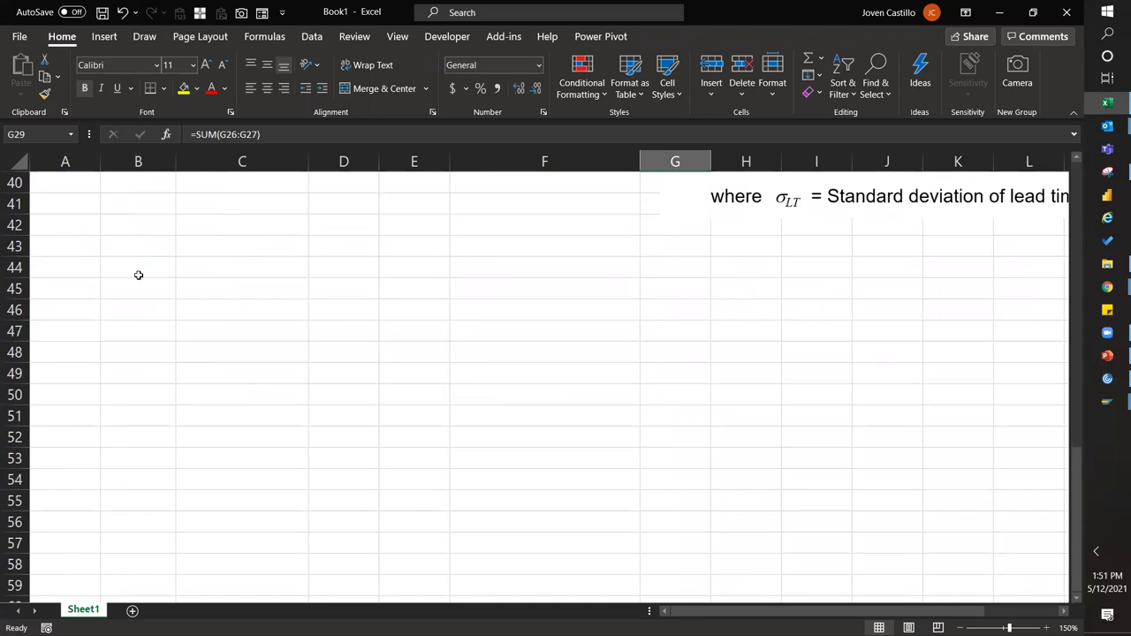
pyautogui.click(64, 239)
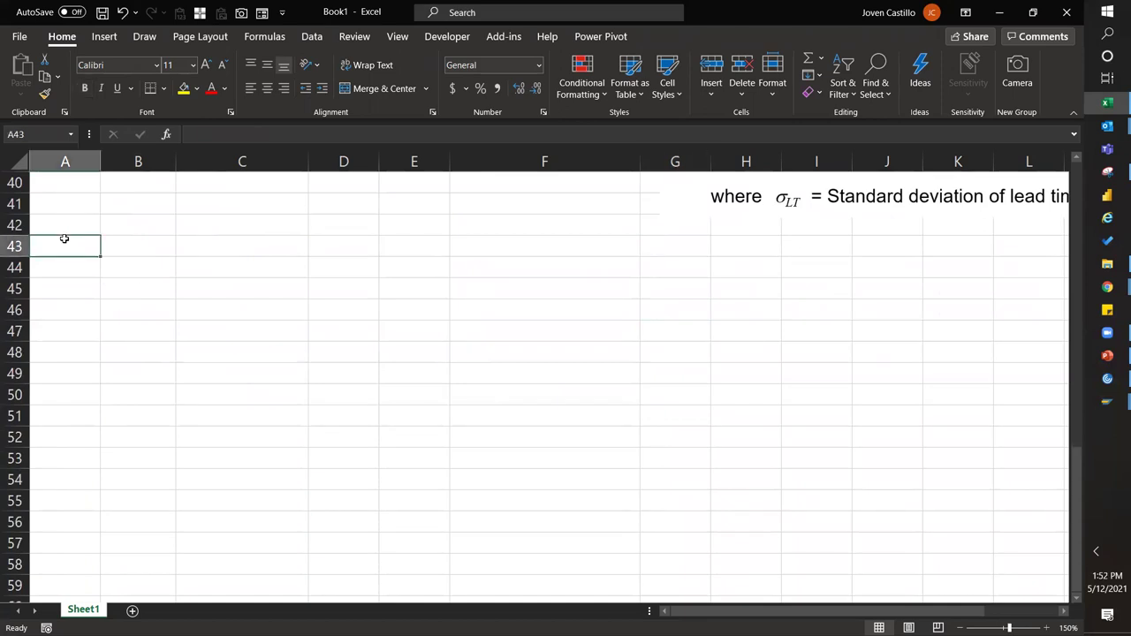
pyautogui.hotkey('alt', 'Tab')
pyautogui.hotkey('alt', 'Tab')
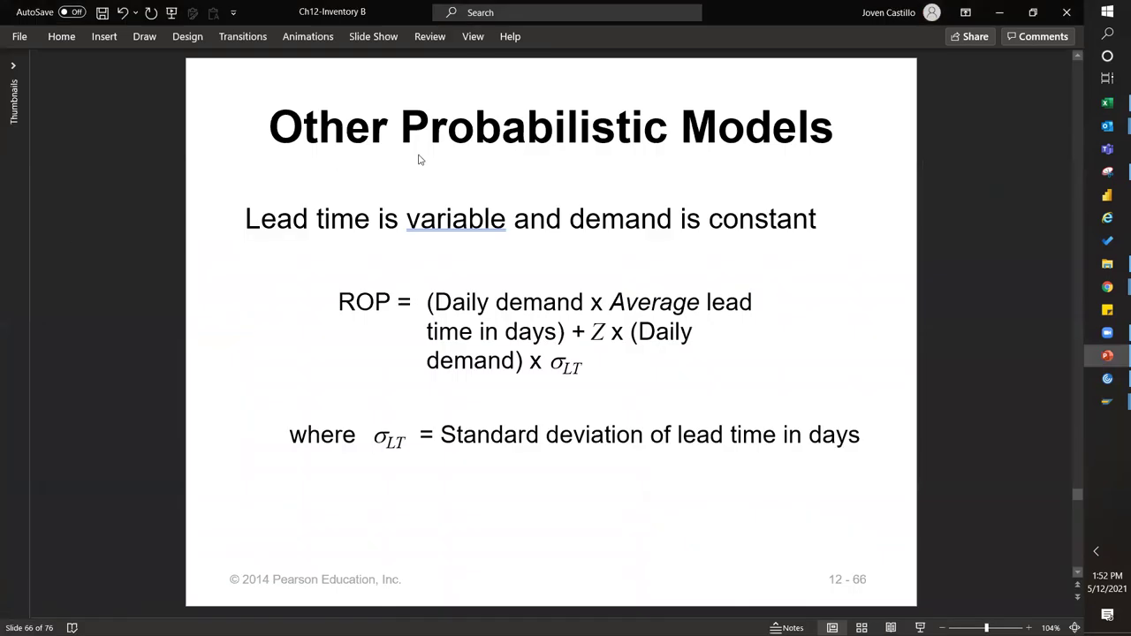
pyautogui.scroll(-3, 419, 159)
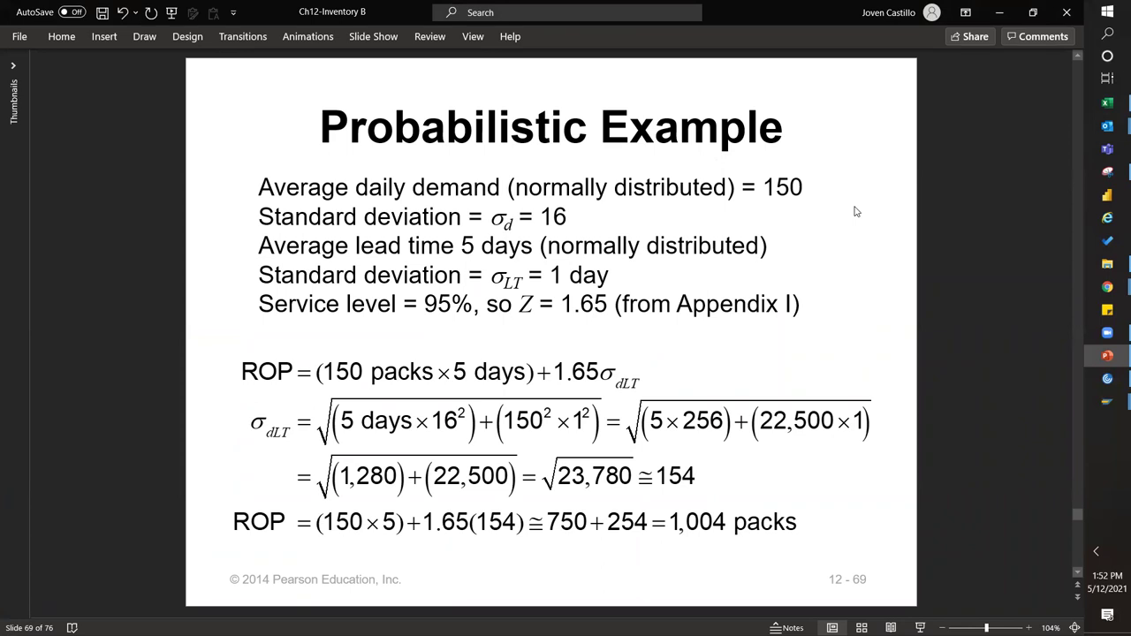
pyautogui.scroll(5, 848, 265)
pyautogui.scroll(-5, 843, 301)
pyautogui.scroll(3, 843, 299)
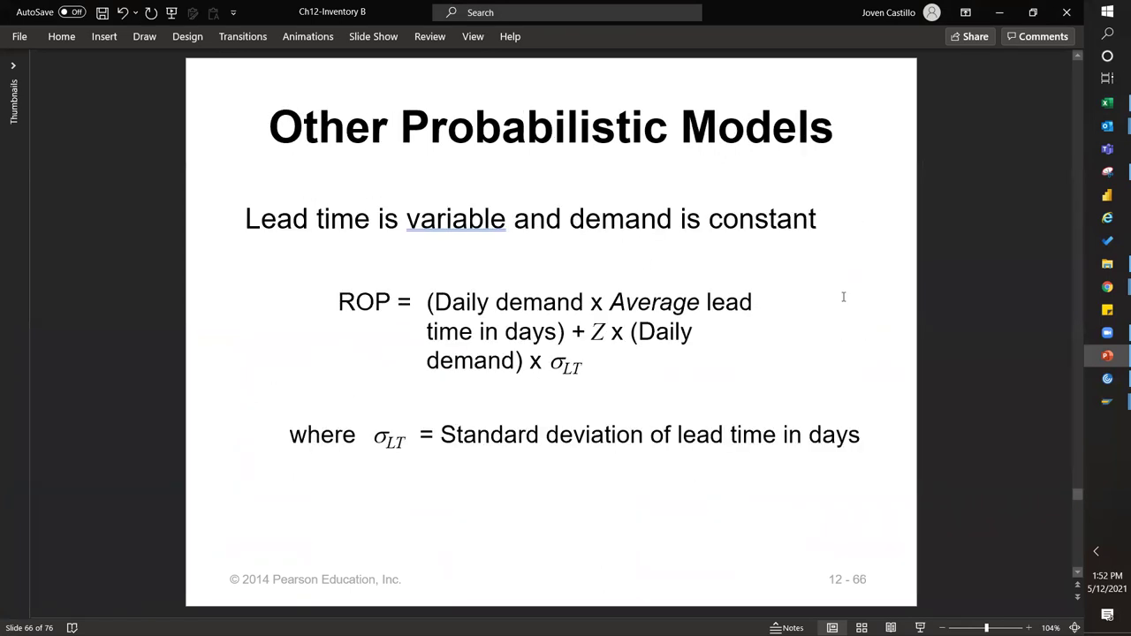
pyautogui.scroll(-2, 678, 241)
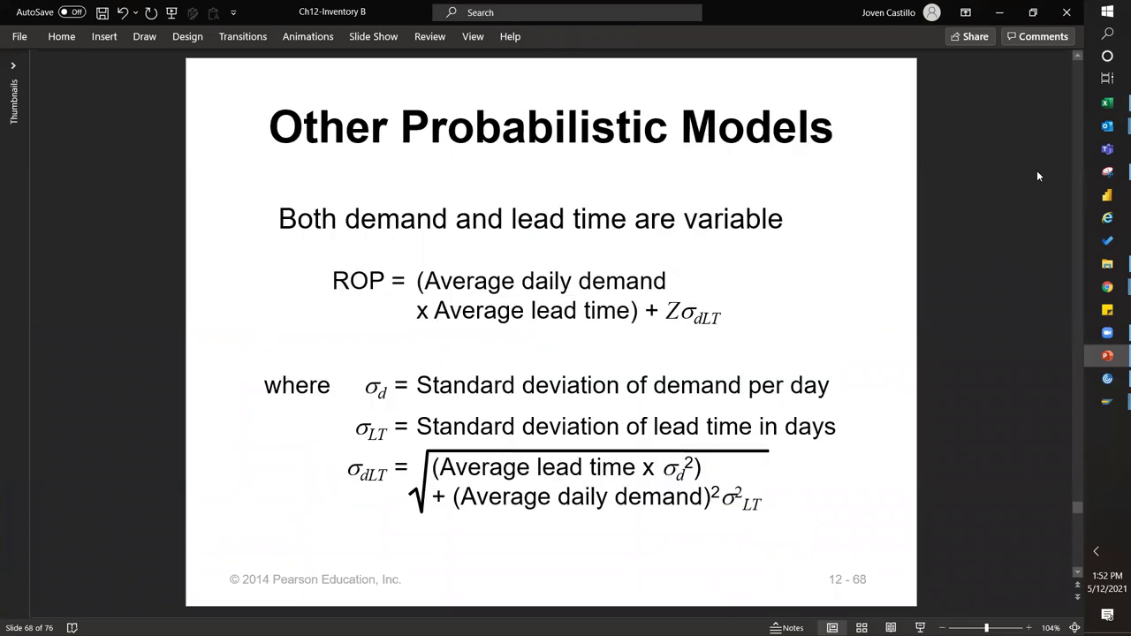
# Switch to Snipping Tool and capture the slide's heading and formulas for variable demand and lead time
pyautogui.click(1107, 172)
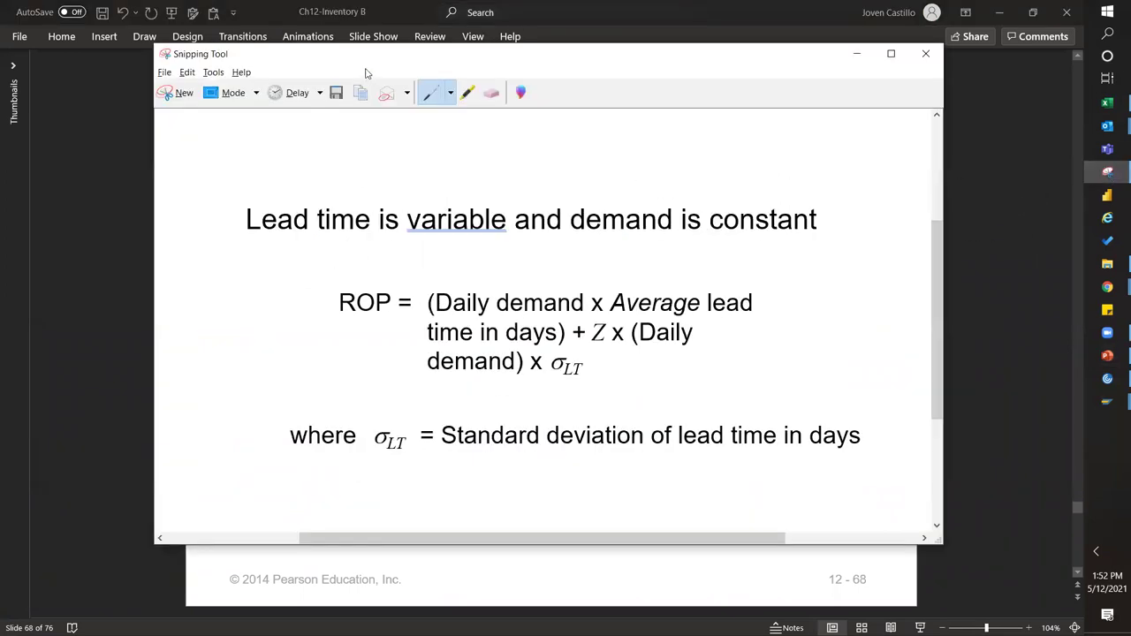
pyautogui.click(177, 92)
pyautogui.moveTo(230, 175); pyautogui.dragTo(863, 543)
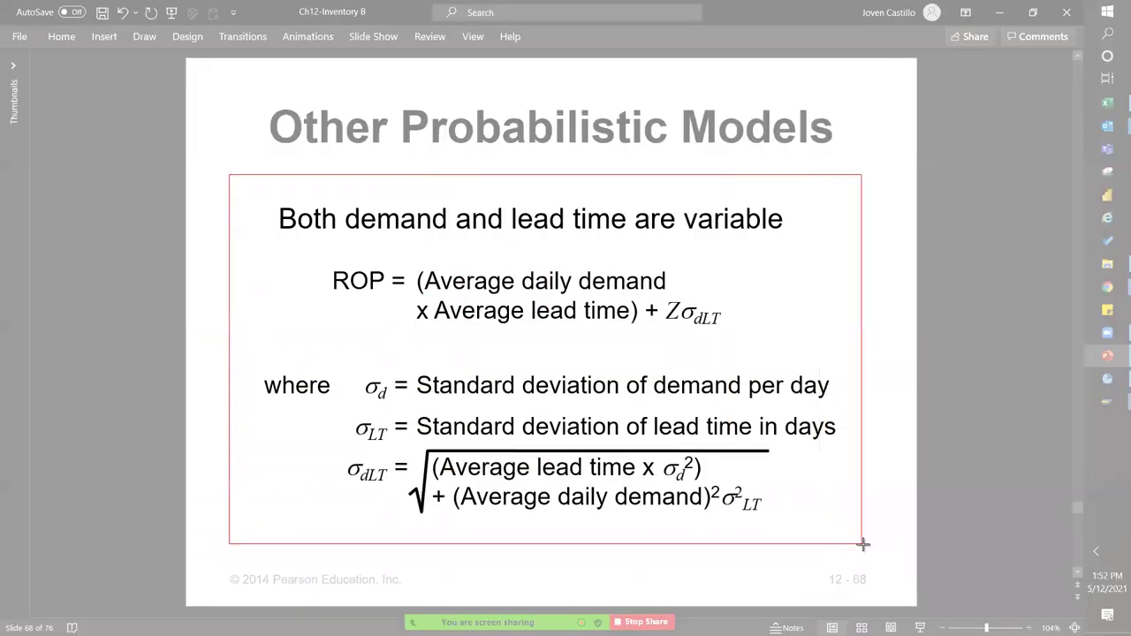
# Paste the captured formulas into the Excel sheet, shrink the picture and place it from column G below the previous formula picture
pyautogui.hotkey('alt', 'Tab')
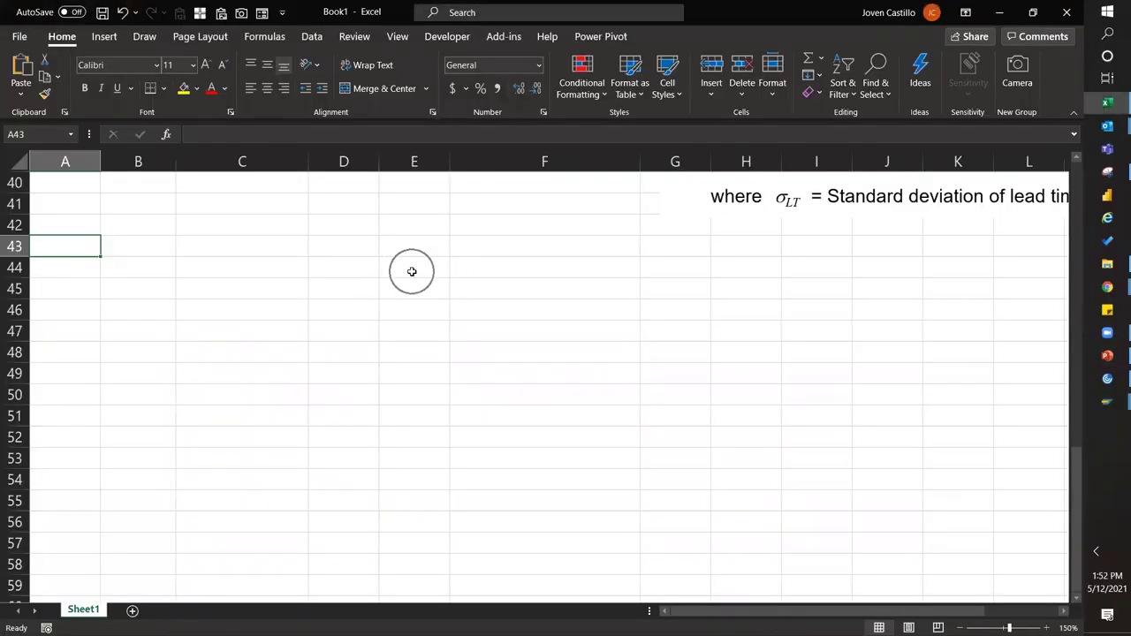
pyautogui.hotkey('ctrl', 'v')
pyautogui.moveTo(56, 263); pyautogui.dragTo(341, 278)
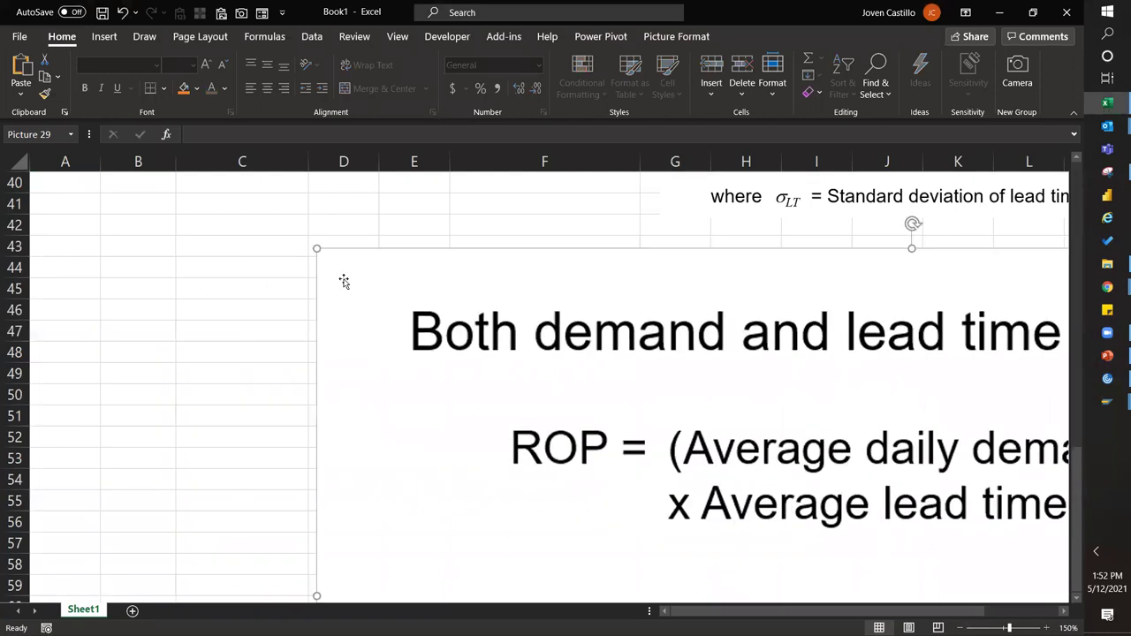
pyautogui.moveTo(516, 272); pyautogui.dragTo(633, 245)
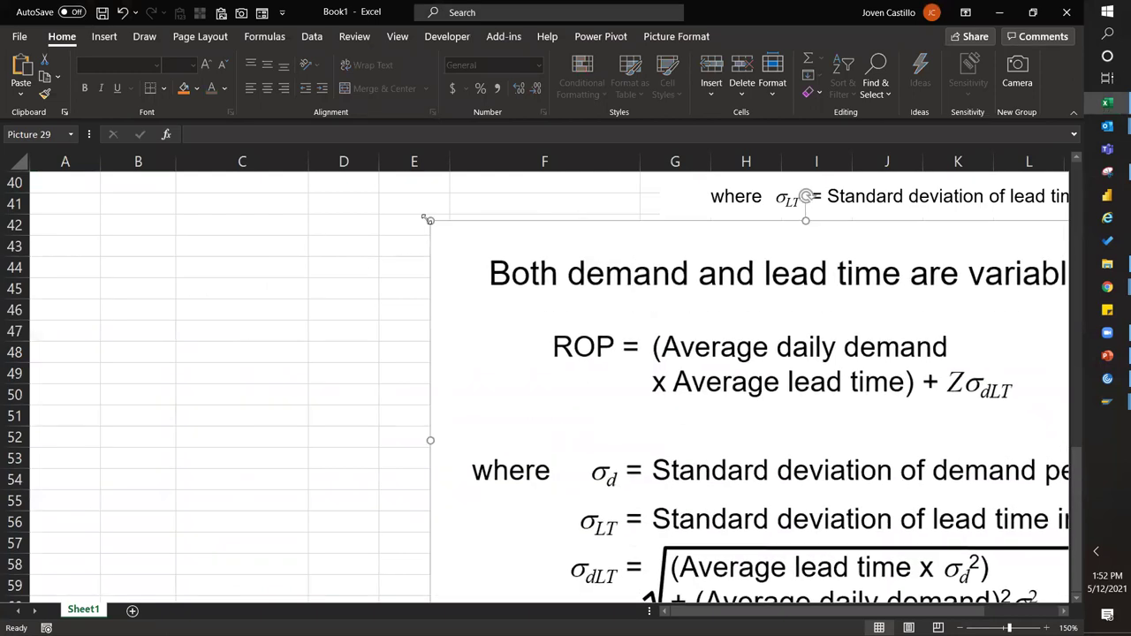
pyautogui.moveTo(694, 346); pyautogui.dragTo(911, 350)
# Copy the 90% service level and Z = 1.28 from row 24 into row 45, starting at A45
pyautogui.click(292, 281)
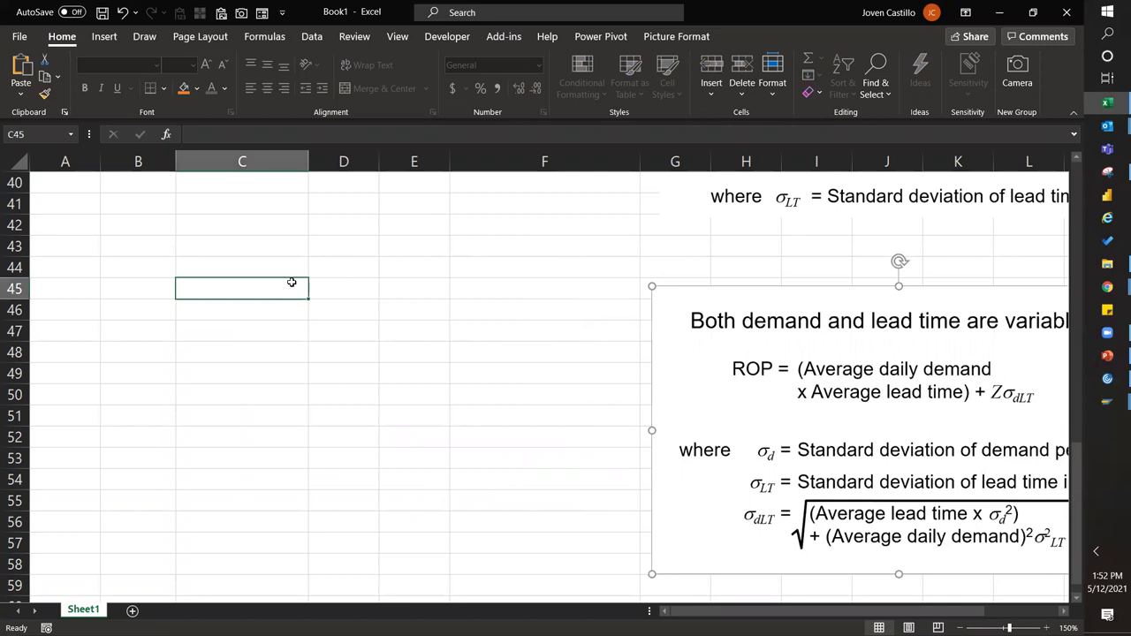
pyautogui.press('pageup')
pyautogui.moveTo(43, 269); pyautogui.dragTo(228, 267)
pyautogui.hotkey('ctrl', 'c')
pyautogui.press('Down')
pyautogui.press('Down')
pyautogui.press('Down')
pyautogui.press('Down')
pyautogui.press('Down')
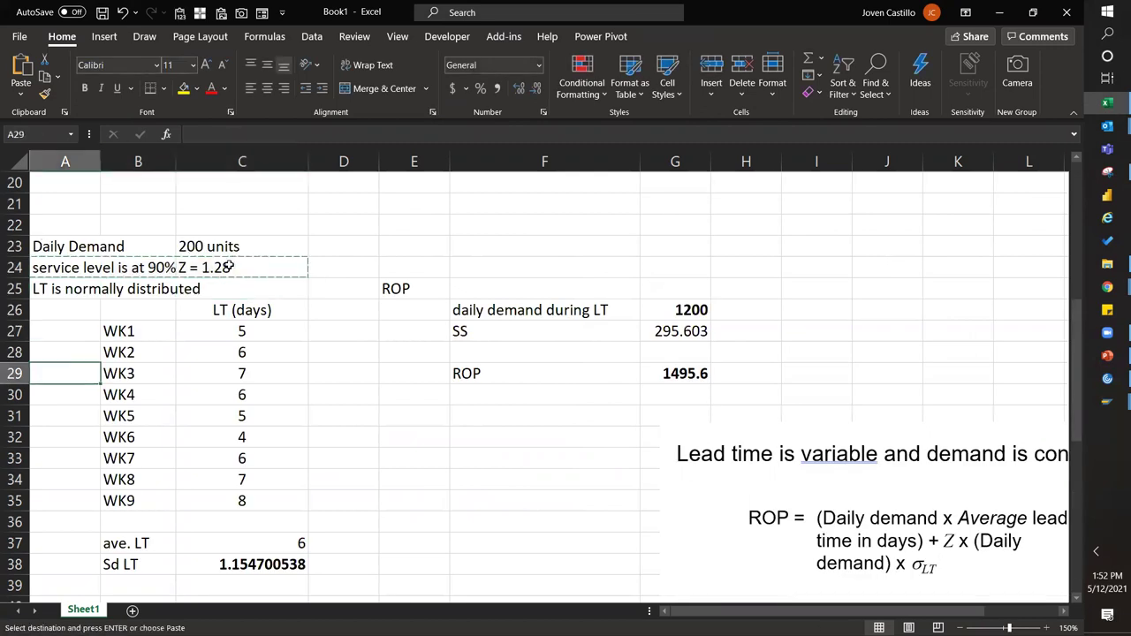
pyautogui.press('Down')
pyautogui.press('Down')
pyautogui.press('Down')
pyautogui.press('Down')
pyautogui.press('Down')
pyautogui.press('Down')
pyautogui.press('Down')
pyautogui.press('Down')
pyautogui.press('Down')
pyautogui.press('Down')
pyautogui.press('Down')
pyautogui.press('Down')
pyautogui.press('Down')
pyautogui.press('Down')
pyautogui.press('Down')
pyautogui.press('Down')
pyautogui.press('Down')
pyautogui.press('Down')
pyautogui.press('Down')
pyautogui.press('Down')
pyautogui.press('Up')
pyautogui.press('Up')
pyautogui.press('Up')
pyautogui.press('Up')
pyautogui.press('Up')
pyautogui.press('Up')
pyautogui.press('Up')
pyautogui.press('Up')
pyautogui.press('Up')
pyautogui.press('Up')
pyautogui.press('Up')
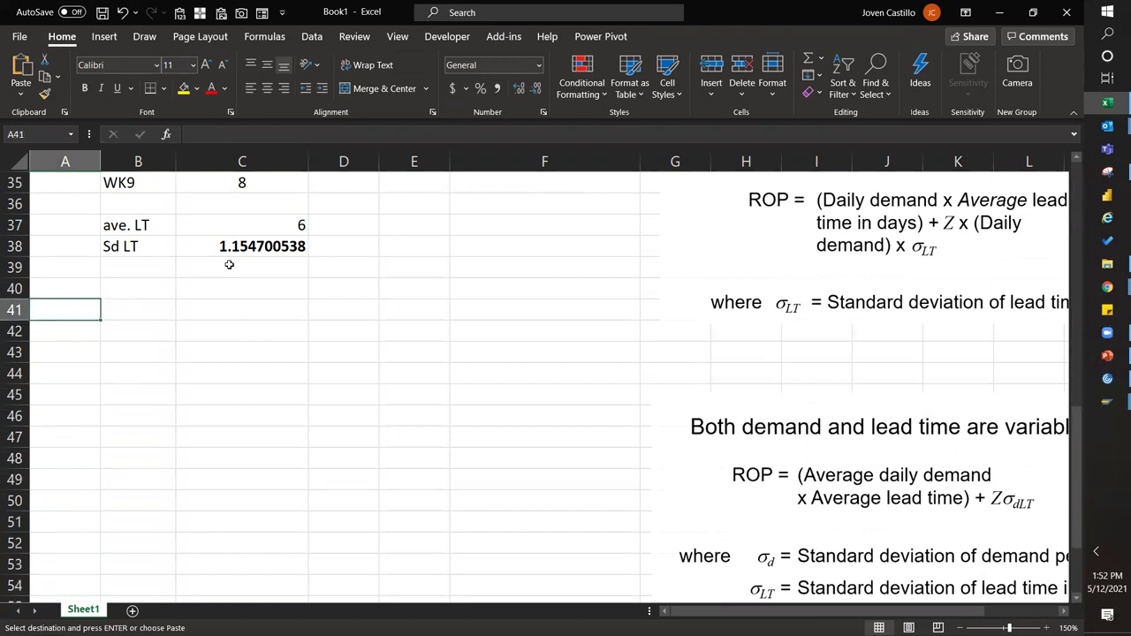
pyautogui.press('Return')
pyautogui.hotkey('ctrl', 'z')
pyautogui.press('Down')
pyautogui.press('Down')
pyautogui.press('Down')
pyautogui.press('Down')
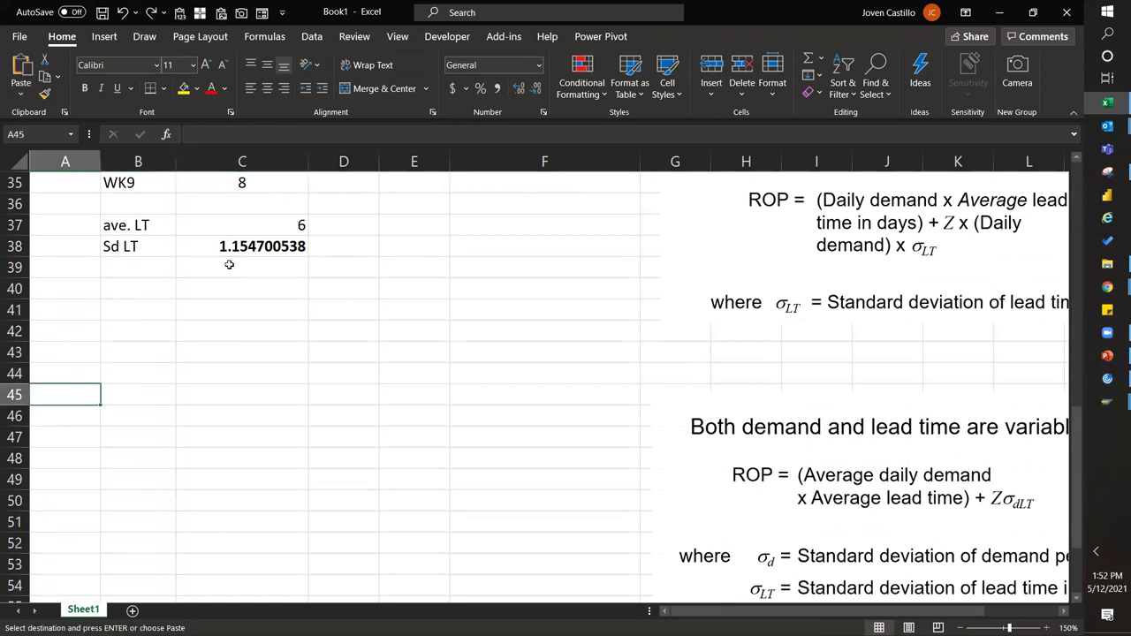
pyautogui.press('Return')
pyautogui.click(61, 439)
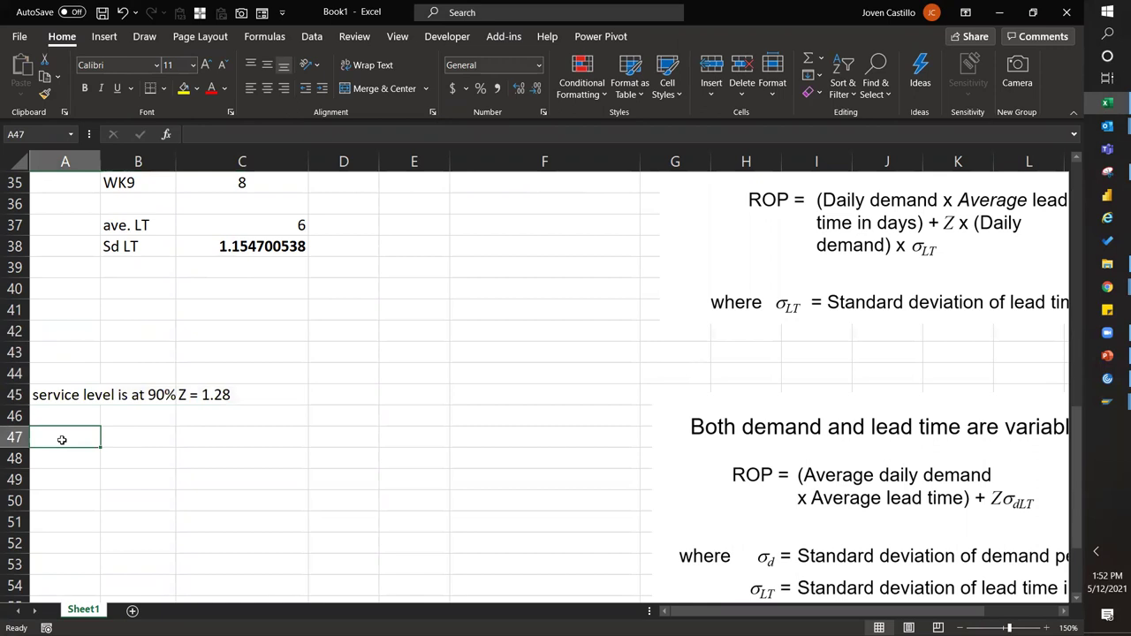
# Enter the assumptions "LT is normally distributed" in A47 and "Daily demand is normally ditributed" in A48
pyautogui.write('LT is norma')
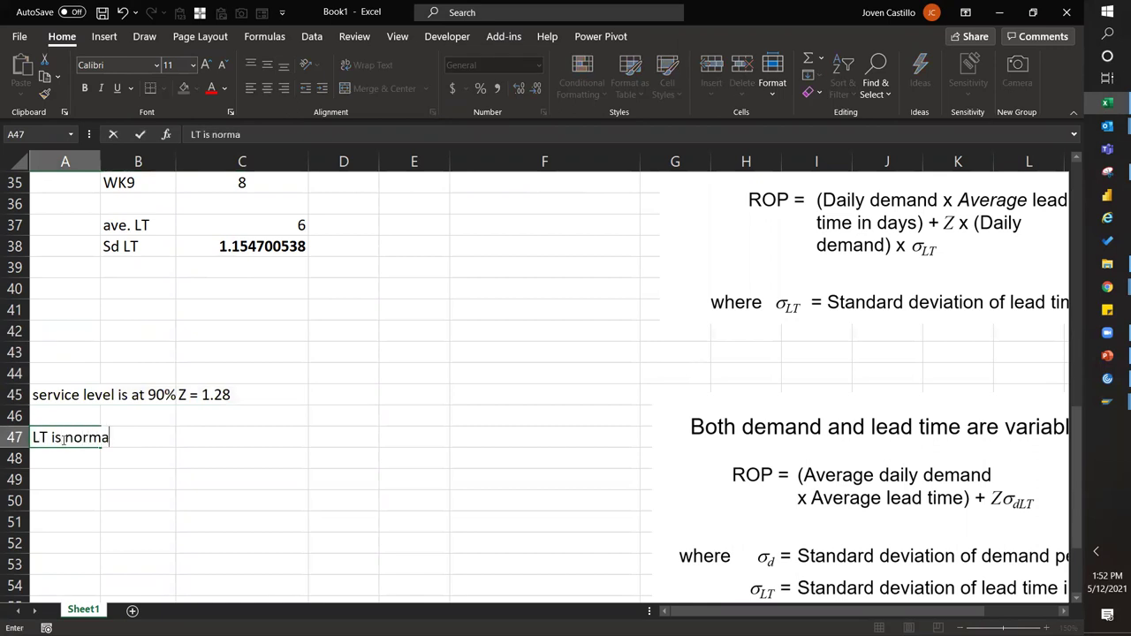
pyautogui.write('lly distributed')
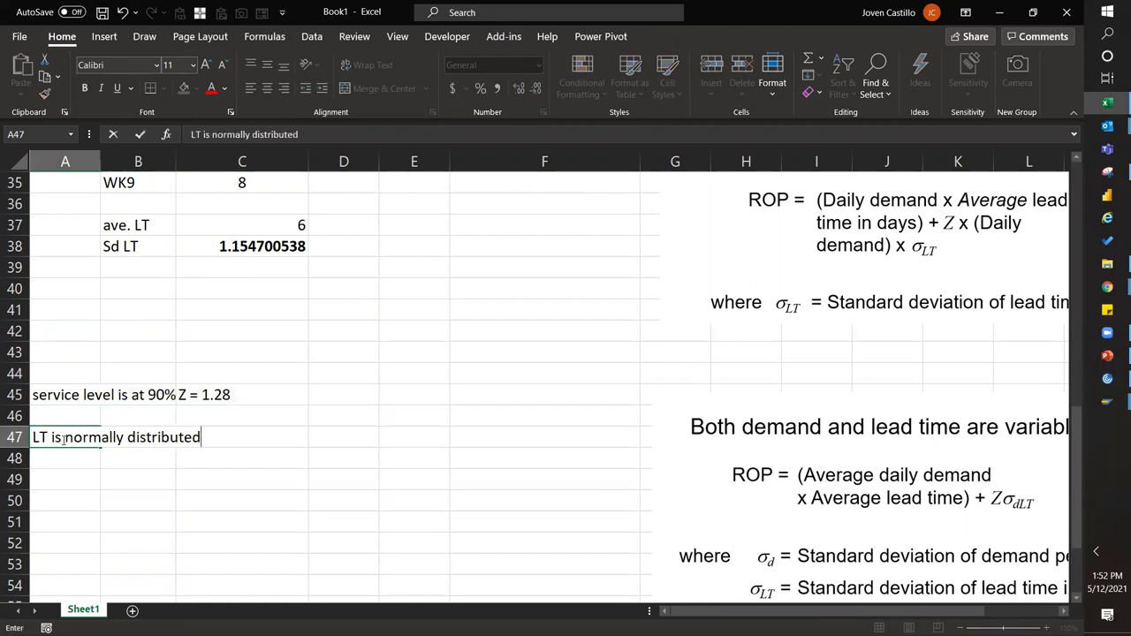
pyautogui.press('Return')
pyautogui.write('Demand')
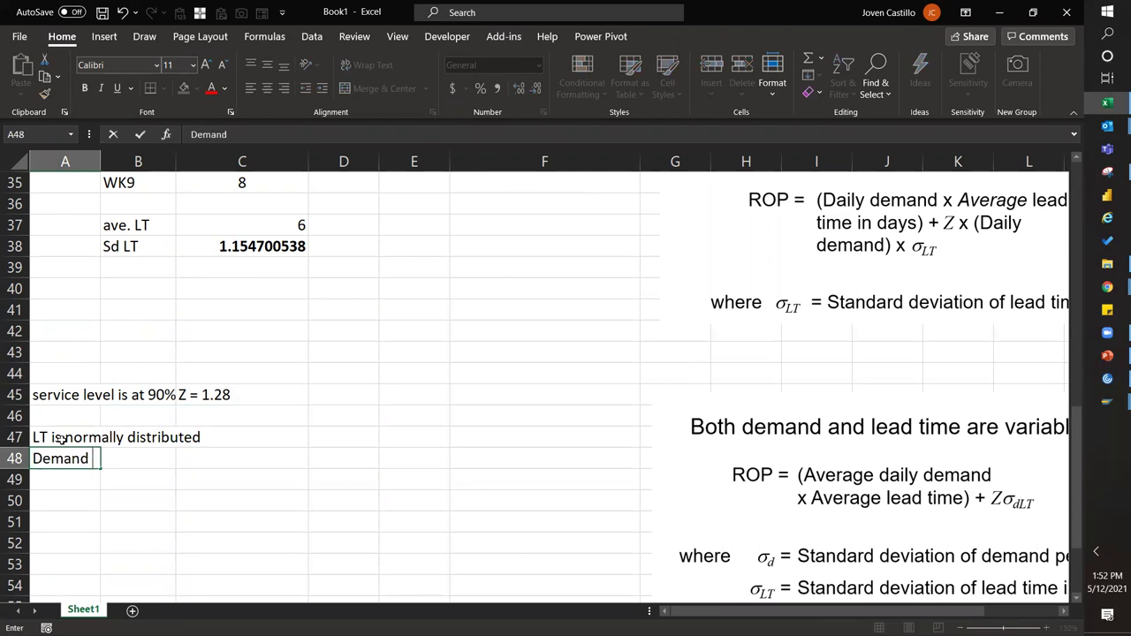
pyautogui.press('BackSpace')
pyautogui.press('BackSpace')
pyautogui.press('BackSpace')
pyautogui.press('BackSpace')
pyautogui.press('BackSpace')
pyautogui.press('BackSpace')
pyautogui.press('BackSpace')
pyautogui.write('Daily demand is no')
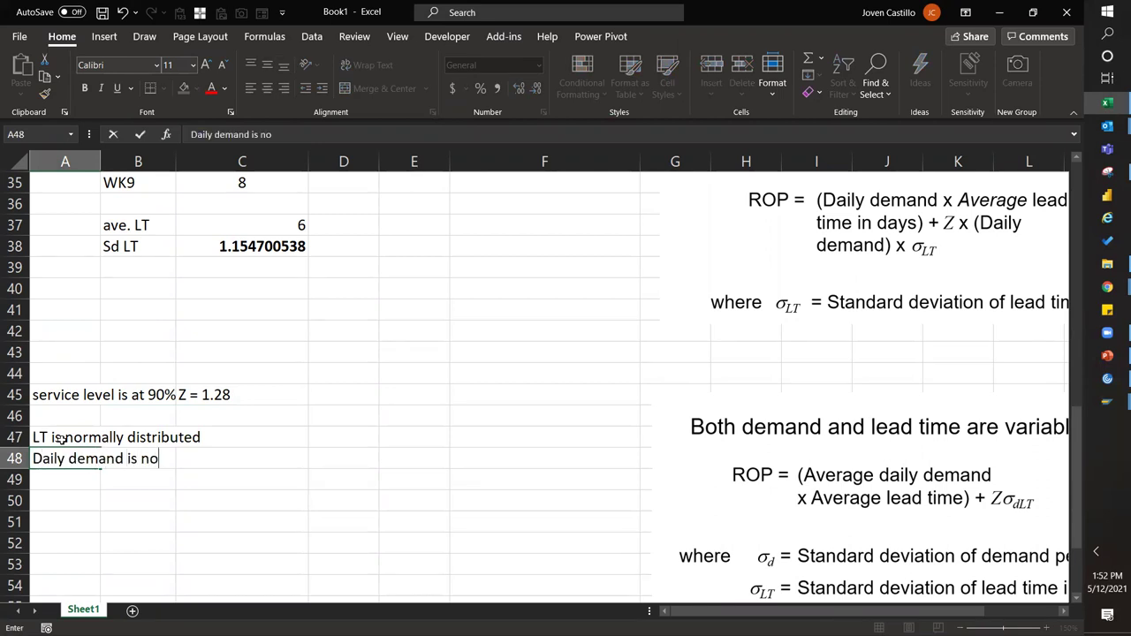
pyautogui.write('rmally ditributed')
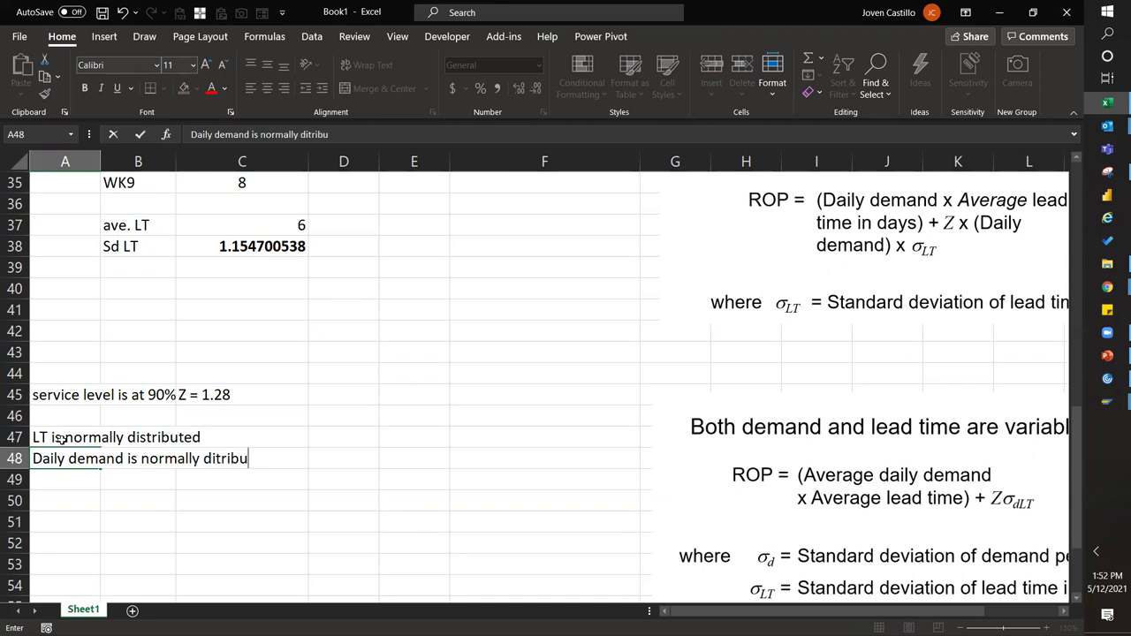
pyautogui.press('Return')
# Copy the weekly lead time table with its average and standard deviation rows, B26:C38, to C50
pyautogui.click(136, 497)
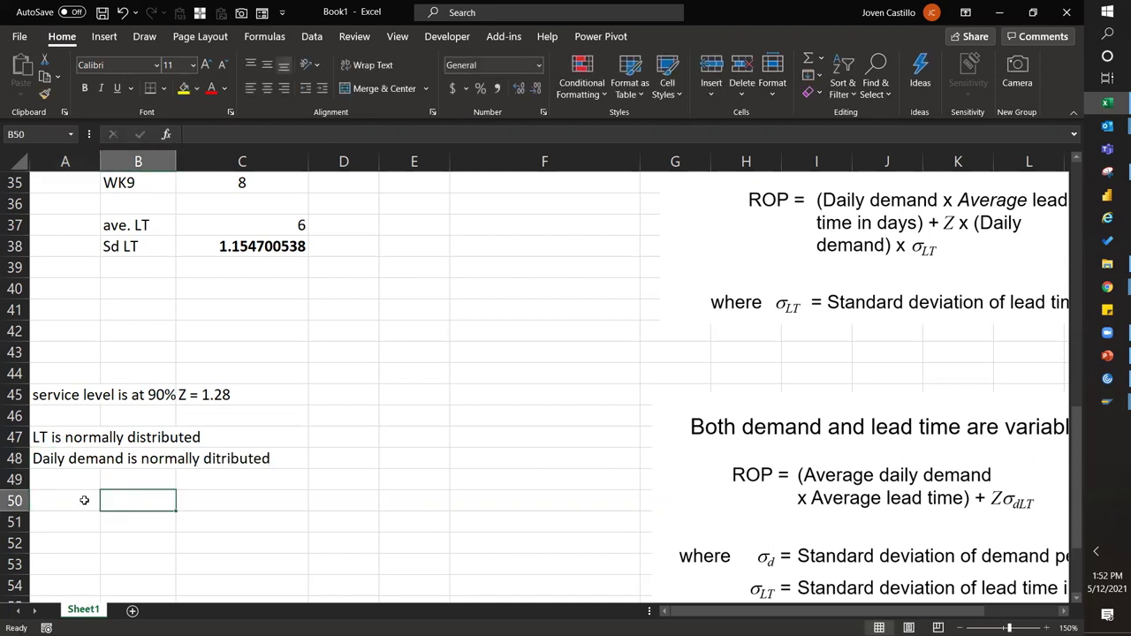
pyautogui.moveTo(83, 497); pyautogui.dragTo(159, 500)
pyautogui.moveTo(225, 245); pyautogui.dragTo(137, 380)
pyautogui.hotkey('ctrl', 'c')
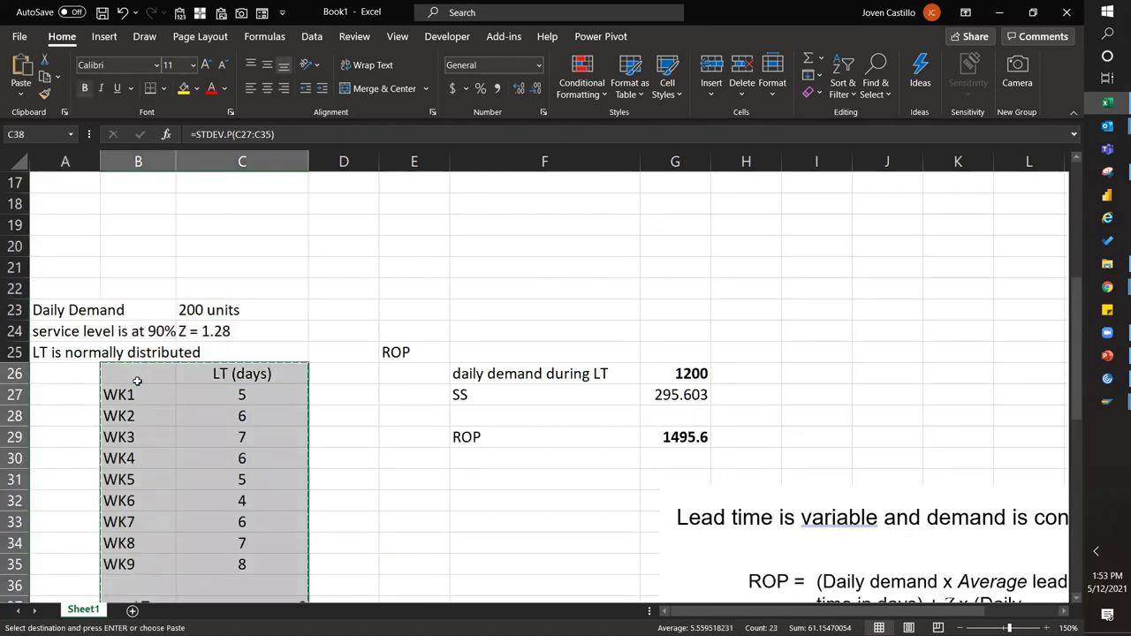
pyautogui.scroll(-7, 137, 380)
pyautogui.click(240, 458)
pyautogui.hotkey('ctrl', 'v')
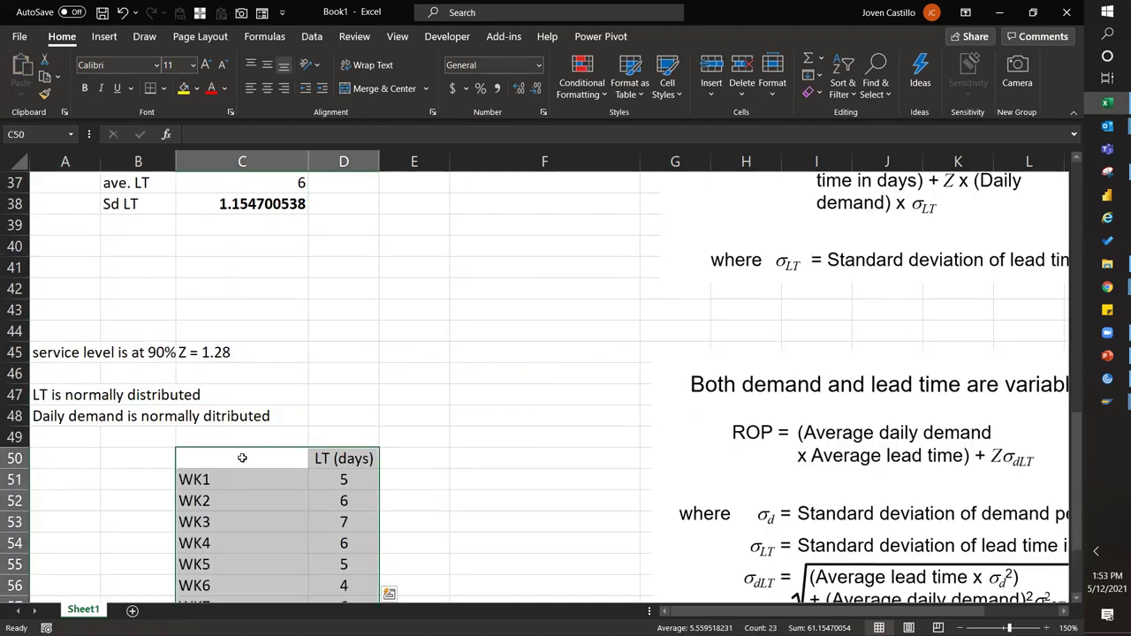
pyautogui.scroll(7, 243, 458)
pyautogui.click(242, 457)
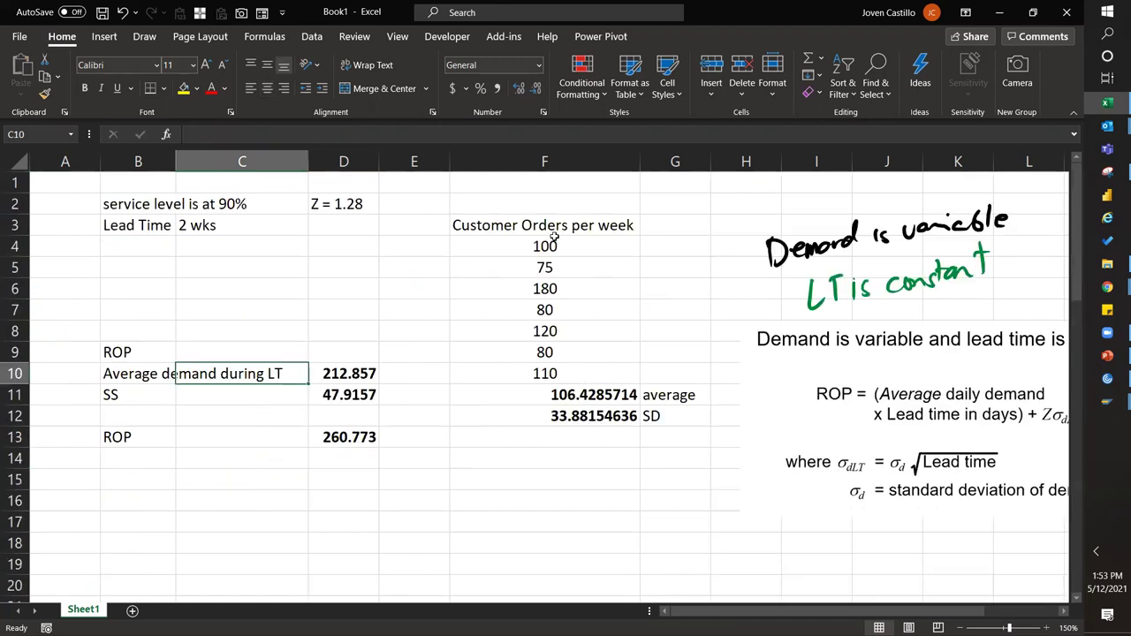
pyautogui.moveTo(553, 235); pyautogui.dragTo(557, 365)
pyautogui.hotkey('ctrl', 'c')
pyautogui.press('pagedown')
pyautogui.press('pagedown')
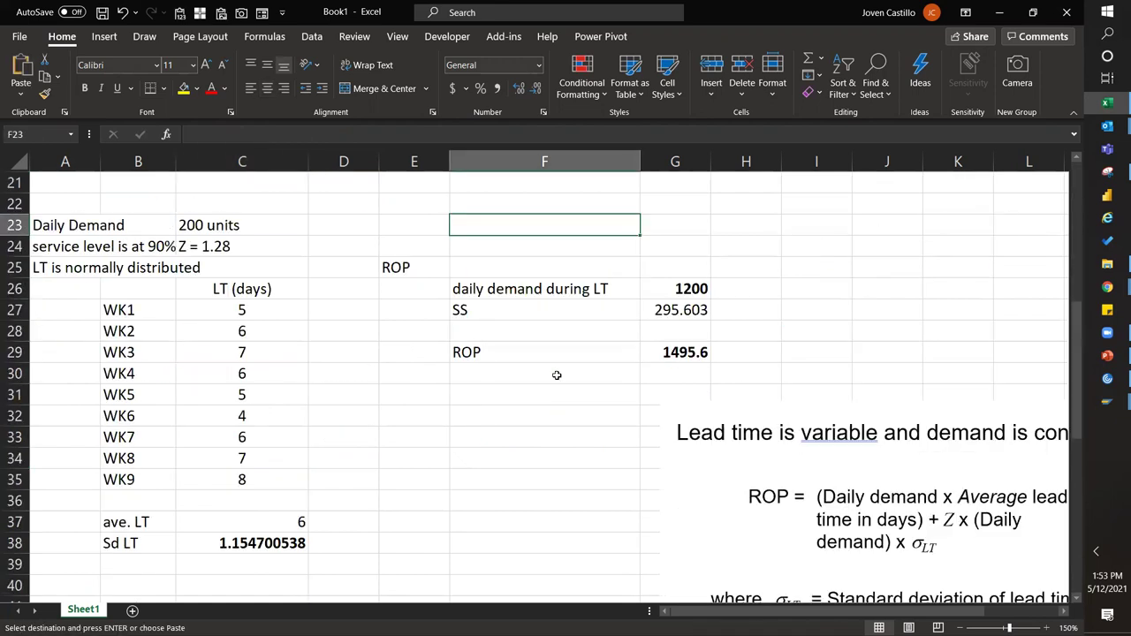
pyautogui.press('pagedown')
pyautogui.press('ctrl')
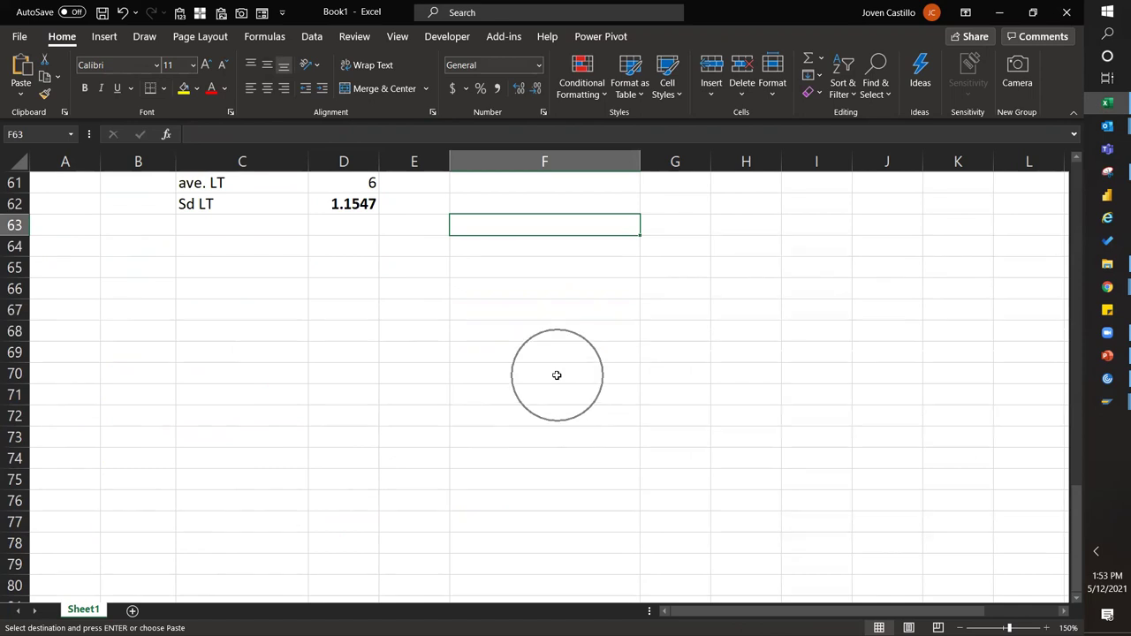
pyautogui.press('Up')
pyautogui.press('pageup')
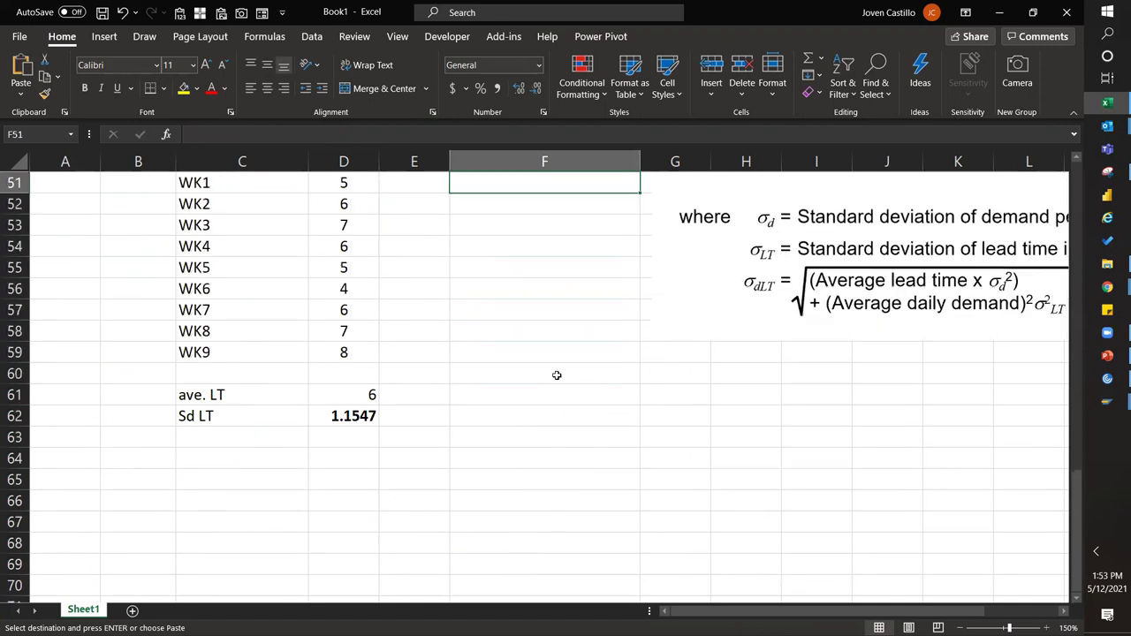
pyautogui.click(428, 351)
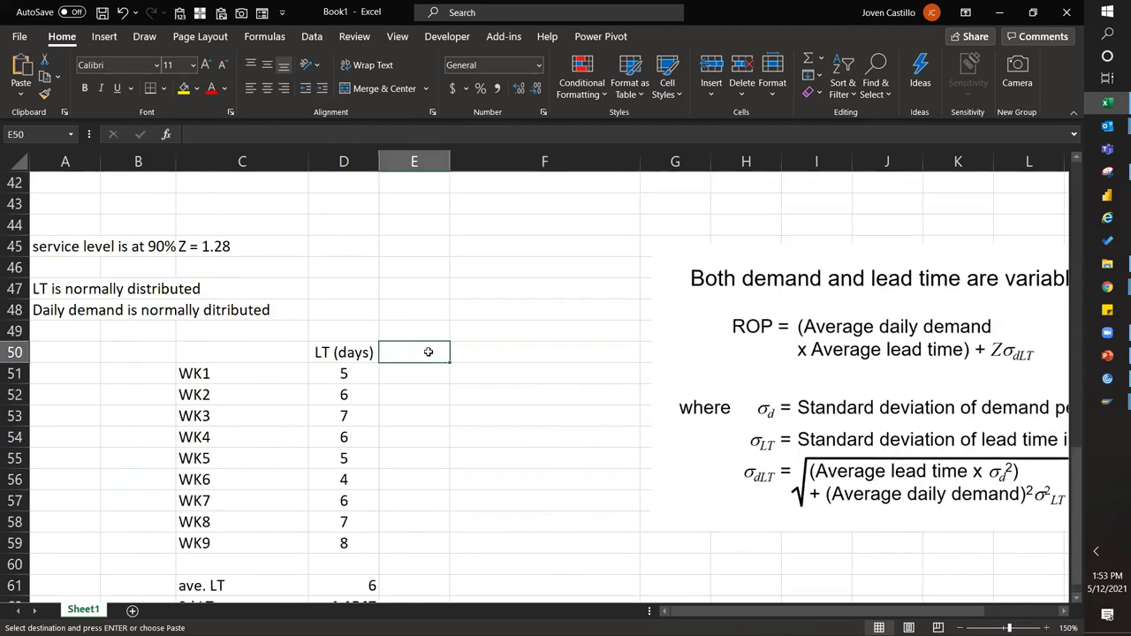
pyautogui.moveTo(230, 375); pyautogui.dragTo(346, 361)
pyautogui.hotkey('ctrl', 'z')
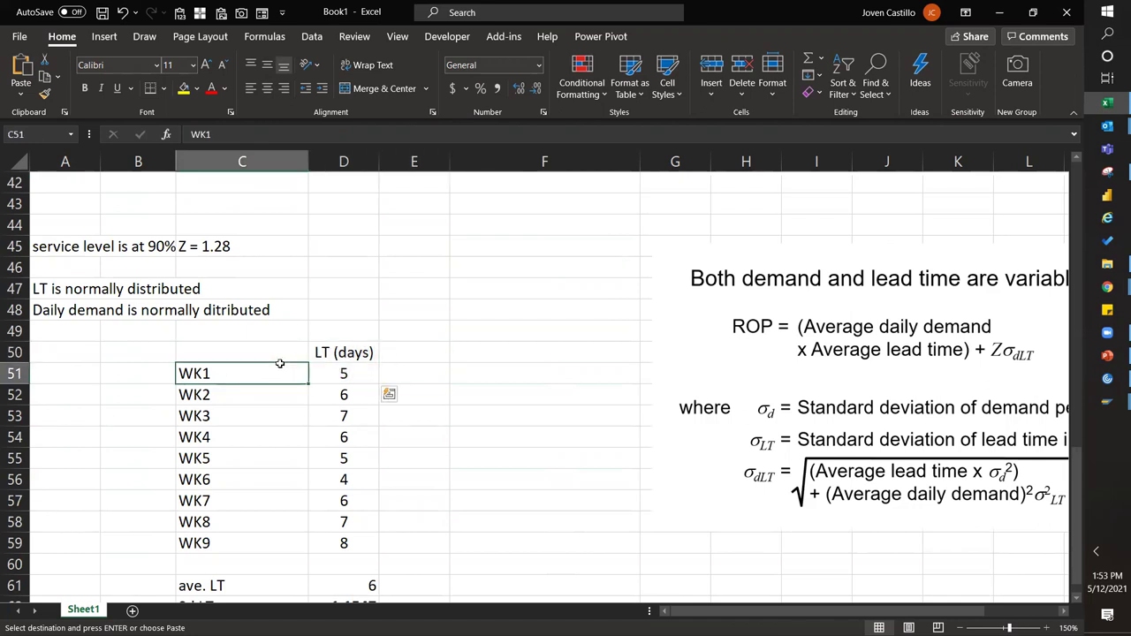
pyautogui.click(359, 374)
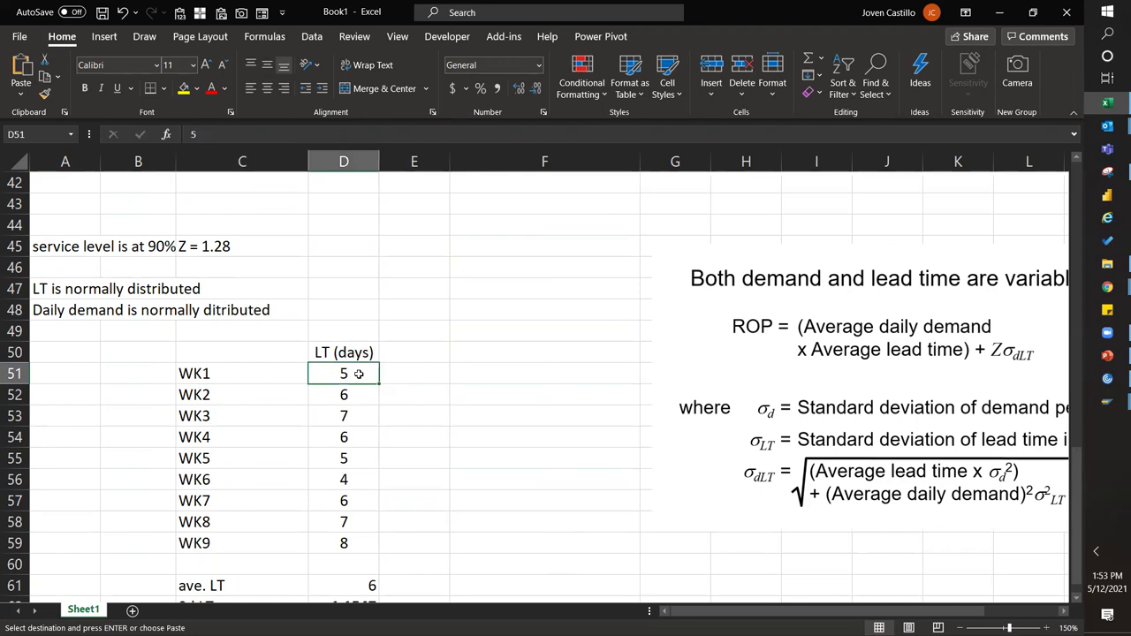
# Enter the column heading "Customer Orders /day" in E50 beside the lead time heading
pyautogui.click(441, 356)
pyautogui.write('Custome')
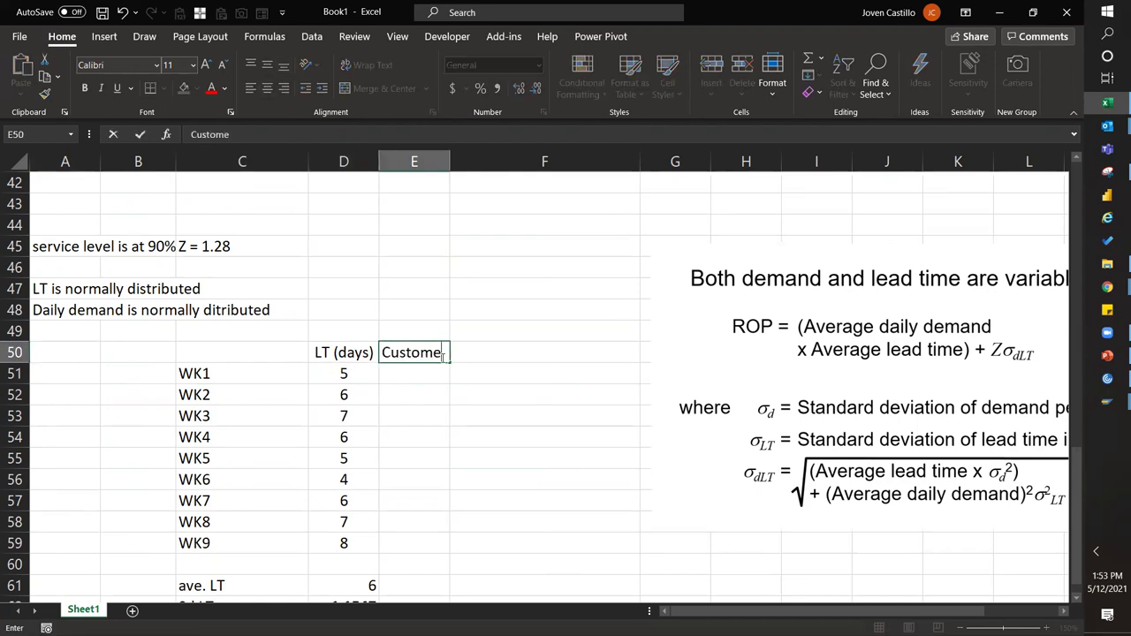
pyautogui.write('r Orders /wk')
pyautogui.press('Return')
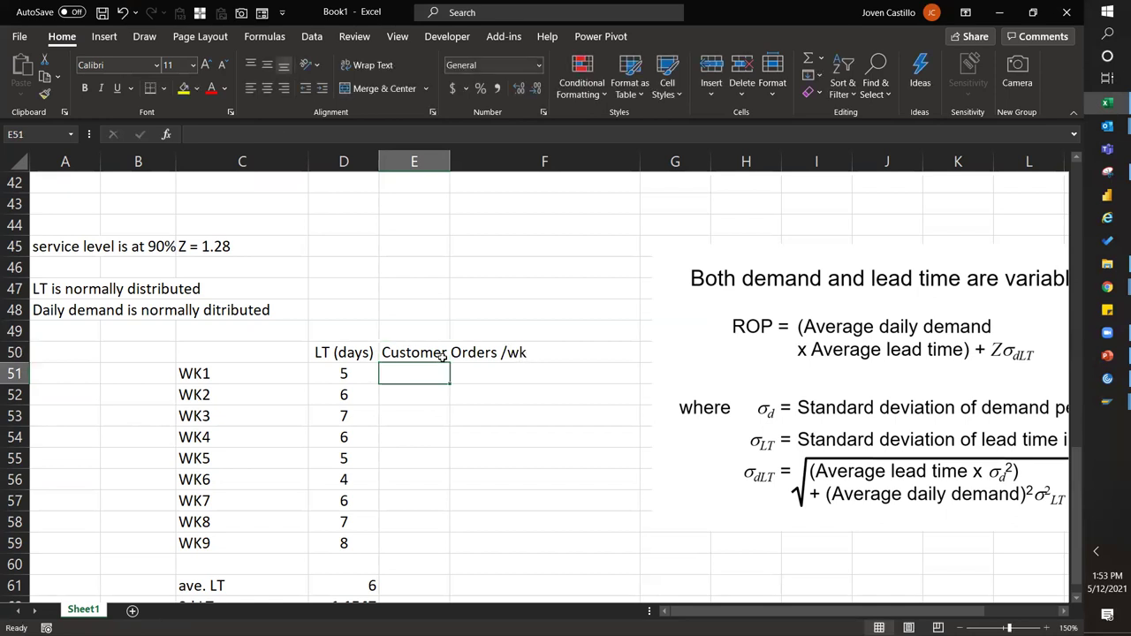
pyautogui.press('Up')
pyautogui.press('F2')
pyautogui.press('BackSpace')
pyautogui.press('BackSpace')
pyautogui.write('day')
pyautogui.press('Return')
# Copy the seven customer order values from F4:F10 of the first example into E51:E57
pyautogui.press('pageup')
pyautogui.press('pageup')
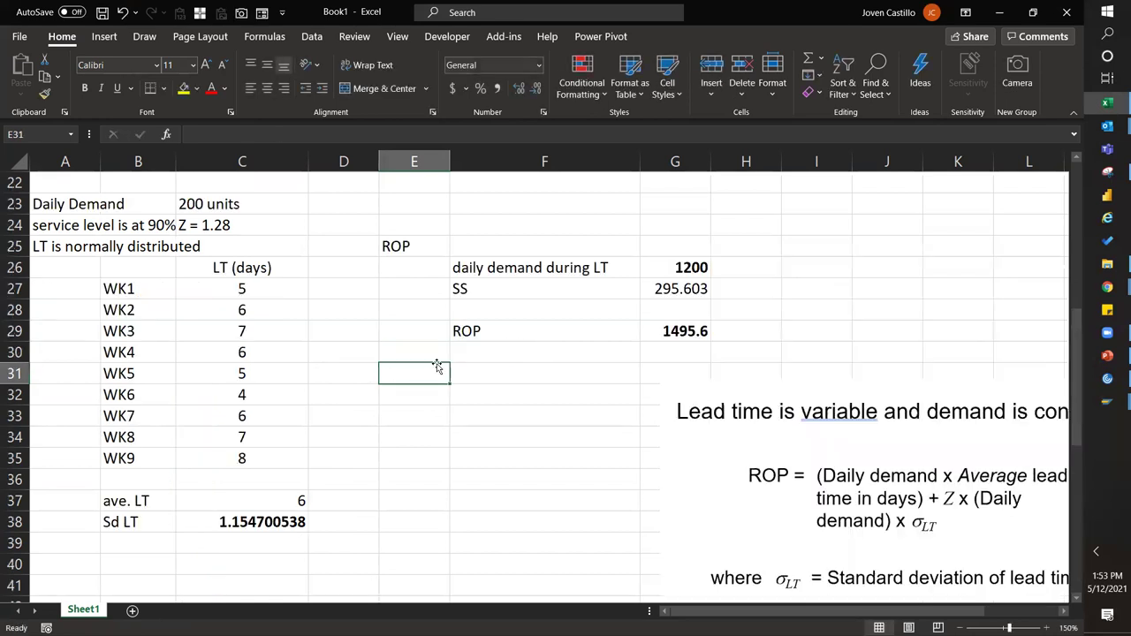
pyautogui.moveTo(564, 250); pyautogui.dragTo(568, 371)
pyautogui.hotkey('ctrl', 'c')
pyautogui.press('pagedown')
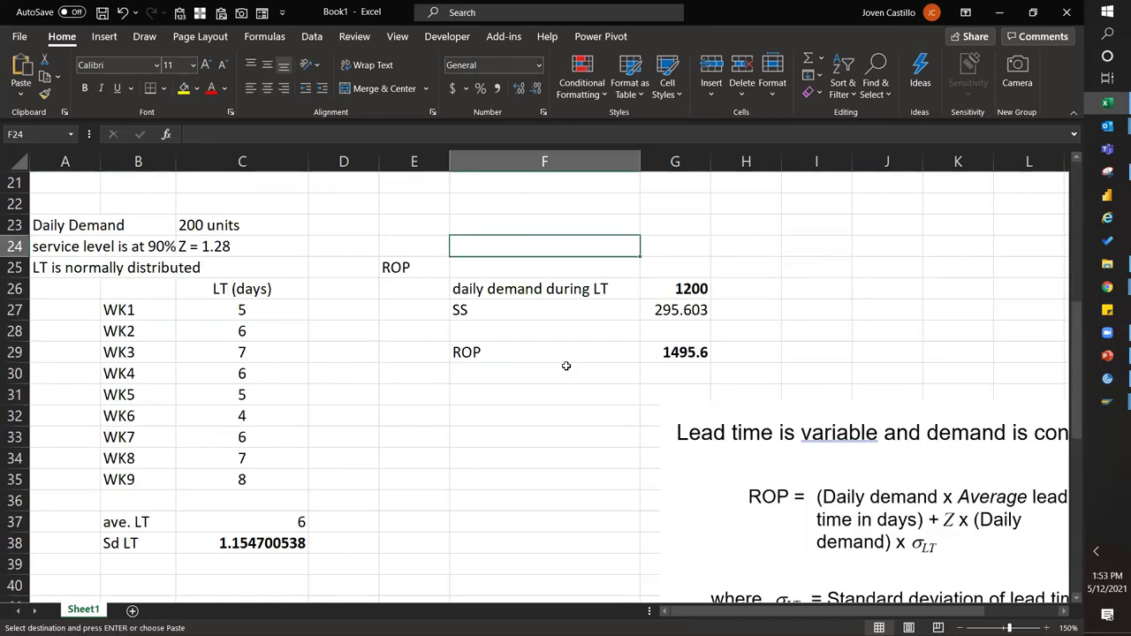
pyautogui.press('pagedown')
pyautogui.click(419, 395)
pyautogui.hotkey('ctrl', 'v')
pyautogui.press('Return')
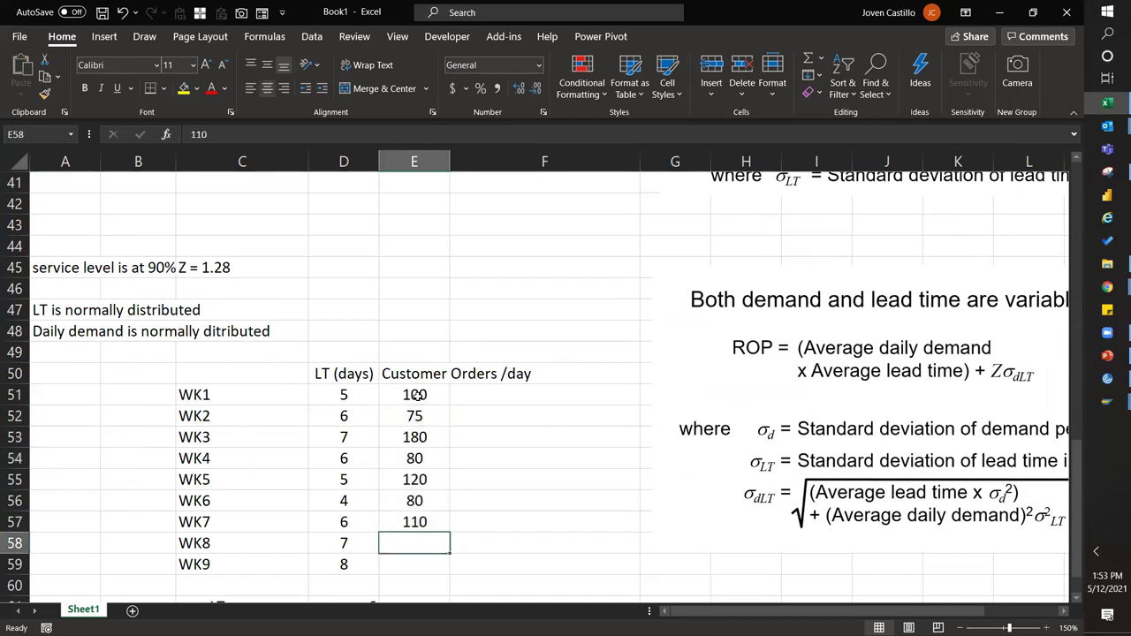
# Enter customer orders of 90 for WK8 and 100 for WK9 in column E
pyautogui.write('90')
pyautogui.press('Return')
pyautogui.write('100')
pyautogui.press('Return')
# Copy the average and standard deviation formulas of the lead time column across to the customer orders column, starting at E61
pyautogui.press('Down')
pyautogui.press('Down')
pyautogui.press('Down')
pyautogui.press('Down')
pyautogui.press('Down')
pyautogui.press('Down')
pyautogui.press('Down')
pyautogui.press('Down')
pyautogui.press('Down')
pyautogui.press('Down')
pyautogui.press('Down')
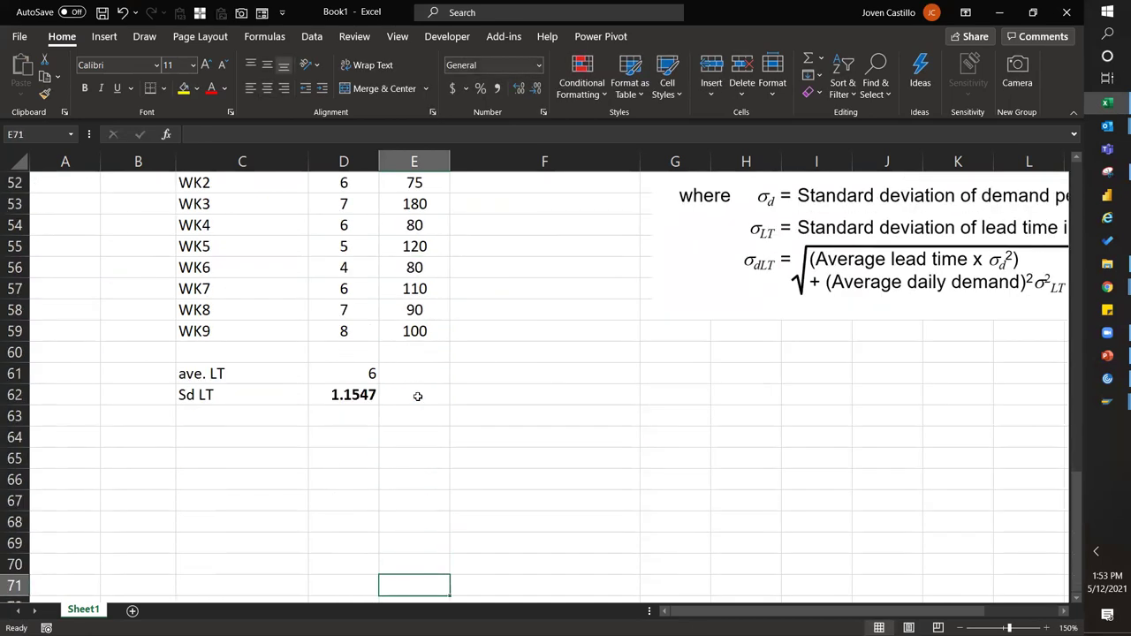
pyautogui.click(455, 308)
pyautogui.press('Up')
pyautogui.press('Up')
pyautogui.press('Up')
pyautogui.press('Up')
pyautogui.press('Up')
pyautogui.press('Up')
pyautogui.press('Up')
pyautogui.press('Up')
pyautogui.press('Up')
pyautogui.press('Up')
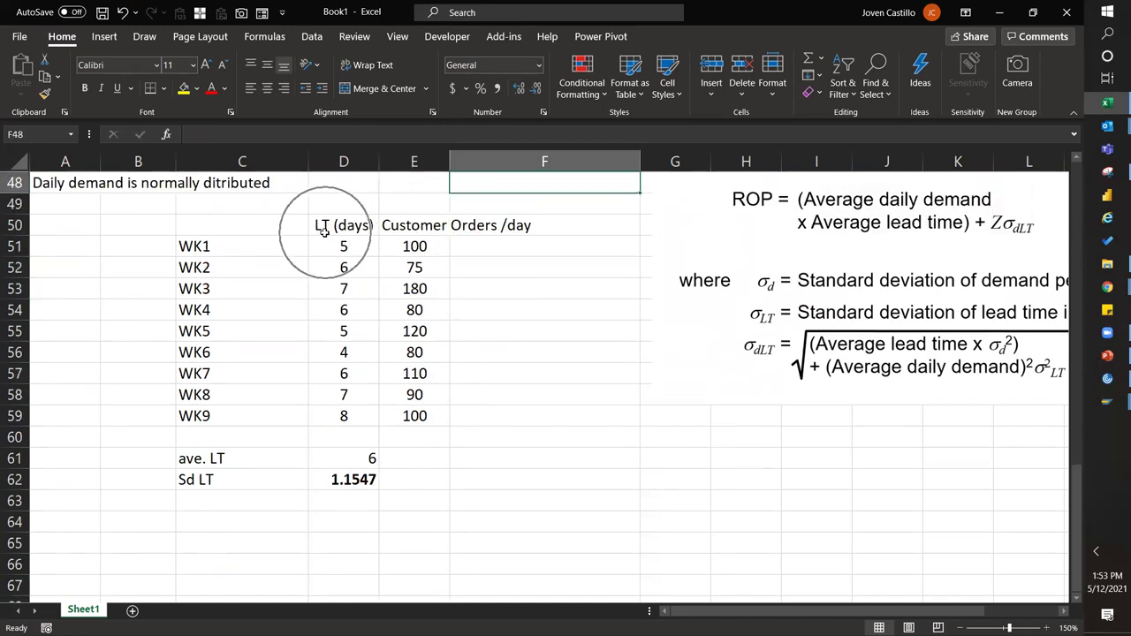
pyautogui.moveTo(362, 455); pyautogui.dragTo(360, 492)
pyautogui.hotkey('ctrl', 'c')
pyautogui.press('Right')
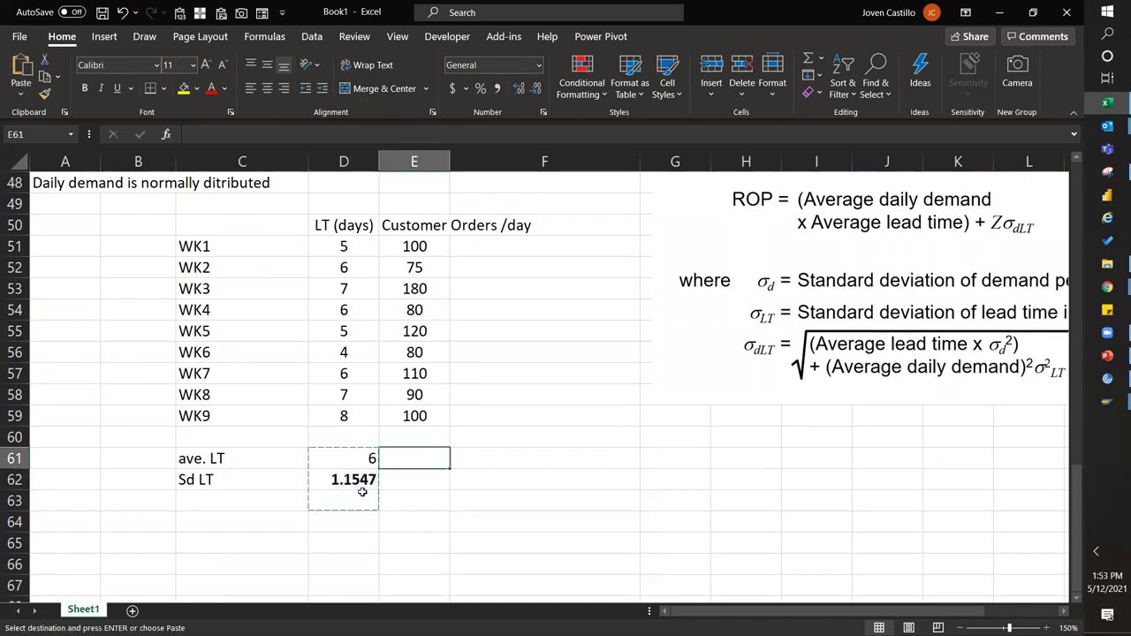
pyautogui.hotkey('ctrl', 'v')
# Rename the row labels in C61 and C62 as "Average" and "Standard Deviation"
pyautogui.click(238, 439)
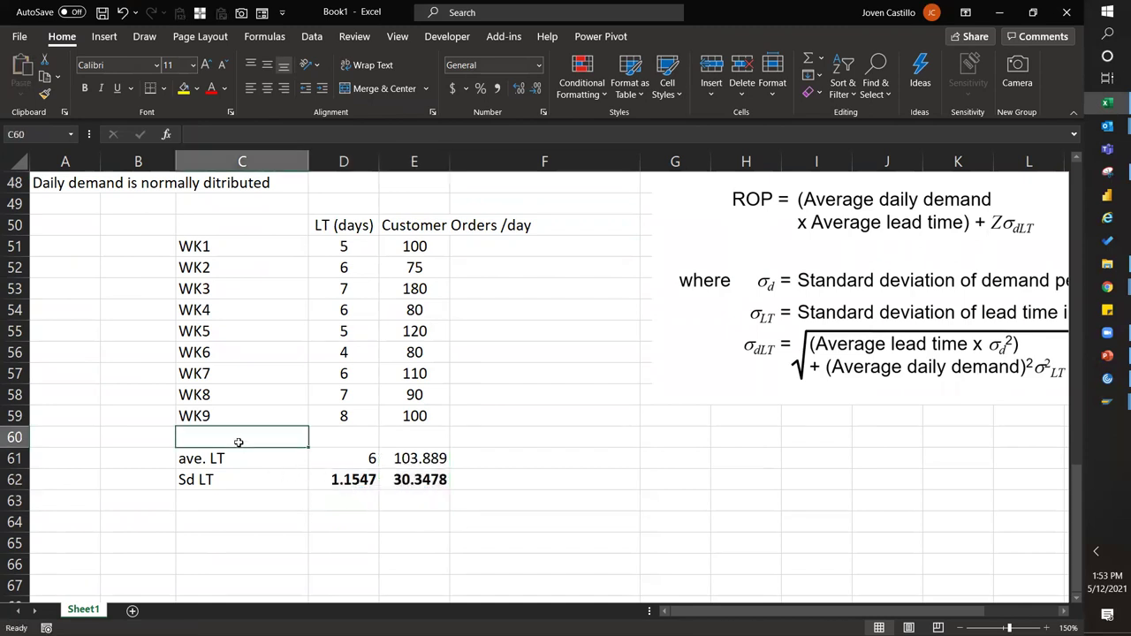
pyautogui.press('Down')
pyautogui.write('Average')
pyautogui.press('Return')
pyautogui.write('Standard Deviation')
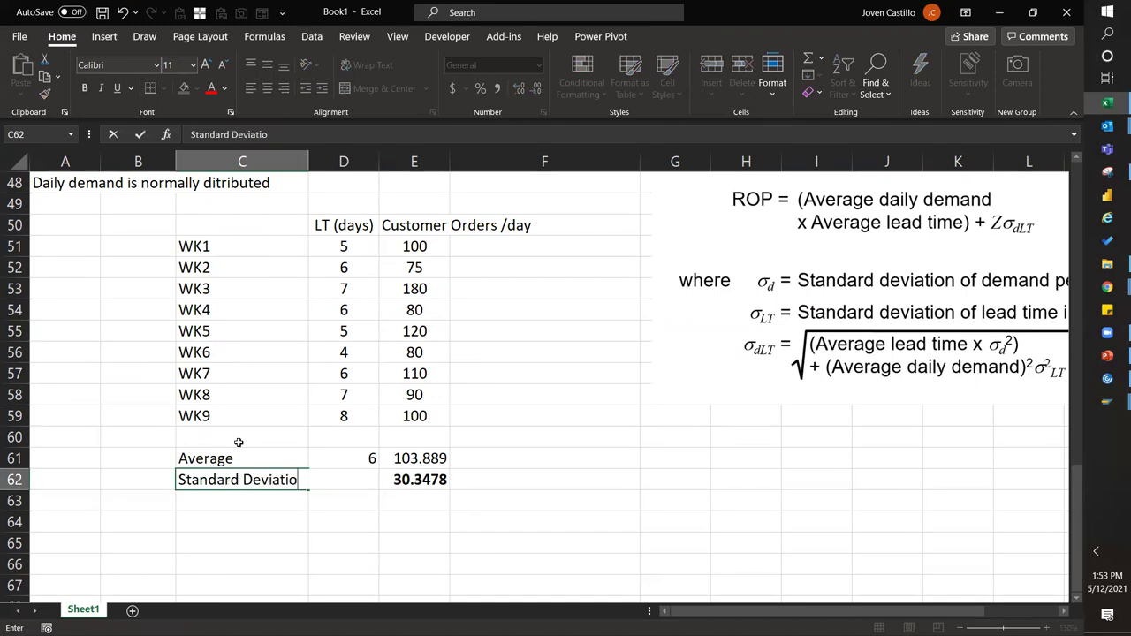
pyautogui.press('Return')
pyautogui.press('Down')
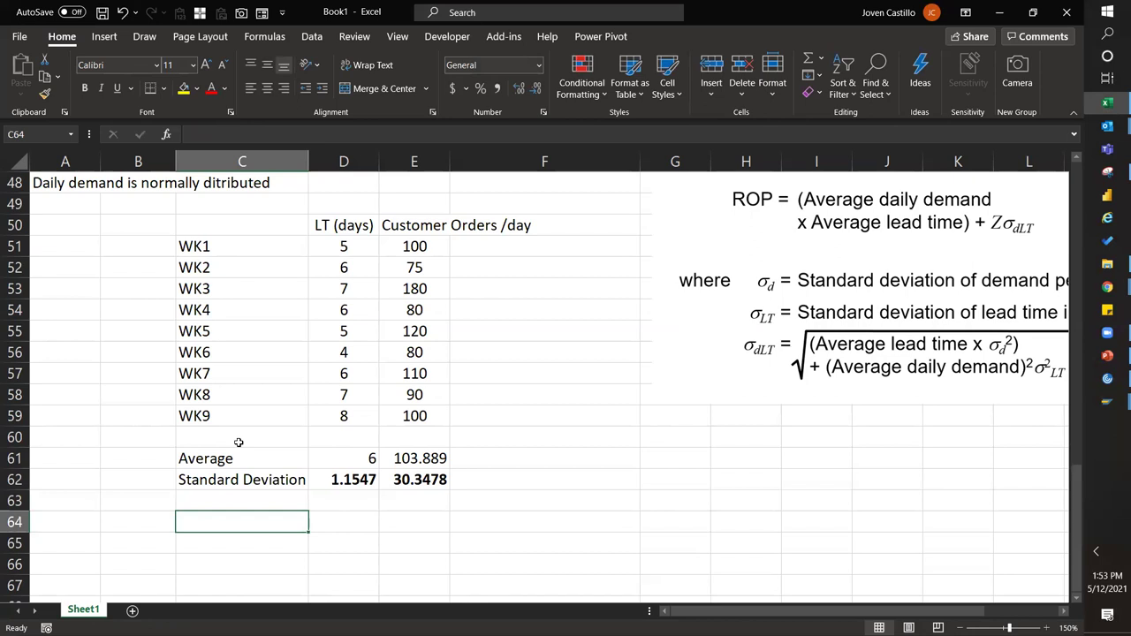
# Shift the formula picture slightly down and right, and enter "ROP" in B65 and "Average Demand during LT" in C65
pyautogui.moveTo(799, 300); pyautogui.dragTo(818, 348)
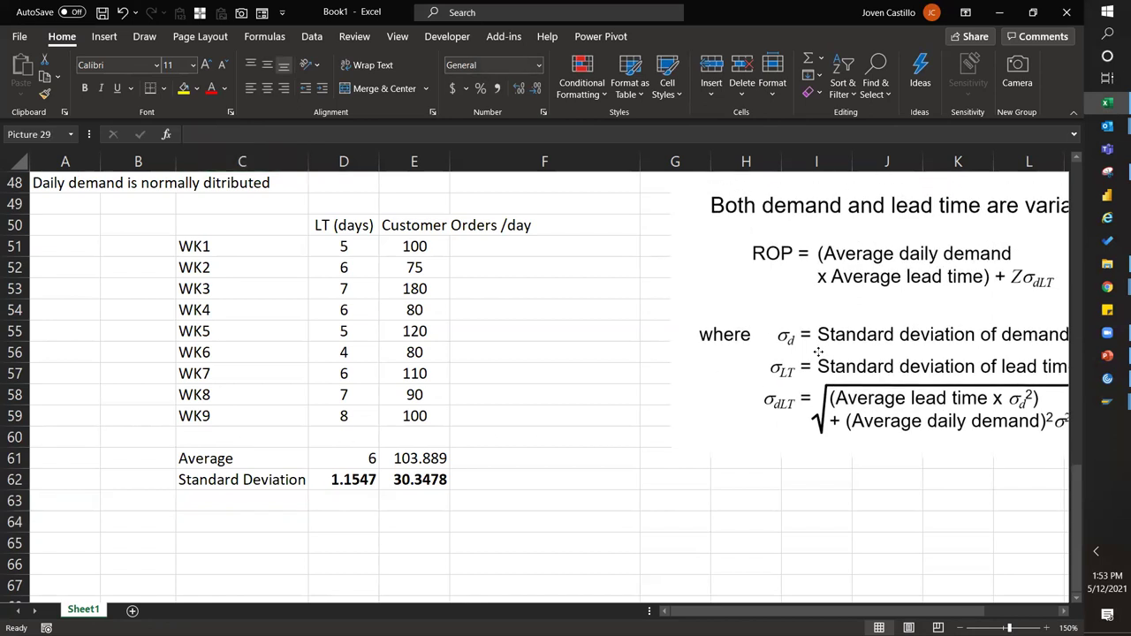
pyautogui.click(121, 543)
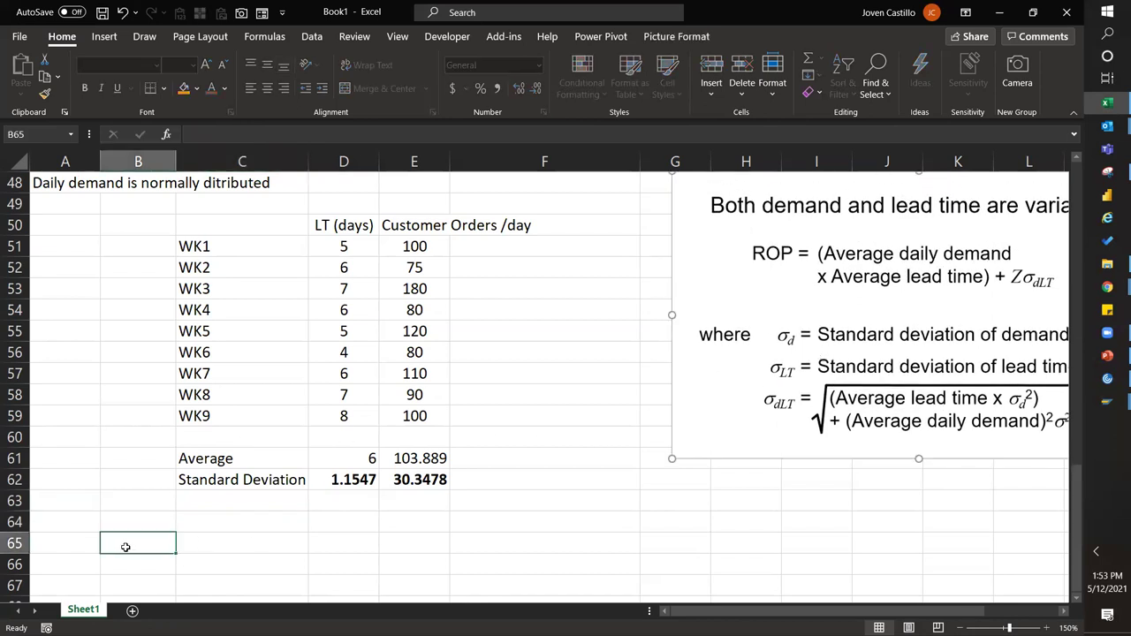
pyautogui.write('ROP')
pyautogui.press('Return')
pyautogui.press('Right')
pyautogui.press('Up')
pyautogui.write('Average Daily')
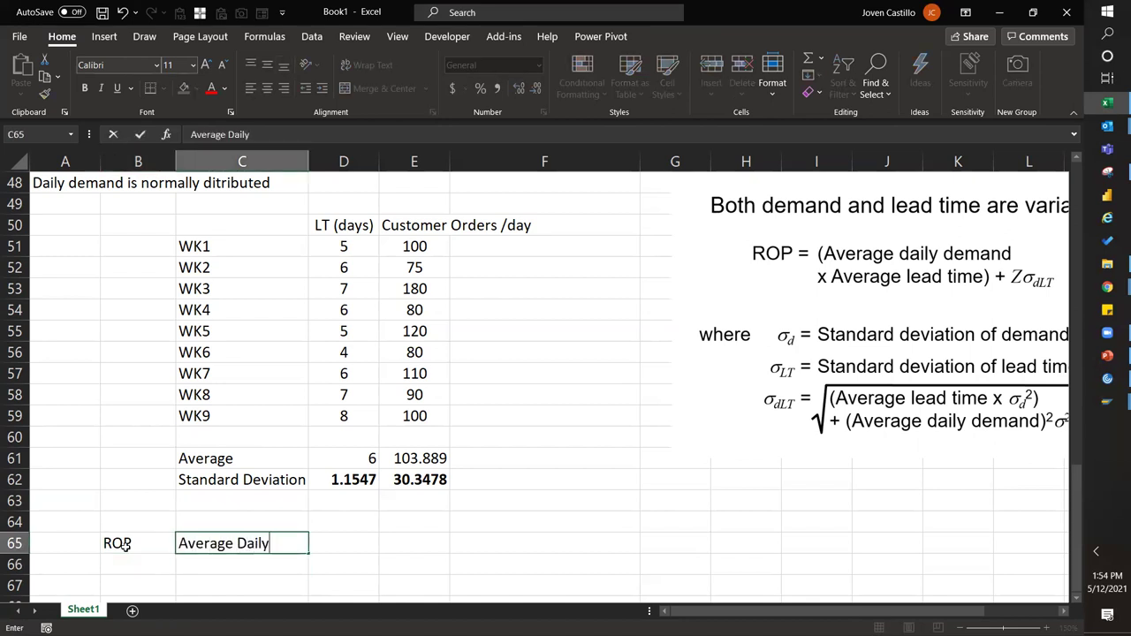
pyautogui.press('BackSpace')
pyautogui.press('BackSpace')
pyautogui.press('BackSpace')
pyautogui.press('BackSpace')
pyautogui.write('emand during LT')
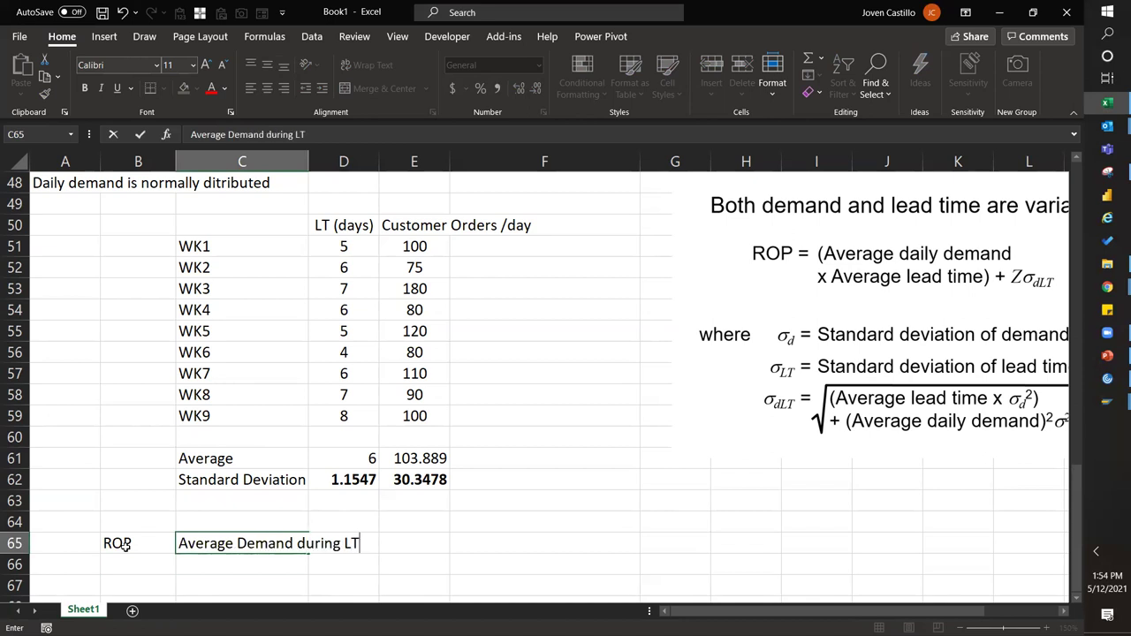
# Calculate the average demand during lead time in E65 by multiplying average lead time D61 by average daily demand E61
pyautogui.press('Tab')
pyautogui.press('Tab')
pyautogui.write('=')
pyautogui.click(315, 458)
pyautogui.write('*')
pyautogui.click(442, 458)
pyautogui.press('Return')
# Label C66 as "SS" for the safety stock, below the average demand during LT label
pyautogui.press('Down')
pyautogui.press('Up')
pyautogui.press('Up')
pyautogui.press('Down')
pyautogui.press('Left')
pyautogui.press('Left')
pyautogui.write('SS')
# Begin the safety stock formula in E66 as 1.28 times the square root of average lead time D61 times squared demand deviation E62
pyautogui.press('Right')
pyautogui.press('Right')
pyautogui.write('=')
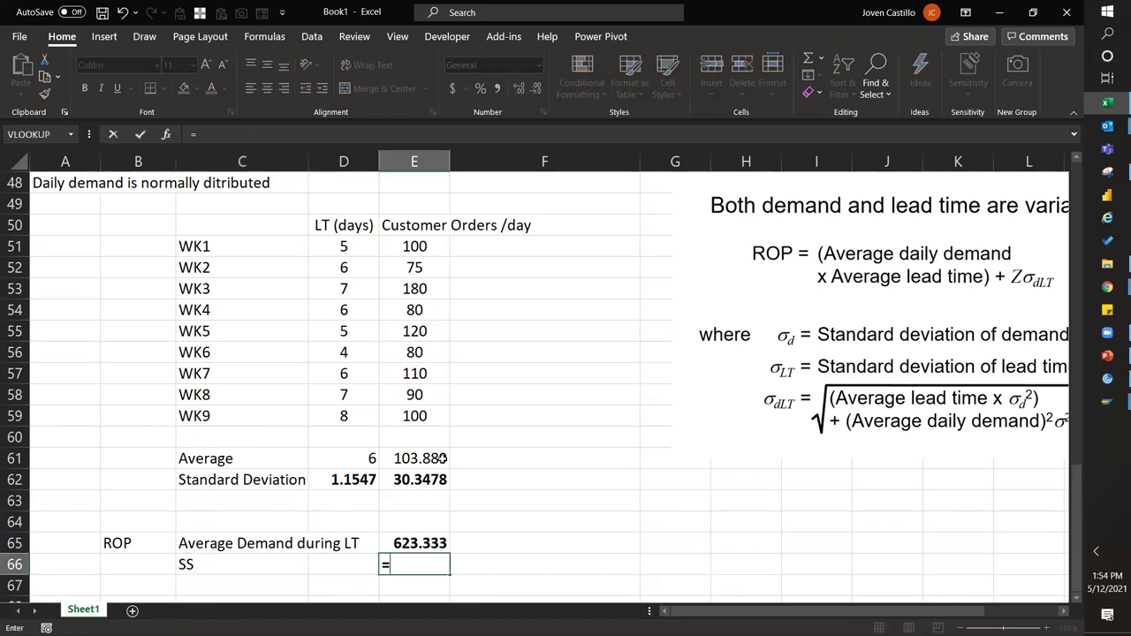
pyautogui.hscroll(2, 781, 550)
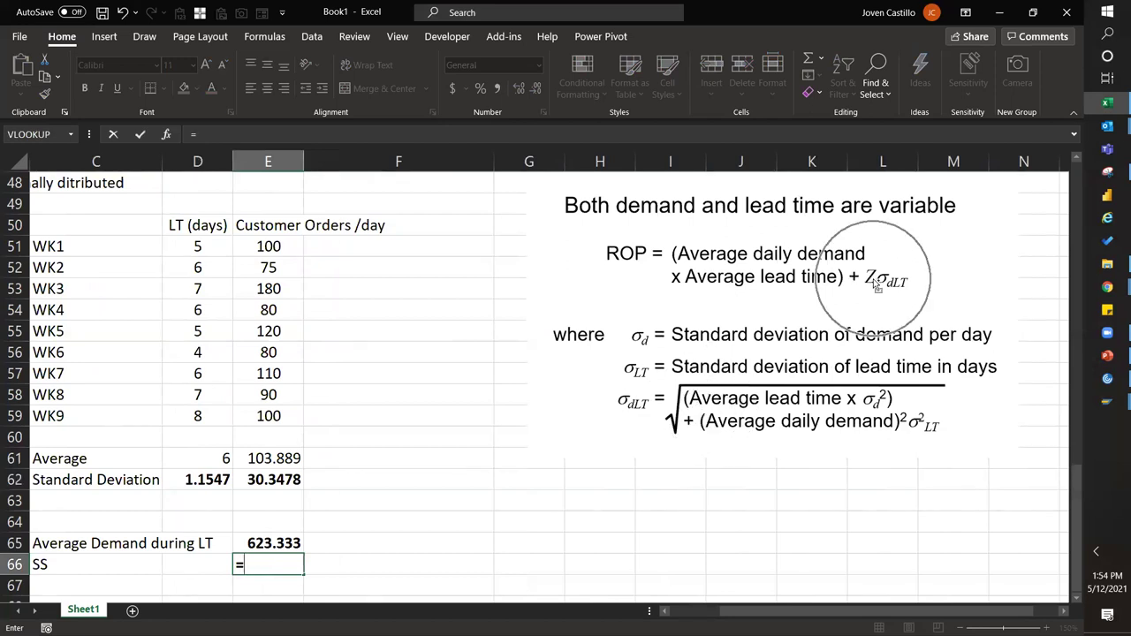
pyautogui.write('1.2')
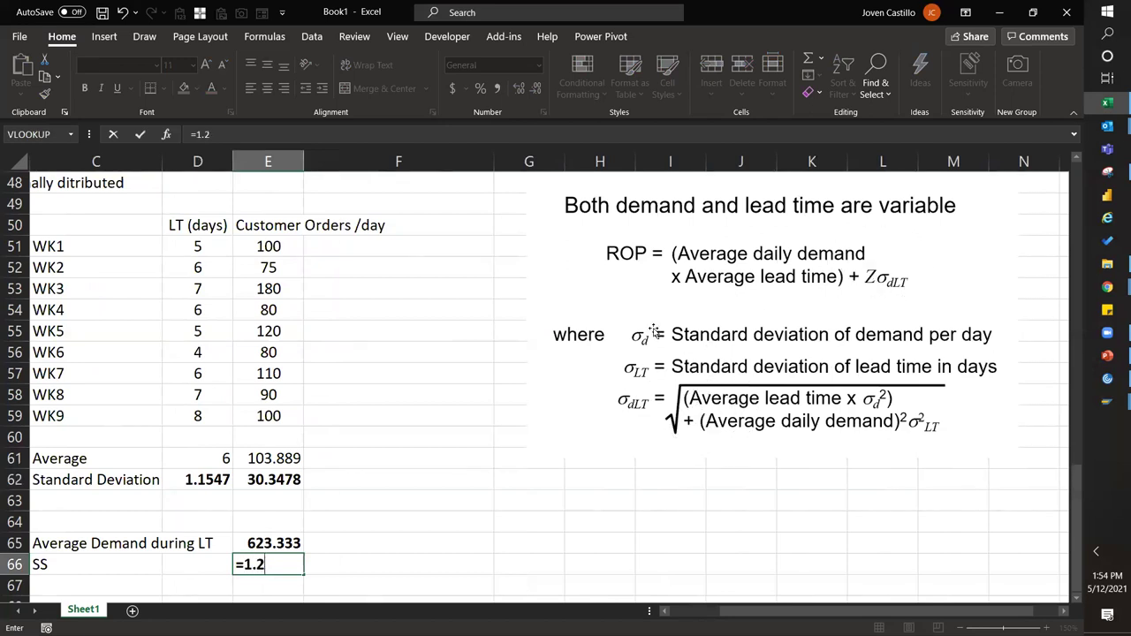
pyautogui.write('8*sqrt((')
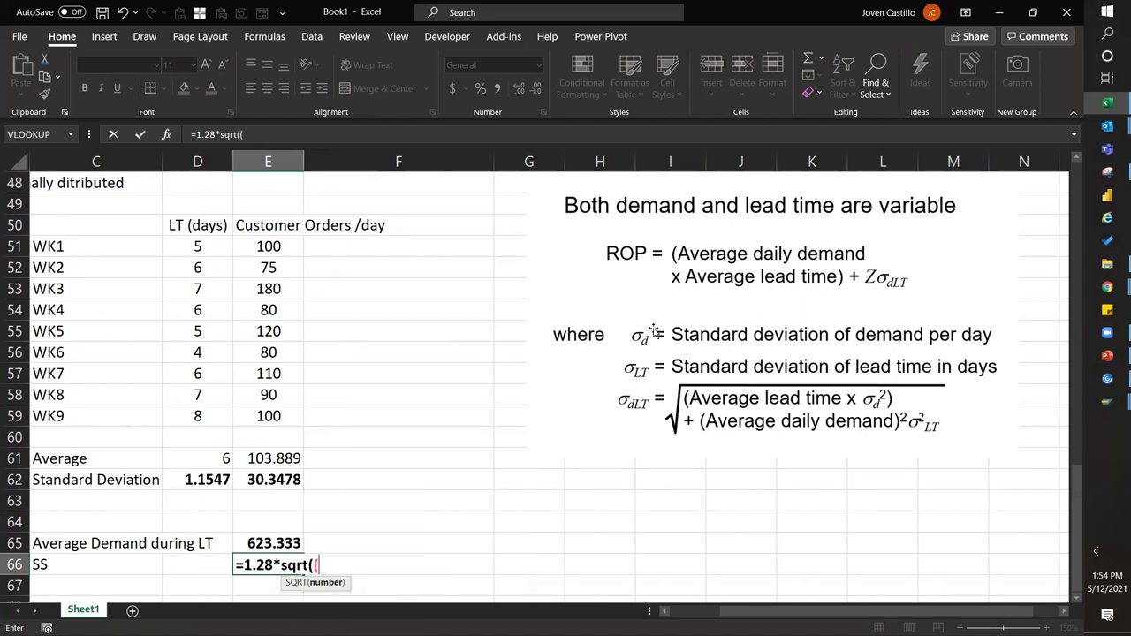
pyautogui.write('(')
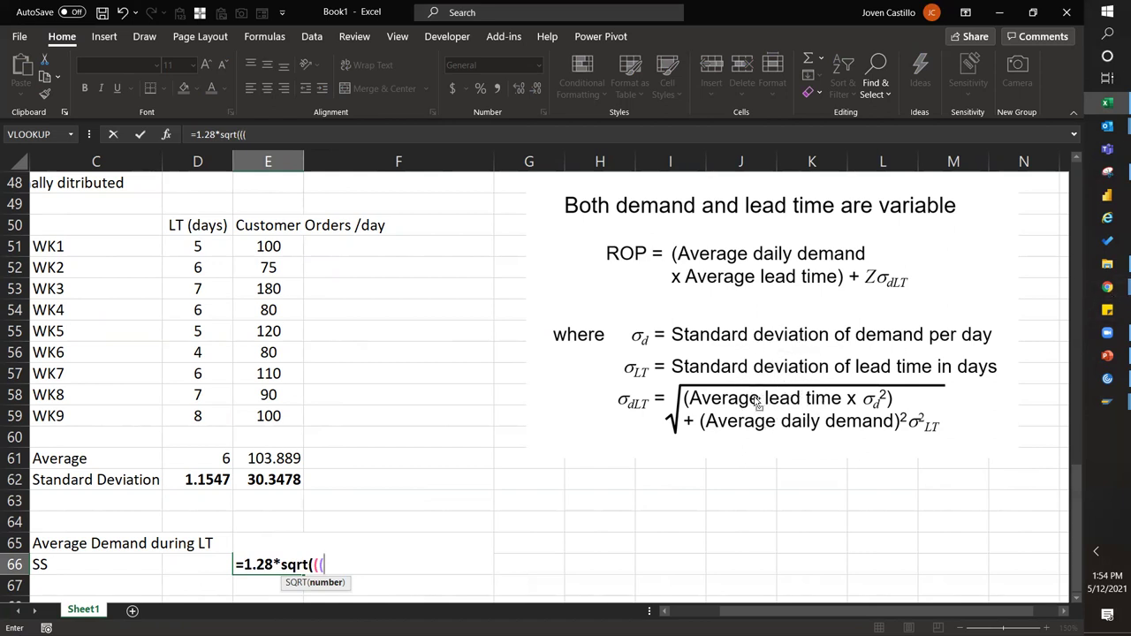
pyautogui.click(196, 460)
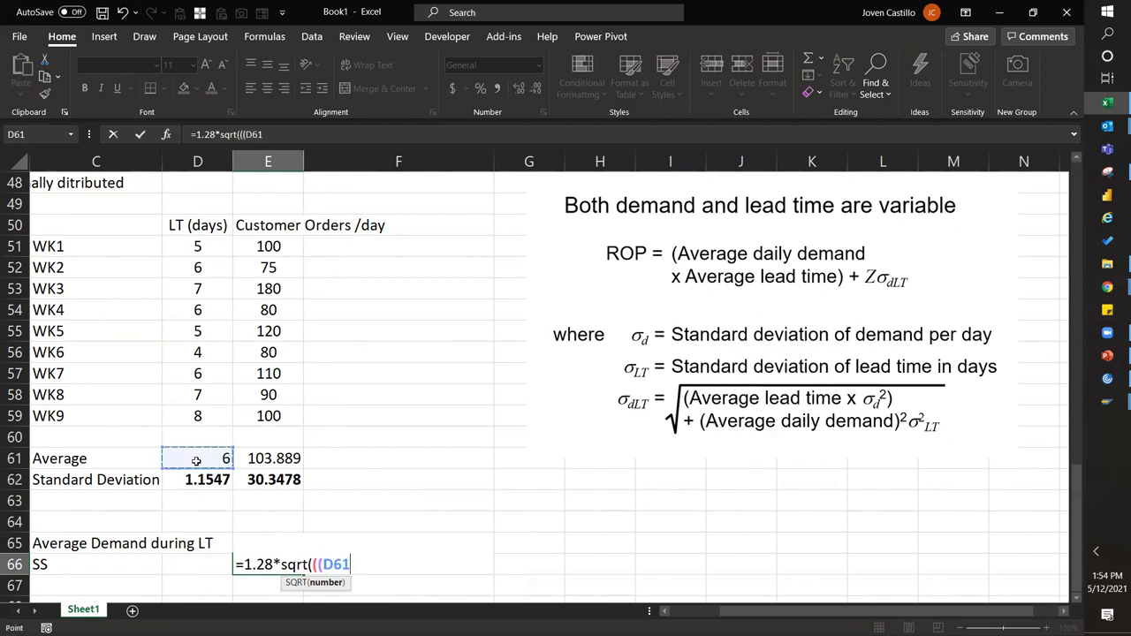
pyautogui.write('*(')
pyautogui.press('ctrl')
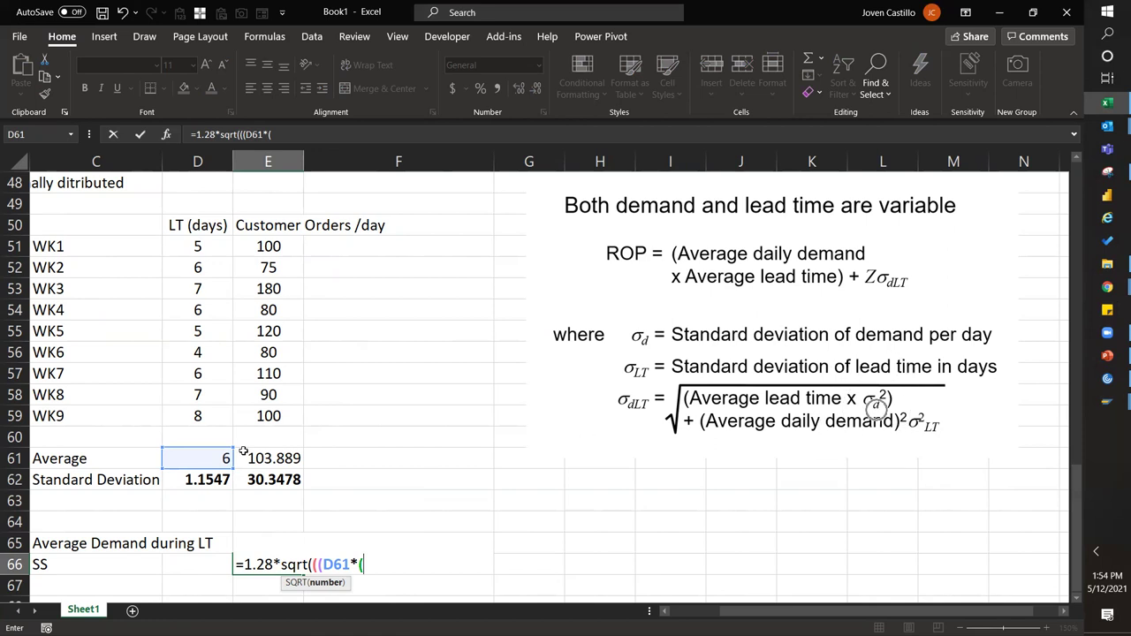
pyautogui.click(256, 478)
pyautogui.write('^2')
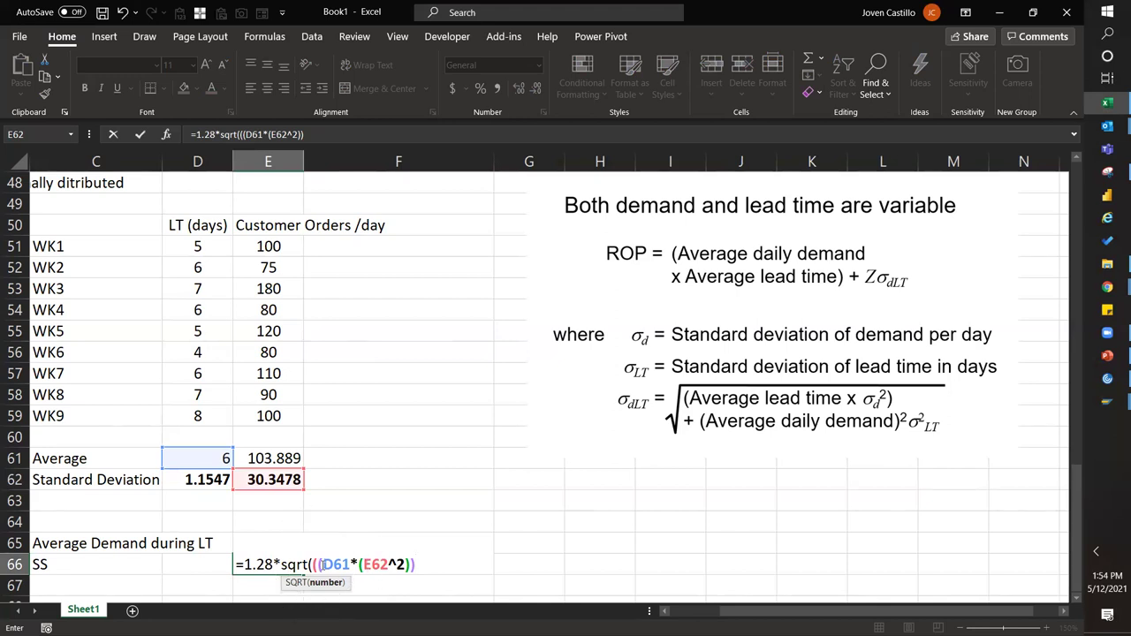
# Complete the E66 square root by adding squared average daily demand E61 times squared lead time deviation D62
pyautogui.write('+((')
pyautogui.click(277, 459)
pyautogui.write('^2)*(')
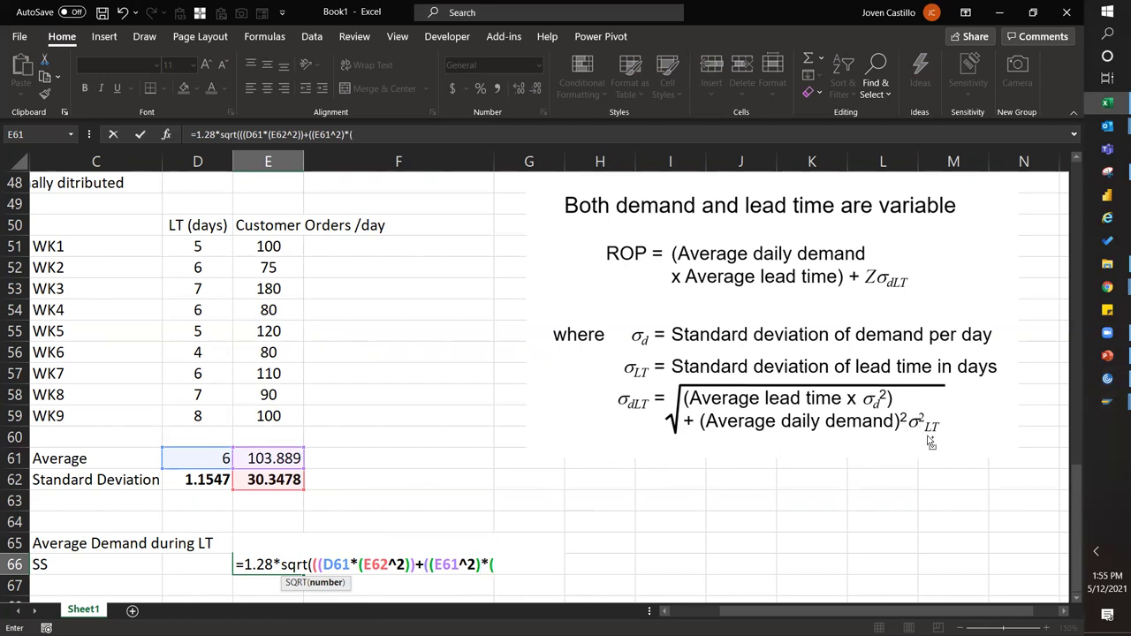
pyautogui.click(199, 481)
pyautogui.write('^2)')
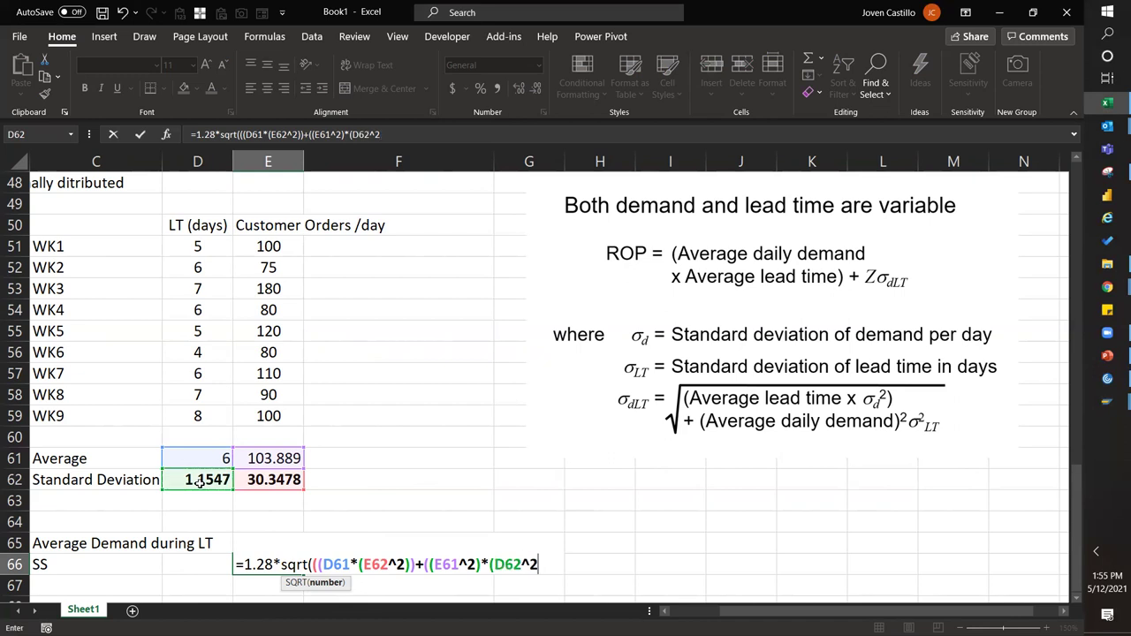
pyautogui.press('Return')
pyautogui.press('Return')
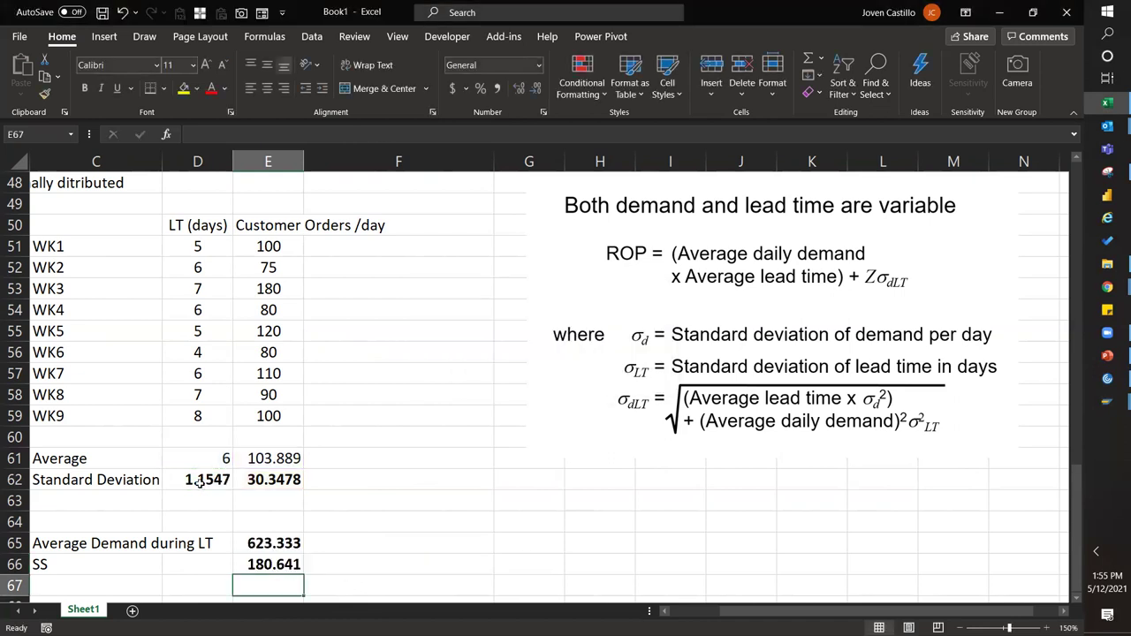
# Label C68 as "ROP", two rows below the SS label
pyautogui.press('Down')
pyautogui.press('Left')
pyautogui.press('Left')
pyautogui.press('Left')
pyautogui.press('Left')
pyautogui.press('Right')
pyautogui.press('Right')
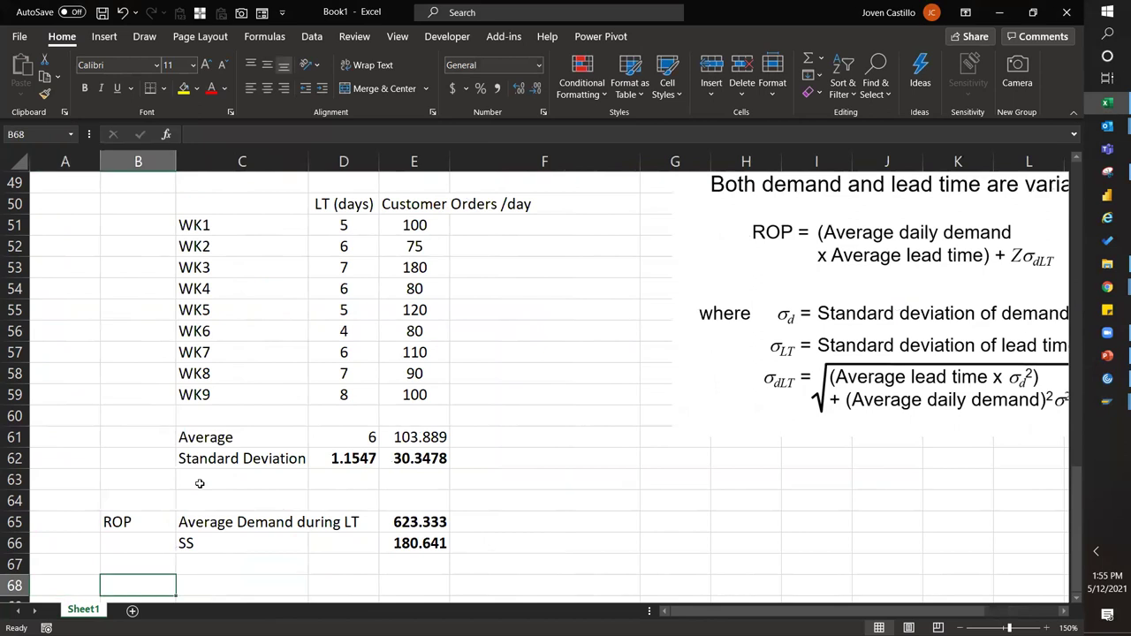
pyautogui.write('ROP')
# Calculate the reorder point in E68 as the sum of E65:E66
pyautogui.press('Right')
pyautogui.press('Right')
pyautogui.write('=sum9')
pyautogui.hotkey('ctrl', 'Return')
pyautogui.write('=sum(')
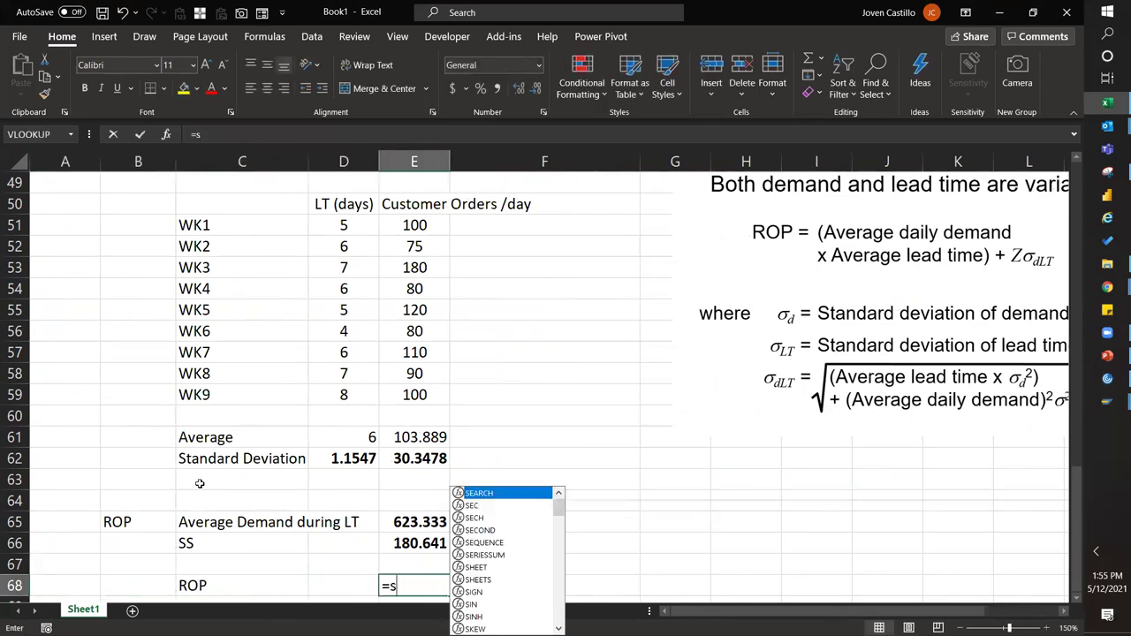
pyautogui.press('Up')
pyautogui.press('Up')
pyautogui.hotkey('shift', 'Up')
pyautogui.press('Return')
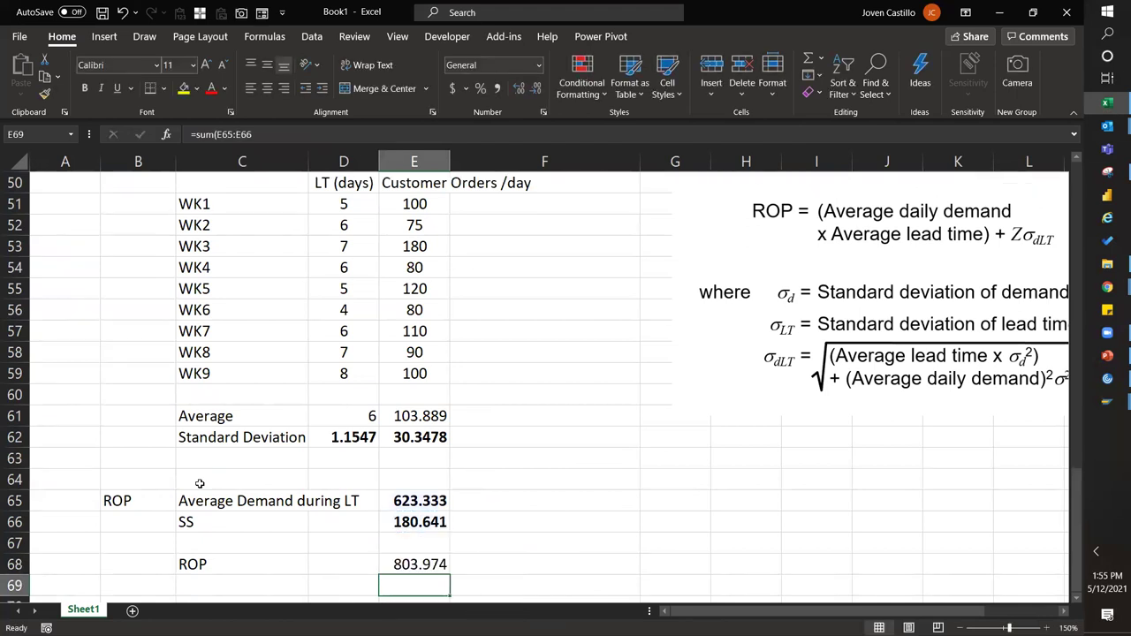
# Format the reorder point in E68 to show no decimal places
pyautogui.press('Up')
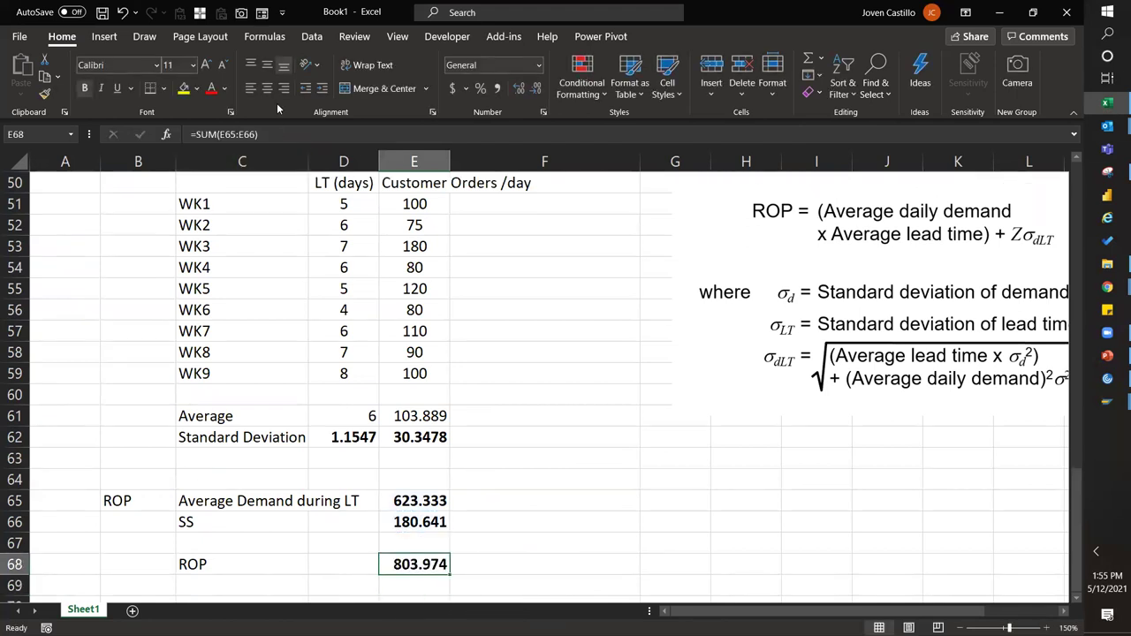
pyautogui.click(536, 90)
pyautogui.click(536, 89)
pyautogui.click(536, 89)
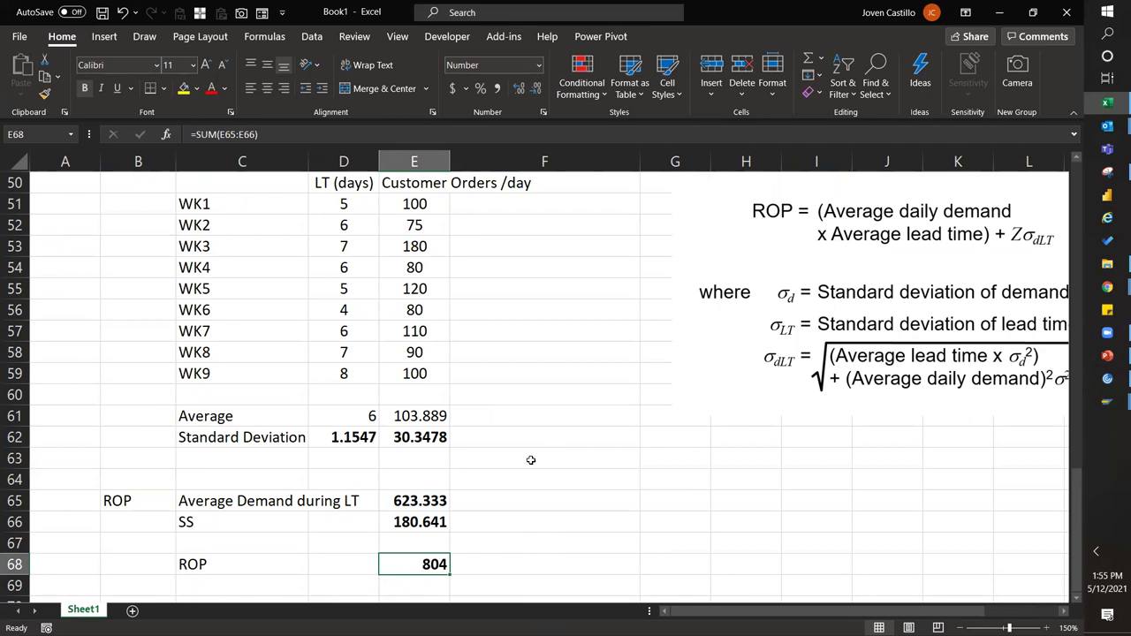
pyautogui.click(532, 564)
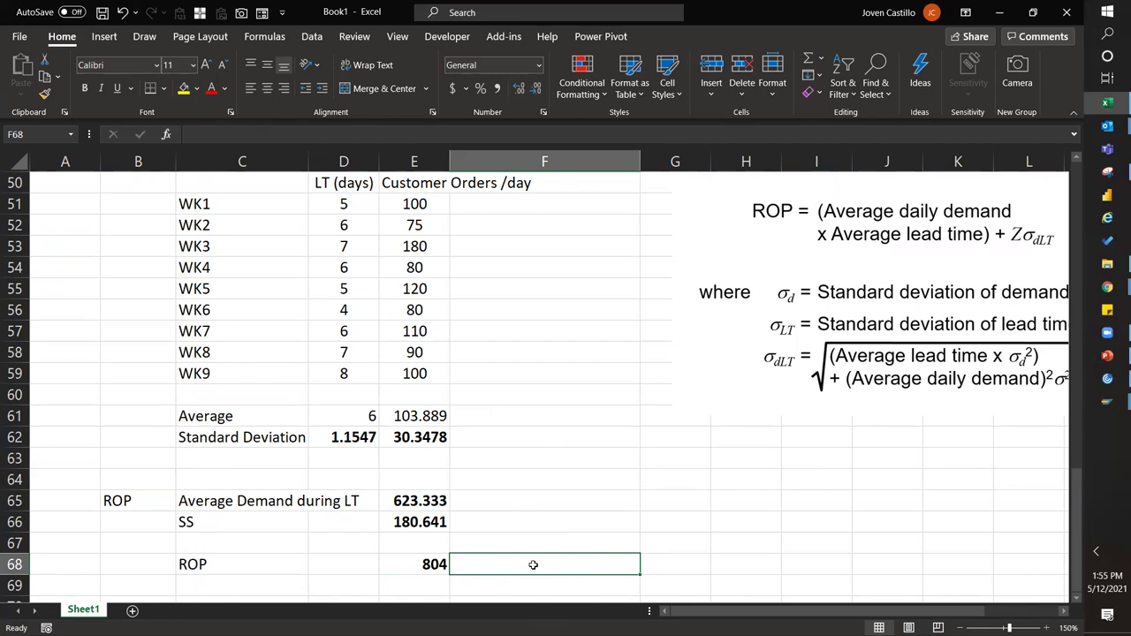
# Switch to the Ch12-Inventory B presentation in PowerPoint
pyautogui.click(574, 457)
pyautogui.hotkey('alt', 'Tab')
pyautogui.press('Tab')
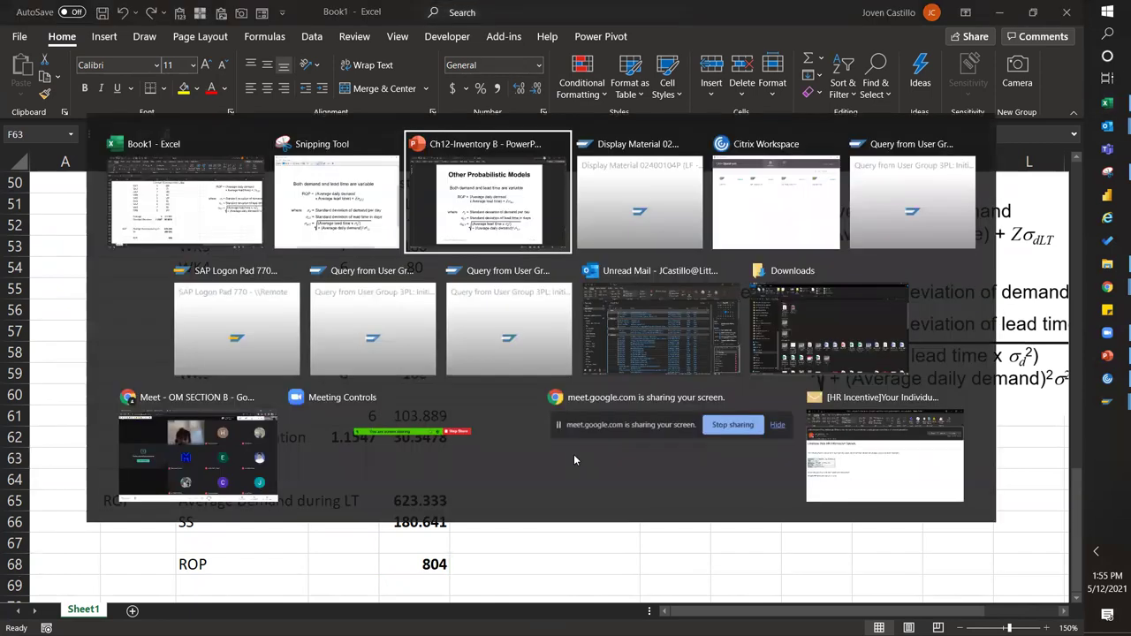